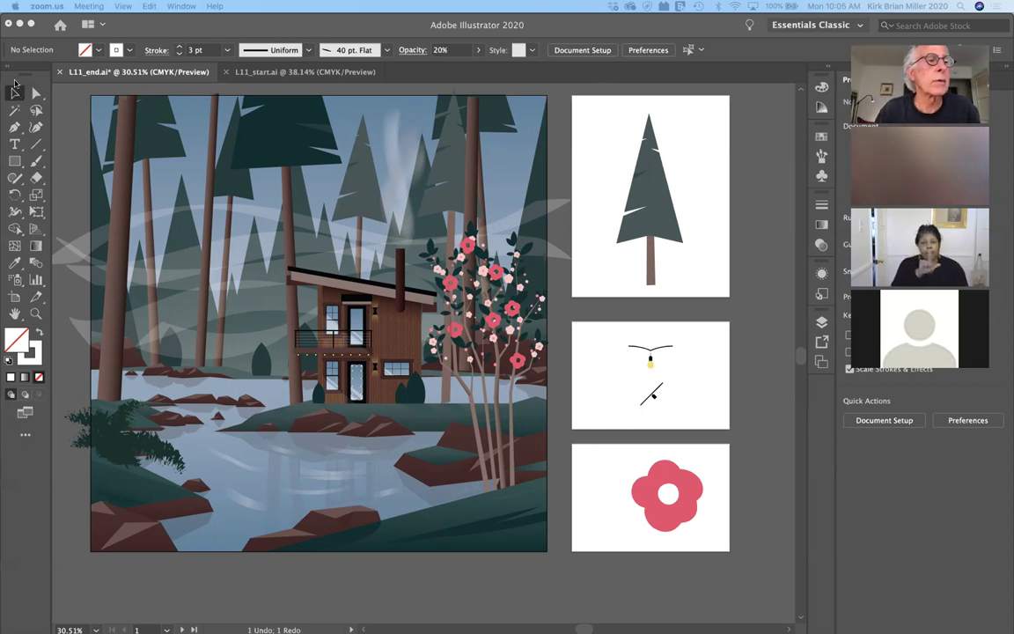
# Collapse the toolbar to a single column and bring up the document's brushes
pyautogui.click(11, 70)
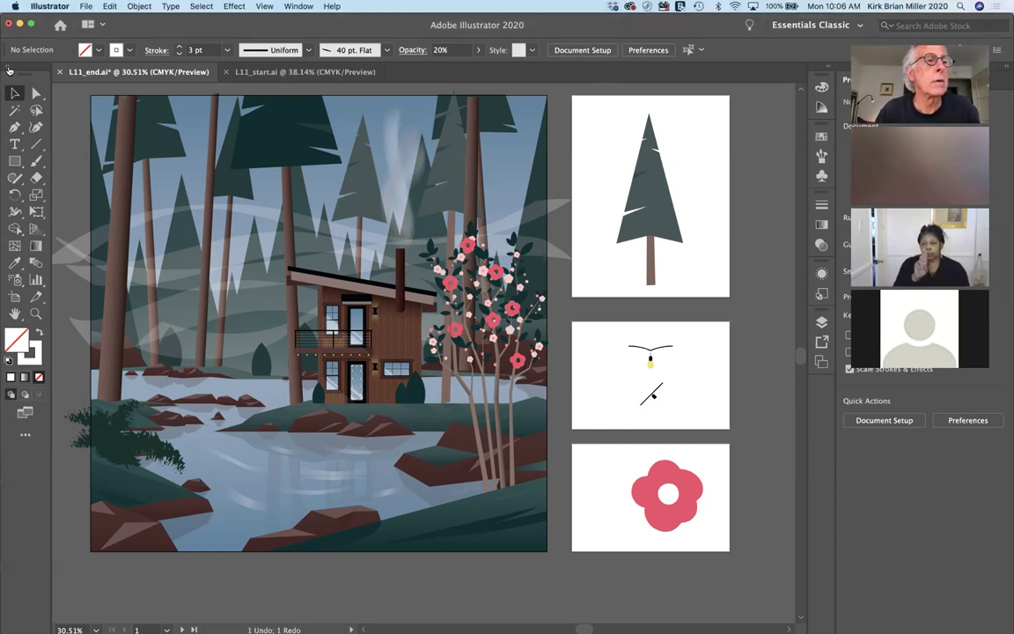
pyautogui.click(11, 69)
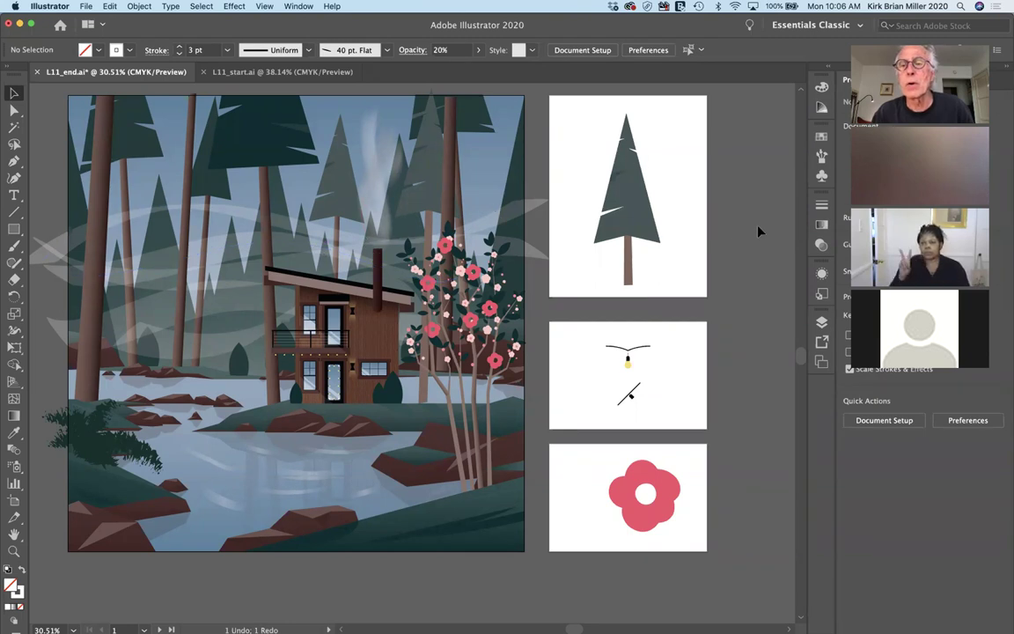
pyautogui.click(820, 157)
pyautogui.moveTo(720, 220); pyautogui.dragTo(709, 363)
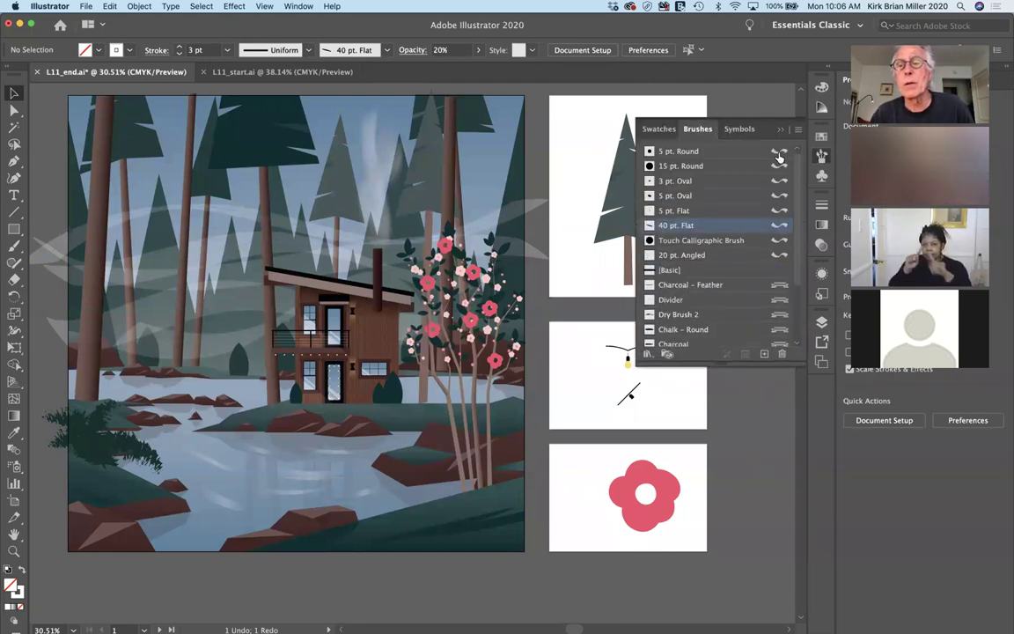
# Show the brushes as thumbnails and enlarge their display area vertically
pyautogui.click(797, 130)
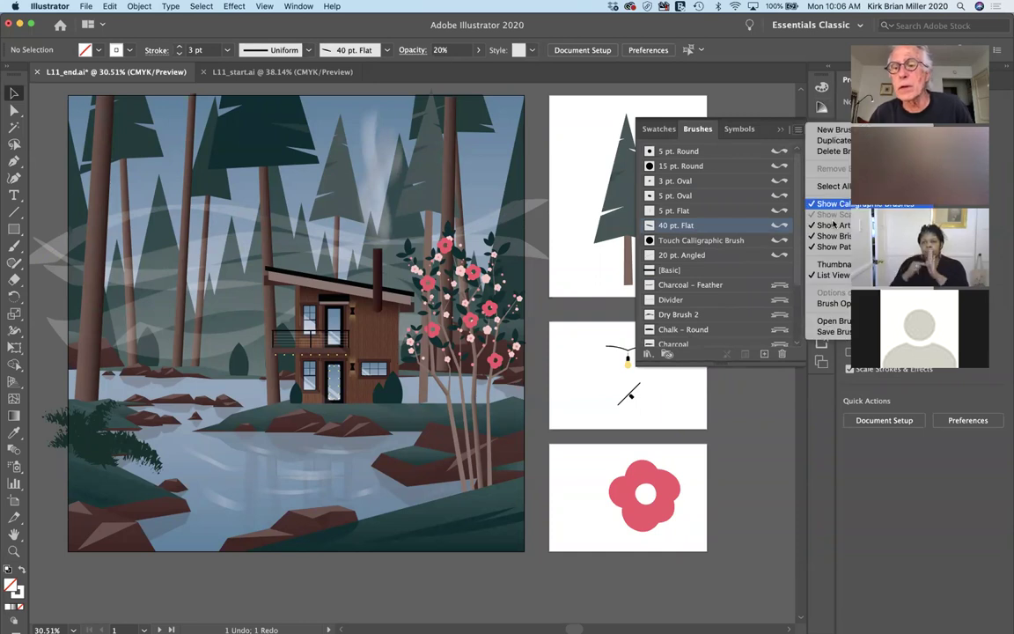
pyautogui.click(839, 268)
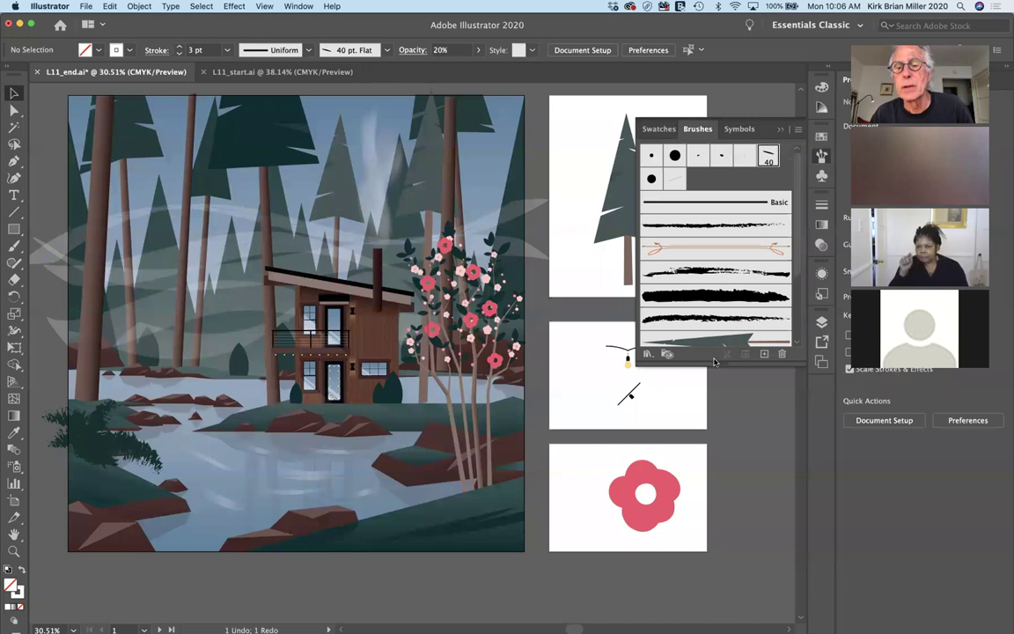
pyautogui.moveTo(717, 360); pyautogui.dragTo(688, 445)
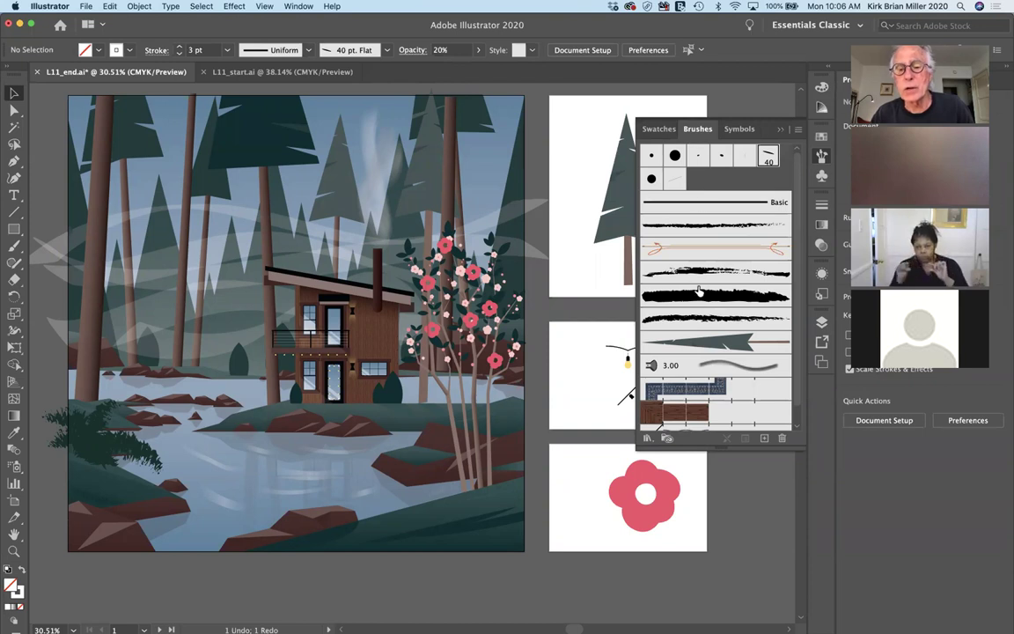
# Look through the available brush library categories, including Artistic and Borders
pyautogui.click(647, 437)
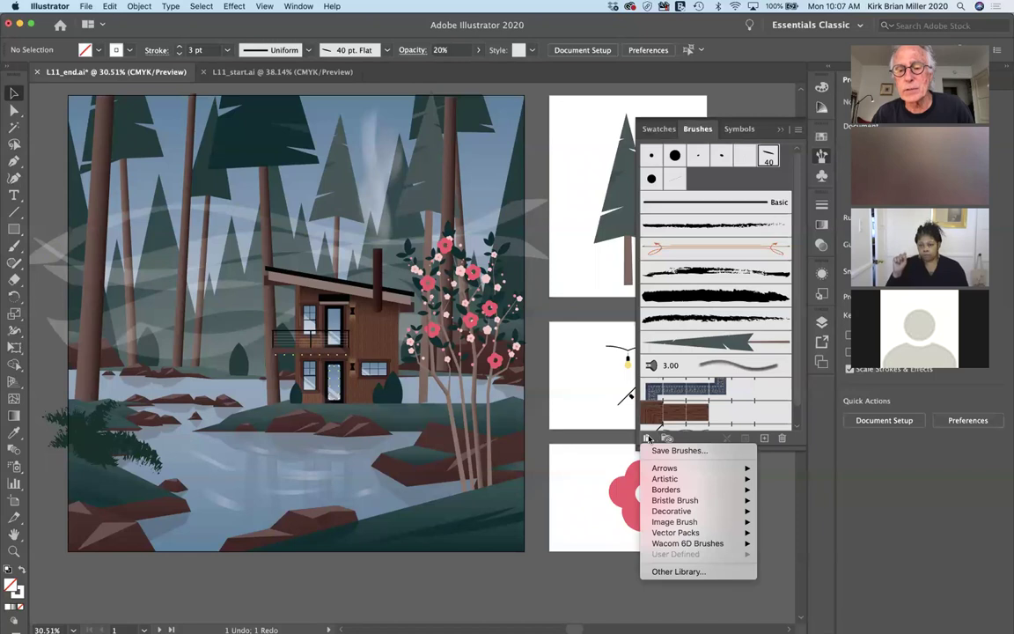
pyautogui.moveTo(665, 470)
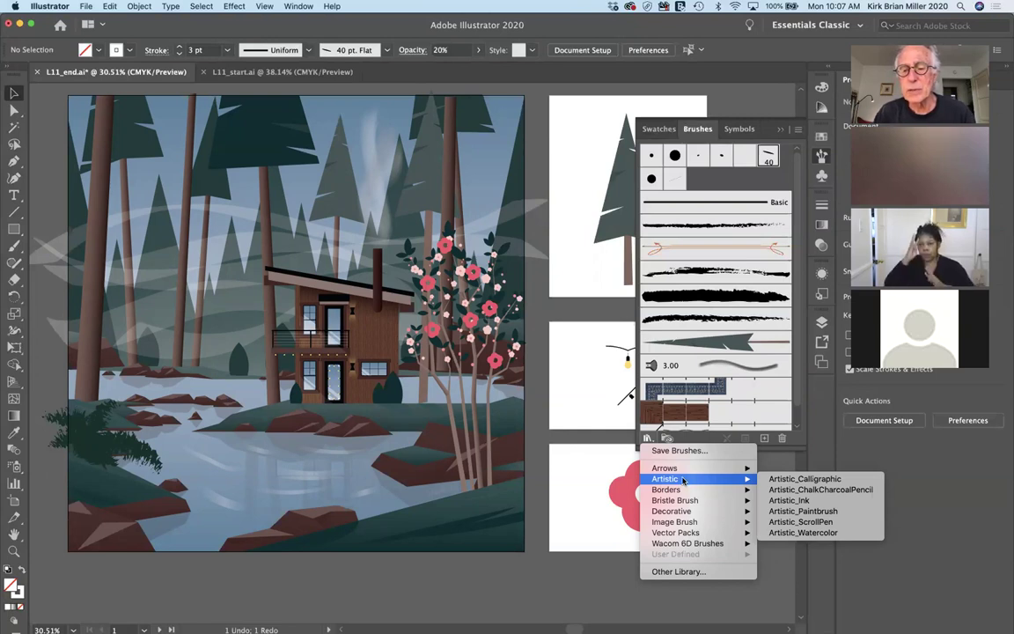
pyautogui.moveTo(676, 501)
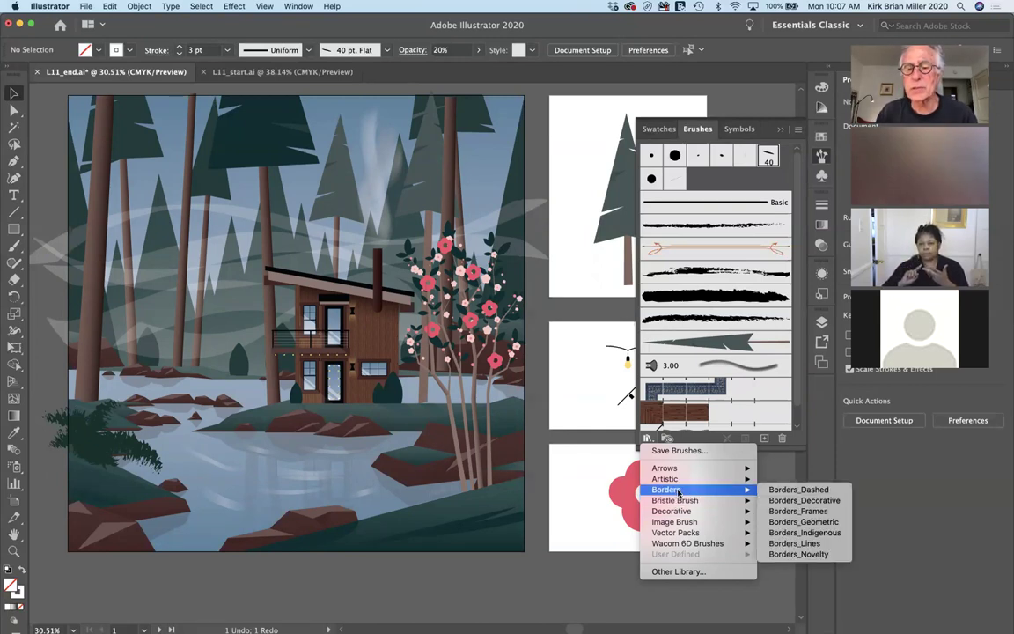
pyautogui.click(659, 131)
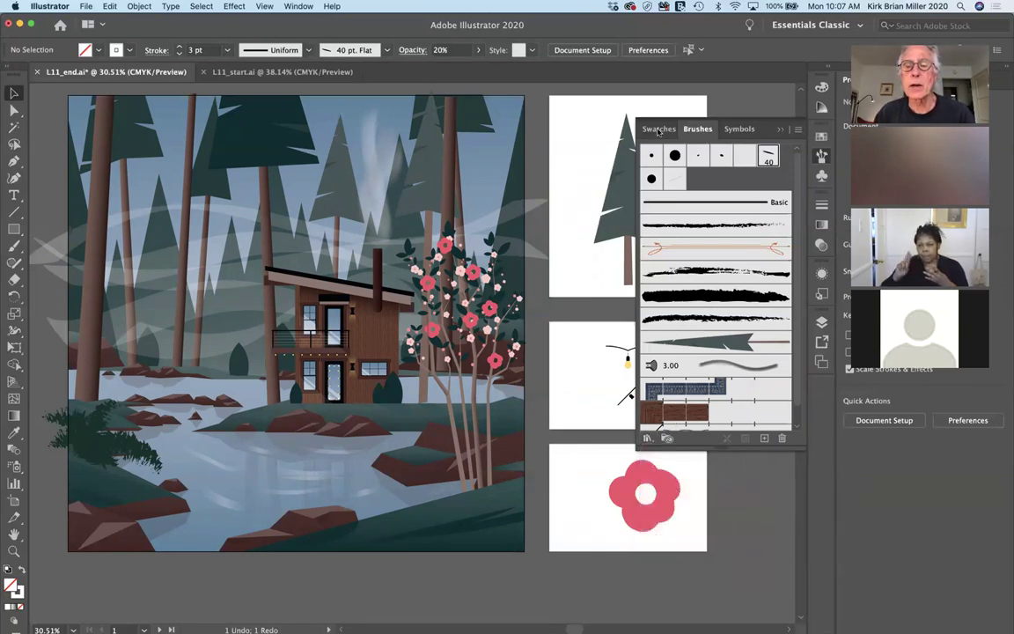
pyautogui.click(668, 439)
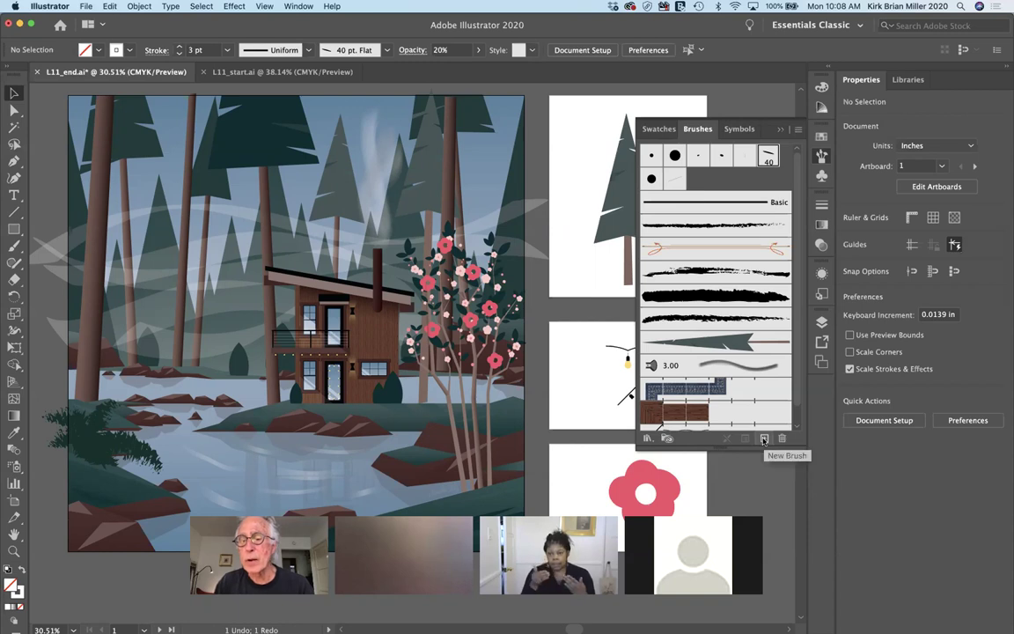
# Switch the brushes to list view and hide the art, bristle and pattern types, keeping only the calligraphic brushes shown
pyautogui.click(798, 133)
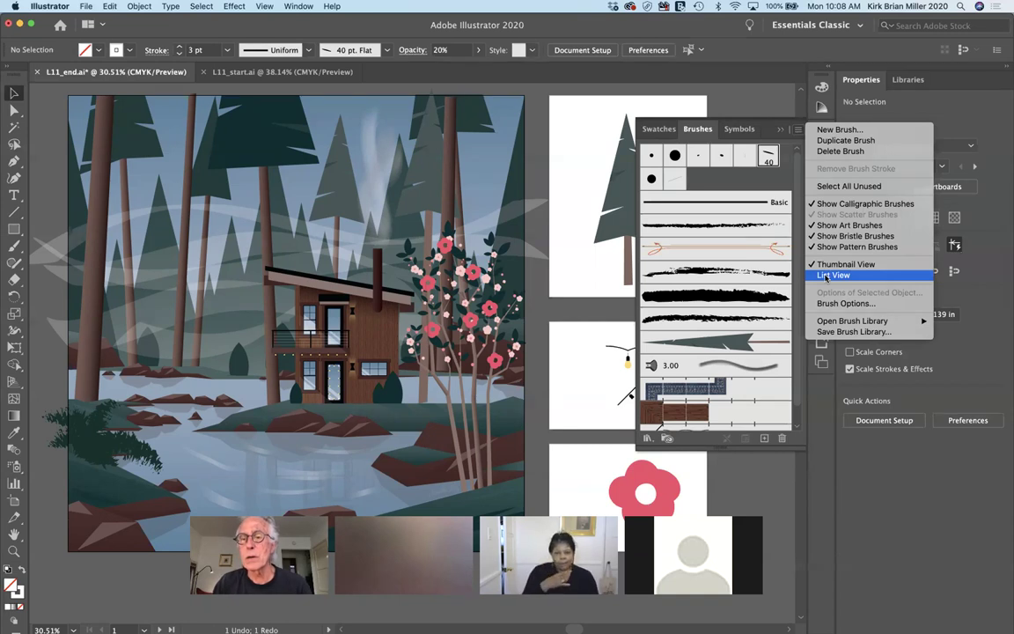
pyautogui.click(829, 276)
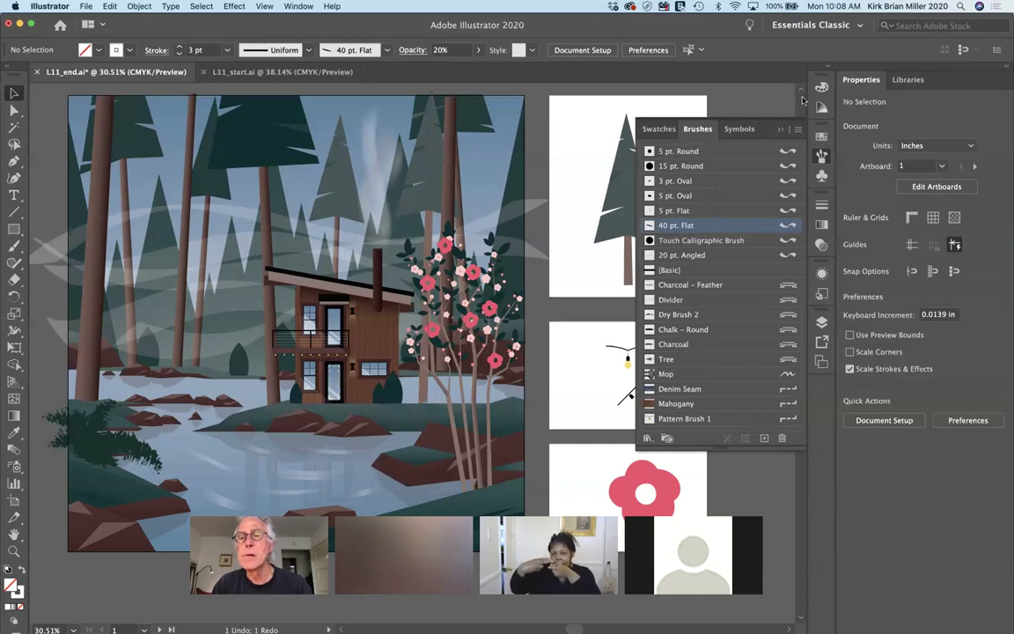
pyautogui.click(797, 131)
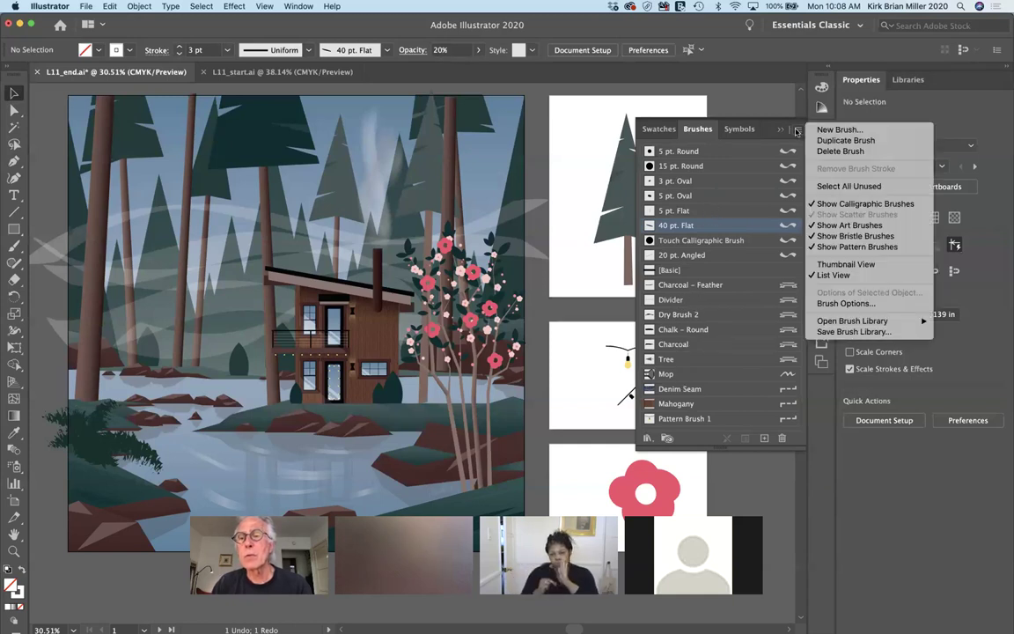
pyautogui.click(840, 205)
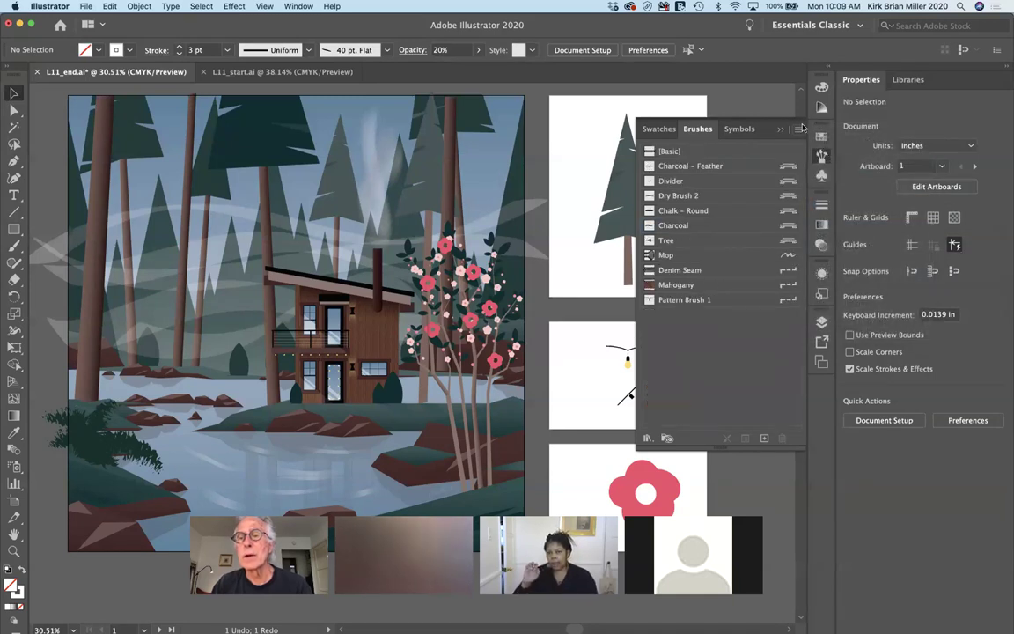
pyautogui.click(798, 130)
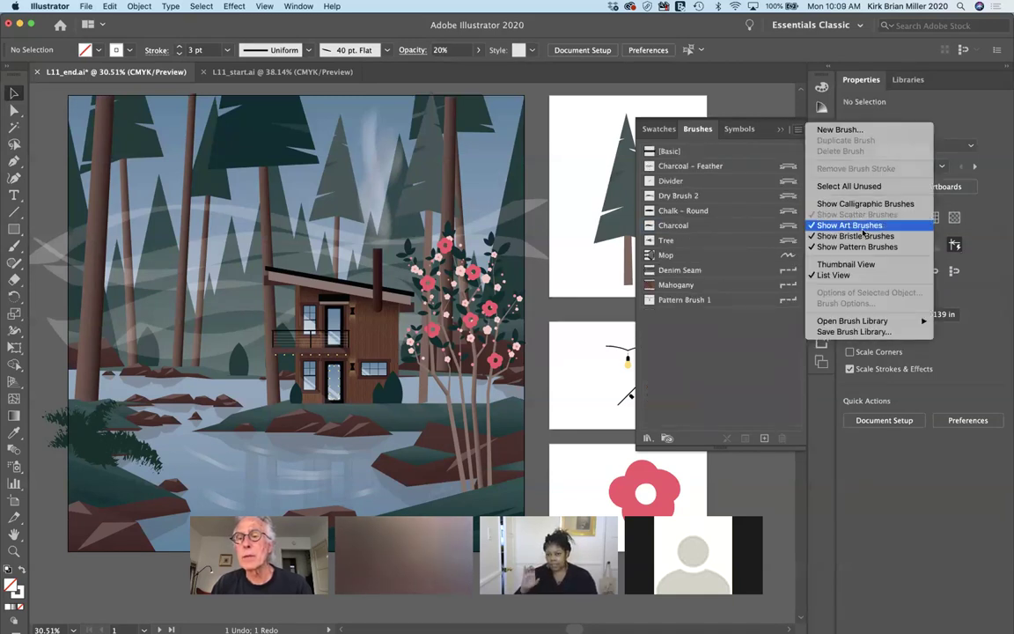
pyautogui.click(863, 227)
pyautogui.click(797, 129)
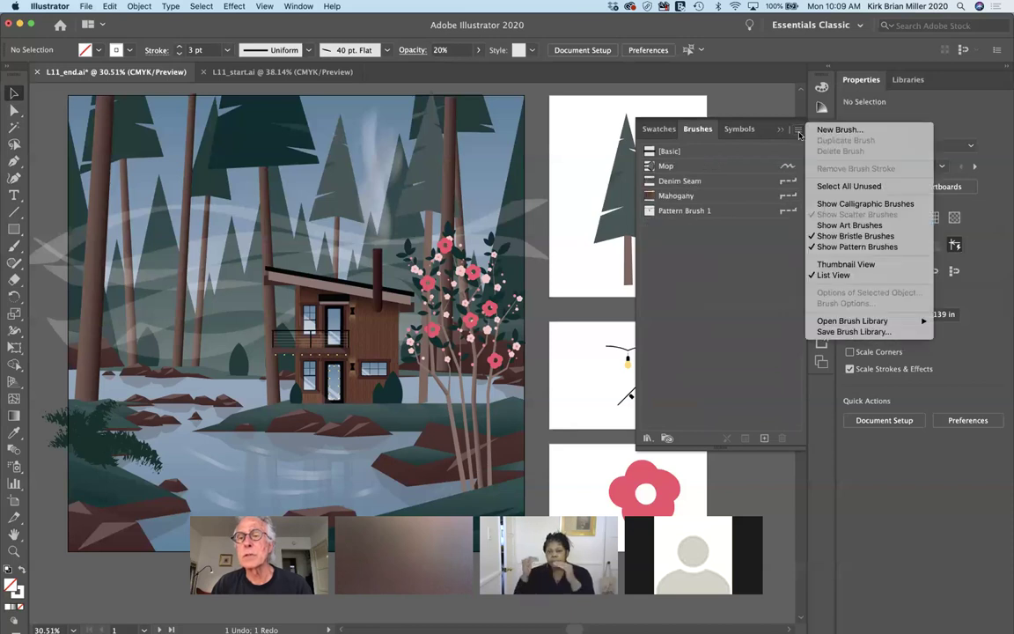
pyautogui.click(847, 237)
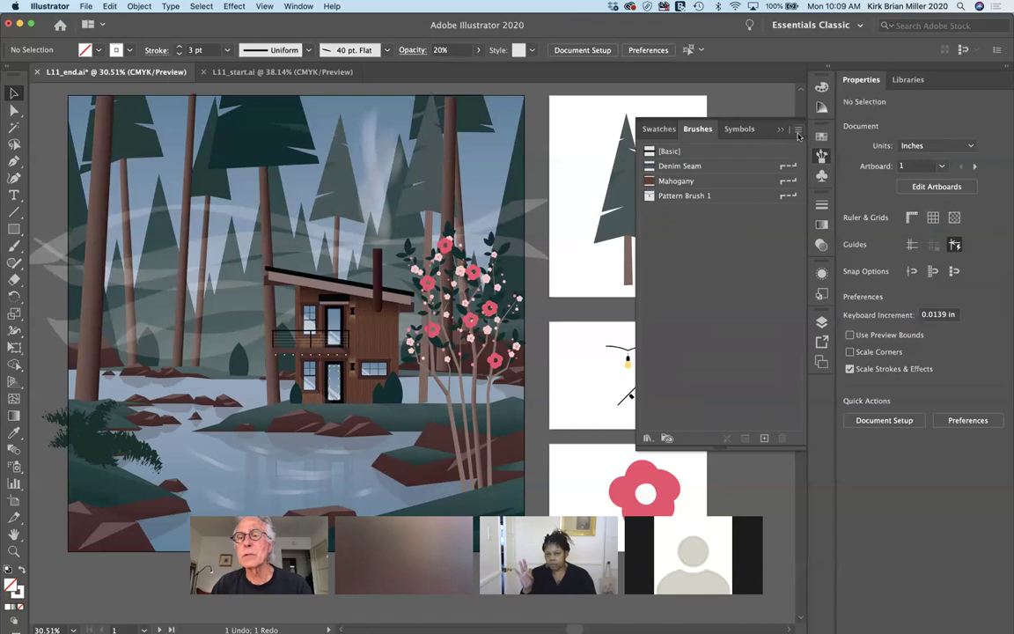
pyautogui.click(797, 129)
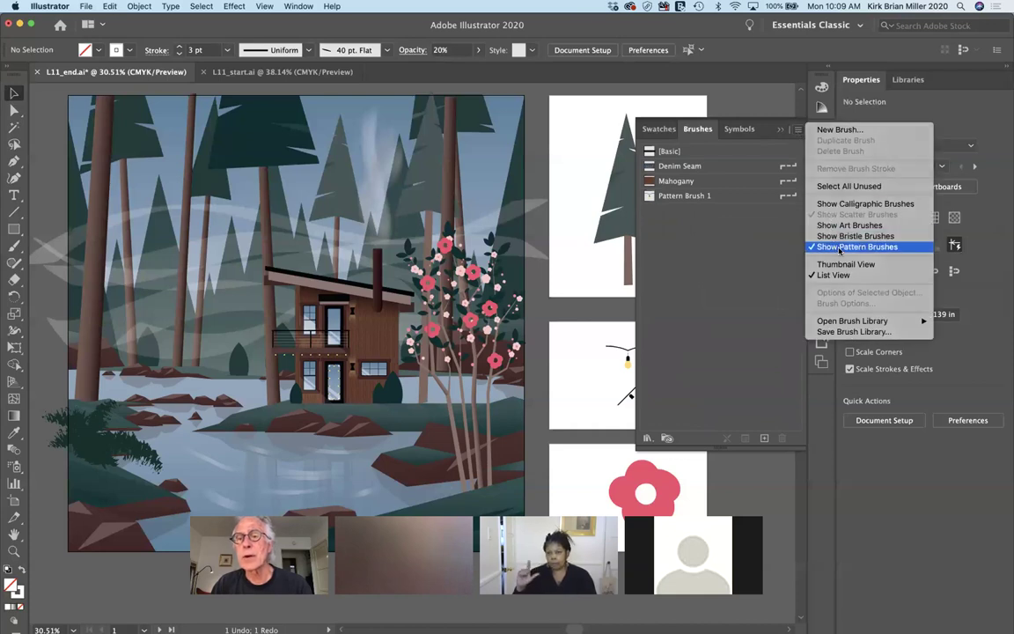
pyautogui.click(839, 248)
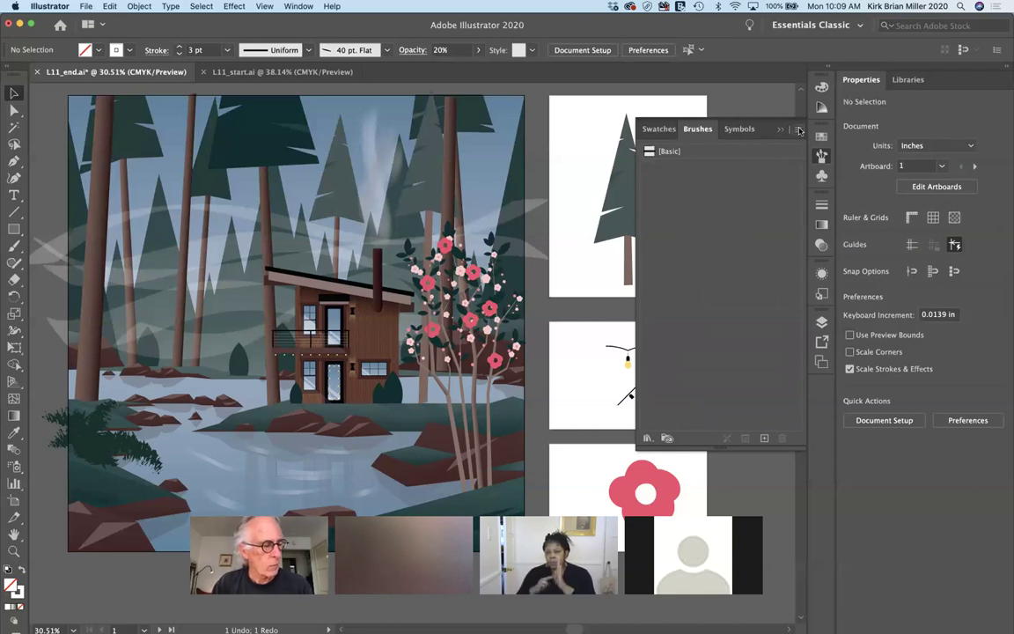
pyautogui.click(799, 131)
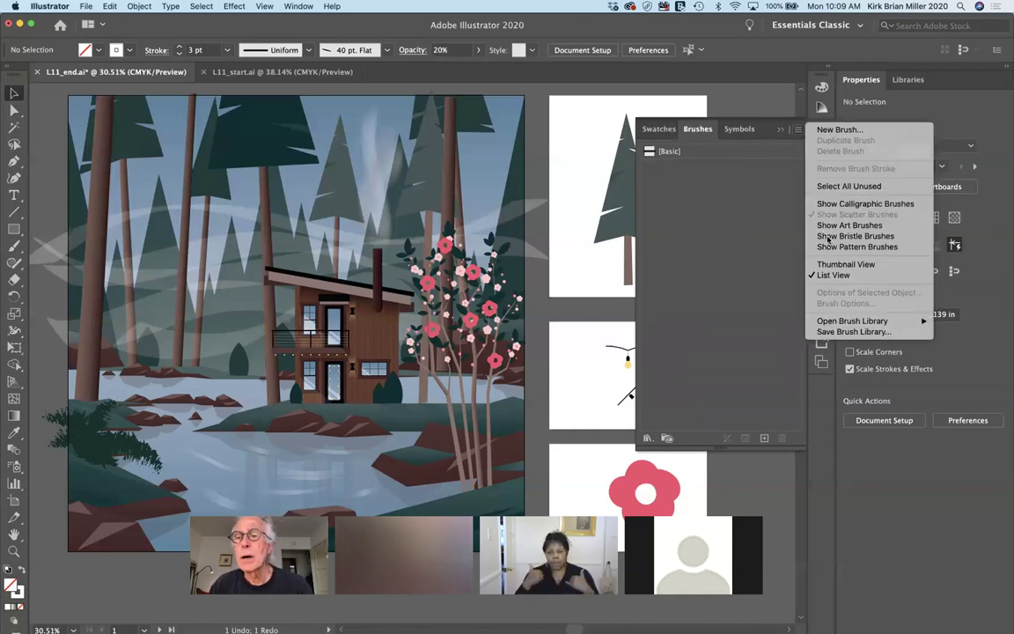
pyautogui.click(837, 204)
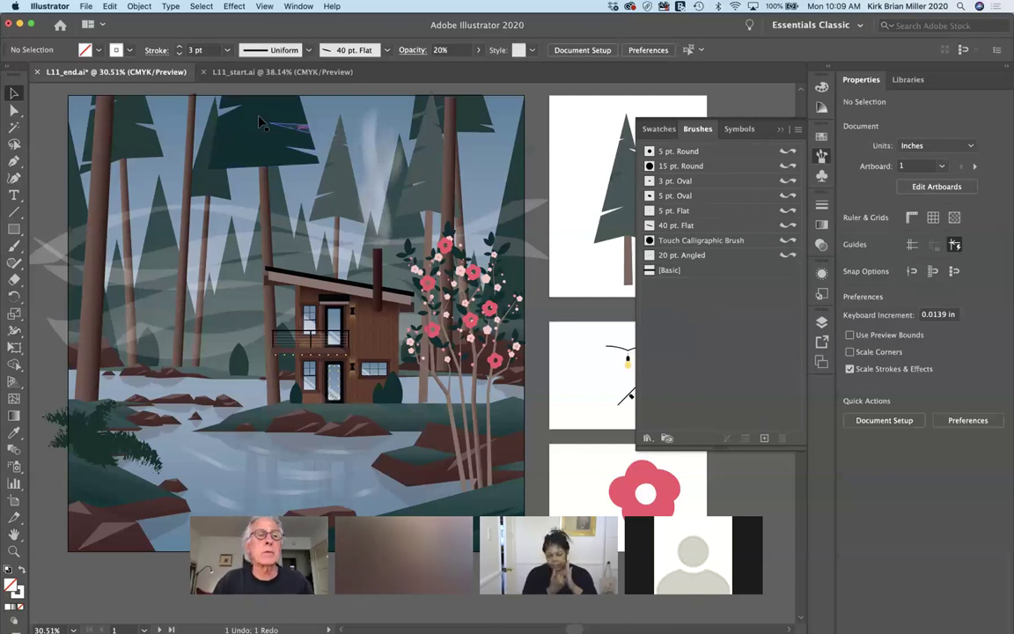
# Switch to L11_start.ai and apply the 40 pt. Flat brush to the uppermost pink curved path
pyautogui.click(276, 72)
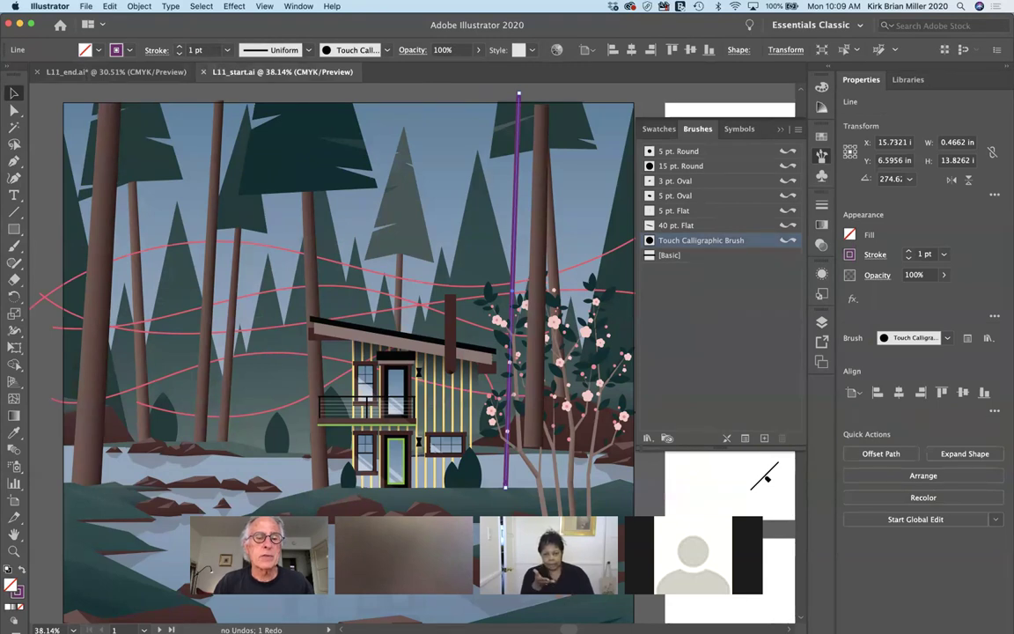
pyautogui.click(262, 250)
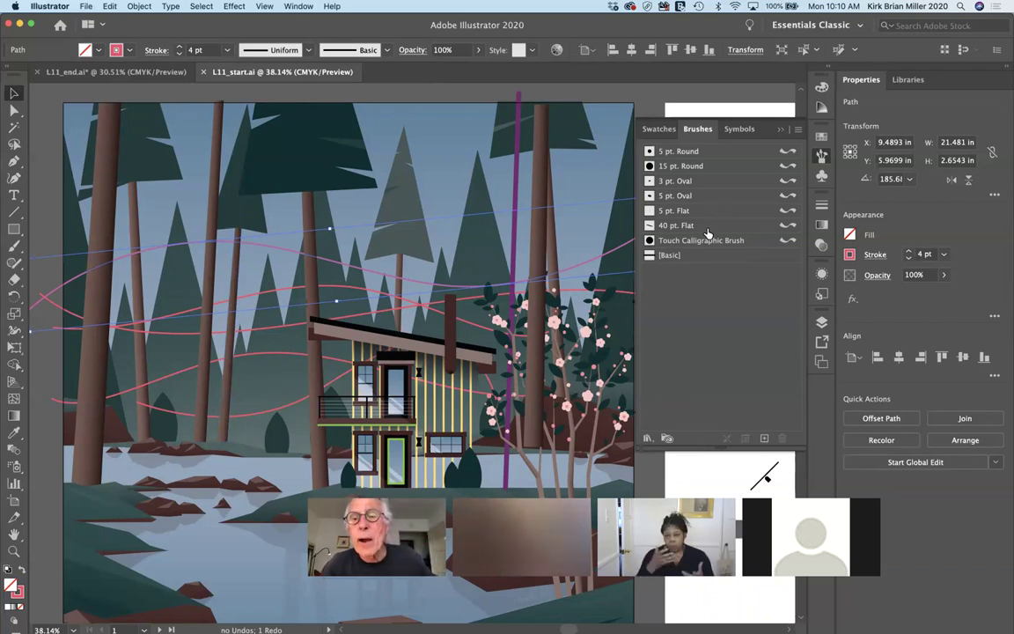
pyautogui.click(714, 231)
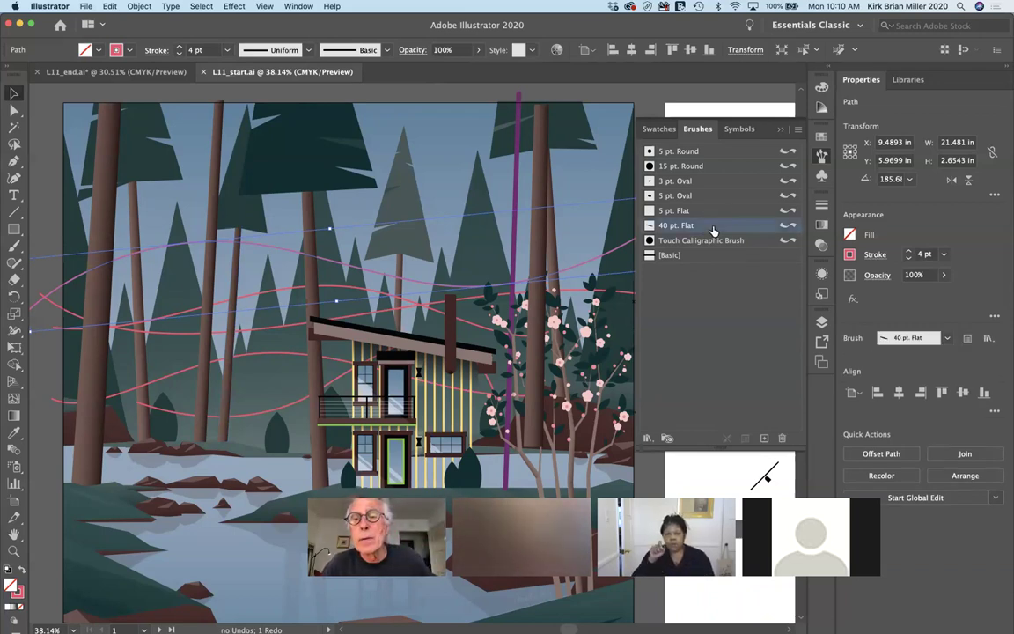
# Check which brush library categories are offered for the selected curved path
pyautogui.click(646, 439)
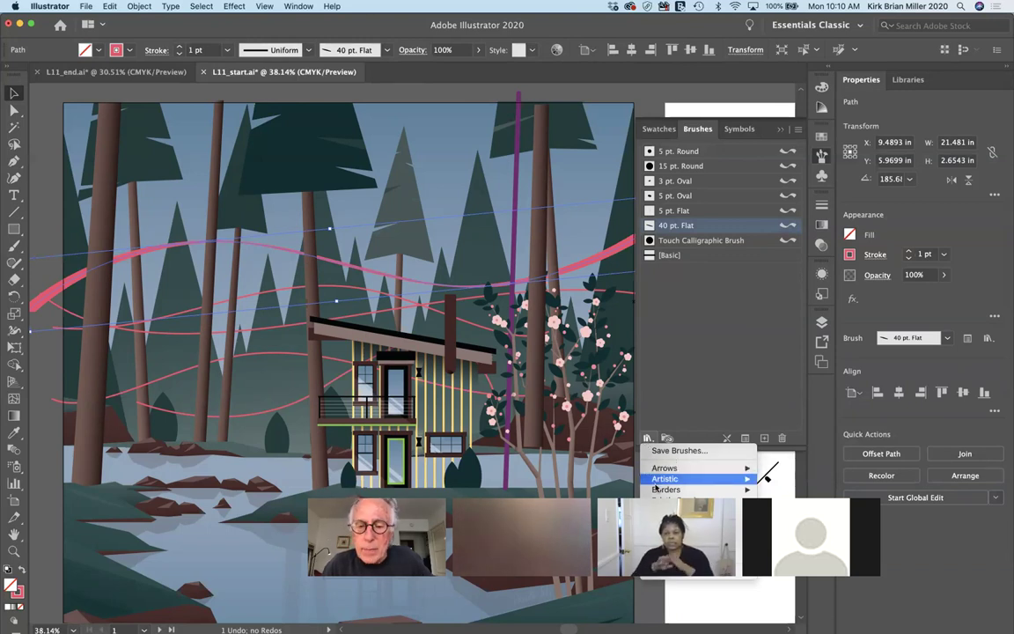
pyautogui.moveTo(659, 490)
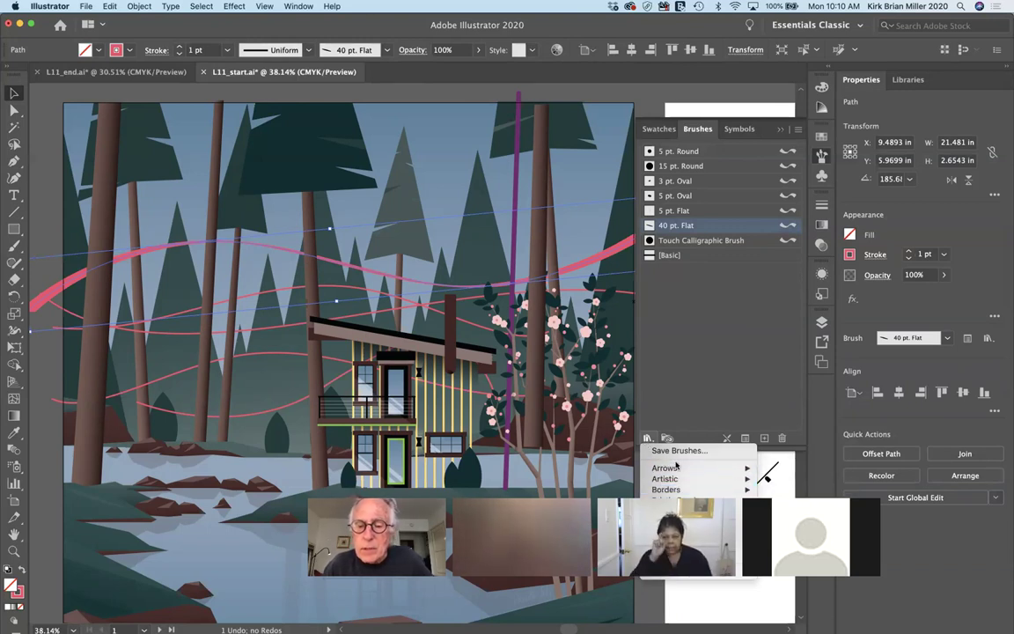
pyautogui.moveTo(686, 470)
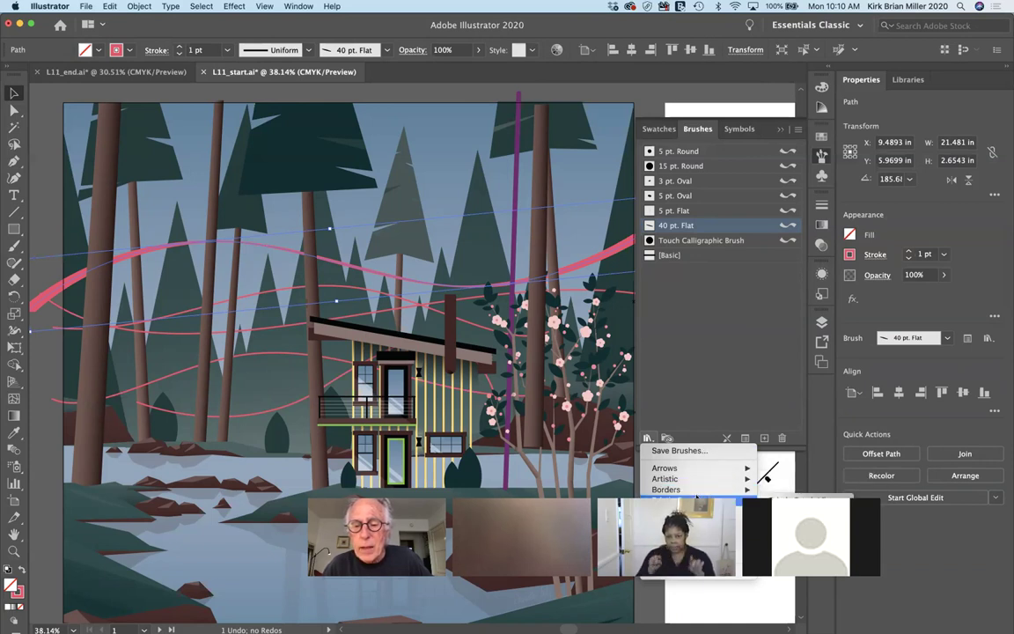
pyautogui.press('Escape')
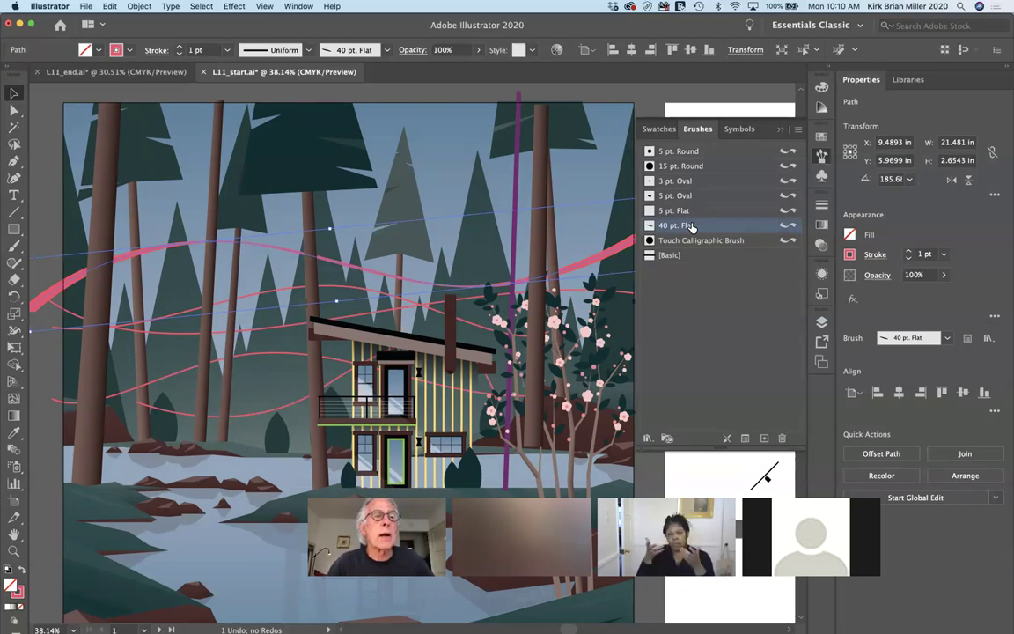
# Remove the 40 pt. Flat brush stroke from the uppermost pink curved path and deselect it
pyautogui.click(194, 50)
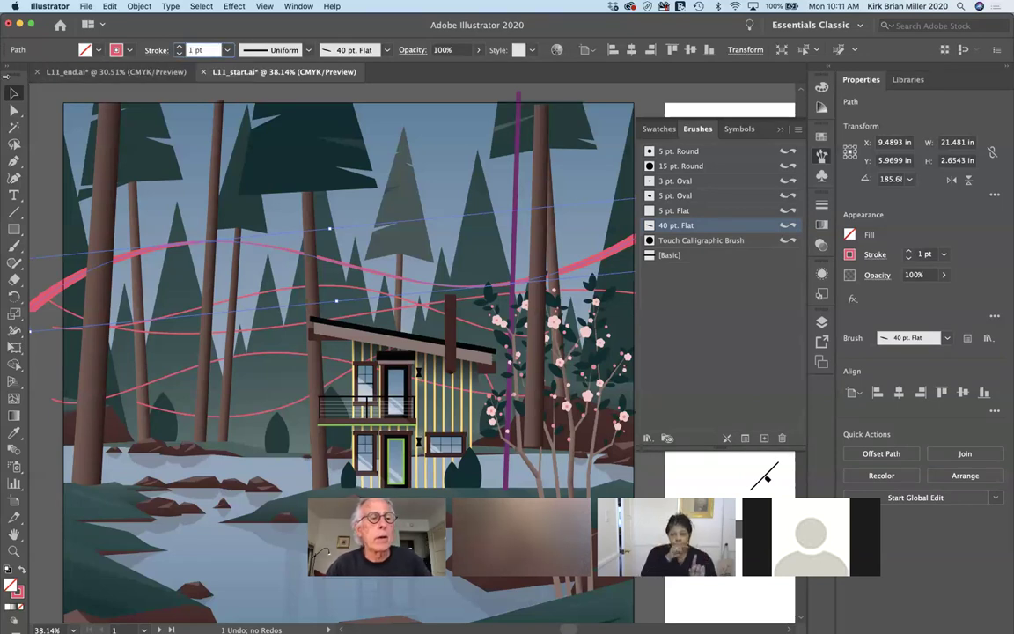
pyautogui.click(46, 176)
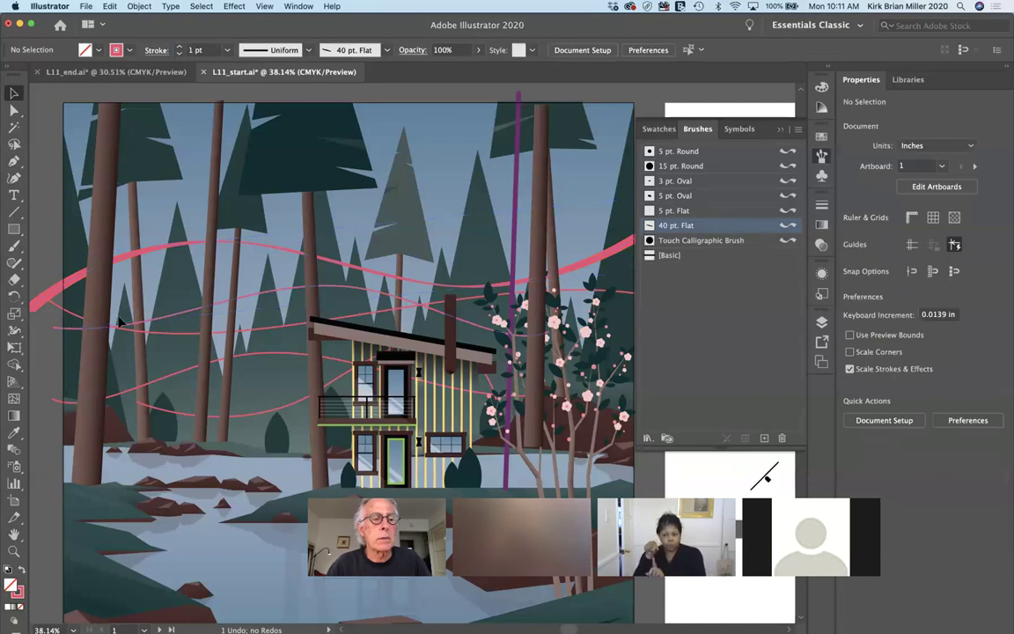
pyautogui.click(74, 281)
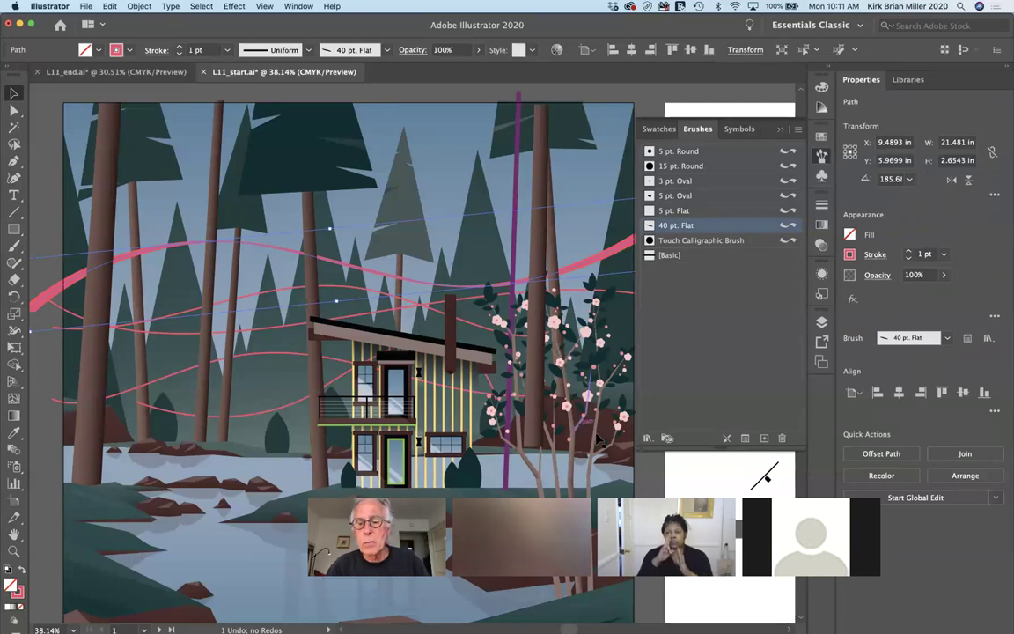
pyautogui.click(728, 439)
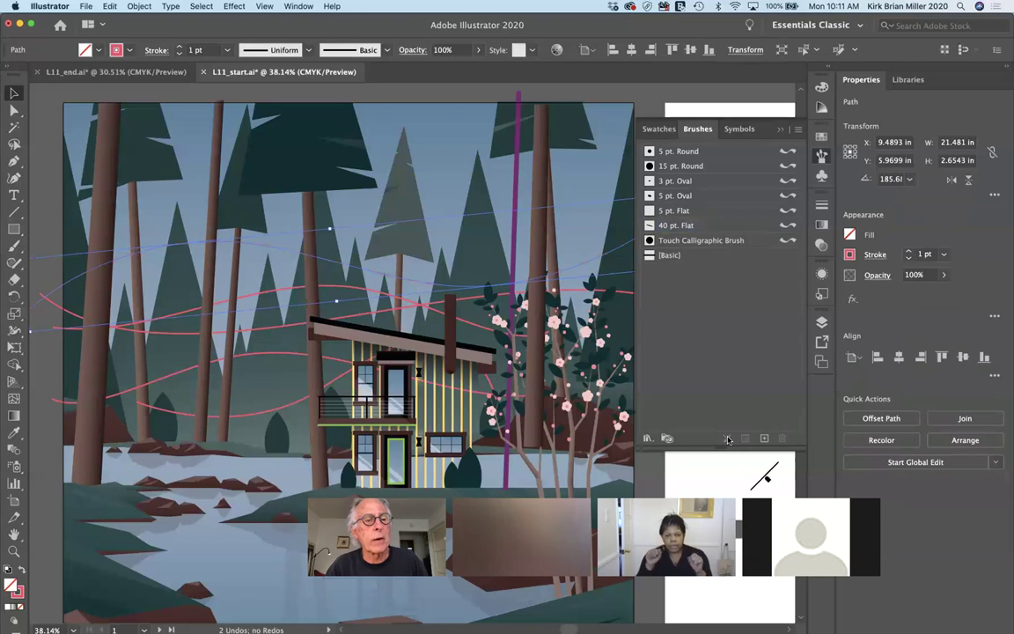
pyautogui.click(51, 219)
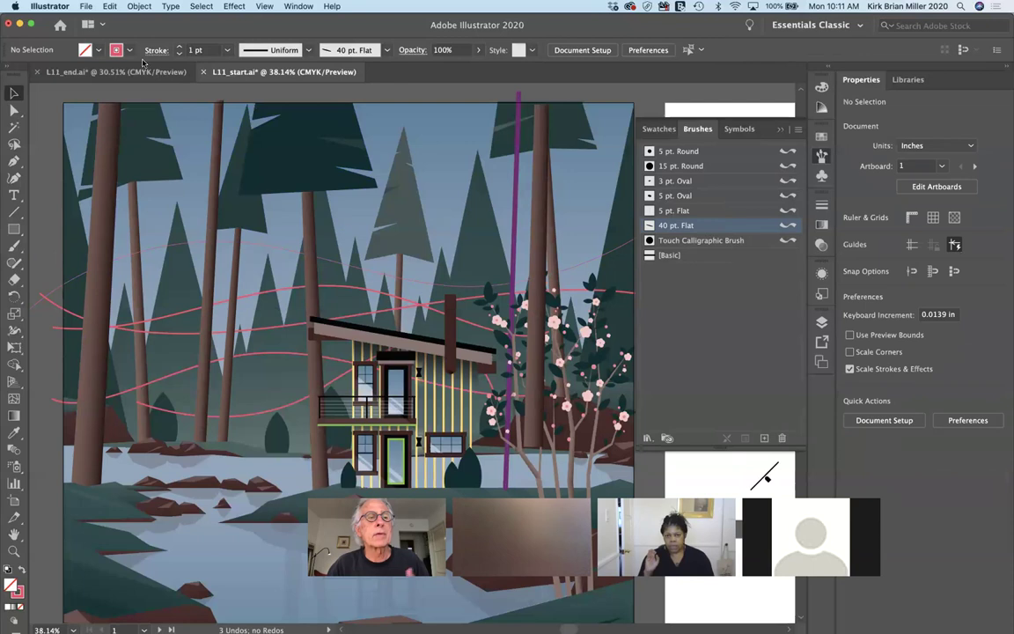
pyautogui.click(189, 50)
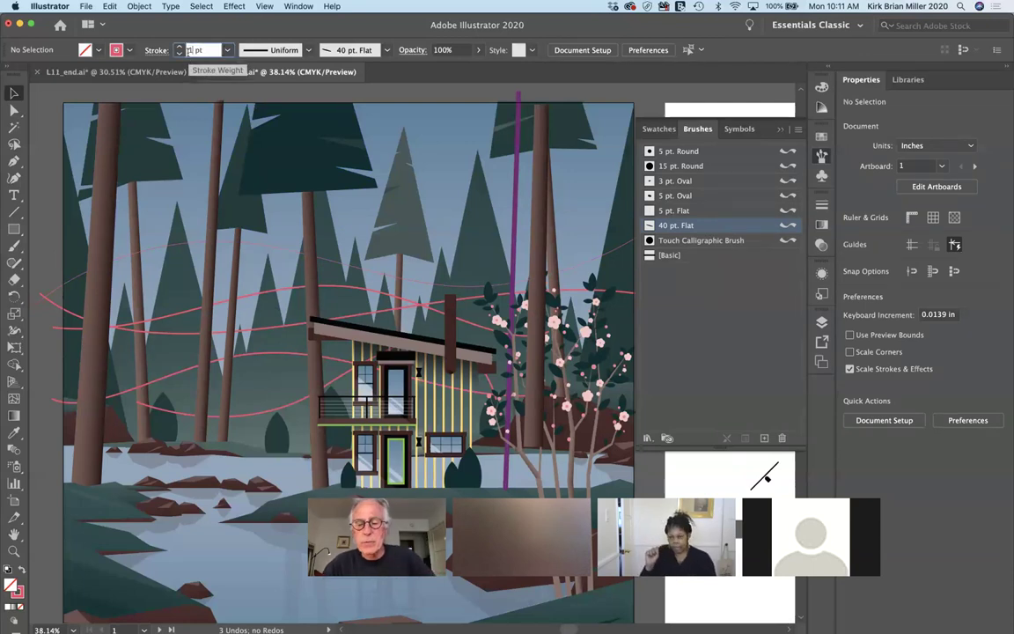
pyautogui.press('BackSpace')
pyautogui.write('3')
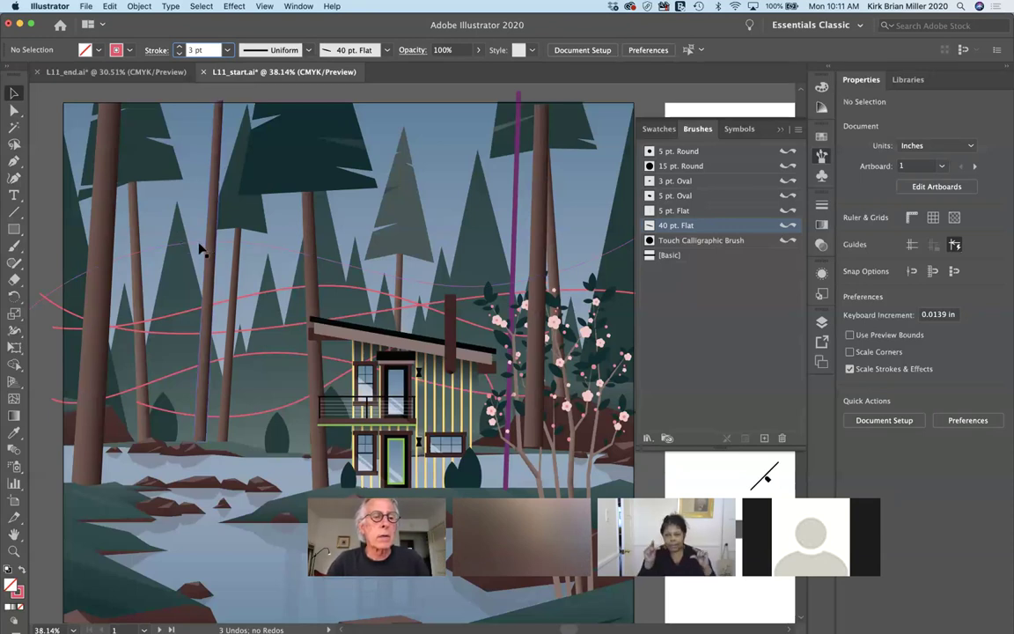
# Apply the 40 pt. Flat brush to the uppermost pink curved path and set its stroke weight to 3 pt
pyautogui.click(199, 248)
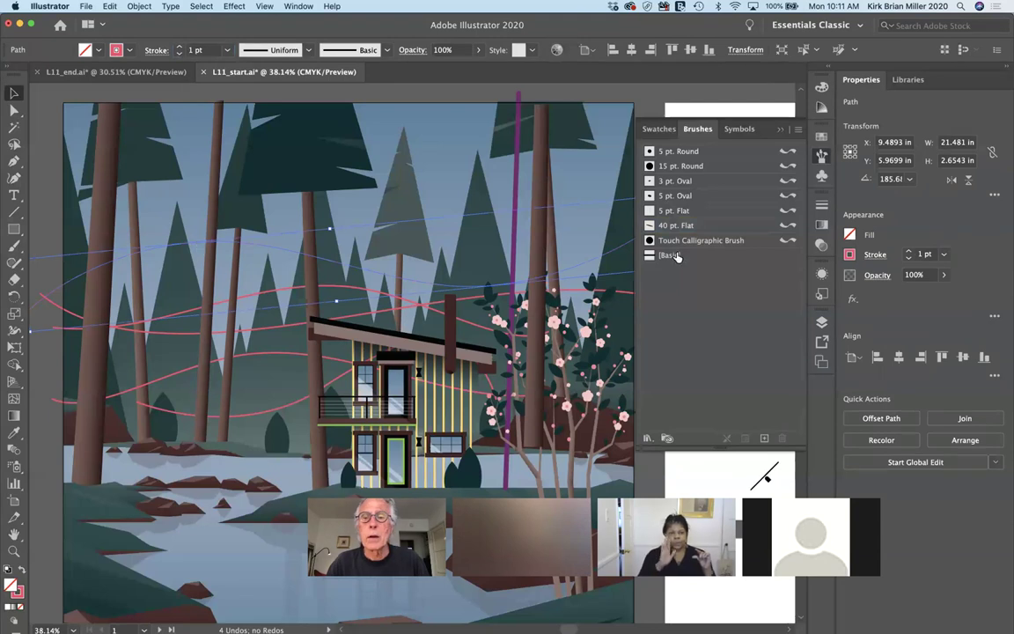
pyautogui.click(693, 227)
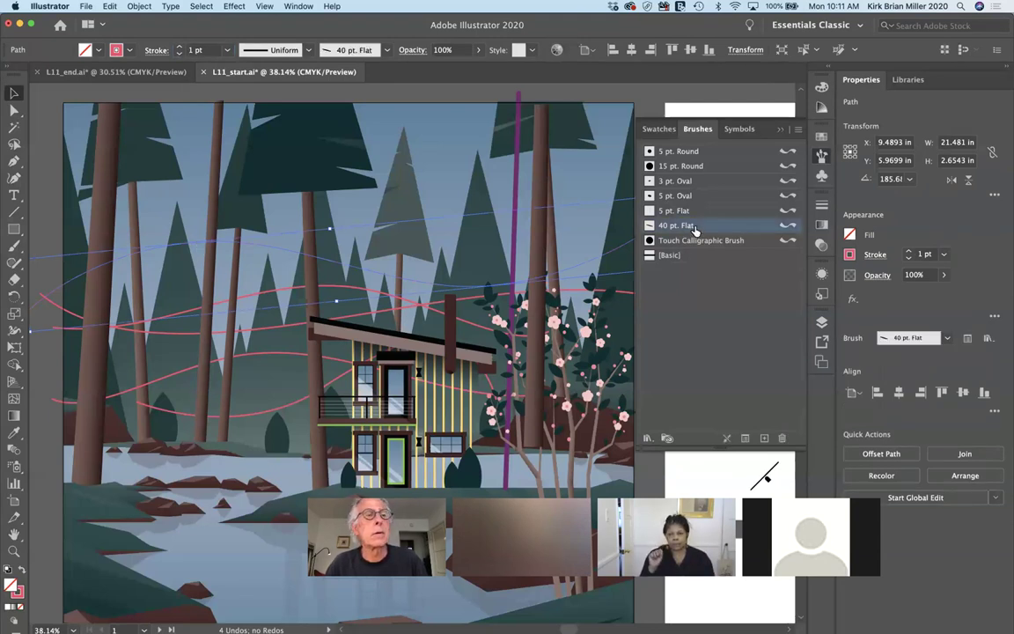
pyautogui.click(194, 50)
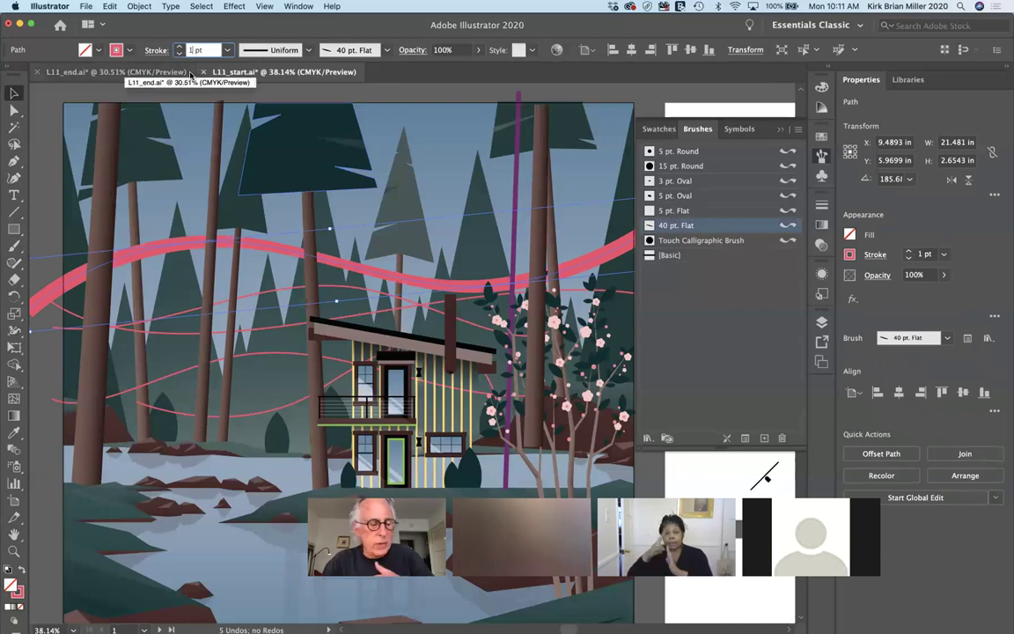
pyautogui.write('3')
pyautogui.press('Tab')
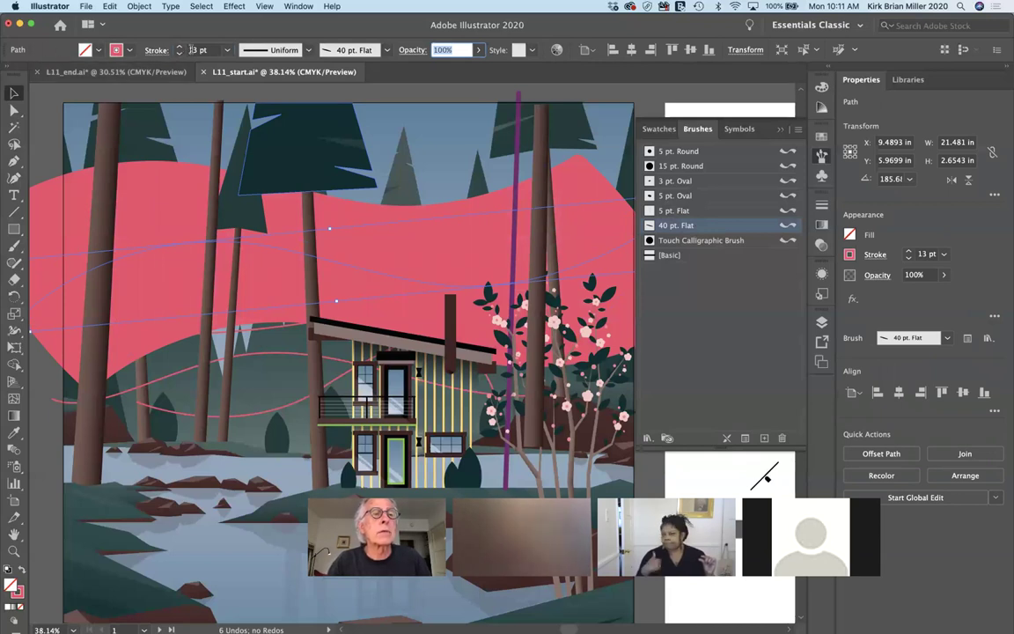
pyautogui.click(191, 50)
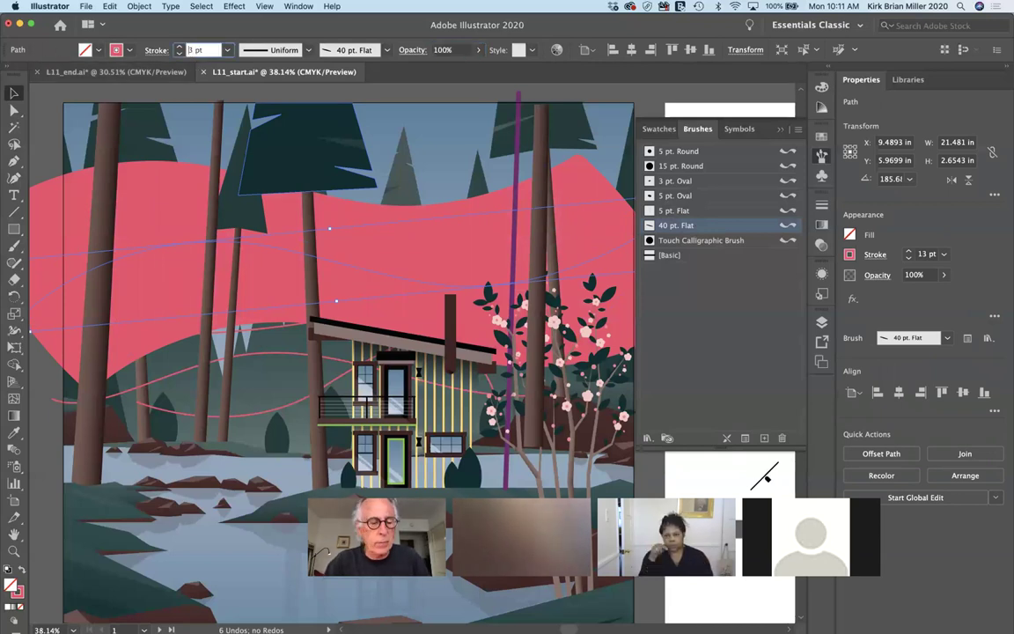
pyautogui.press('Tab')
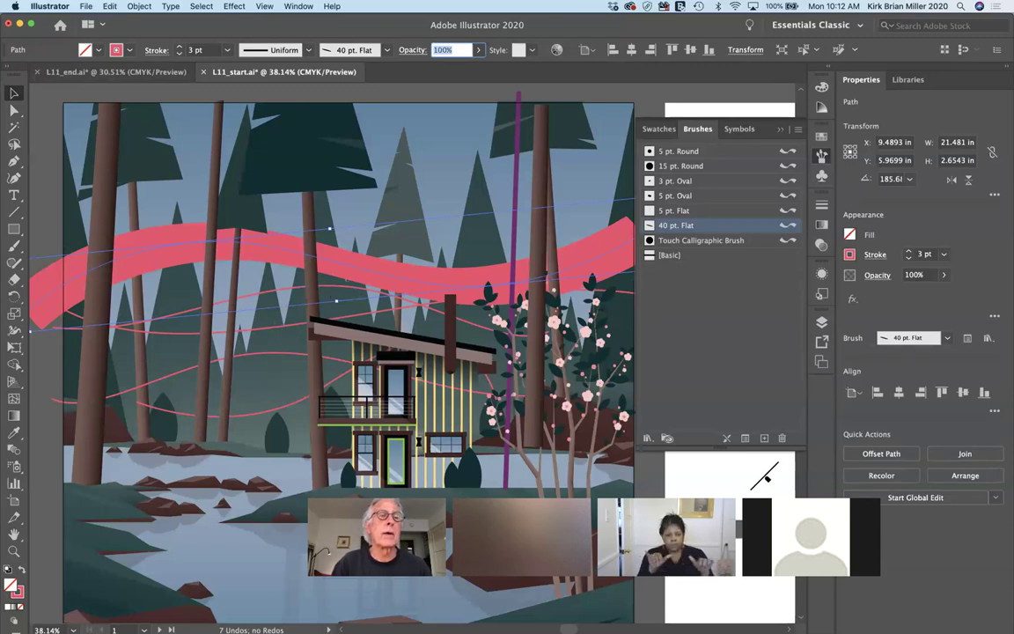
# Select all paths with the same stroke color and give them the 40 pt. Flat brush at a 3 pt stroke weight
pyautogui.click(205, 7)
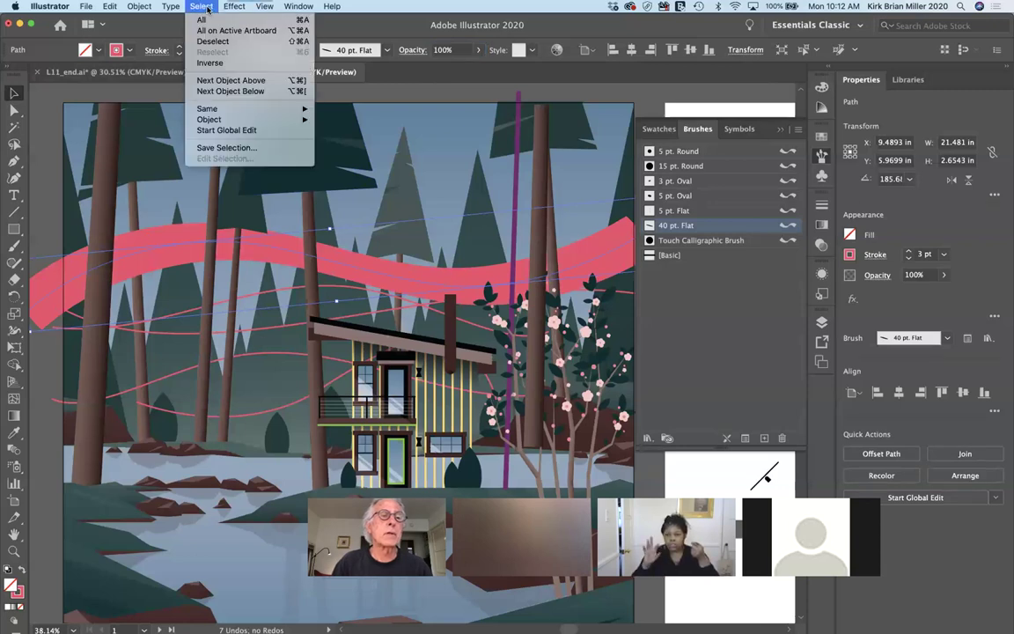
pyautogui.moveTo(230, 109)
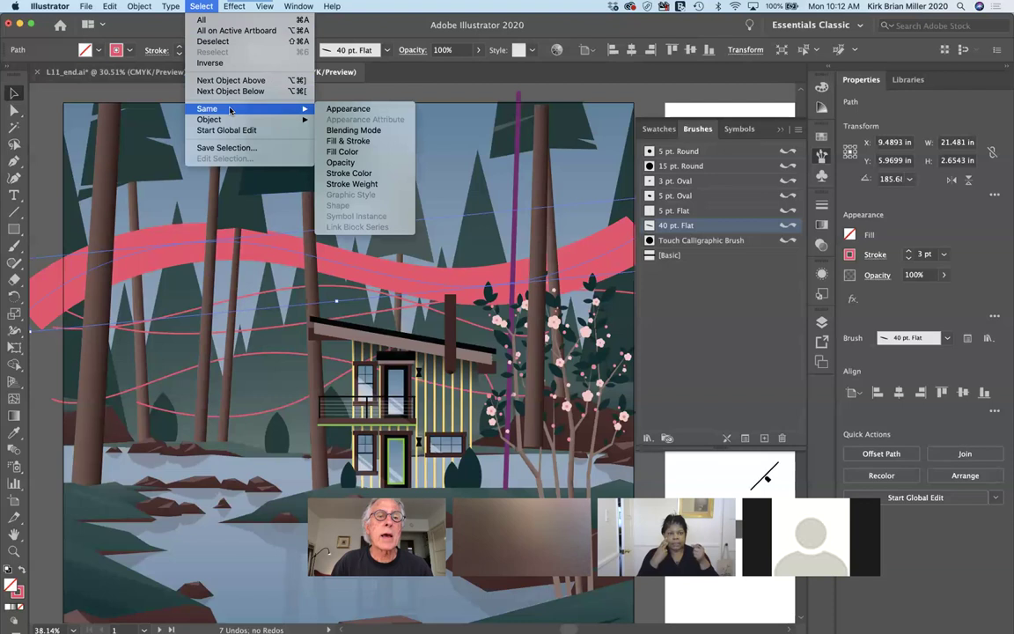
pyautogui.click(381, 175)
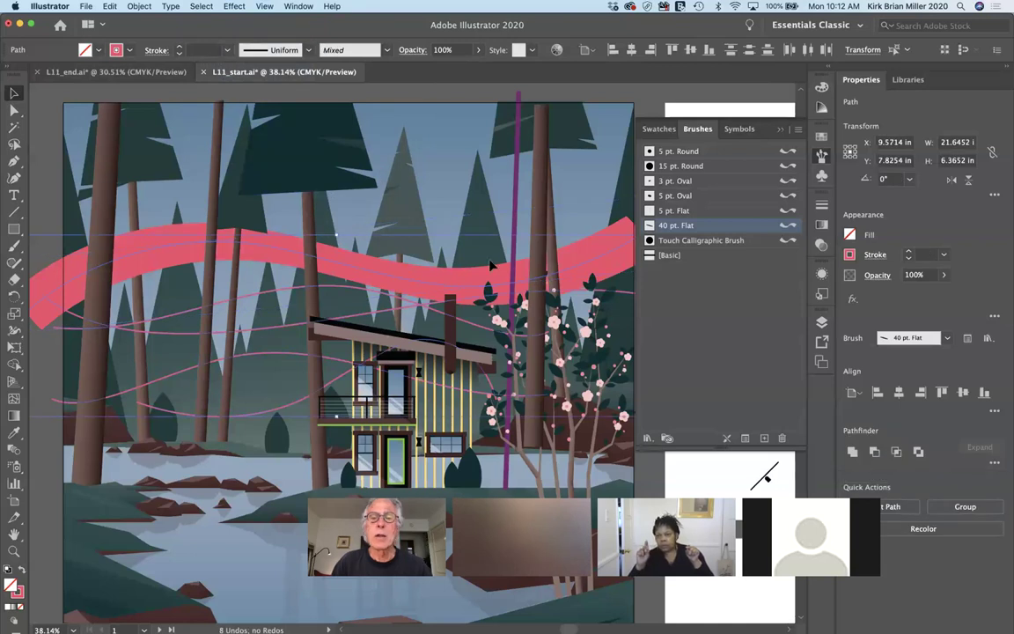
pyautogui.click(705, 231)
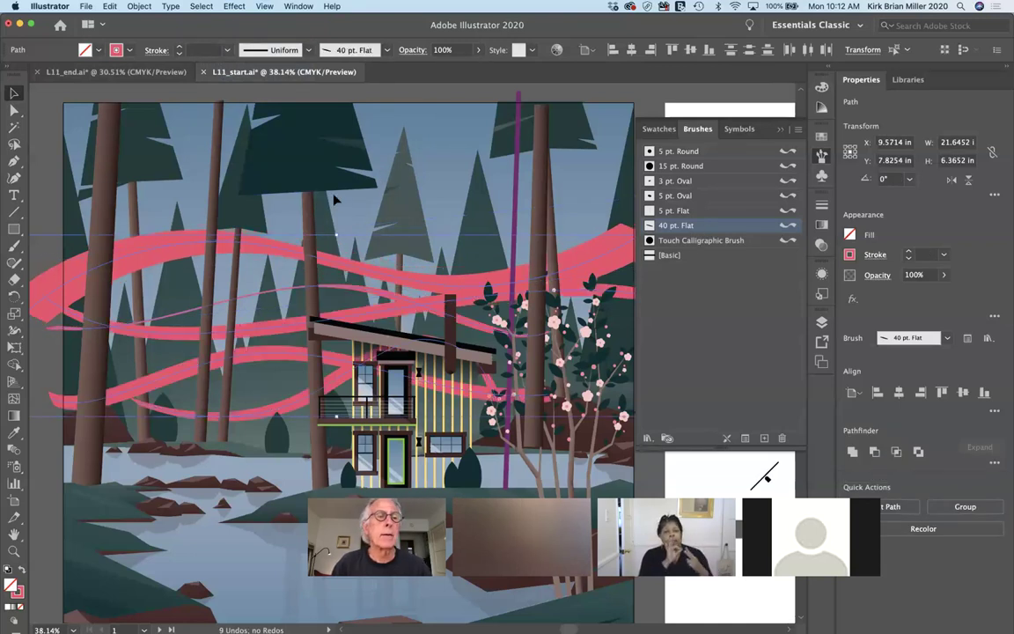
pyautogui.click(202, 50)
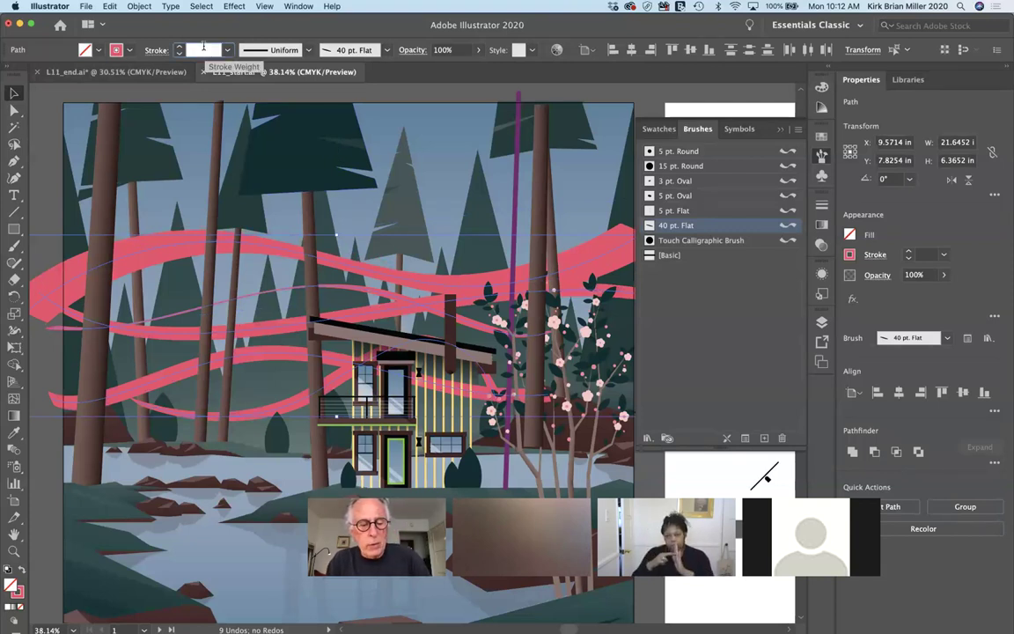
pyautogui.write('3')
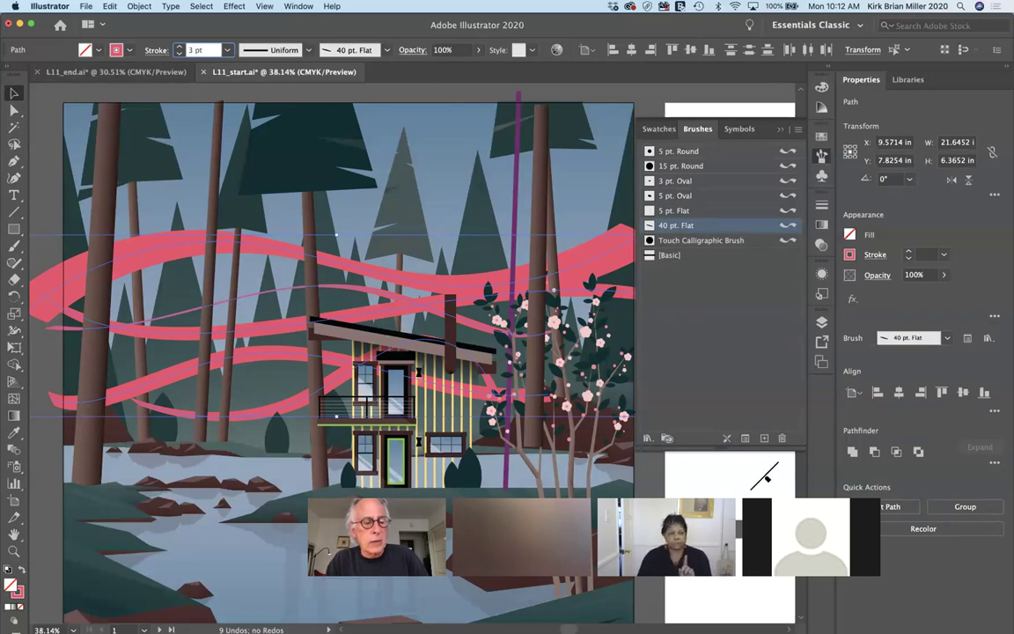
pyautogui.press('Tab')
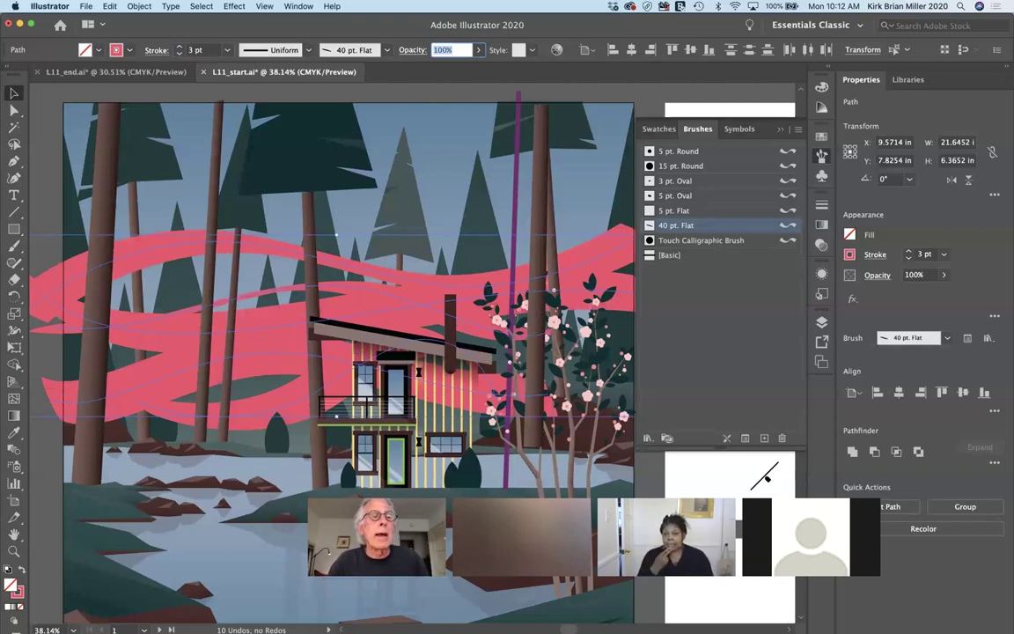
# Change the selected curved paths' stroke color to white and set their opacity to 30%
pyautogui.click(130, 51)
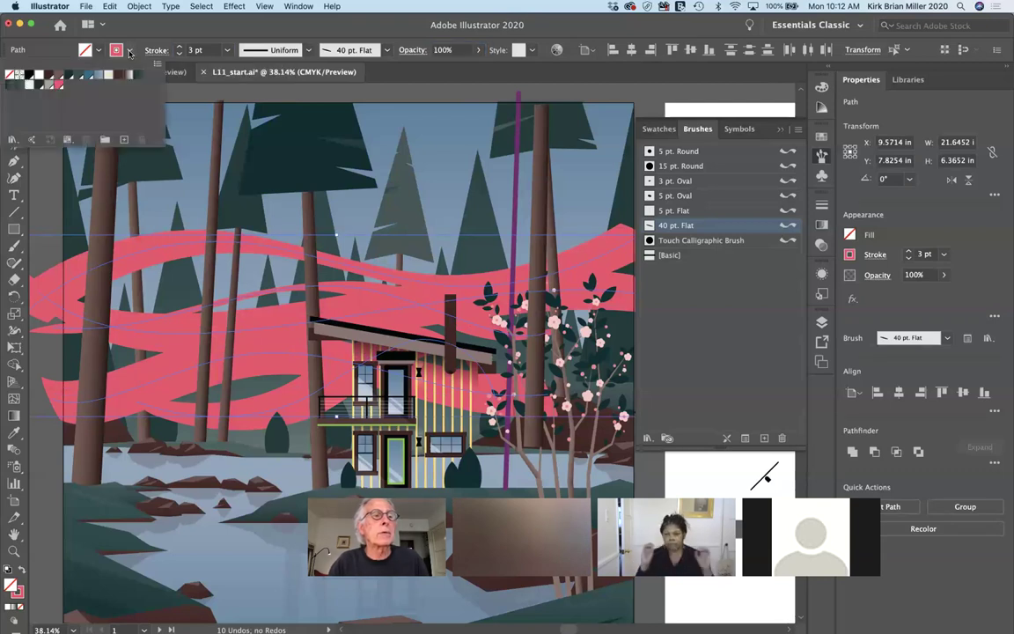
pyautogui.click(36, 75)
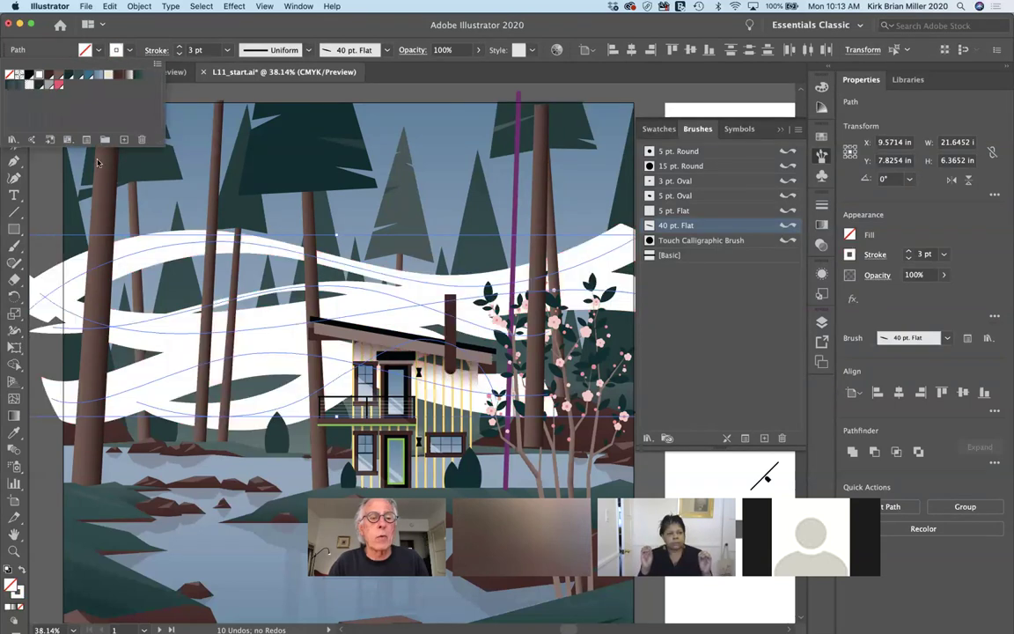
pyautogui.click(944, 279)
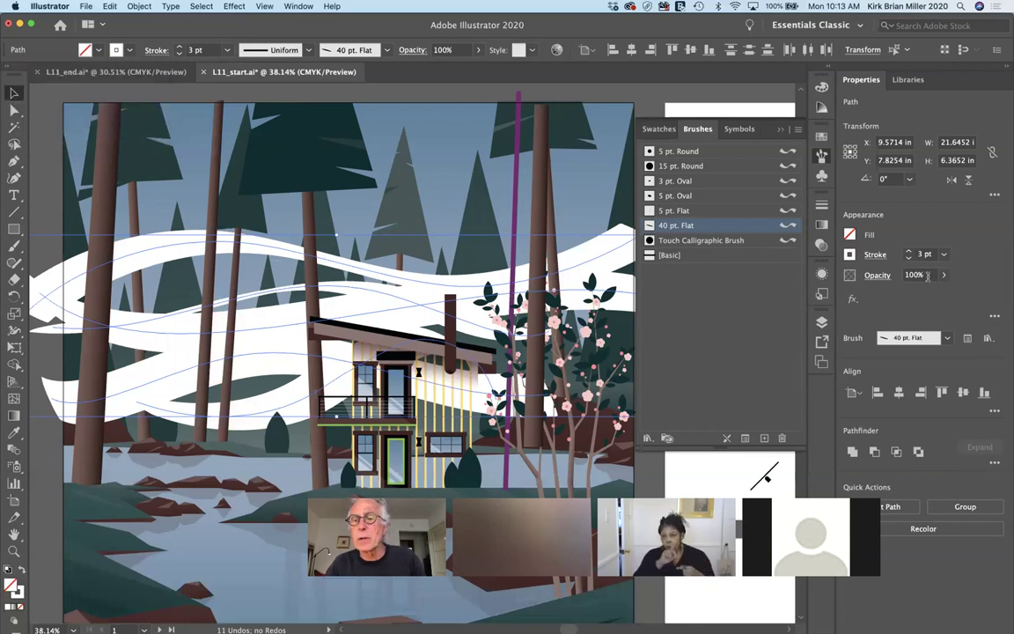
pyautogui.click(927, 276)
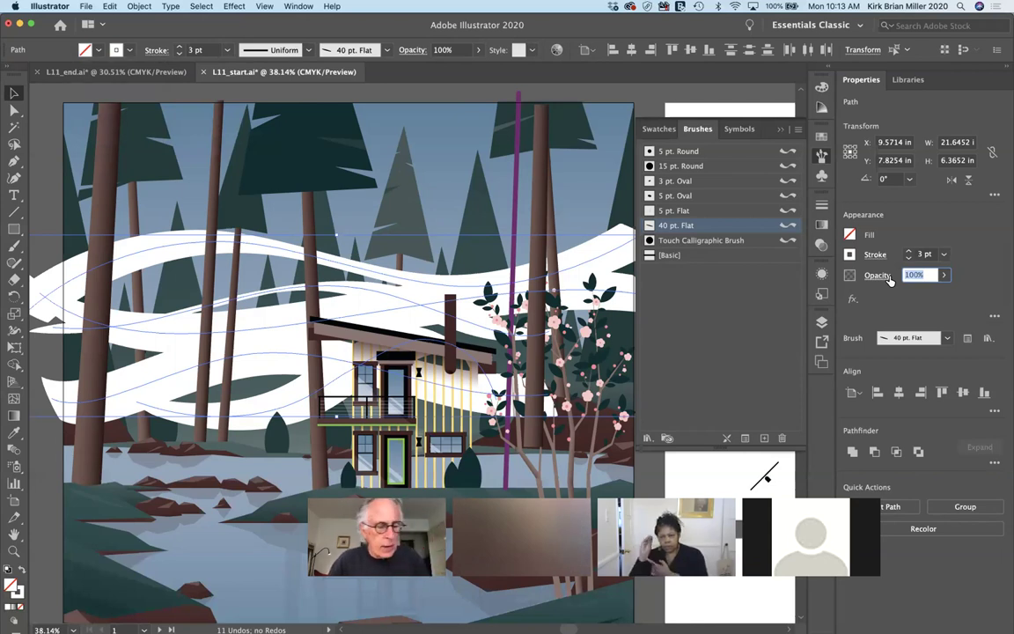
pyautogui.write('30')
pyautogui.press('Tab')
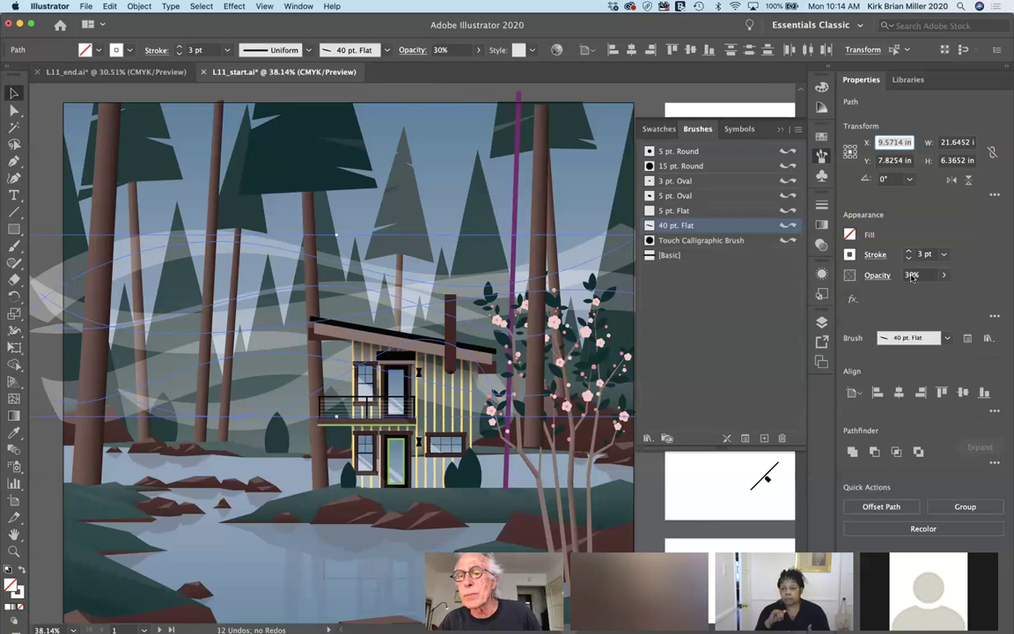
# Lower the opacity of the white curved paths to 20%
pyautogui.click(944, 276)
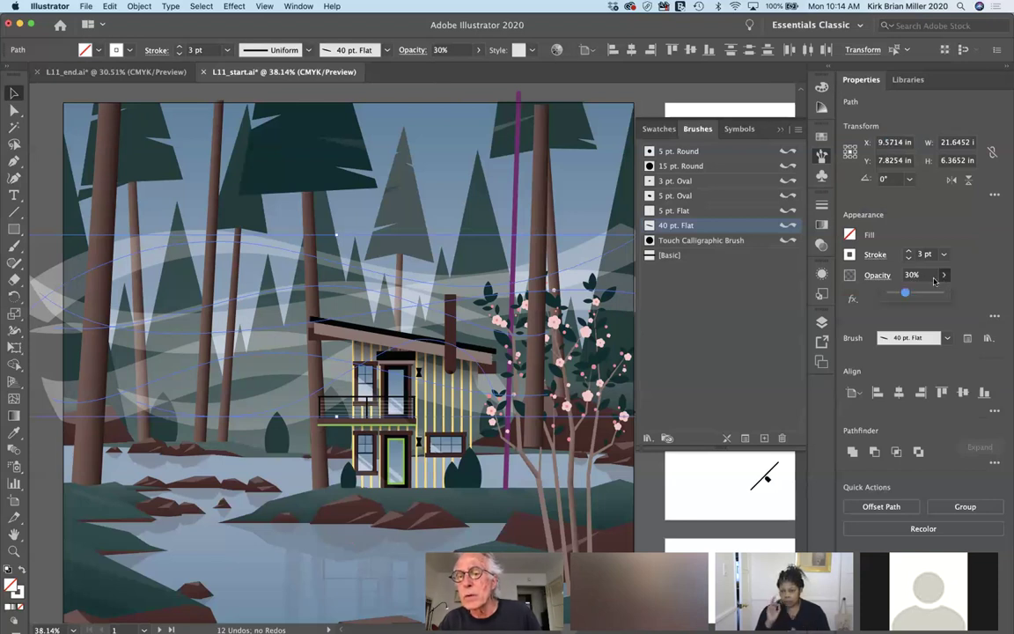
pyautogui.moveTo(905, 296); pyautogui.dragTo(902, 296)
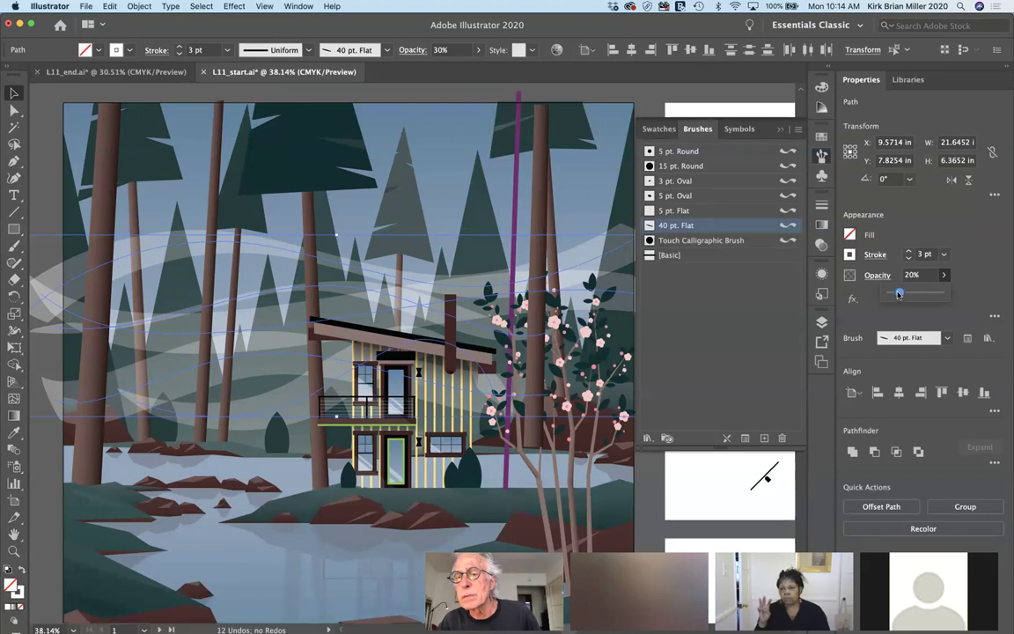
pyautogui.moveTo(902, 296); pyautogui.dragTo(898, 296)
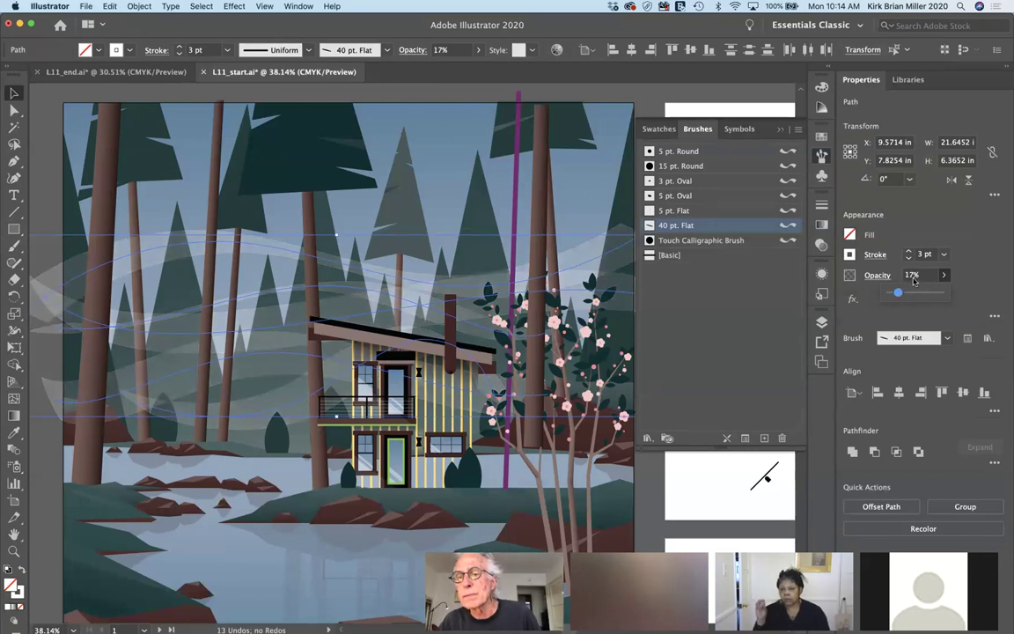
pyautogui.click(912, 275)
pyautogui.write('20')
pyautogui.press('Tab')
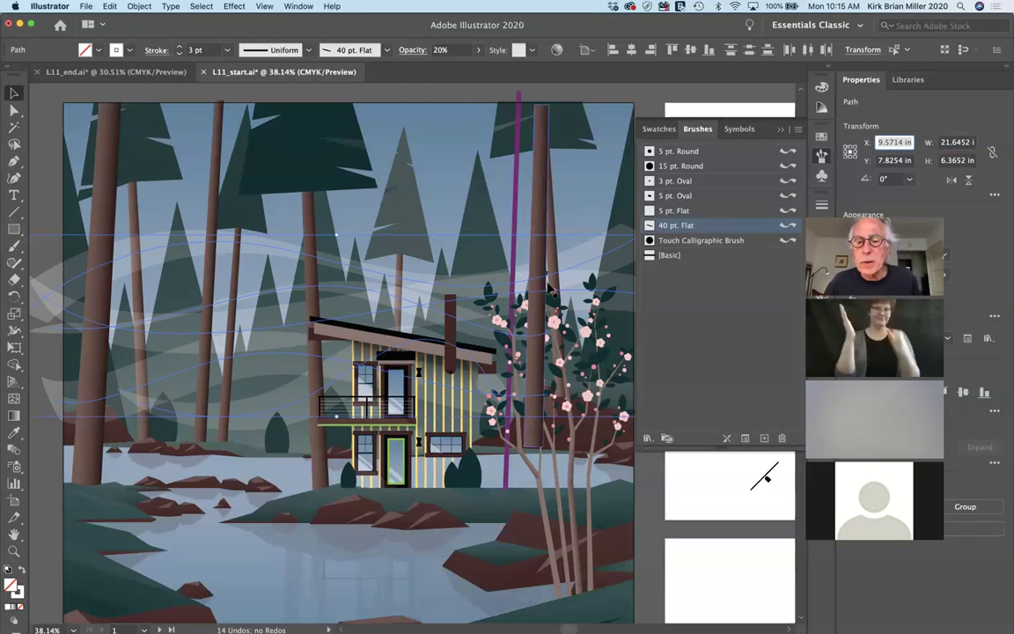
# Open the Artistic_Calligraphic brush library
pyautogui.click(647, 439)
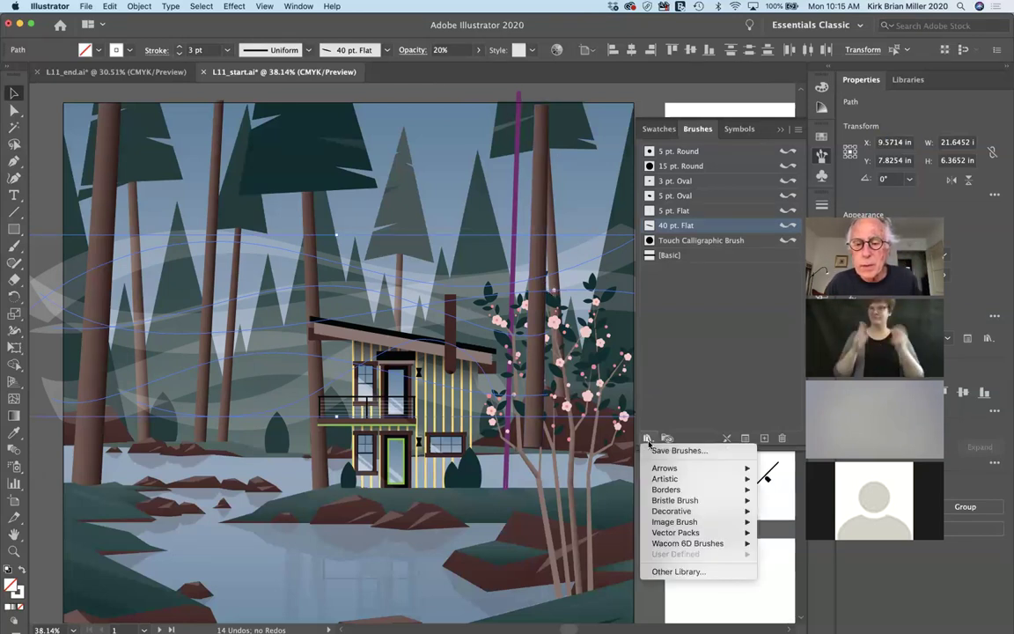
pyautogui.moveTo(659, 481)
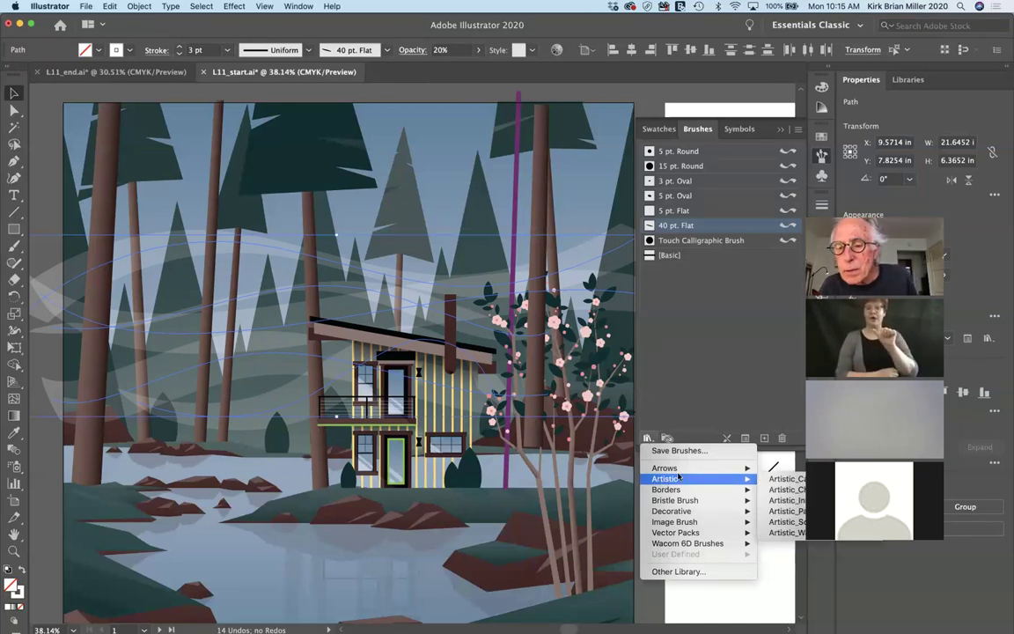
pyautogui.moveTo(665, 467)
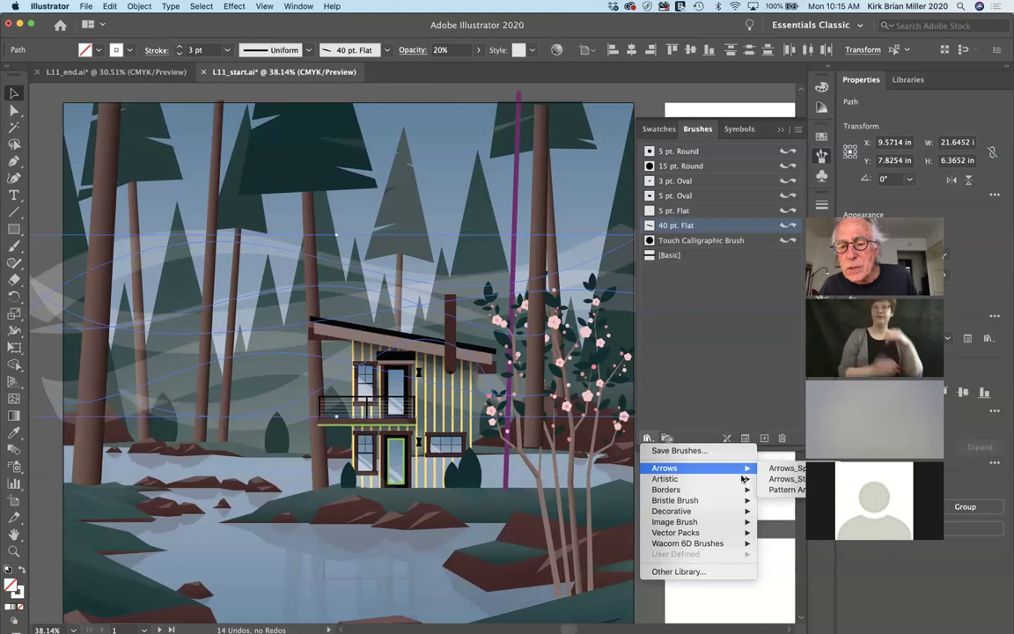
pyautogui.moveTo(744, 478)
pyautogui.click(774, 482)
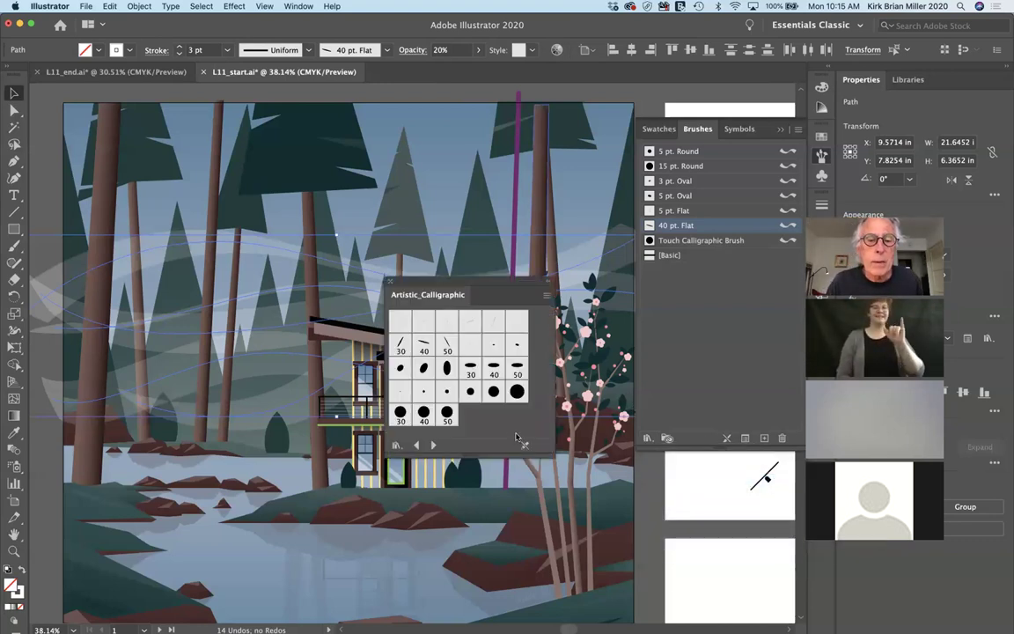
# Deselect the curved paths, keeping their 40 pt. Flat brush, and choose the 15 pt. Flat brush from the Artistic_Calligraphic library
pyautogui.click(494, 324)
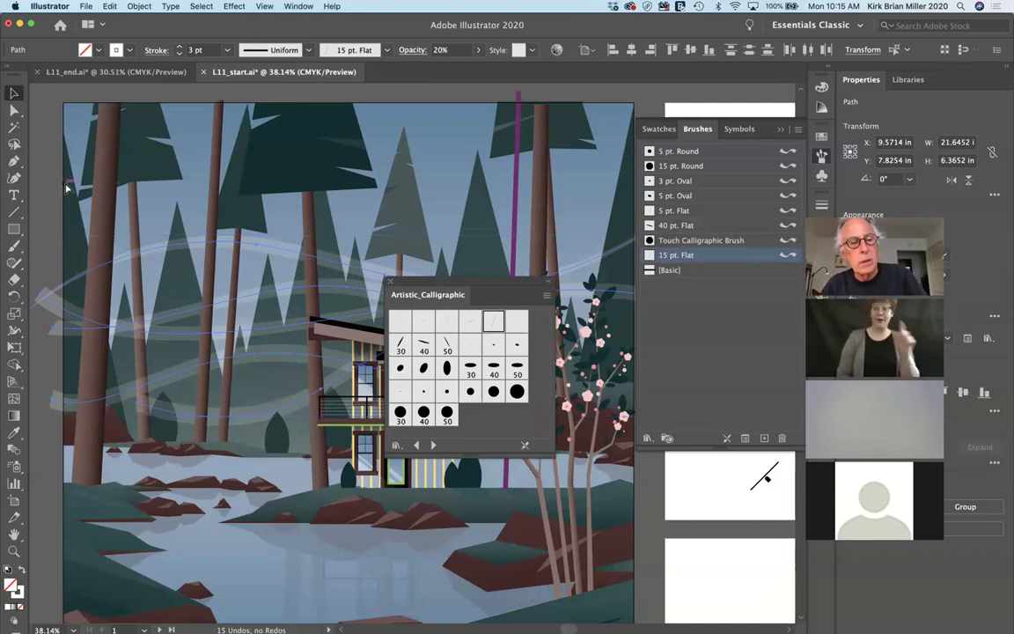
pyautogui.press('super+z')
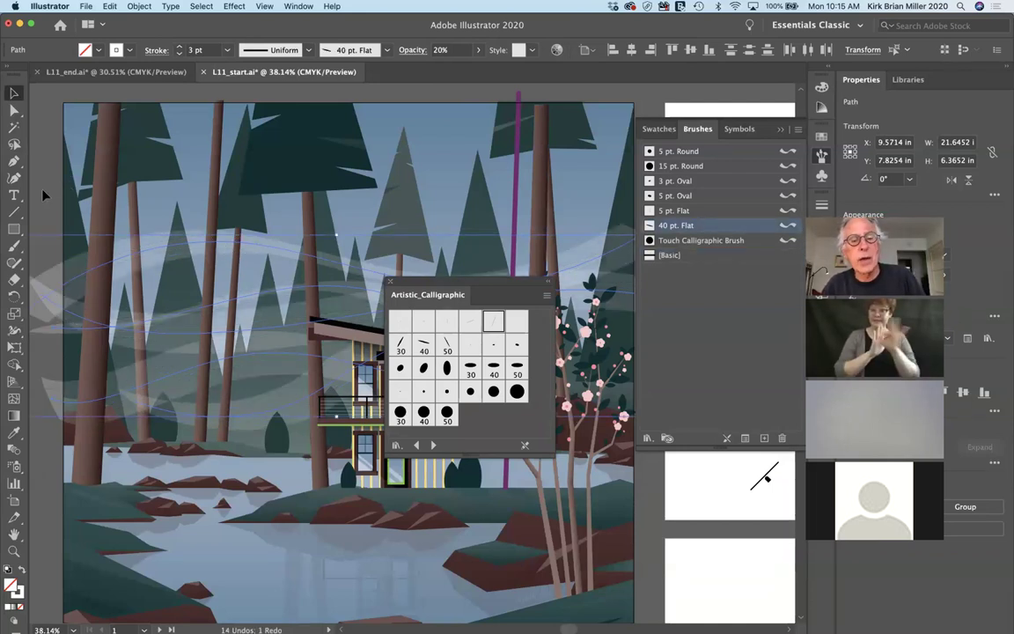
pyautogui.click(42, 193)
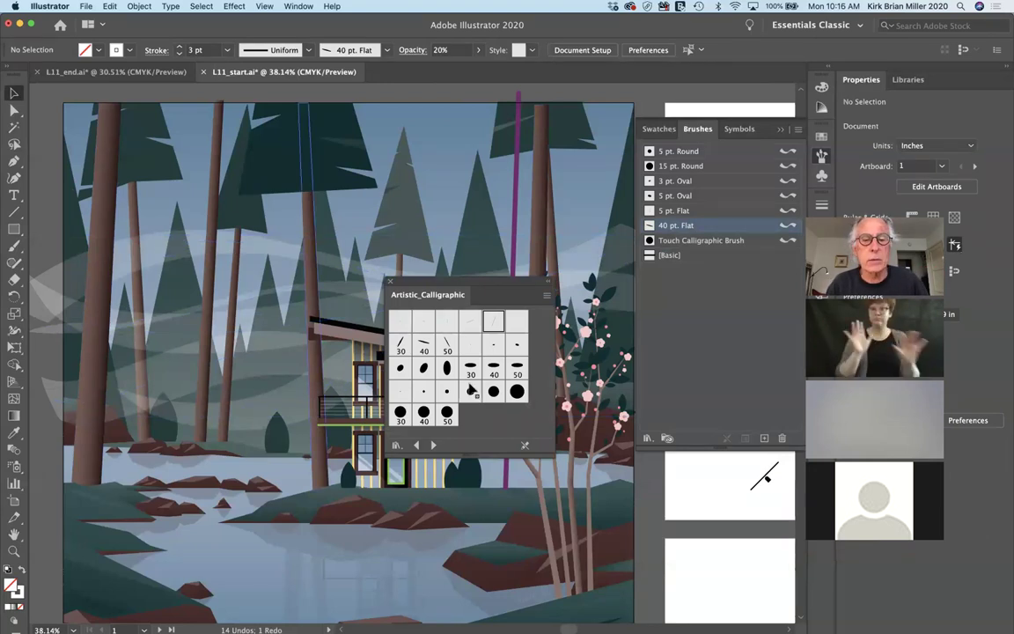
pyautogui.click(492, 322)
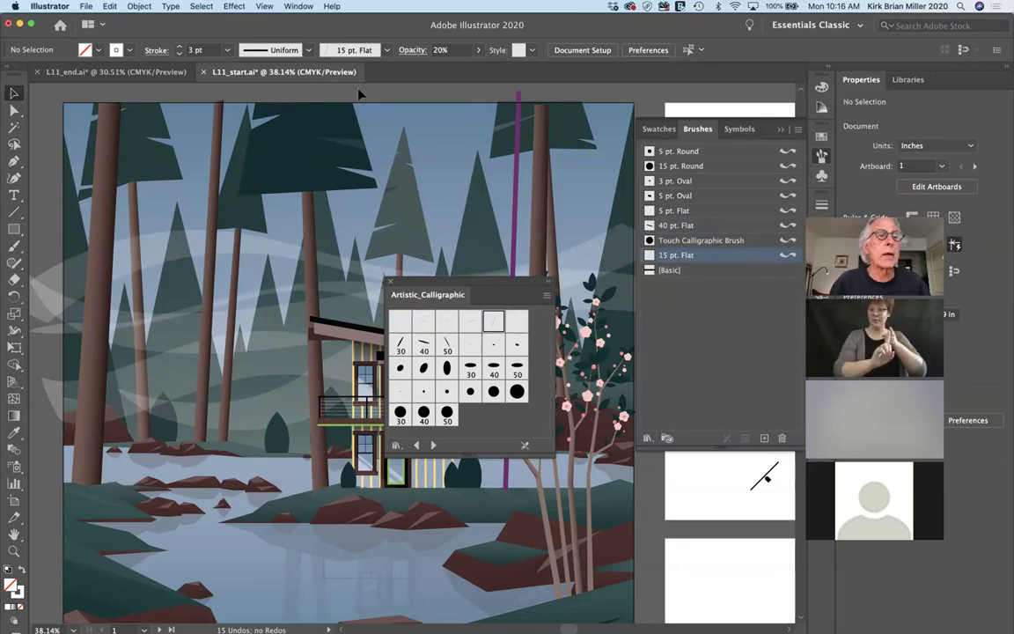
# Activate the Paintbrush tool and set its stroke weight to 1 pt
pyautogui.click(131, 51)
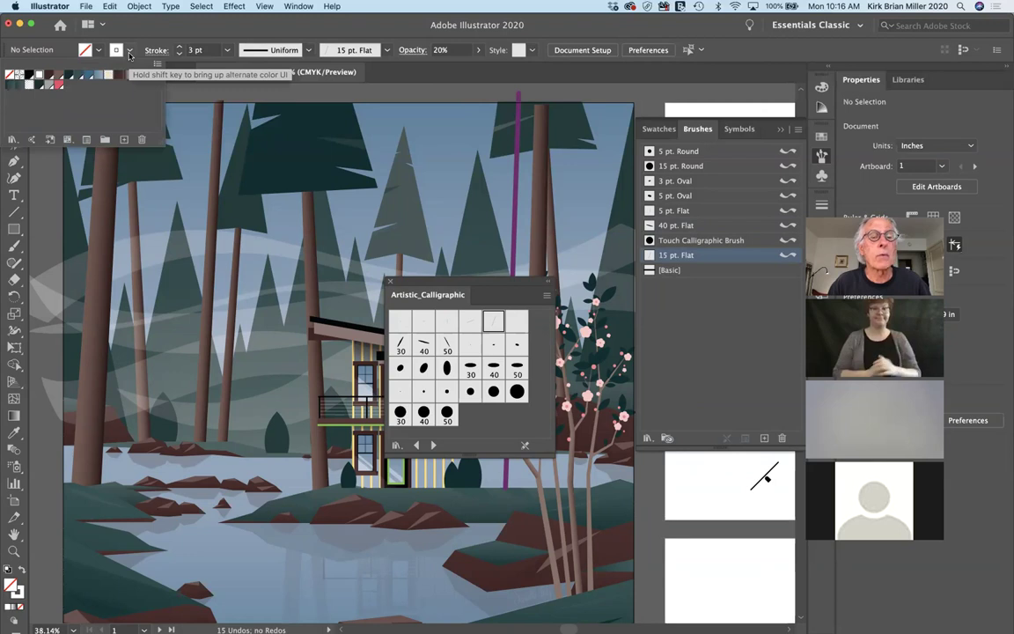
pyautogui.click(14, 247)
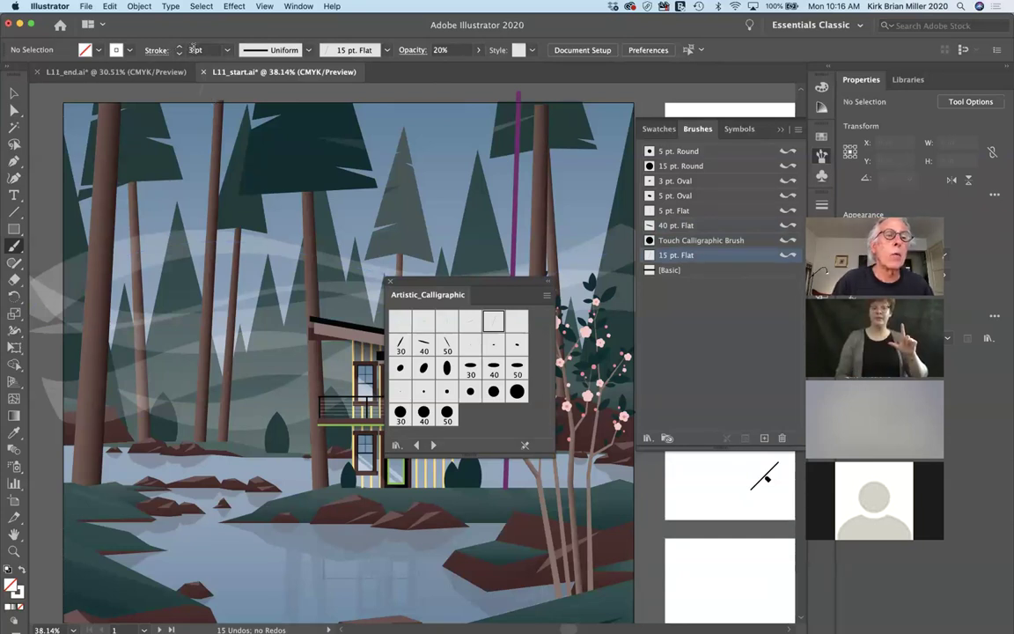
pyautogui.click(180, 50)
pyautogui.write('1')
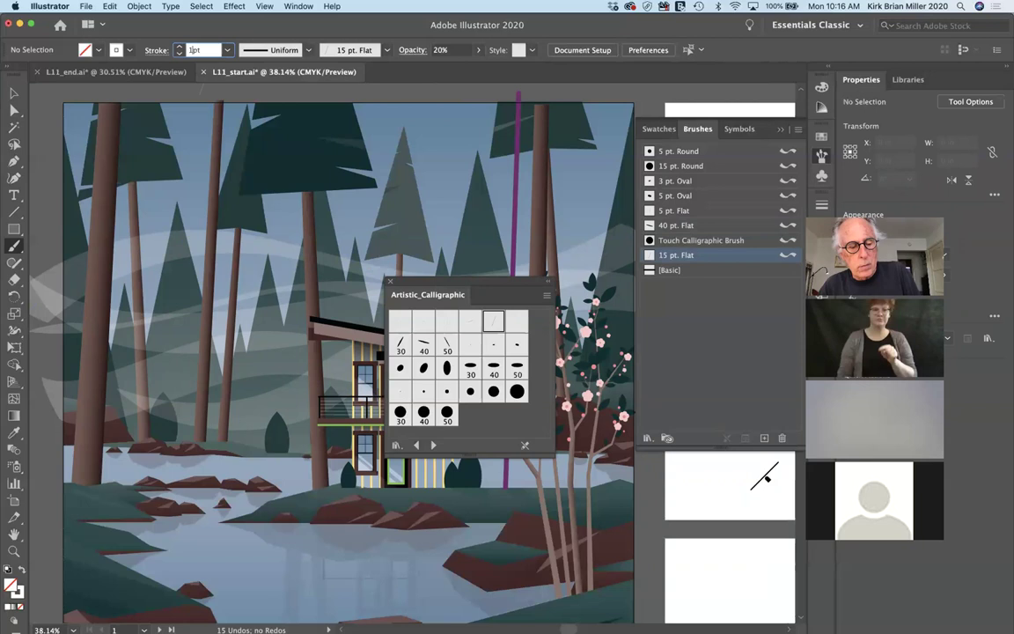
pyautogui.press('Tab')
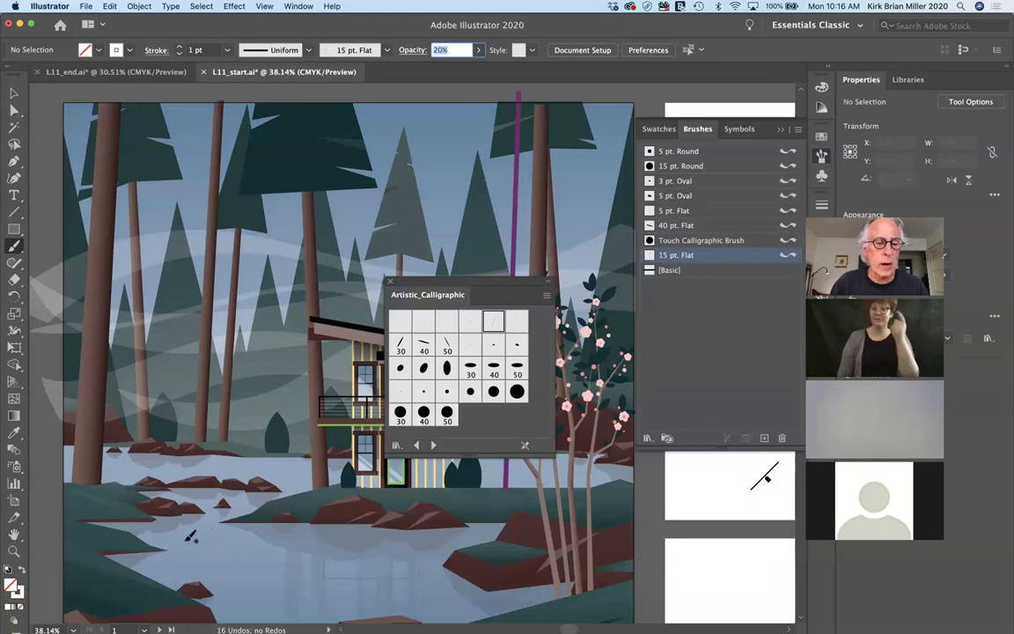
# Paint several short wavy strokes across the foreground water with the 15 pt. Flat brush
pyautogui.moveTo(194, 542)
pyautogui.mouseDown()
pyautogui.moveTo(246, 543)
pyautogui.moveTo(277, 564)
pyautogui.mouseUp()
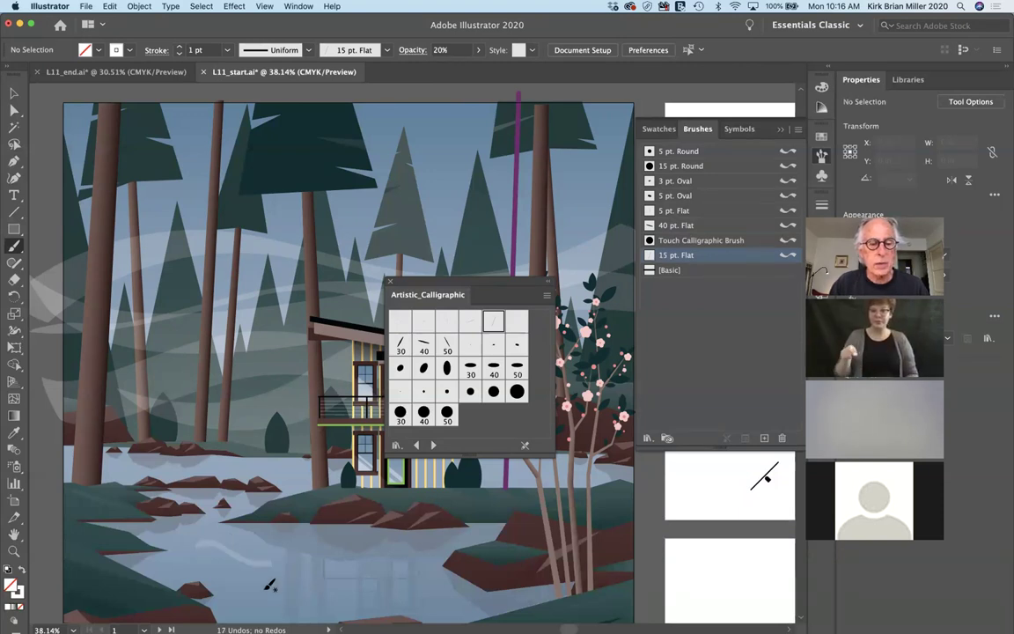
pyautogui.moveTo(261, 597)
pyautogui.mouseDown()
pyautogui.moveTo(313, 571)
pyautogui.moveTo(329, 581)
pyautogui.moveTo(378, 572)
pyautogui.moveTo(412, 588)
pyautogui.mouseUp()
pyautogui.moveTo(332, 596); pyautogui.dragTo(340, 573)
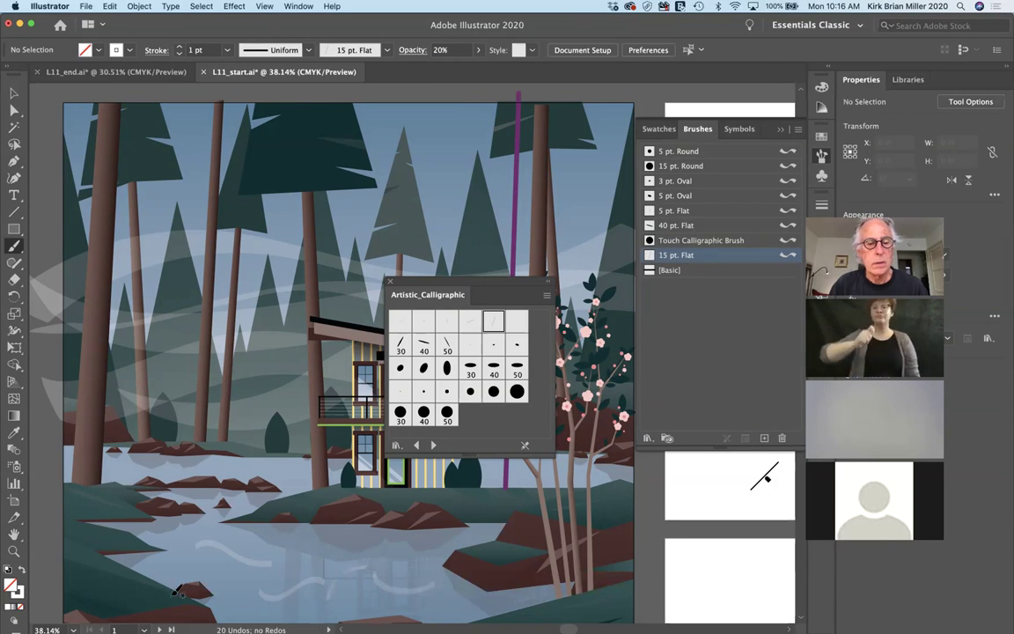
pyautogui.moveTo(172, 564)
pyautogui.mouseDown()
pyautogui.moveTo(186, 556)
pyautogui.moveTo(250, 577)
pyautogui.mouseUp()
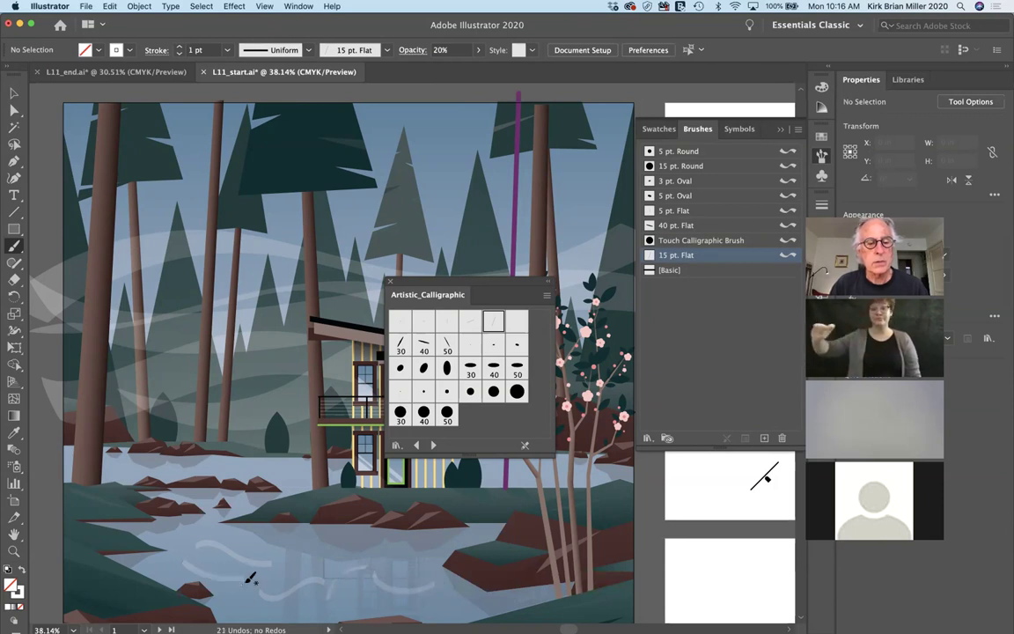
pyautogui.moveTo(273, 625)
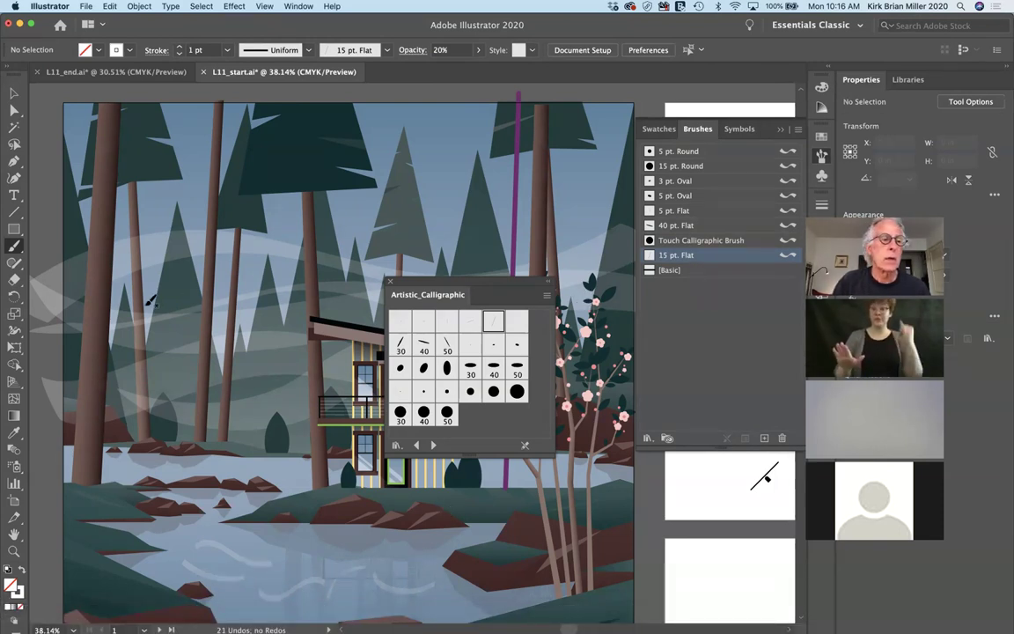
# Review the Paintbrush tool's fidelity, Keep Selected and Edit Selected Paths options and accept them
pyautogui.doubleClick(14, 248)
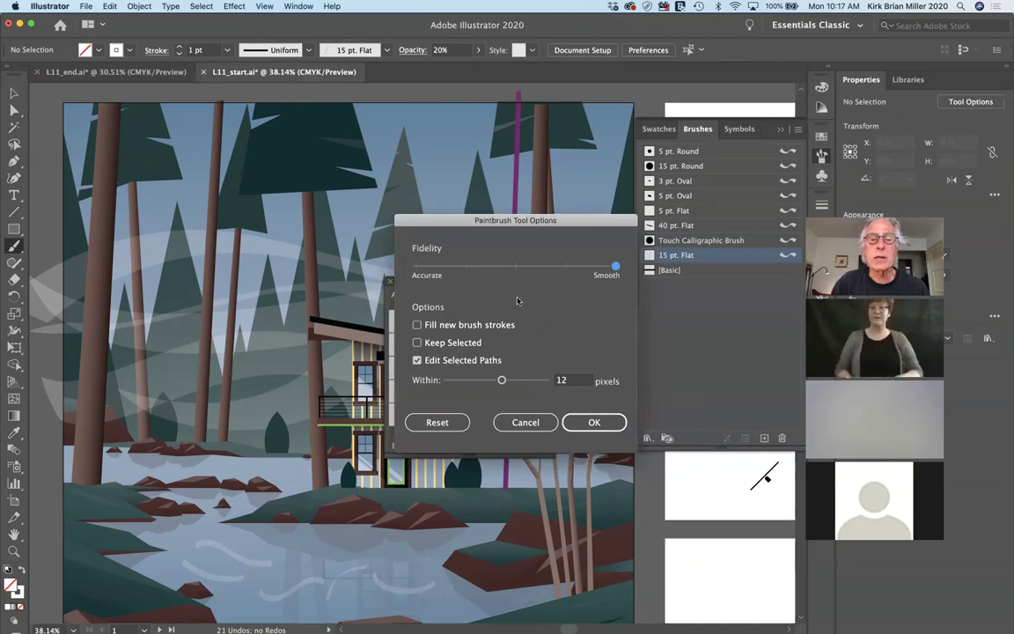
pyautogui.moveTo(459, 221)
pyautogui.mouseDown()
pyautogui.moveTo(634, 268)
pyautogui.moveTo(642, 248)
pyautogui.mouseUp()
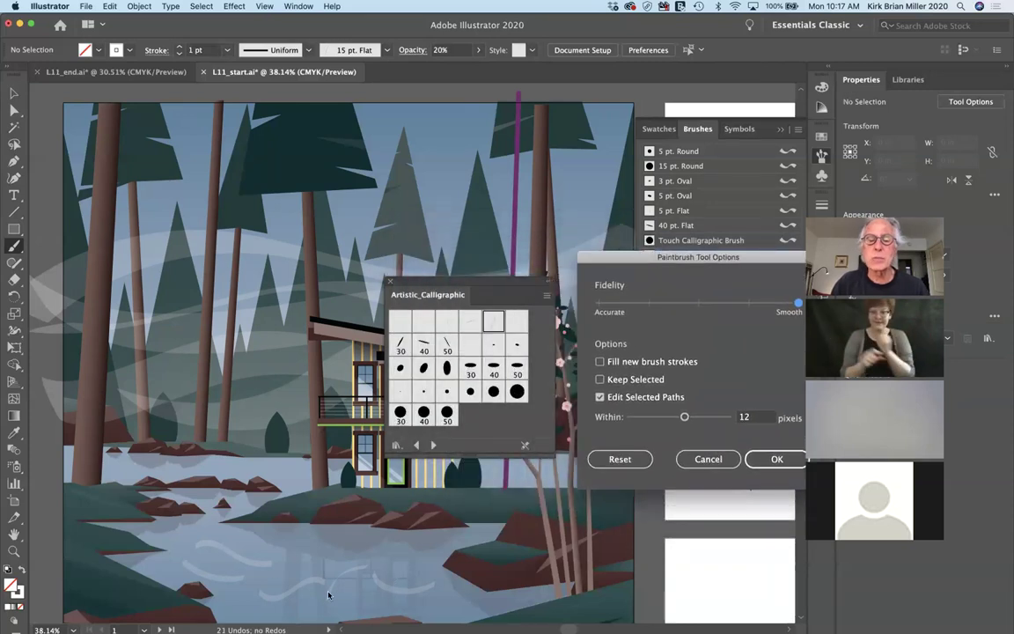
pyautogui.moveTo(771, 255); pyautogui.dragTo(710, 224)
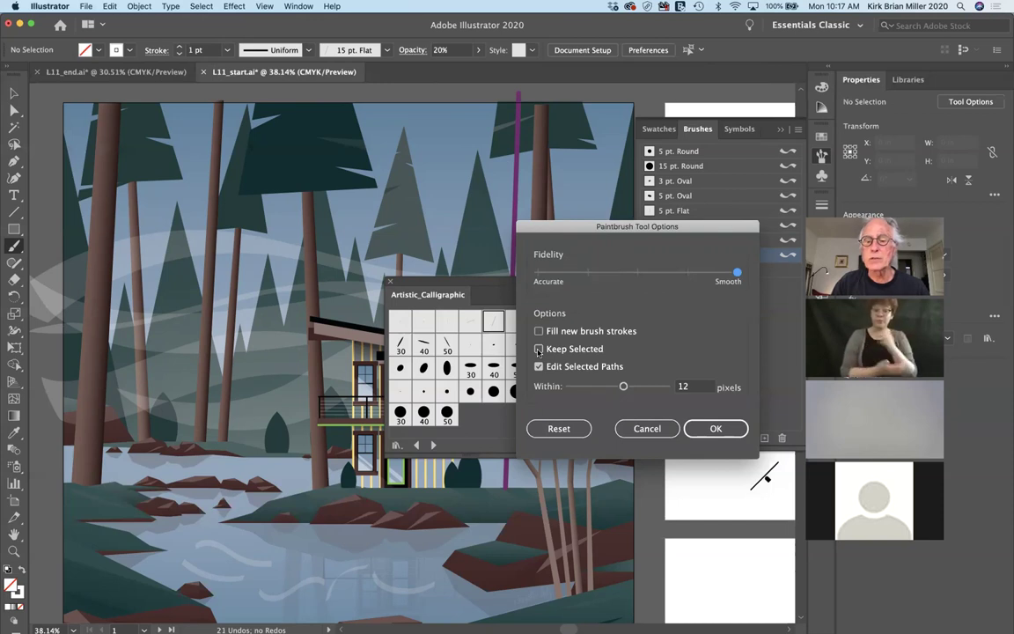
pyautogui.click(713, 429)
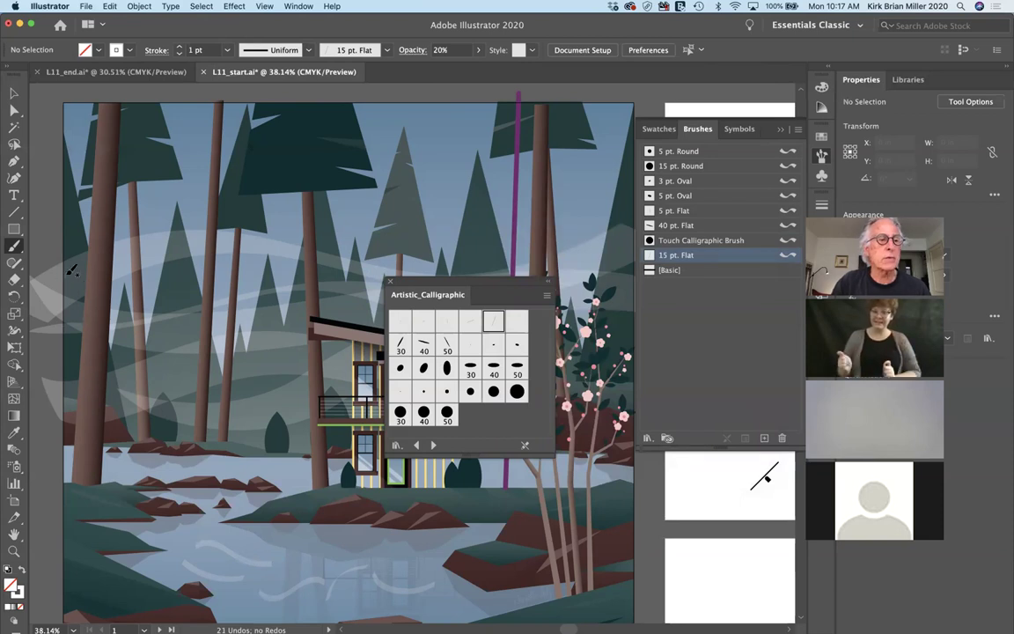
# Select the uppermost wavy stroke in the water's left part and extend it to the right with the Paintbrush tool, leaving it deselected
pyautogui.click(15, 94)
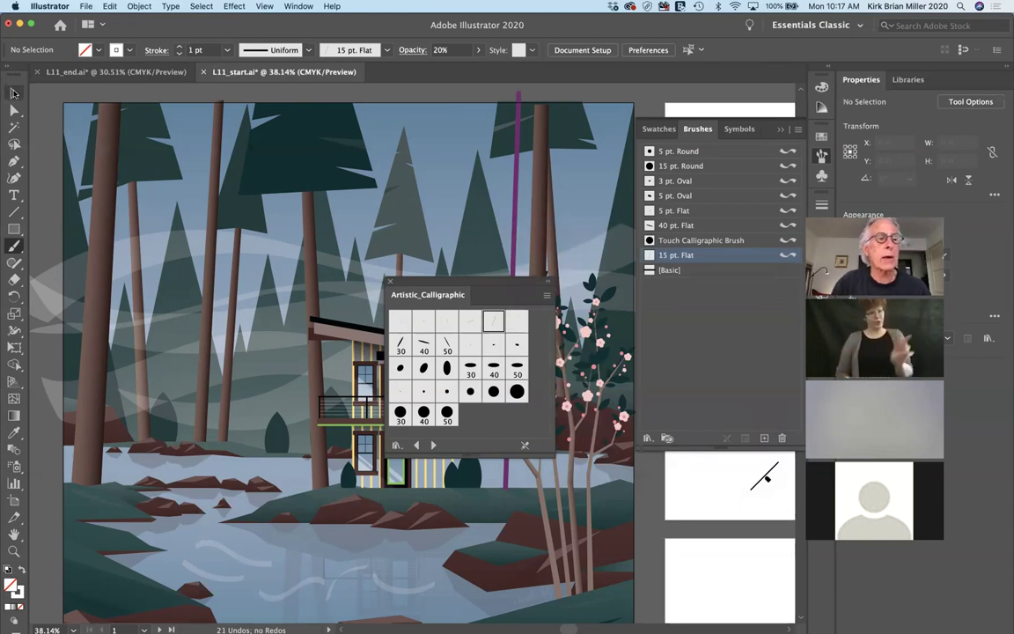
pyautogui.click(235, 558)
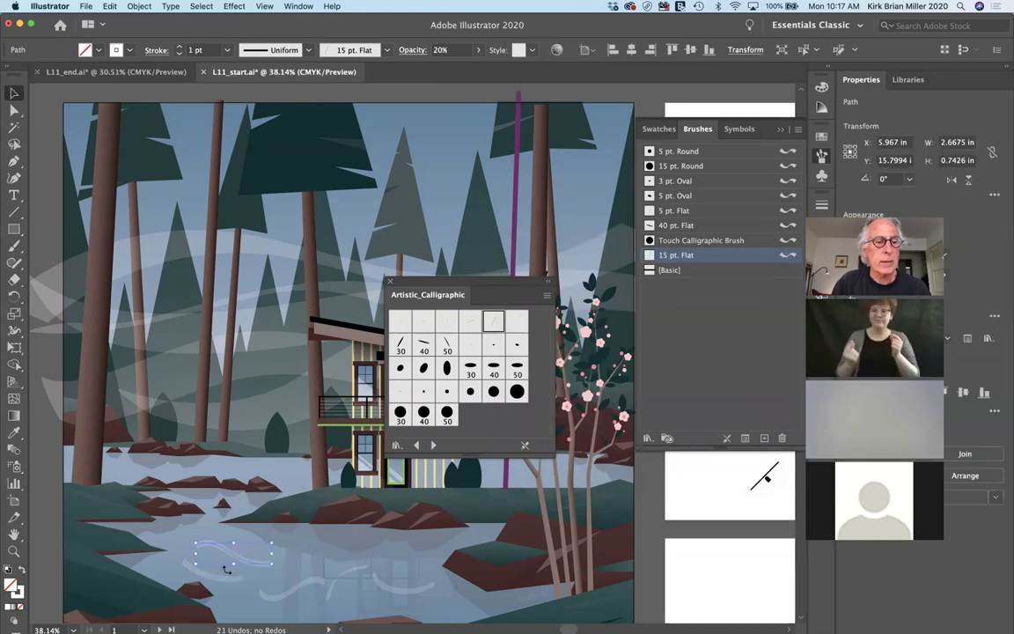
pyautogui.click(14, 246)
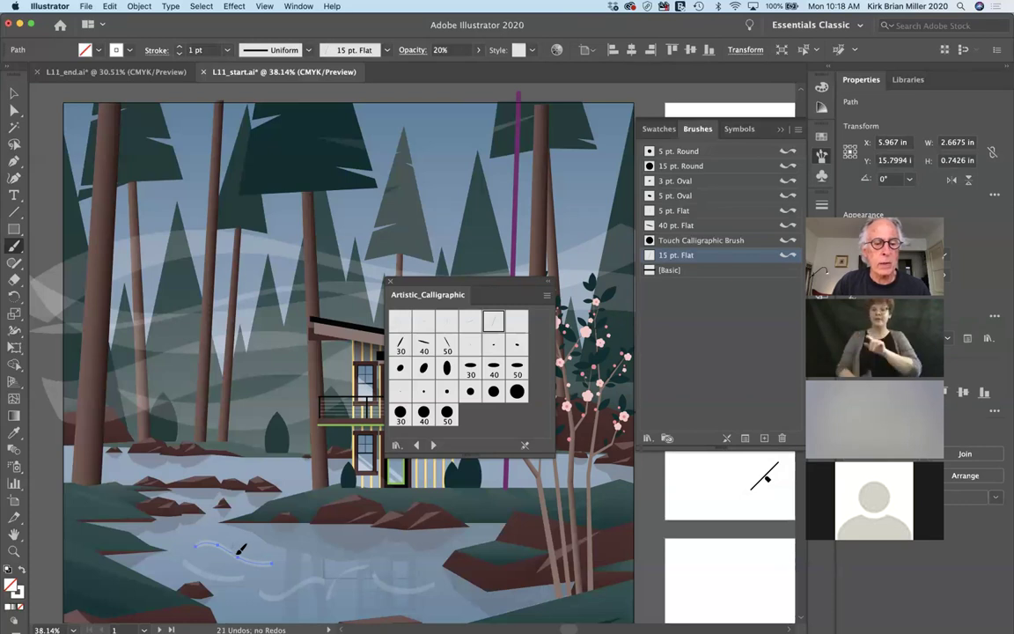
pyautogui.press('super+shift+a')
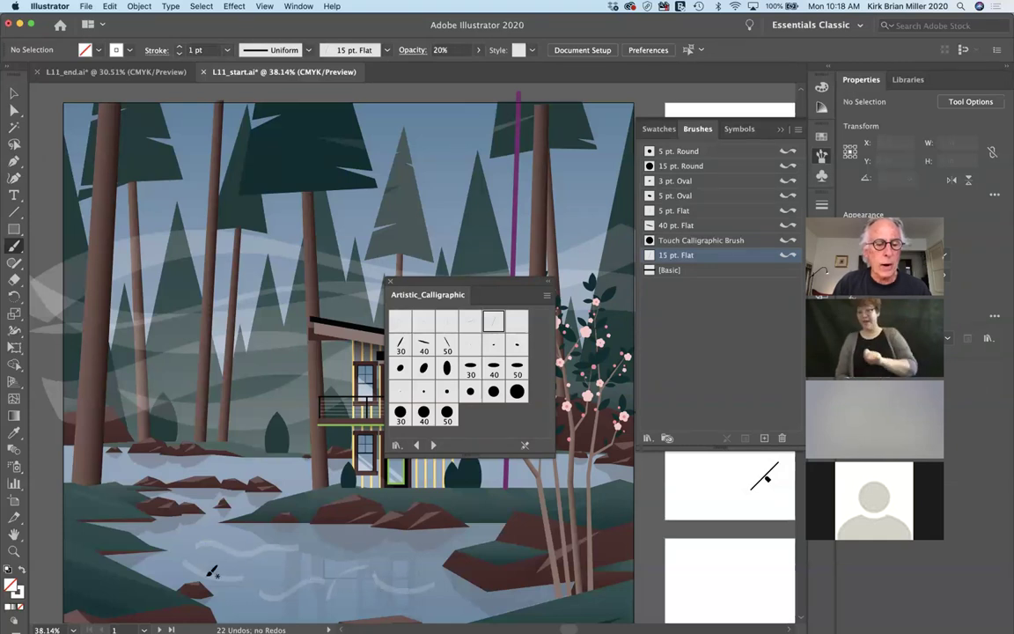
# Undo the trial stroke over the lower-left wave, select that wave path and extend it to the right with the Paintbrush tool
pyautogui.moveTo(211, 572); pyautogui.dragTo(231, 568)
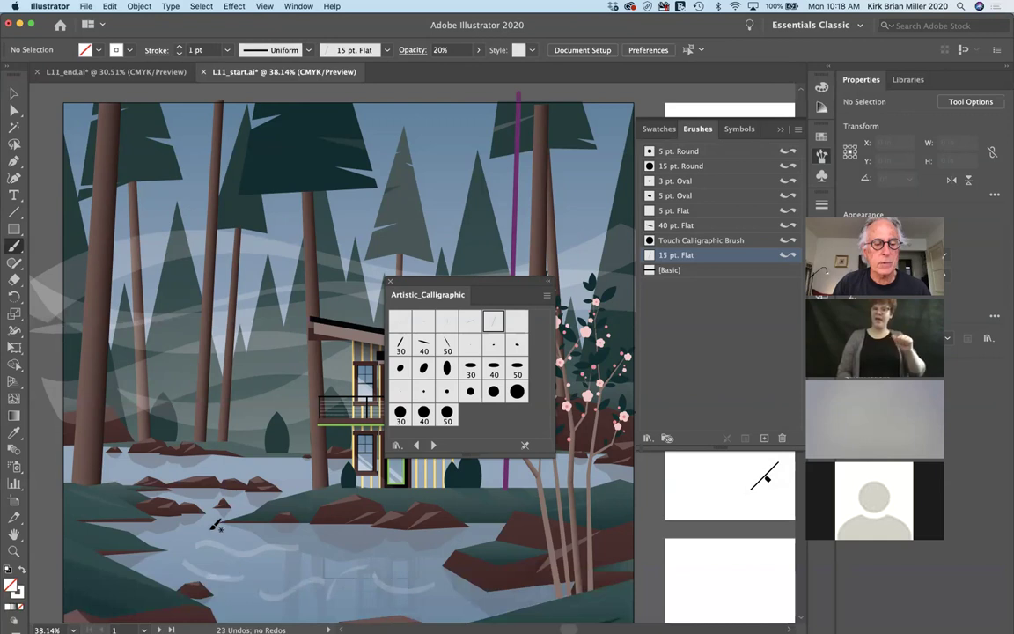
pyautogui.press('super+z')
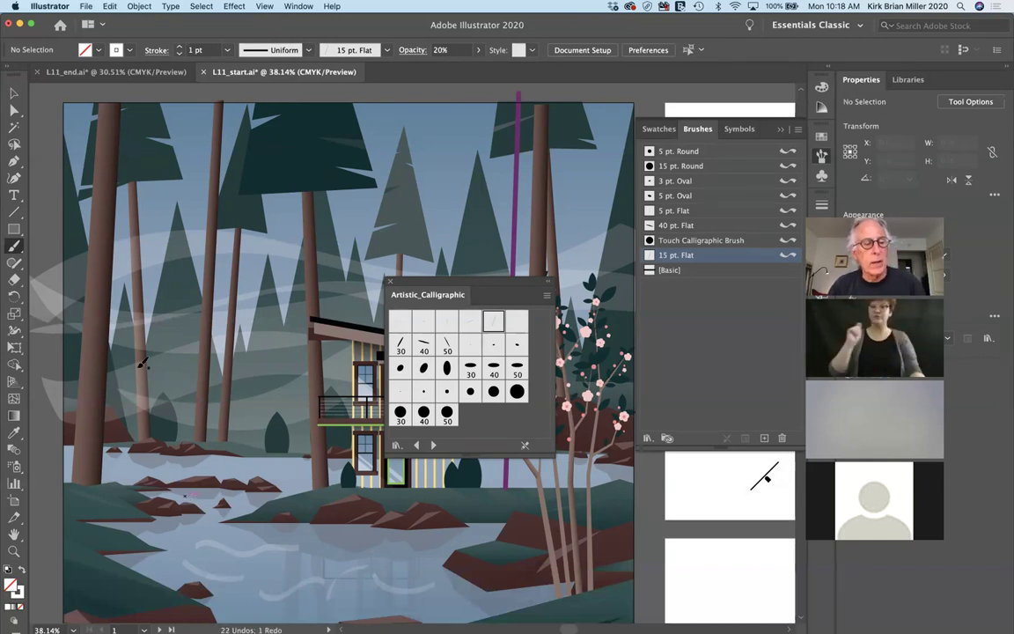
pyautogui.click(13, 93)
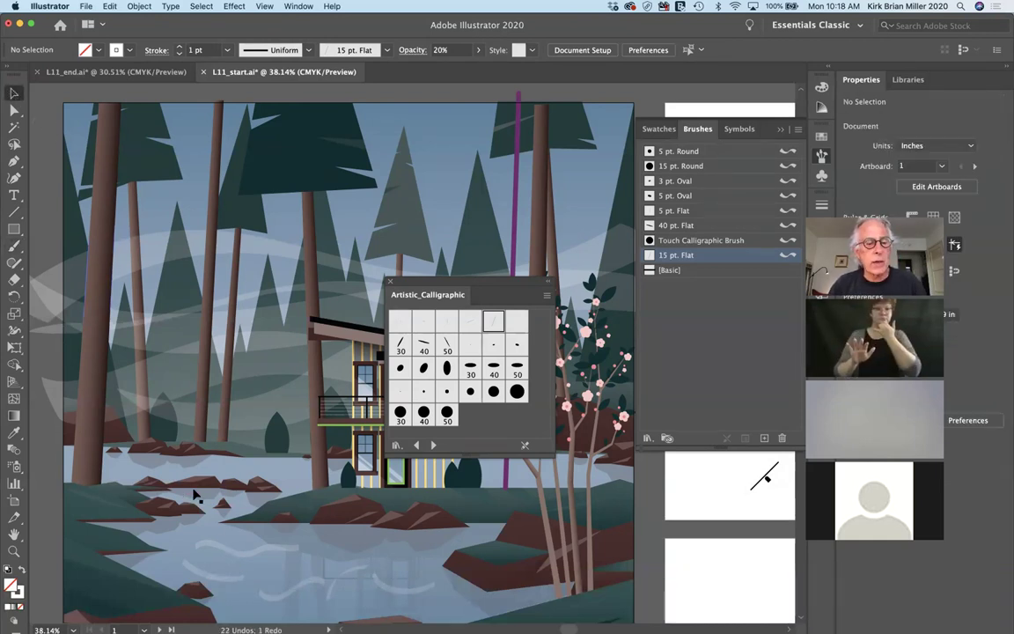
pyautogui.click(223, 584)
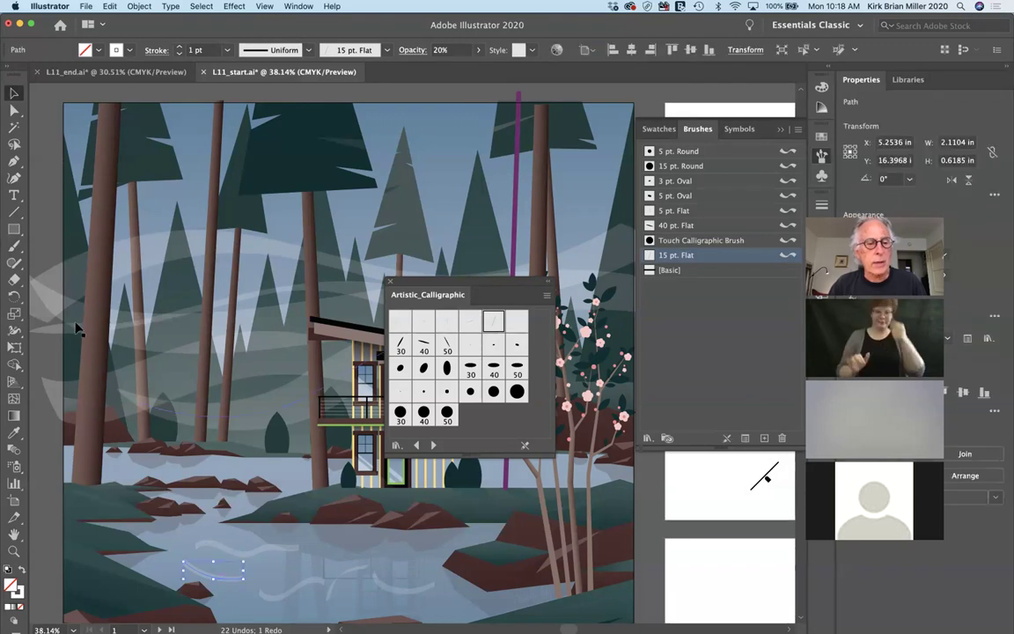
pyautogui.click(16, 246)
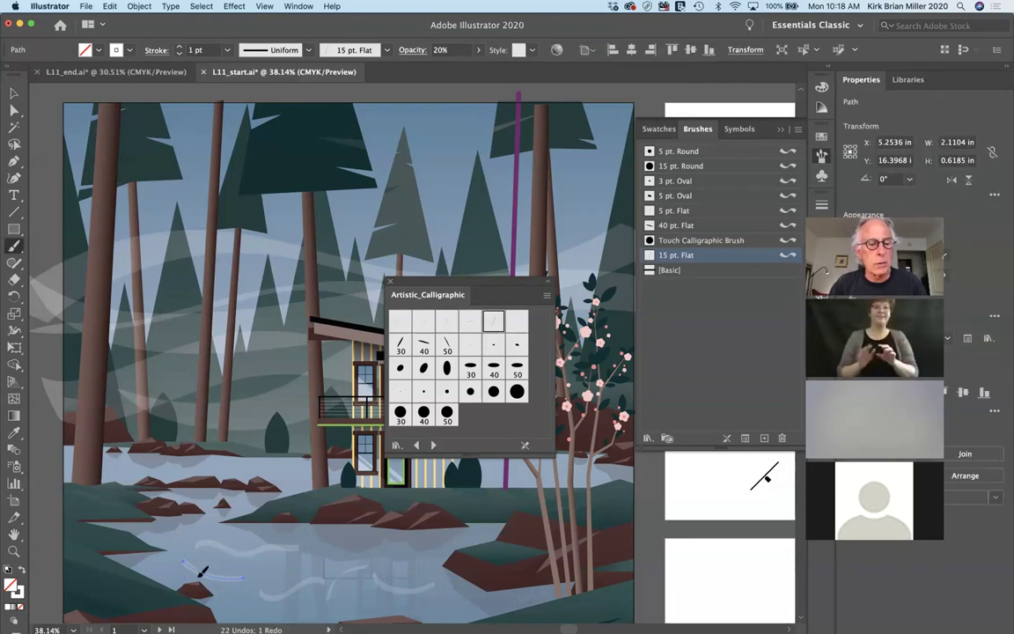
pyautogui.moveTo(215, 570); pyautogui.dragTo(273, 571)
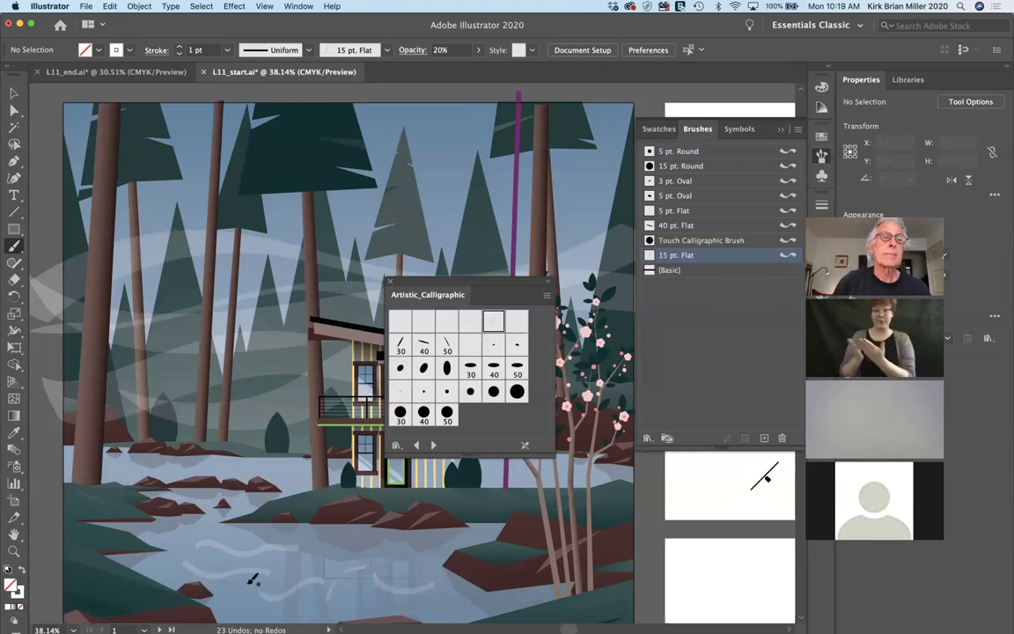
# Set the stroke weight to 2 pt and paint another wavy stroke in the water just below the house's bank
pyautogui.click(179, 46)
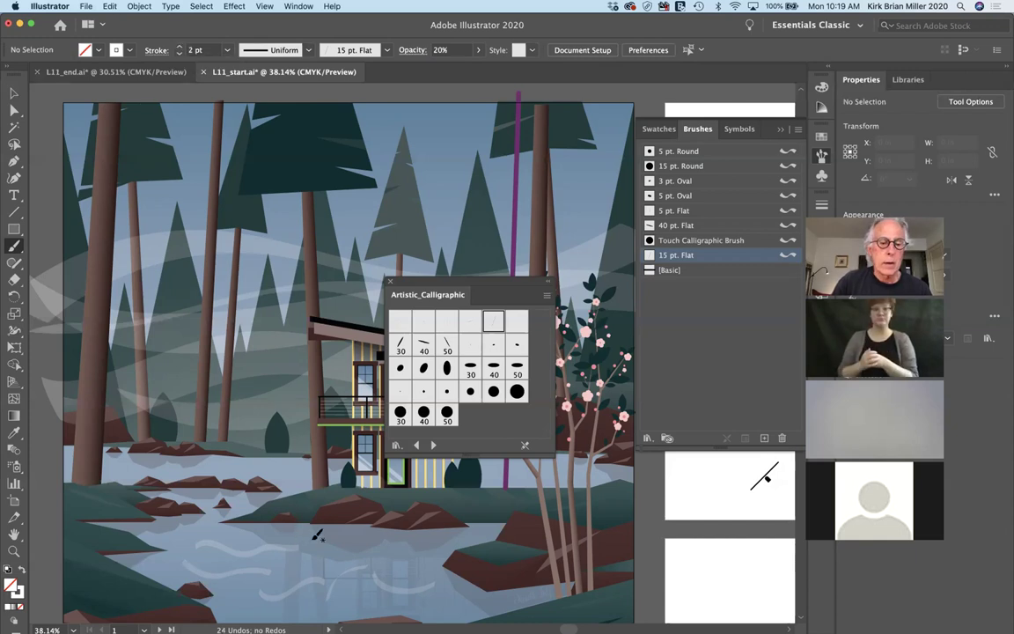
pyautogui.moveTo(309, 533)
pyautogui.mouseDown()
pyautogui.moveTo(336, 528)
pyautogui.moveTo(373, 552)
pyautogui.moveTo(401, 549)
pyautogui.mouseUp()
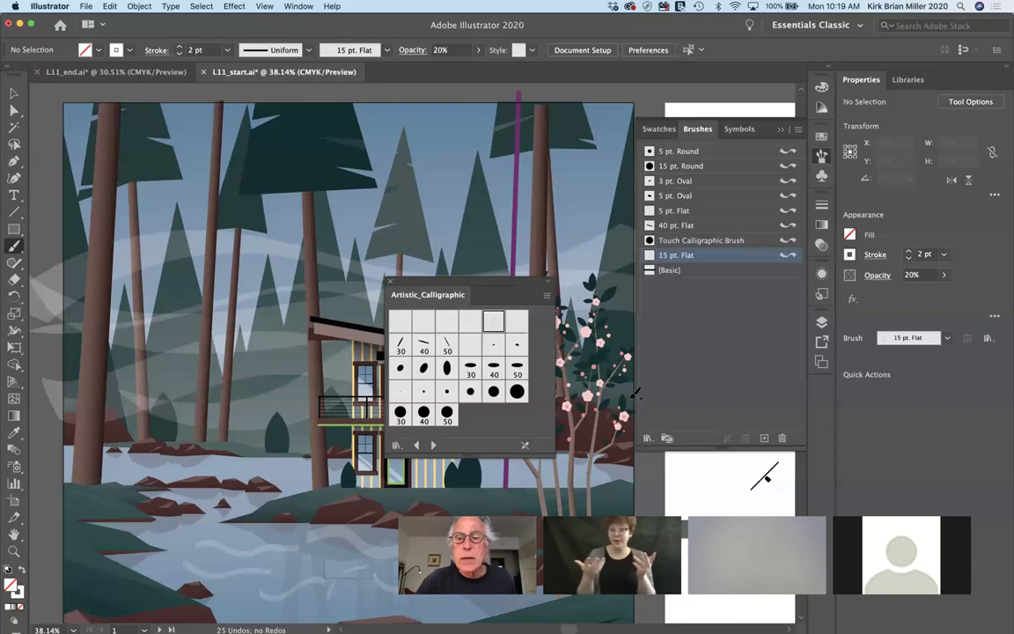
# Open the options of the document's 15 pt. Flat brush and enter 20 pt. Angled as its name
pyautogui.doubleClick(729, 257)
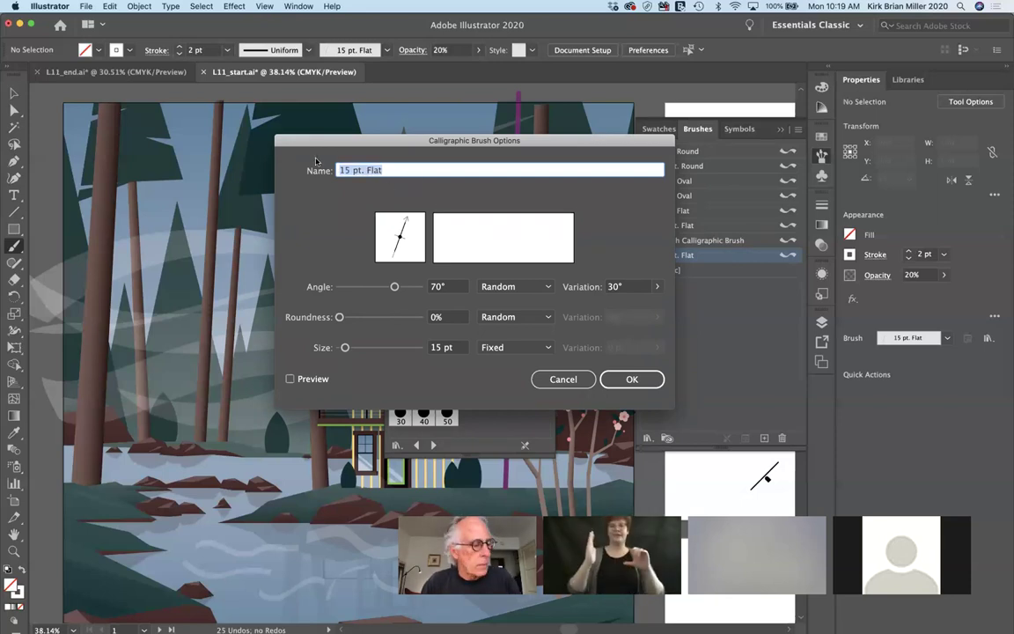
pyautogui.write('20')
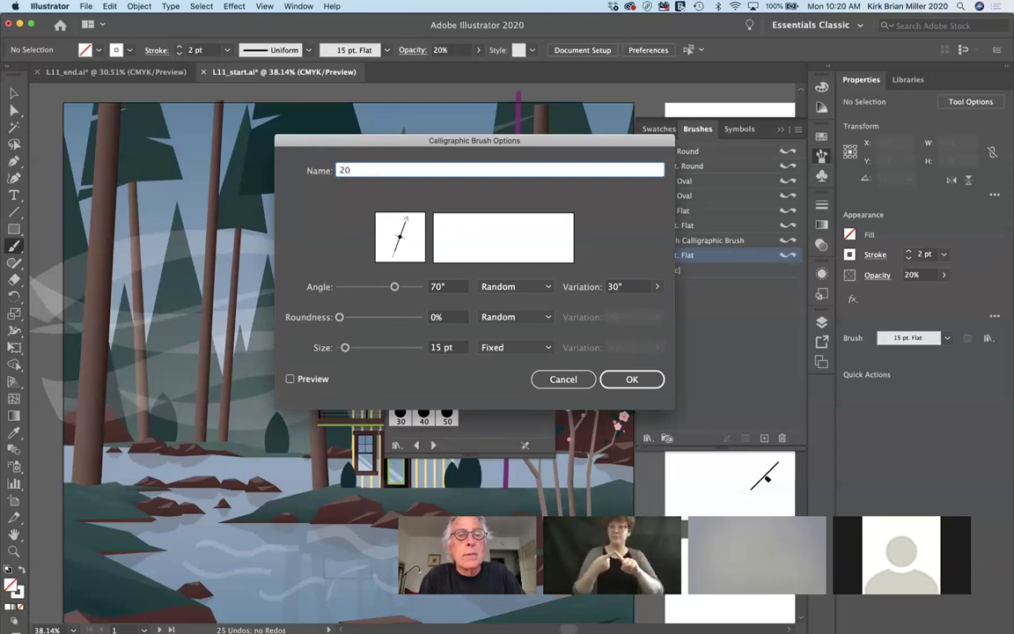
pyautogui.write(' t')
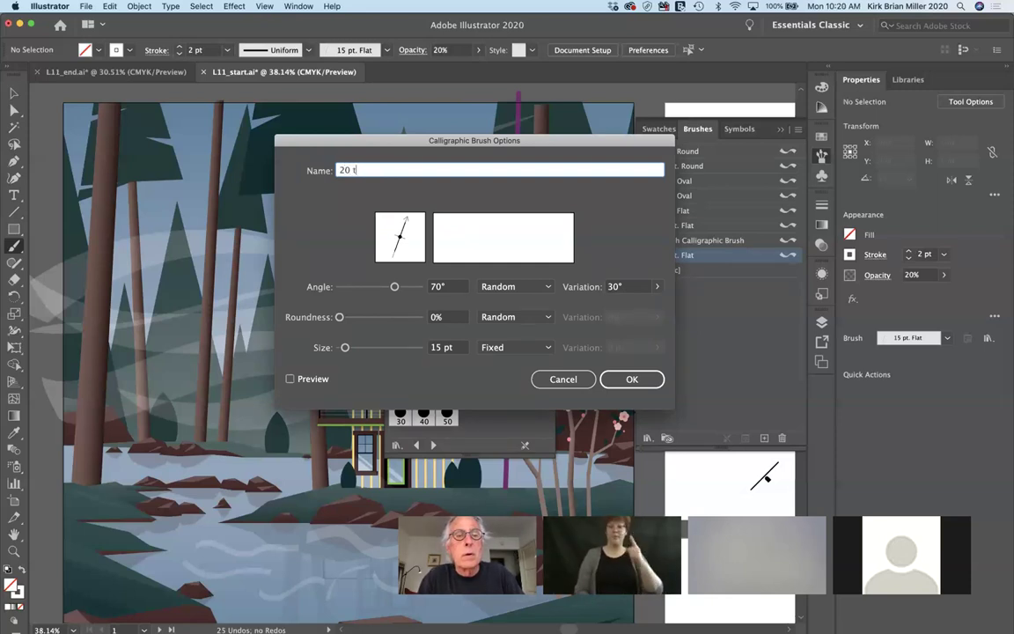
pyautogui.press('BackSpace')
pyautogui.write('pt. ')
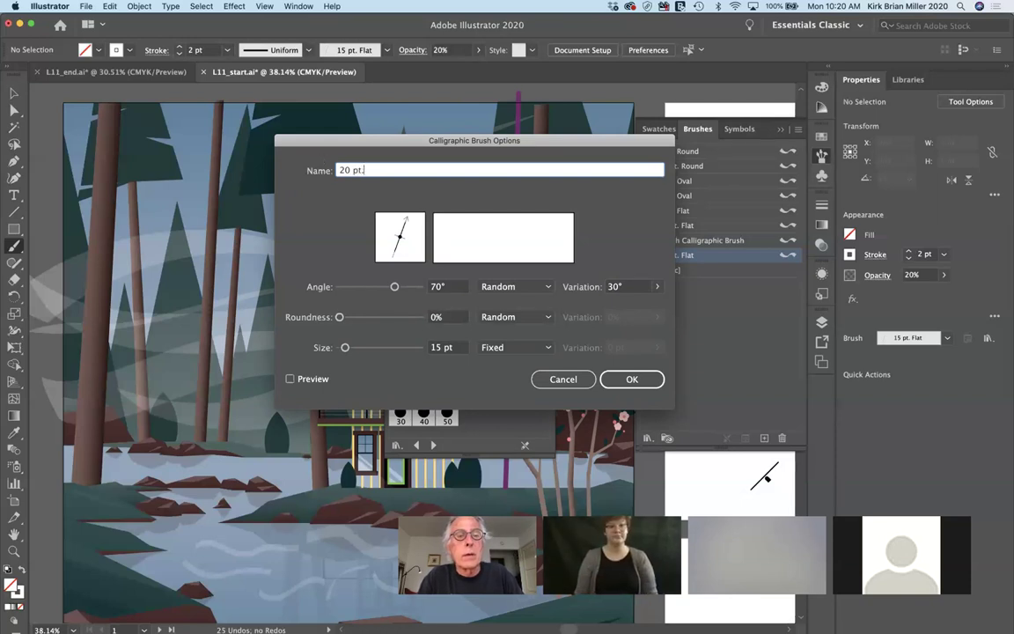
pyautogui.write('Angled')
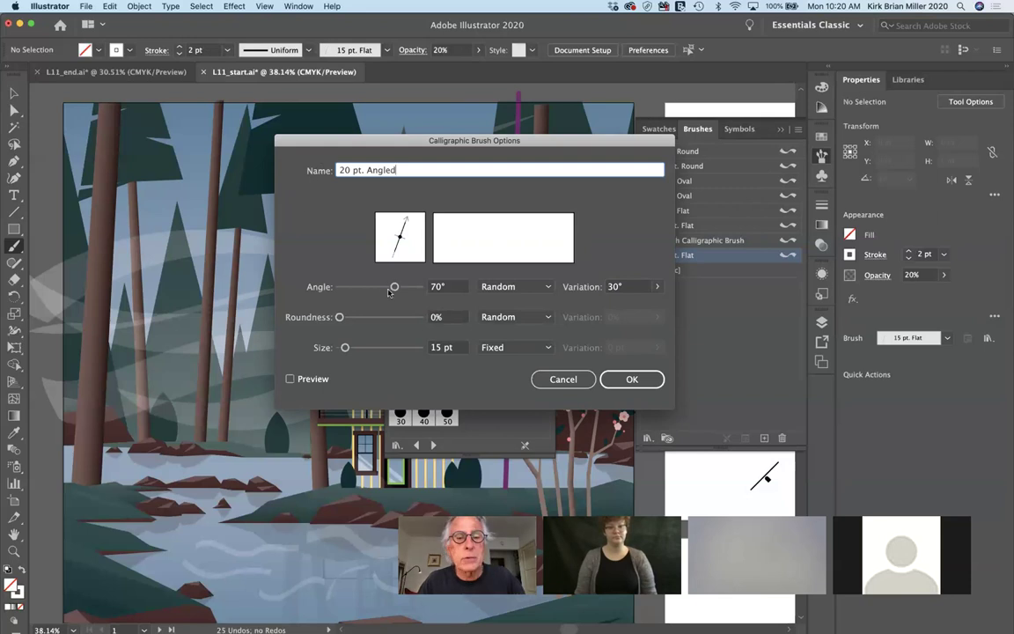
# Set the calligraphic brush's angle to 20° and accept the options with the Leave Strokes choice
pyautogui.moveTo(394, 287); pyautogui.dragTo(383, 286)
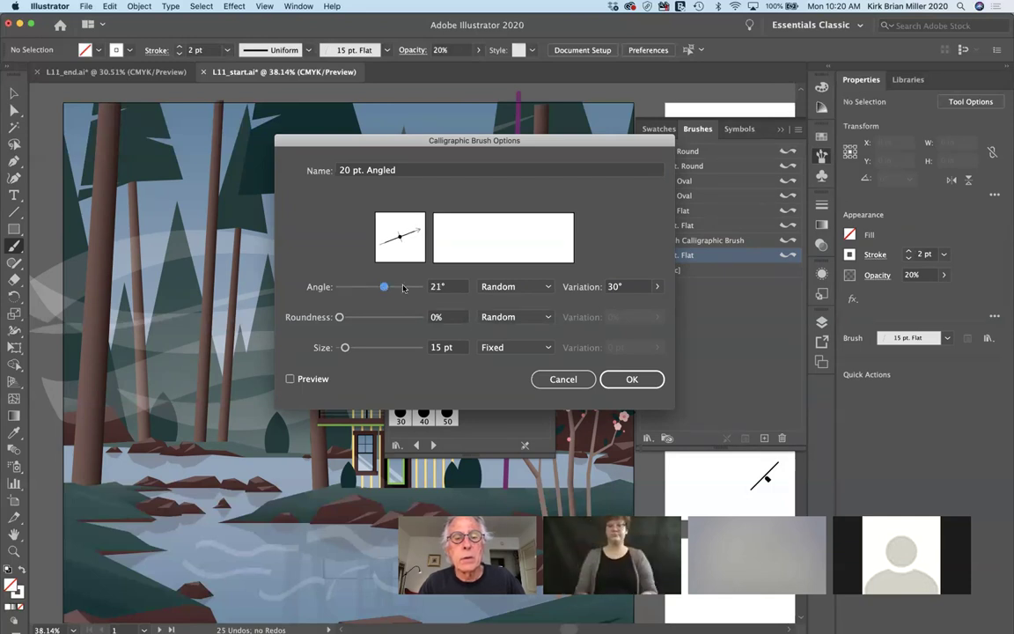
pyautogui.click(427, 291)
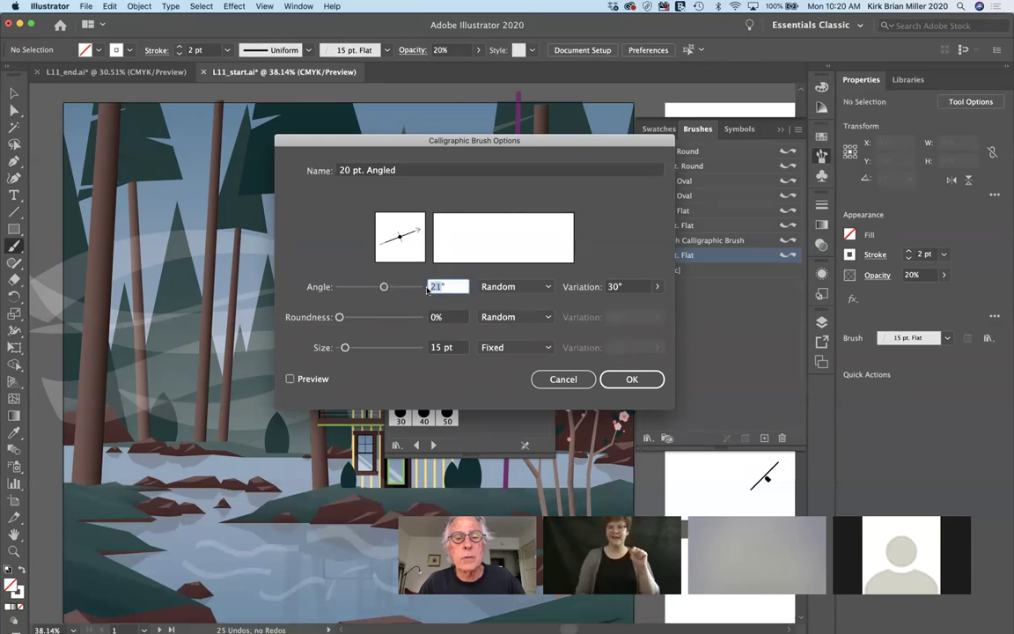
pyautogui.write('20')
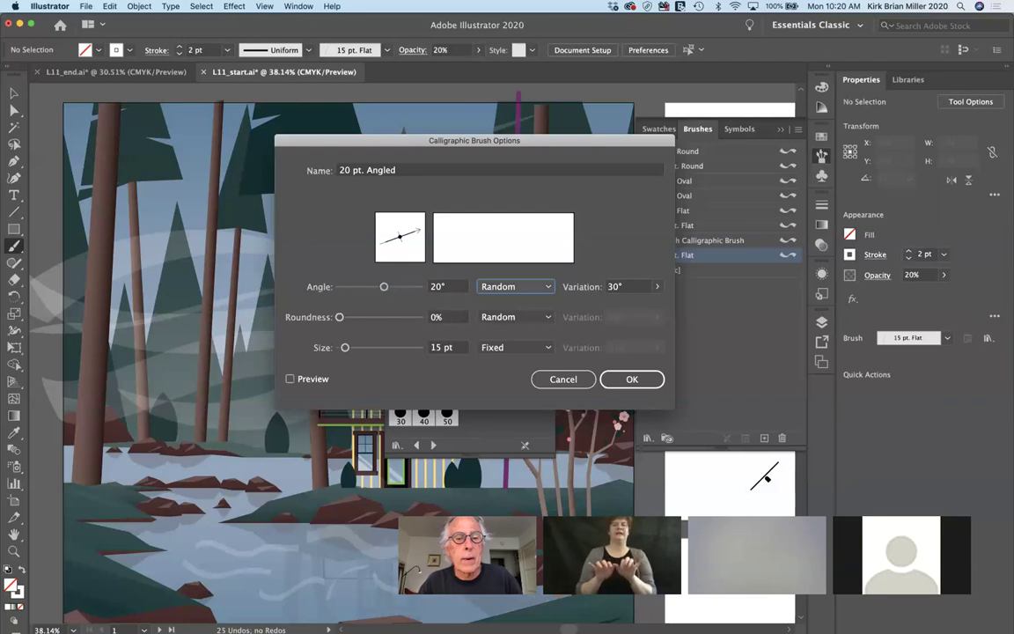
pyautogui.press('Tab')
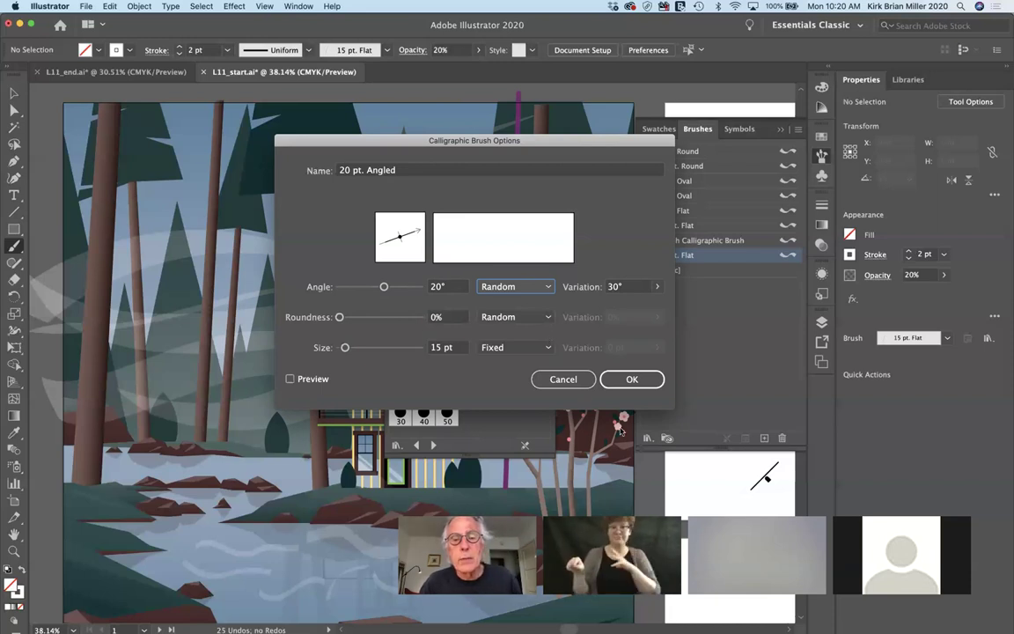
pyautogui.click(630, 380)
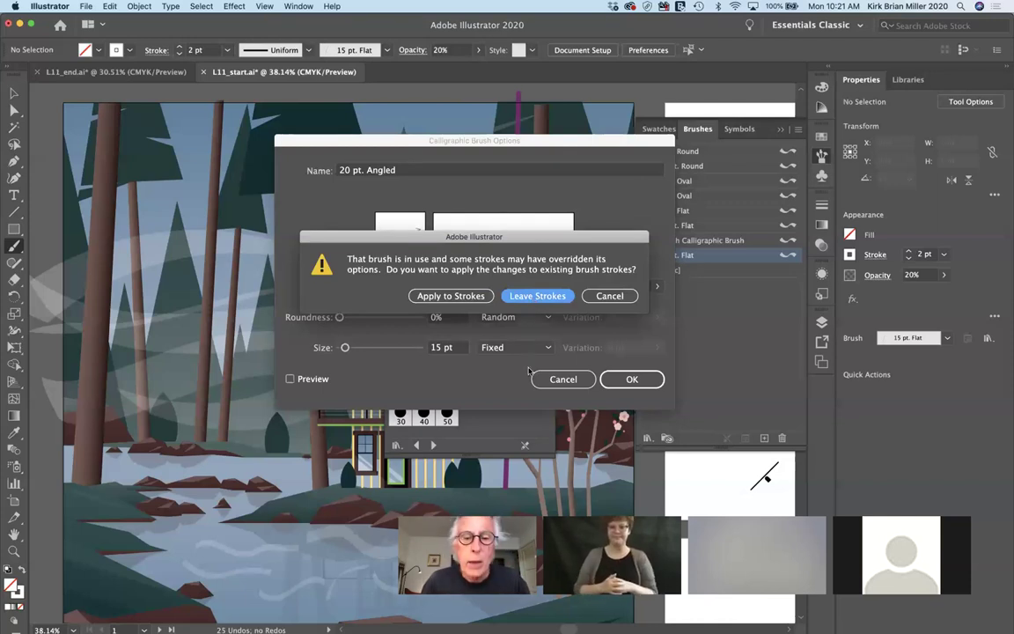
pyautogui.click(534, 296)
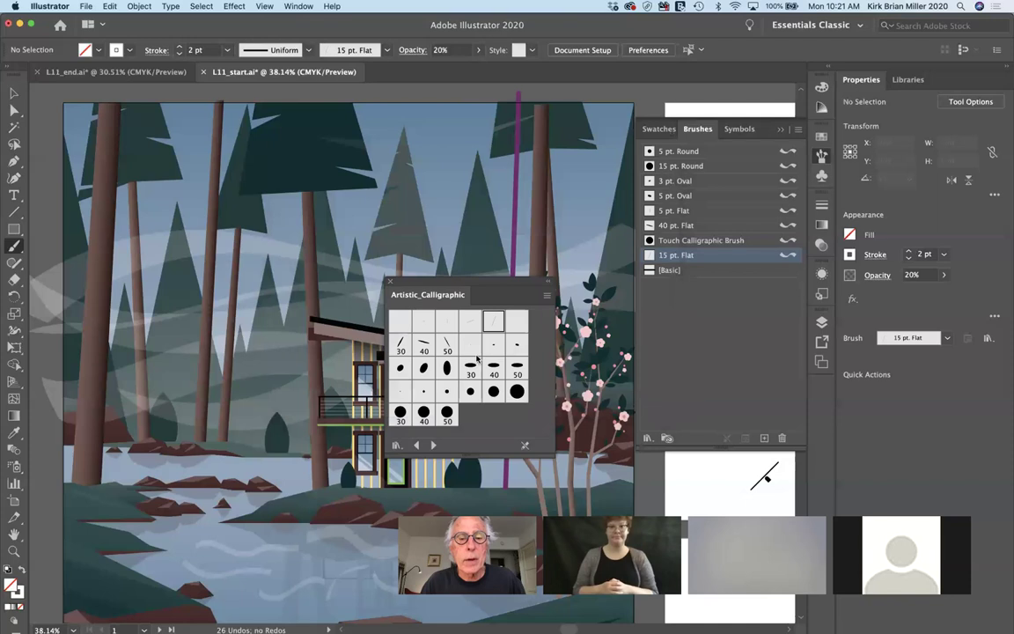
# Open the options of the document's 15 pt. Flat brush and set its angle to 20° and size to 20 pt
pyautogui.doubleClick(714, 257)
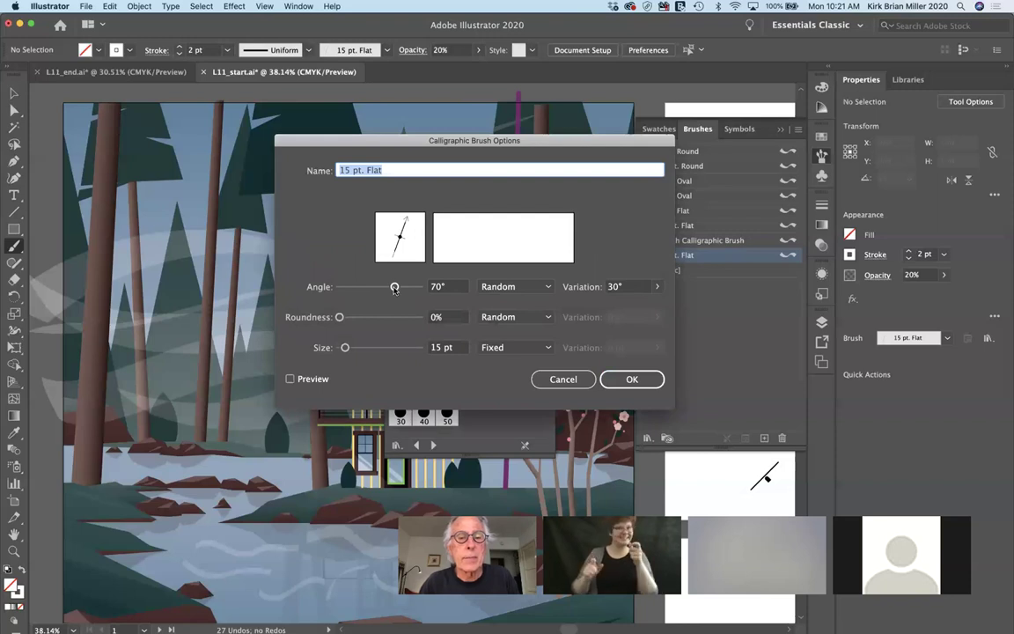
pyautogui.moveTo(394, 287)
pyautogui.mouseDown()
pyautogui.moveTo(375, 287)
pyautogui.moveTo(384, 287)
pyautogui.mouseUp()
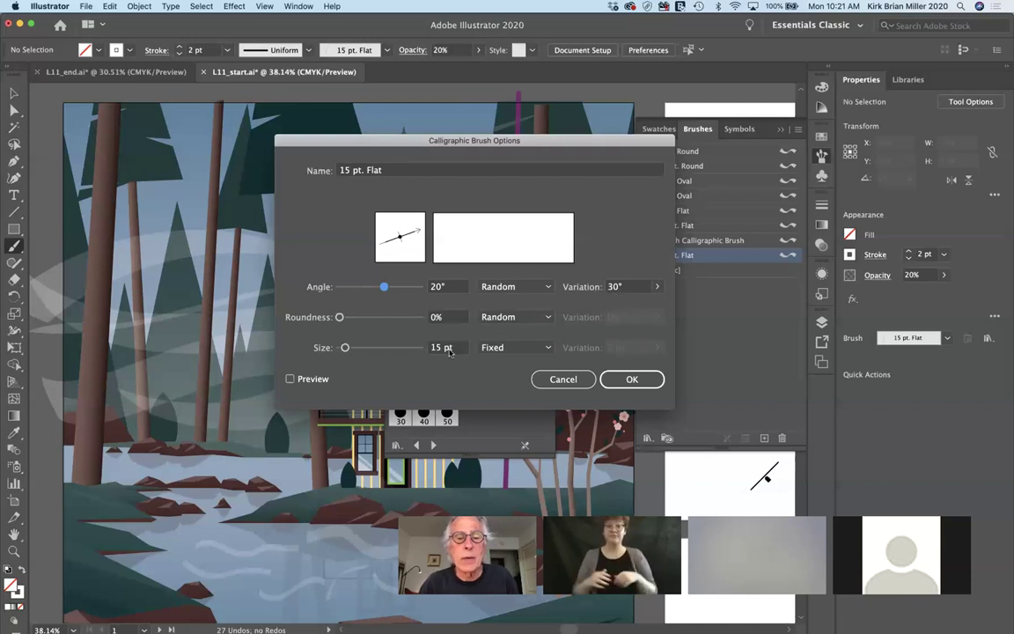
pyautogui.click(345, 348)
pyautogui.moveTo(345, 348); pyautogui.dragTo(348, 348)
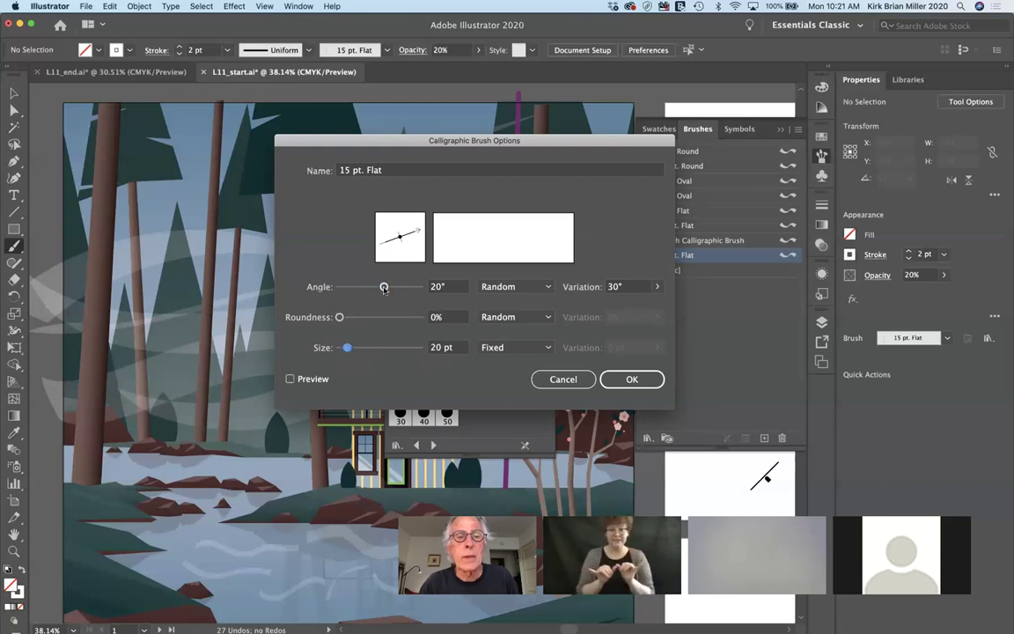
# Rename the brush as 20 pt. Angled and accept the options with the Leave Strokes choice
pyautogui.doubleClick(346, 170)
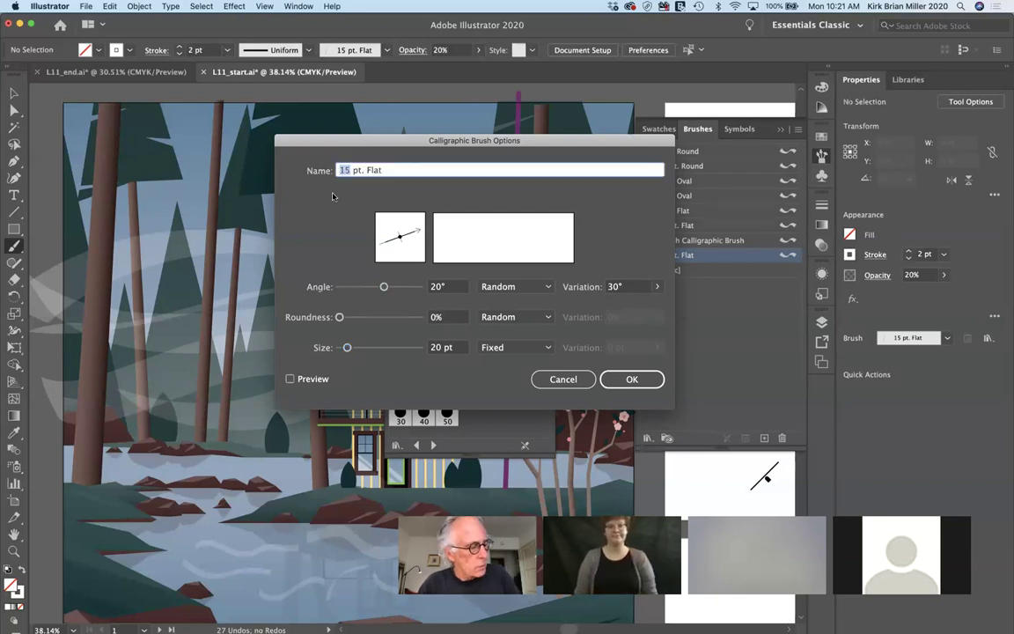
pyautogui.write('20')
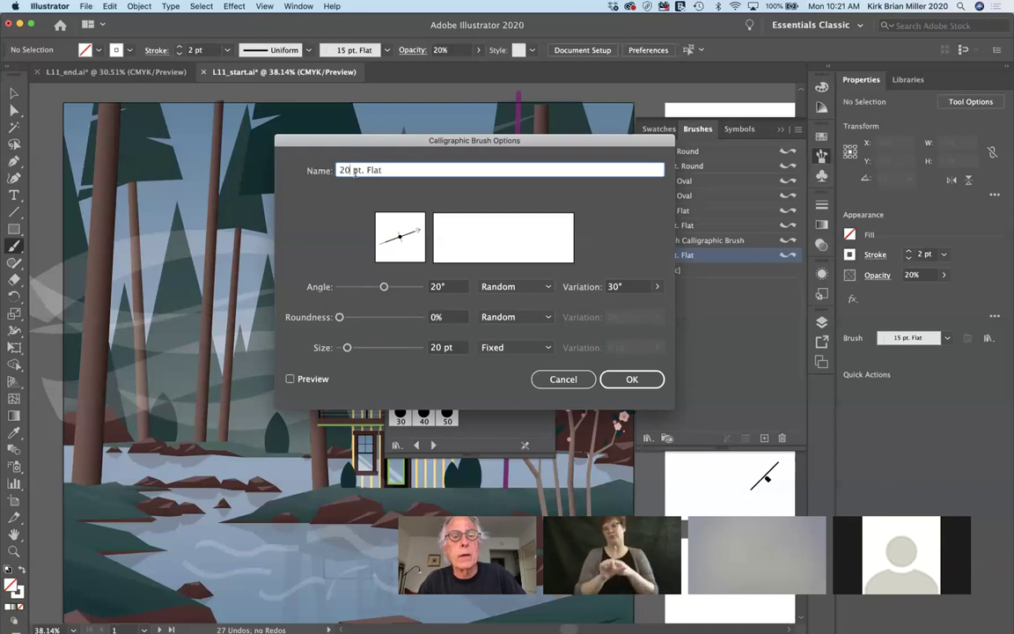
pyautogui.doubleClick(388, 172)
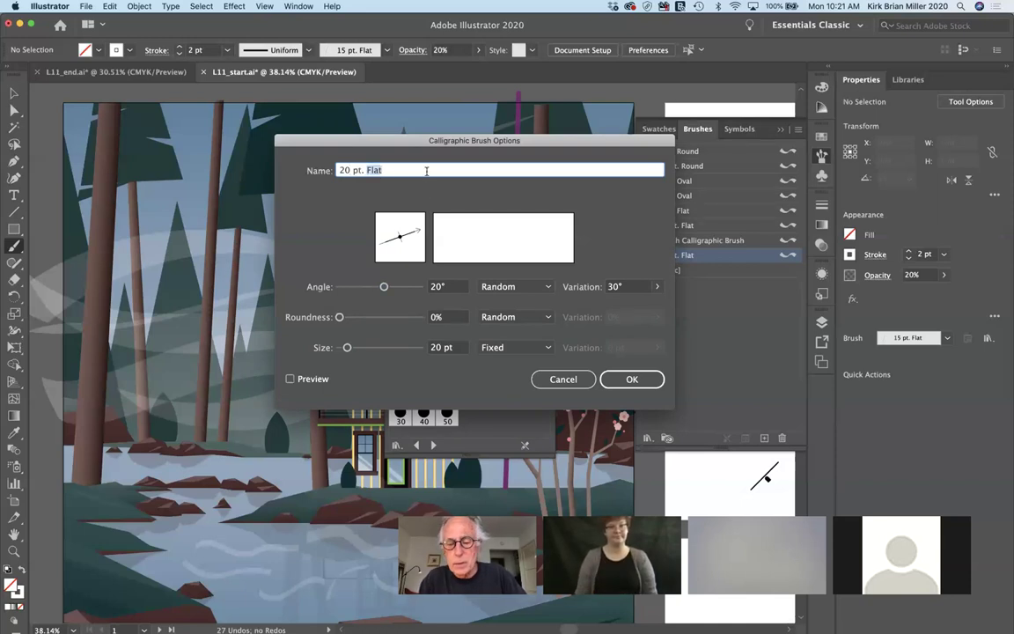
pyautogui.write('Angled')
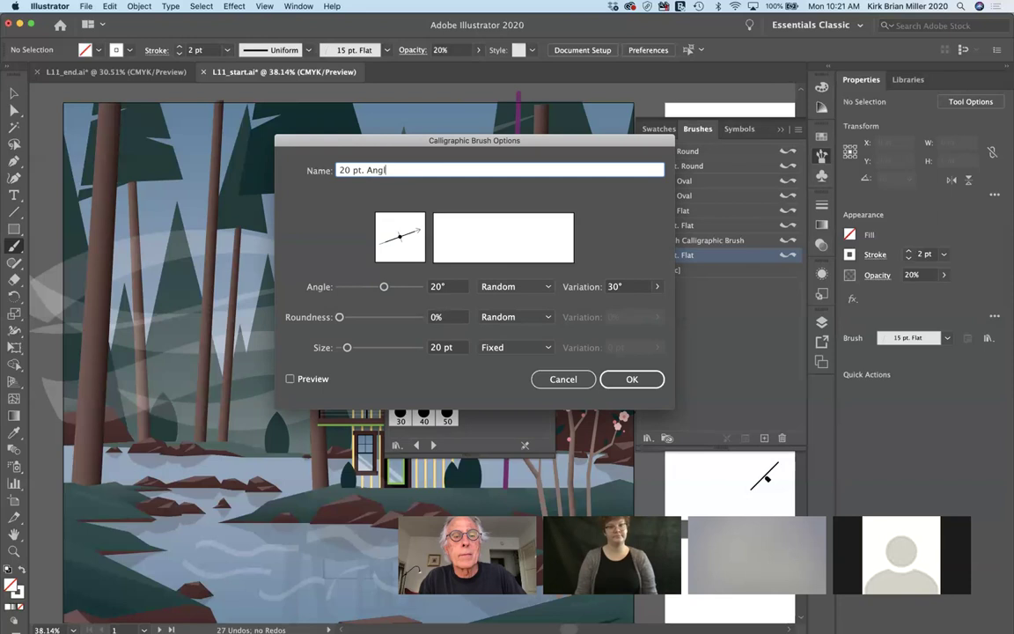
pyautogui.click(619, 380)
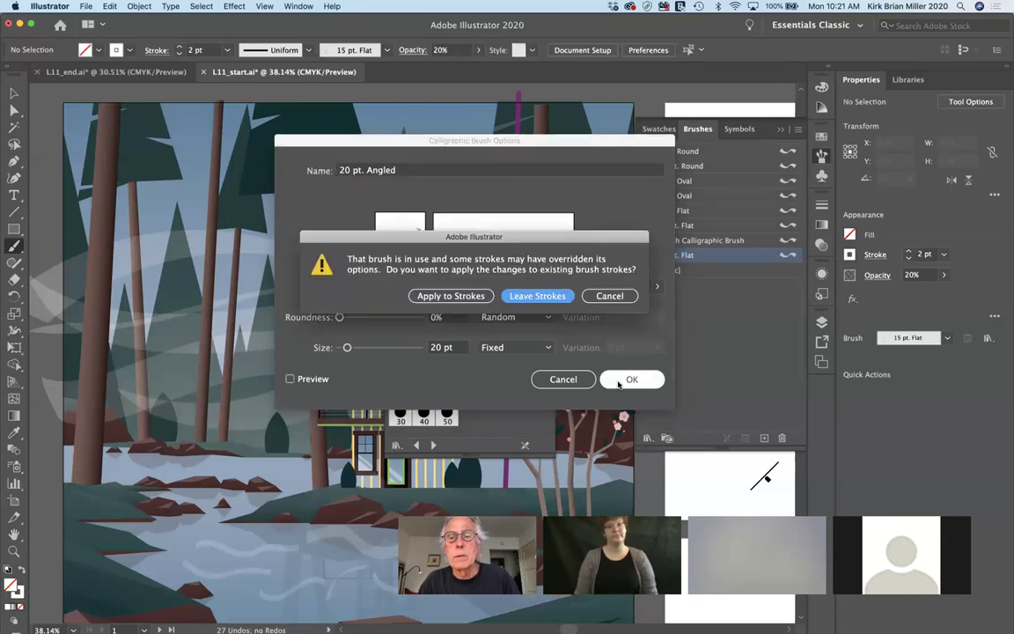
pyautogui.click(527, 297)
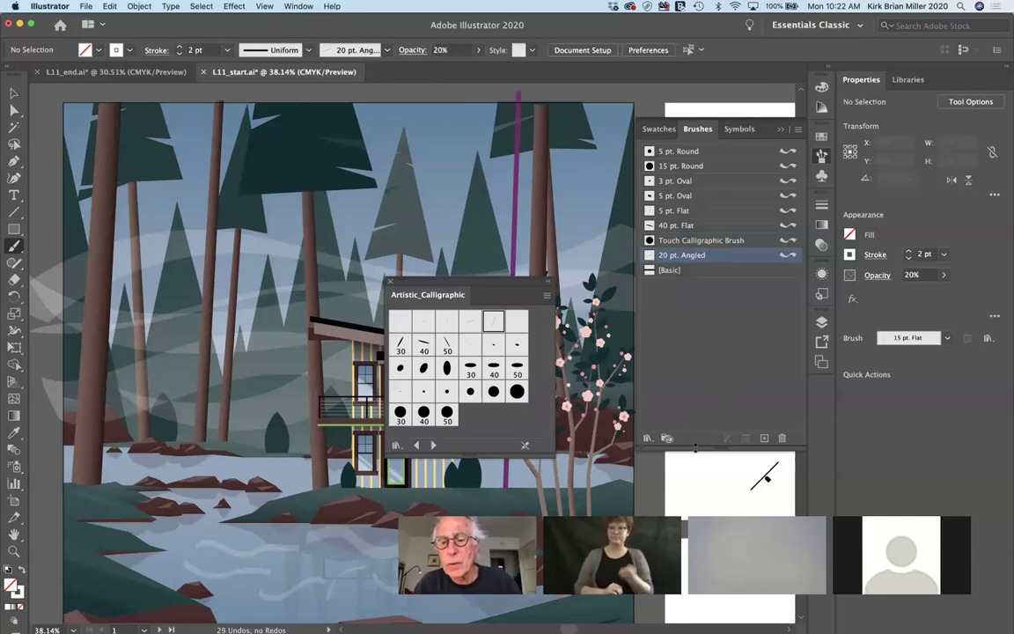
# Try removing the brush from the wavy water stroke just below the house's bank, and undo the removal
pyautogui.click(741, 359)
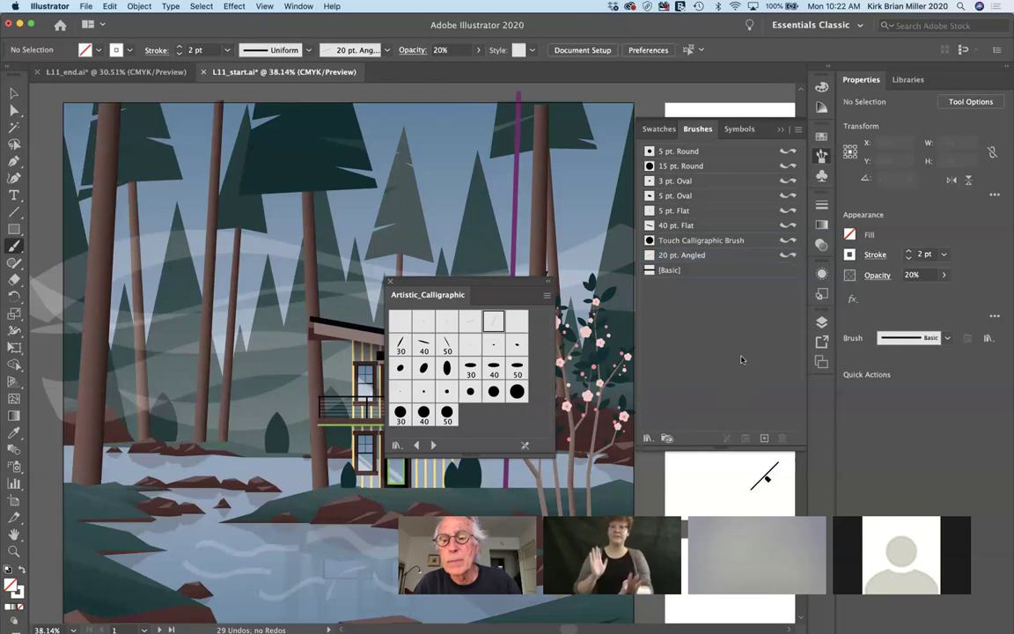
pyautogui.click(730, 257)
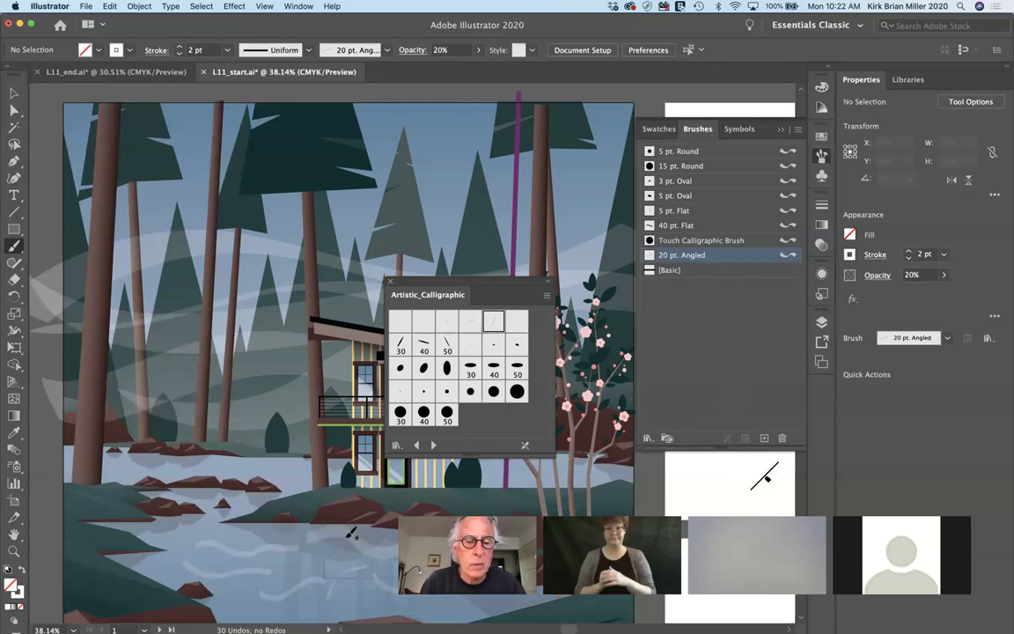
pyautogui.click(14, 93)
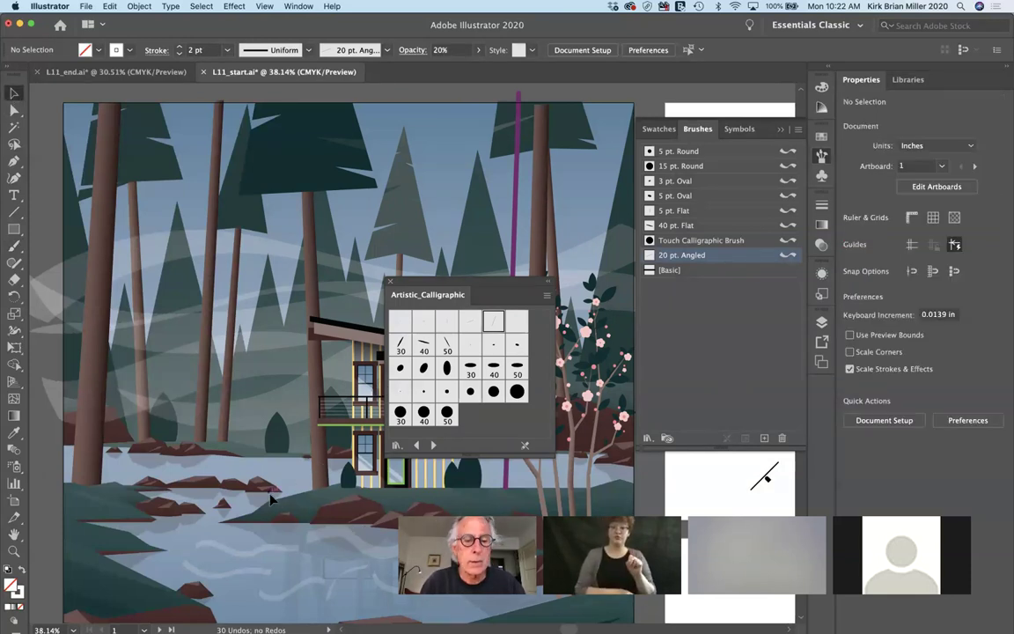
pyautogui.click(352, 539)
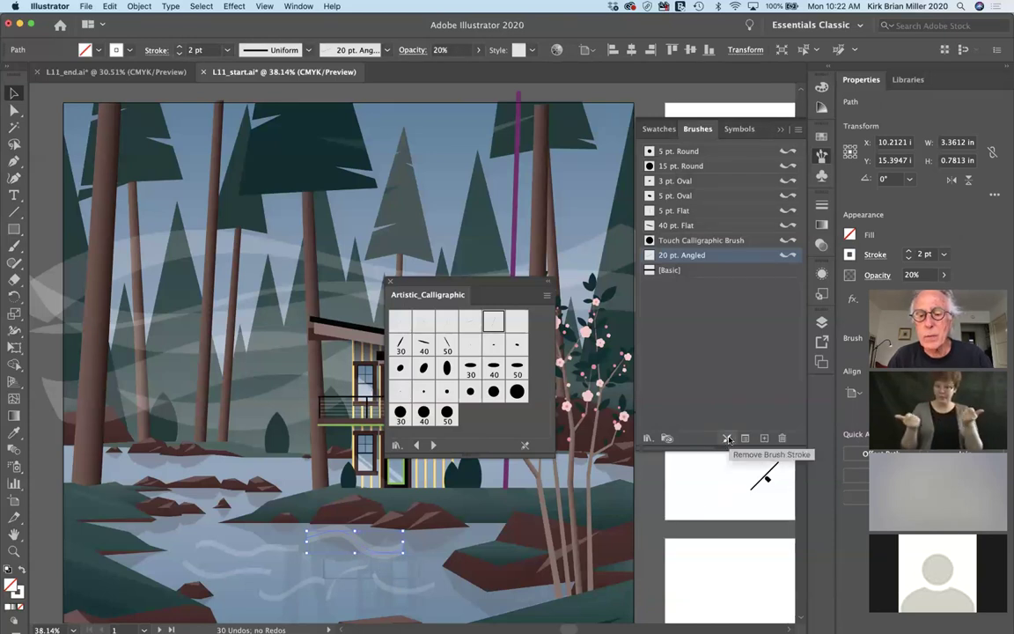
pyautogui.click(728, 438)
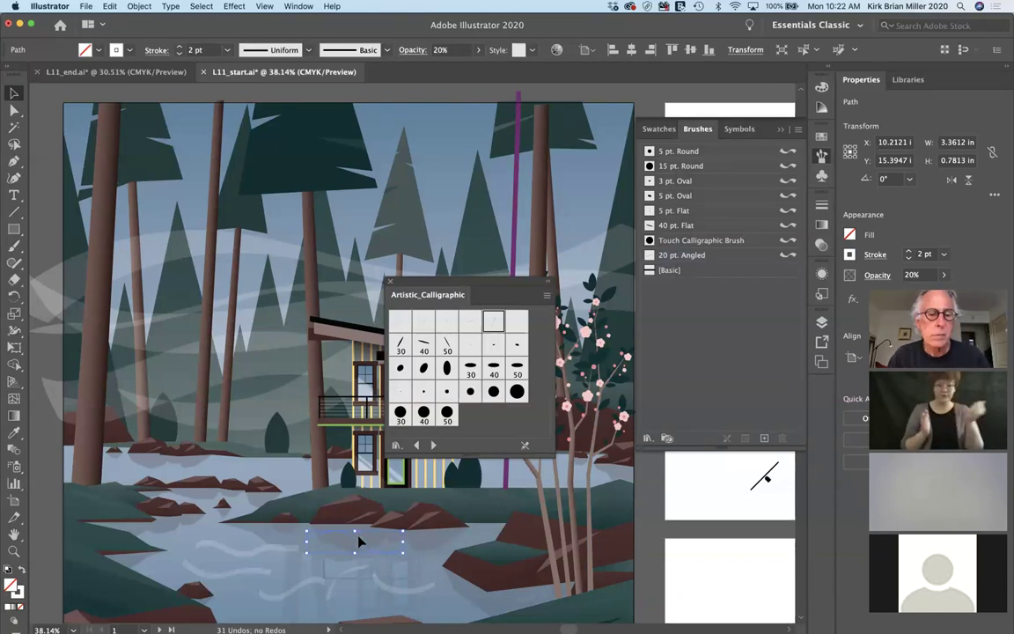
pyautogui.press('super+z')
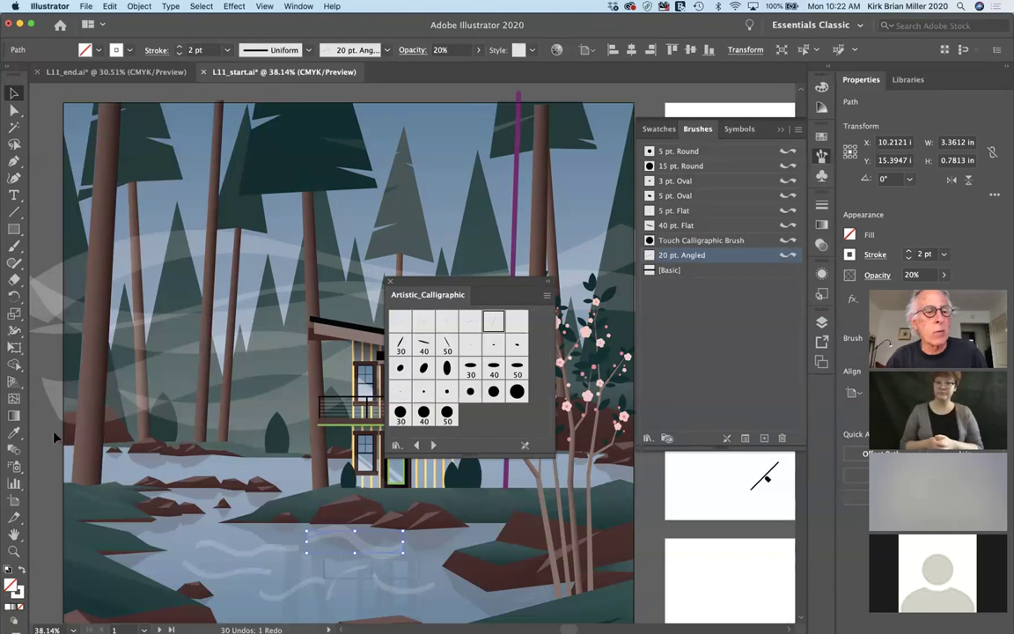
# Close the Artistic_Calligraphic brush library and remove the brush stroke from the tall purple line beside the house
pyautogui.click(276, 387)
pyautogui.moveTo(456, 283)
pyautogui.mouseDown()
pyautogui.moveTo(445, 302)
pyautogui.moveTo(280, 421)
pyautogui.moveTo(217, 390)
pyautogui.moveTo(215, 339)
pyautogui.mouseUp()
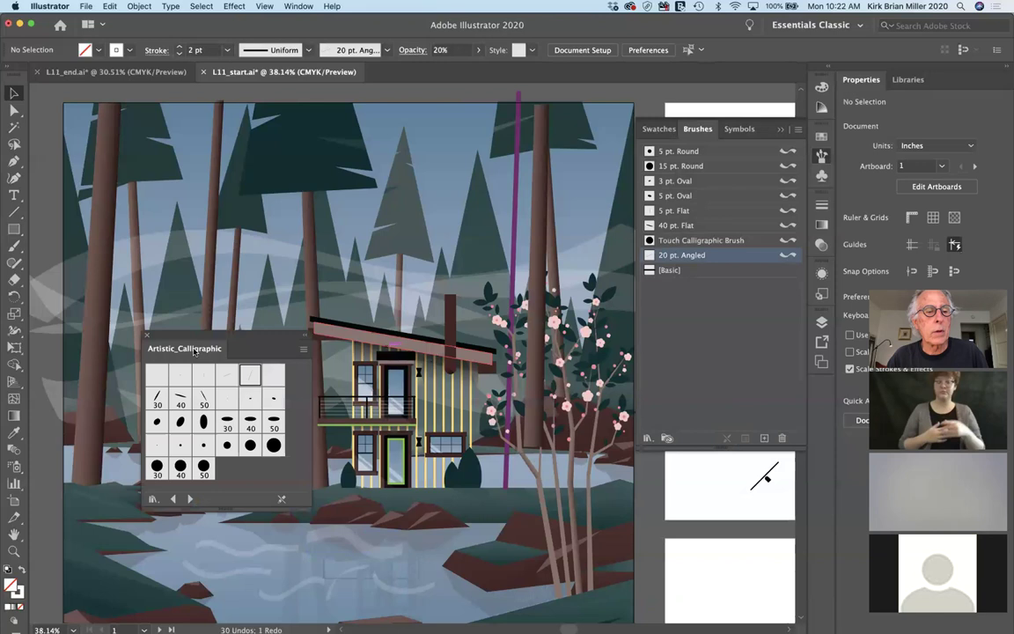
pyautogui.click(148, 335)
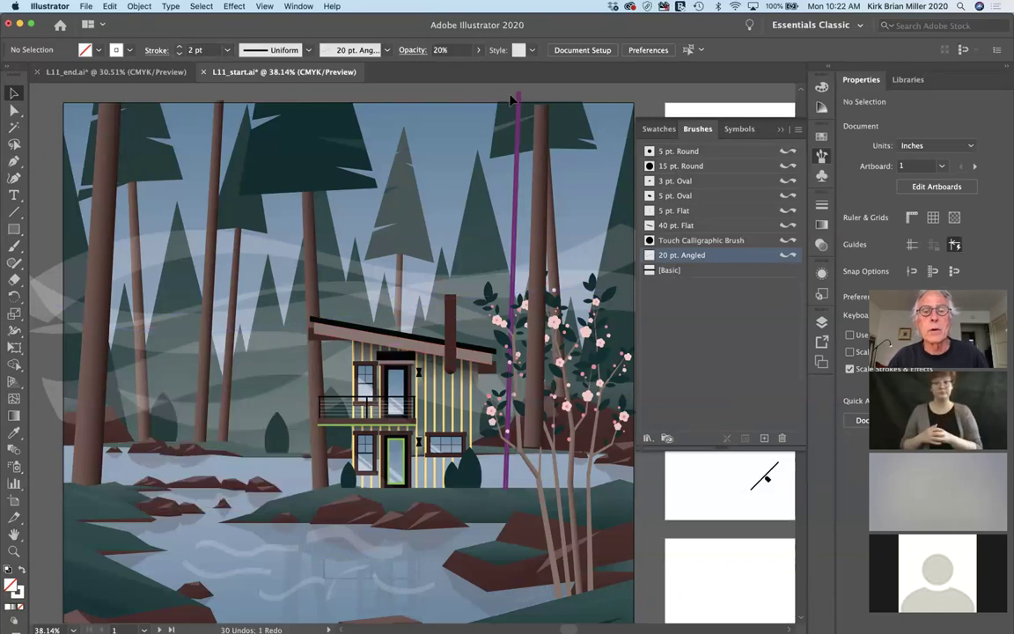
pyautogui.click(516, 199)
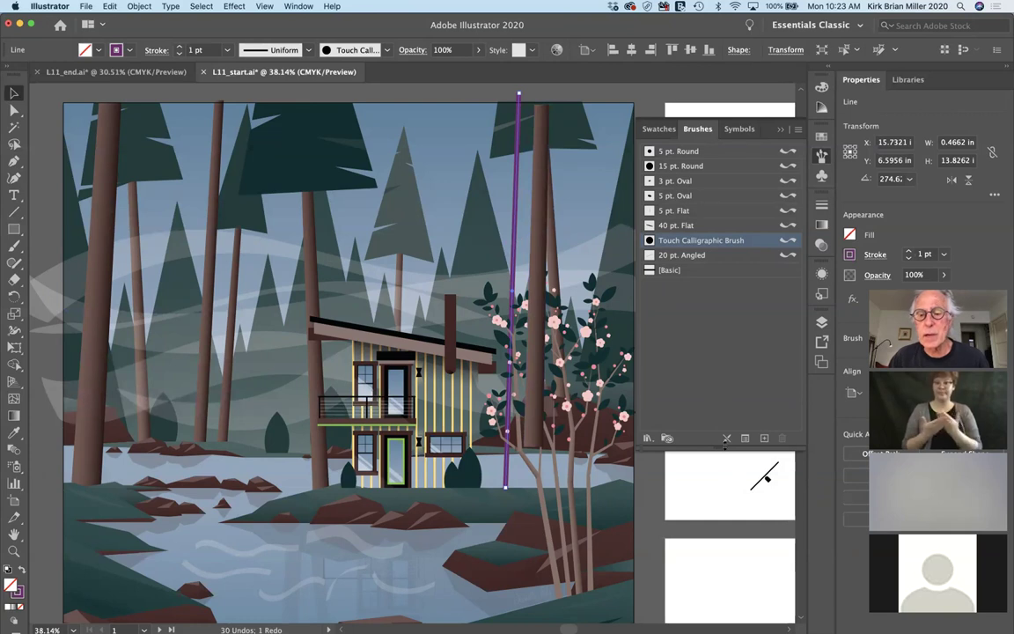
pyautogui.click(727, 439)
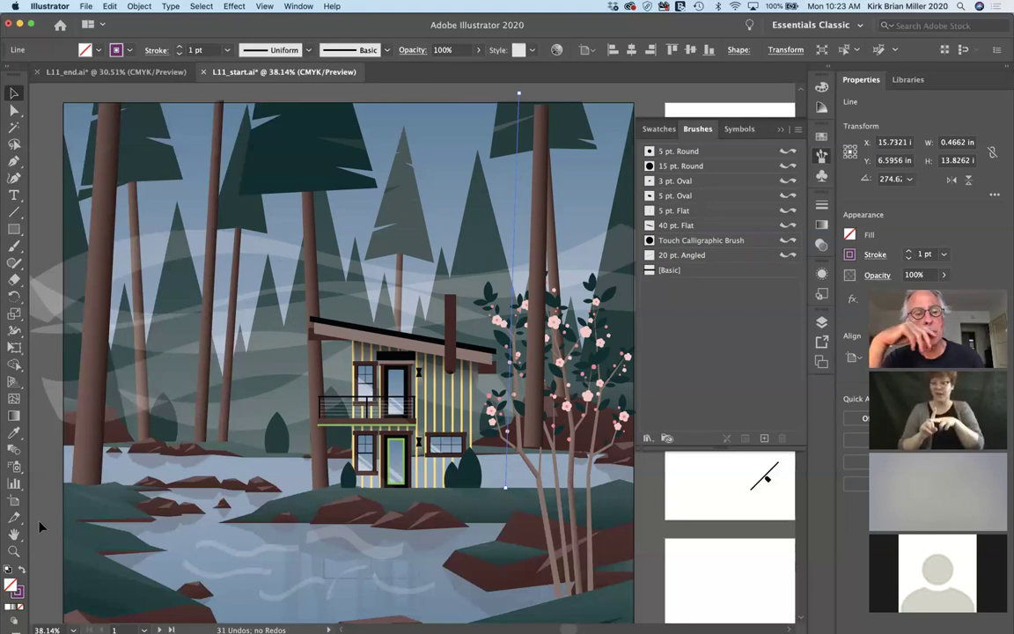
# Start a new Art Brush from the tree group on the small artboard beside the scene
pyautogui.hscroll(10, 39, 526)
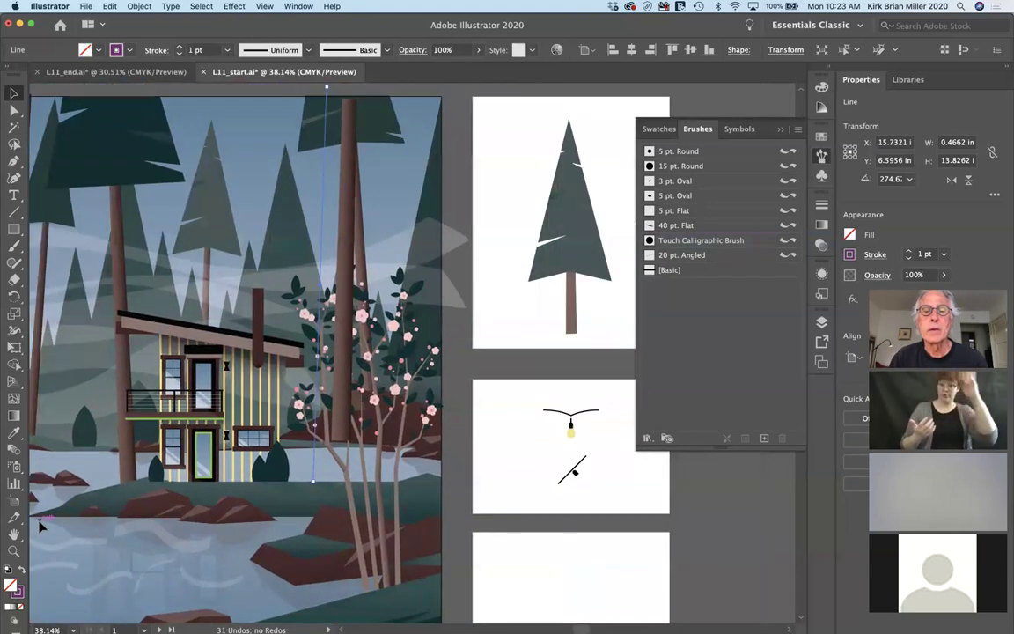
pyautogui.hscroll(4, 39, 526)
pyautogui.scroll(2, 38, 526)
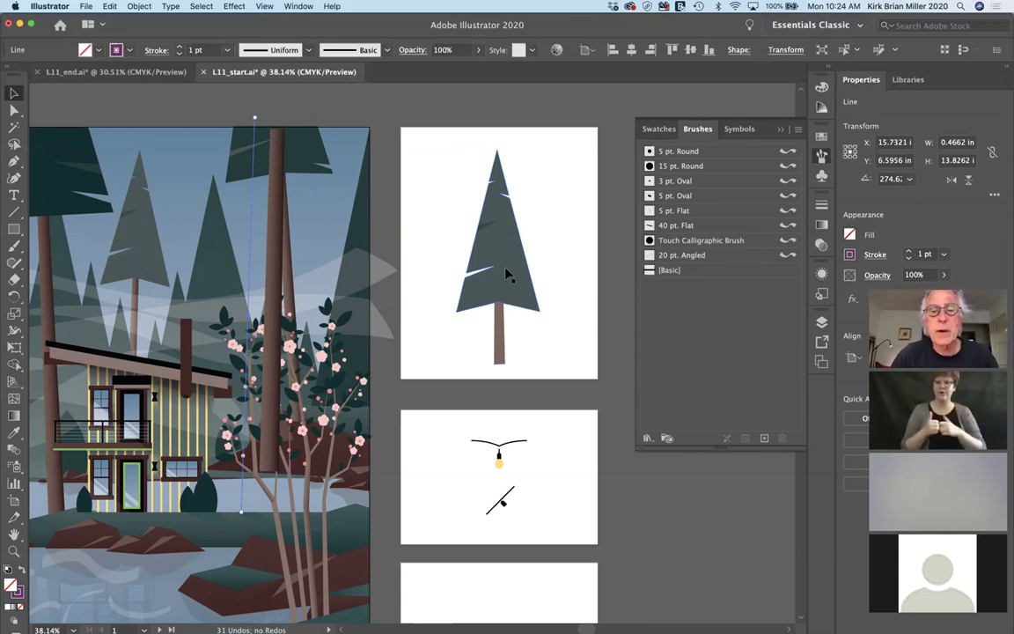
pyautogui.click(507, 275)
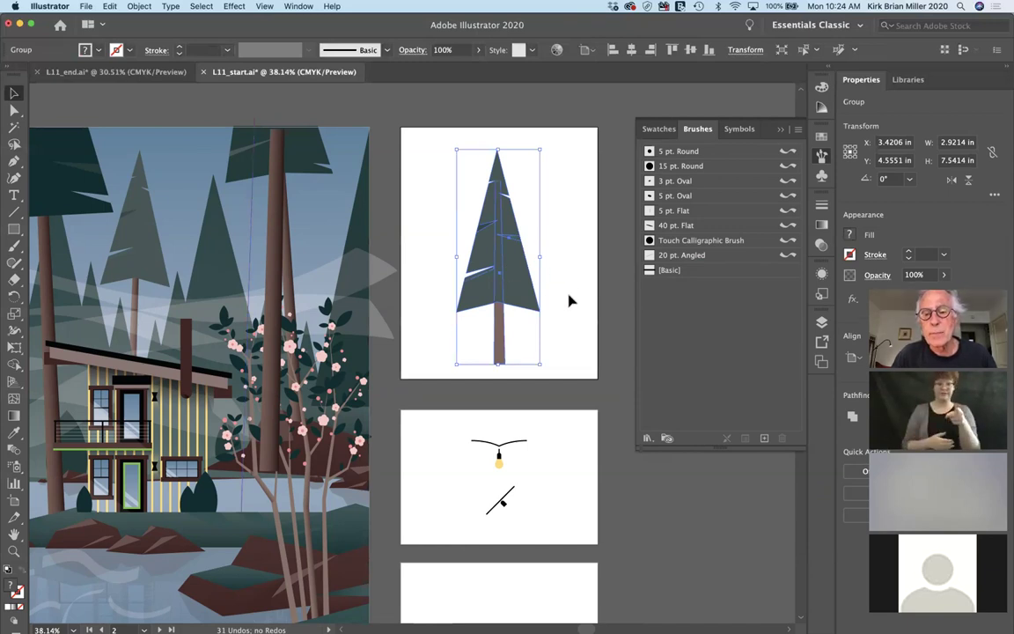
pyautogui.click(764, 438)
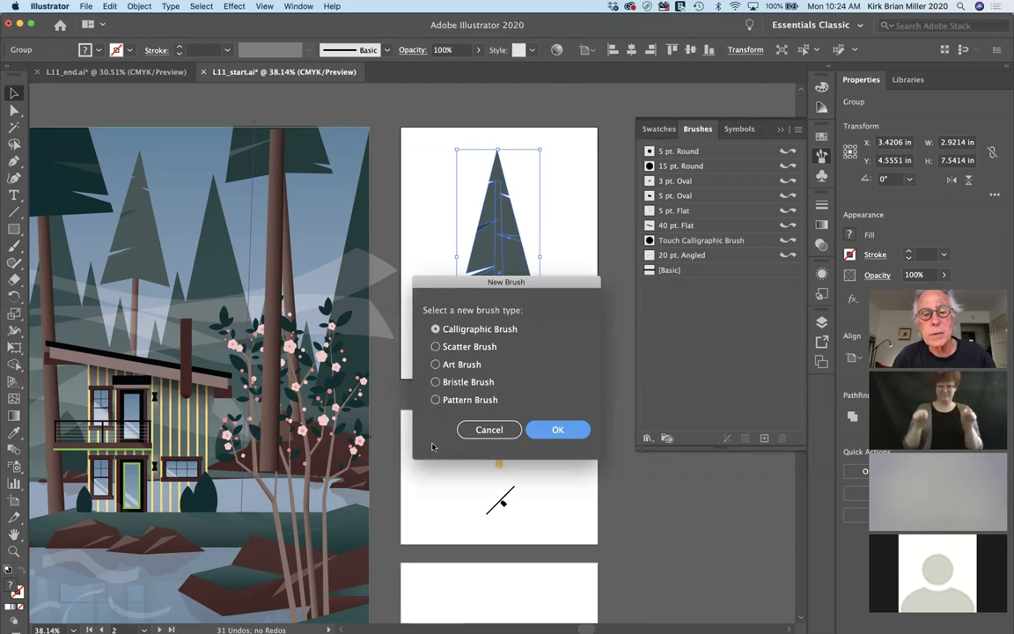
pyautogui.click(436, 364)
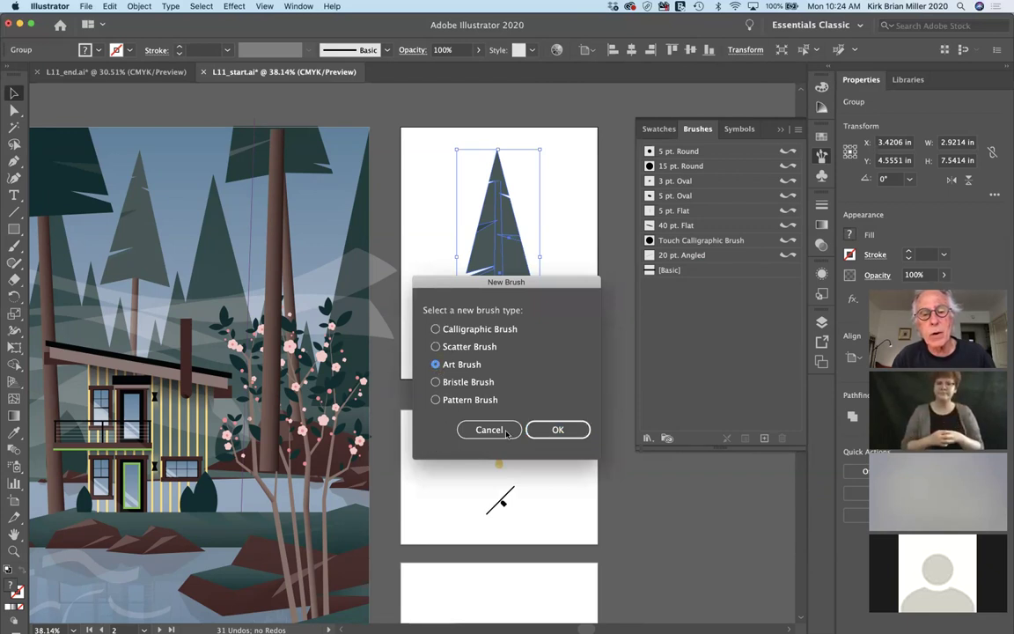
pyautogui.click(558, 429)
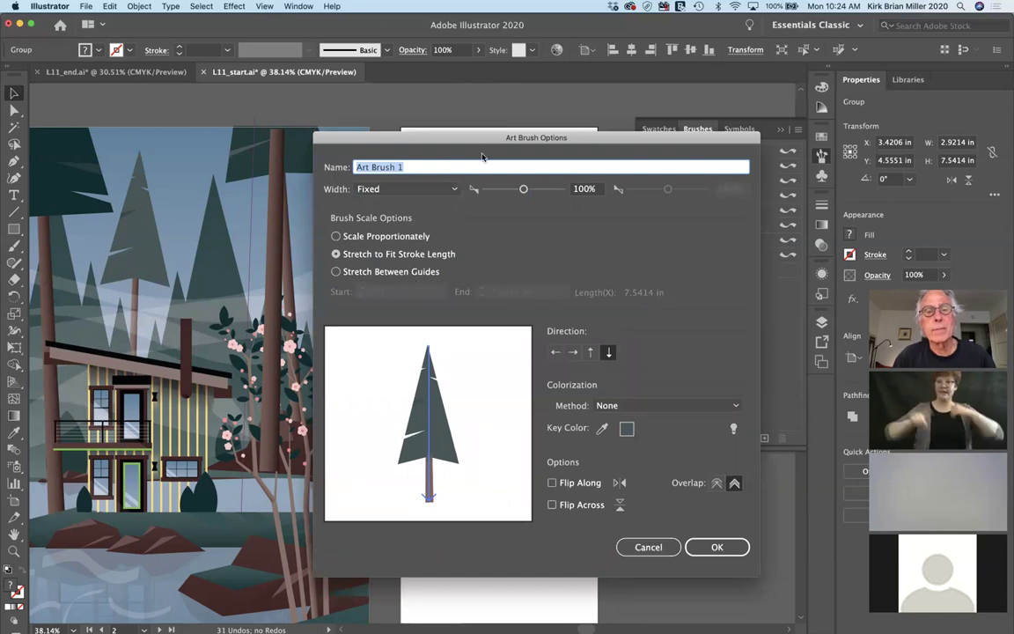
# Name the art brush Tree and create it with Stretch to Fit Stroke Length and the downward direction
pyautogui.click(439, 167)
pyautogui.moveTo(438, 166); pyautogui.dragTo(392, 150)
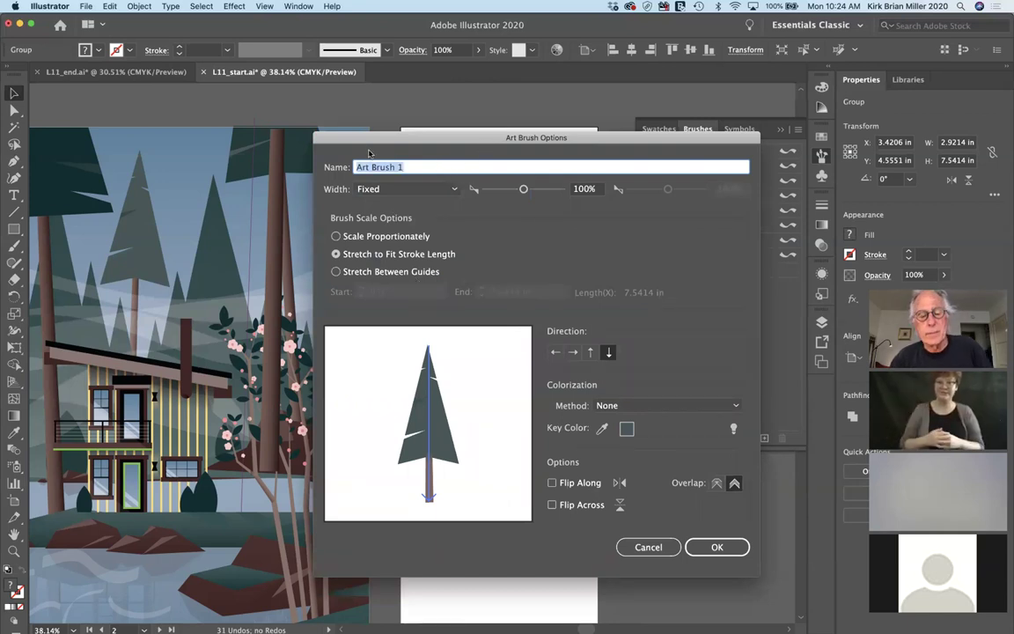
pyautogui.write('Tree')
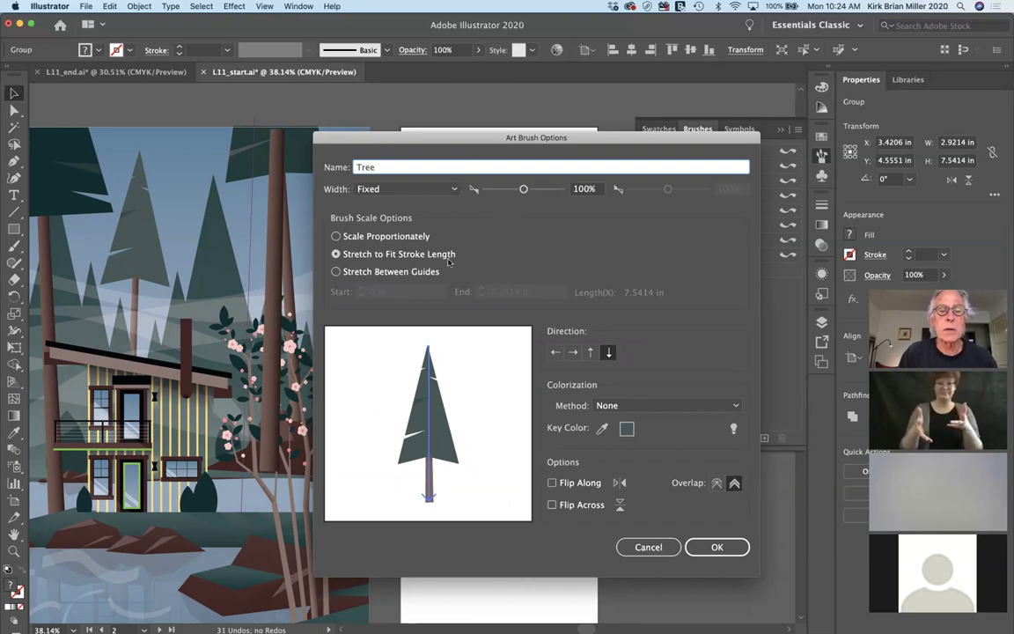
pyautogui.moveTo(473, 138)
pyautogui.mouseDown()
pyautogui.moveTo(686, 145)
pyautogui.moveTo(671, 147)
pyautogui.mouseUp()
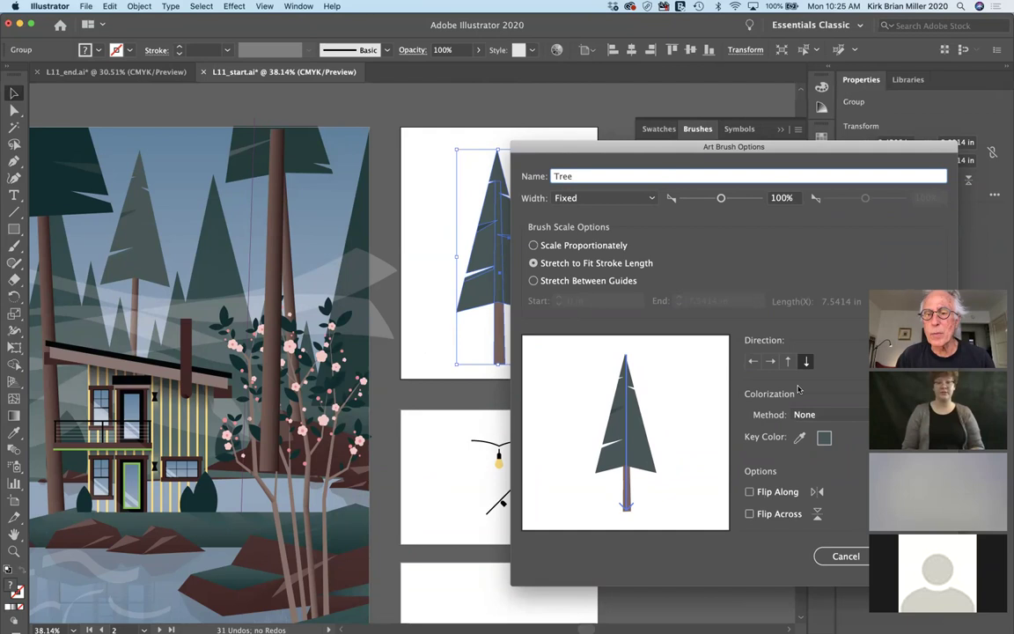
pyautogui.moveTo(766, 141)
pyautogui.mouseDown()
pyautogui.moveTo(824, 150)
pyautogui.moveTo(734, 140)
pyautogui.mouseUp()
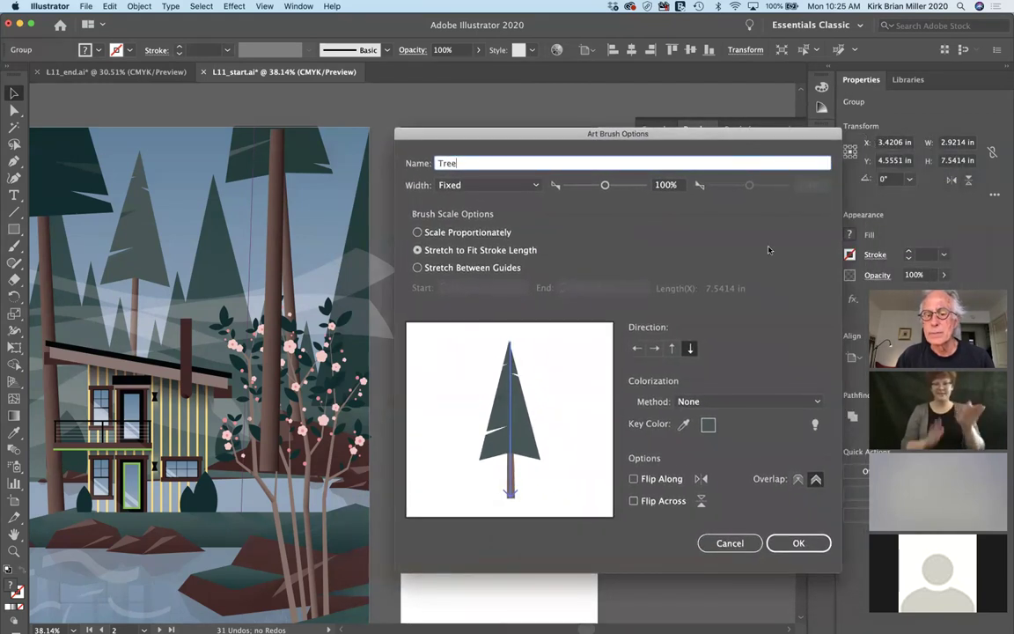
pyautogui.click(798, 542)
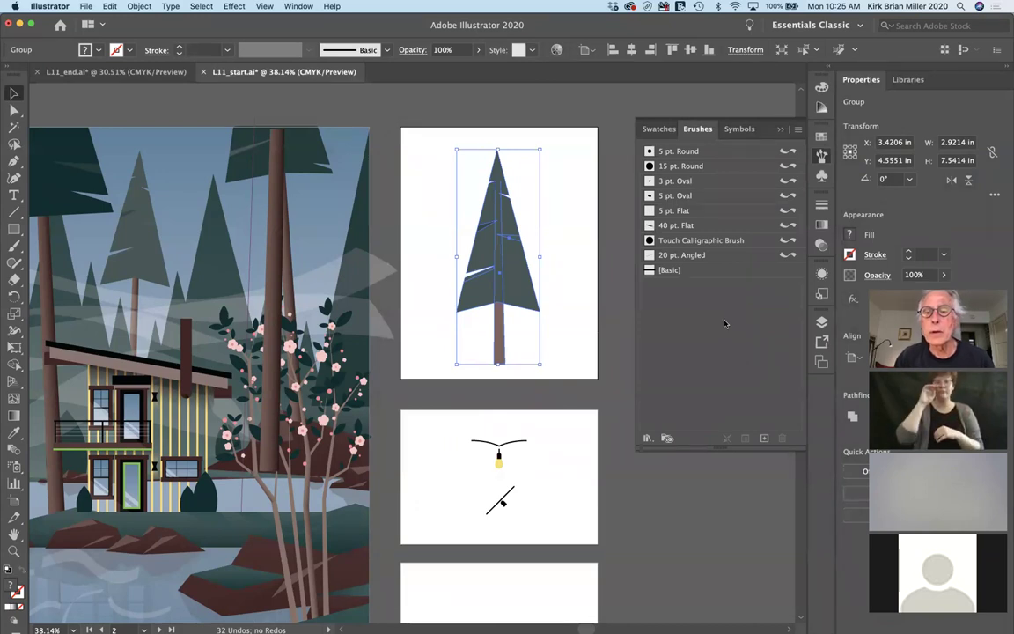
# Show art brushes in the brush list and apply the Tree brush to the tall line beside the house
pyautogui.click(798, 131)
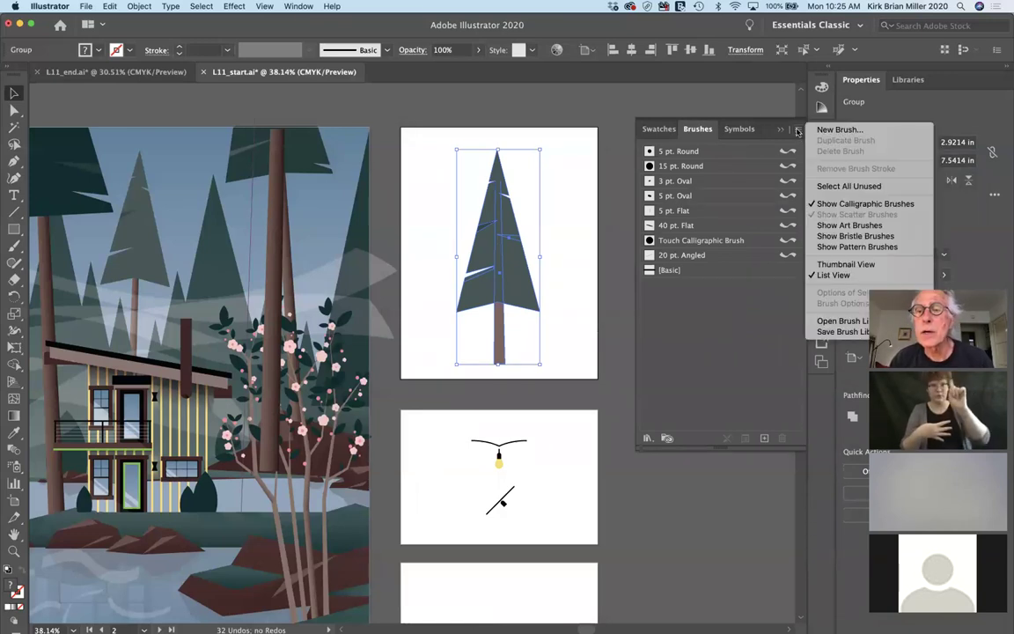
pyautogui.click(844, 226)
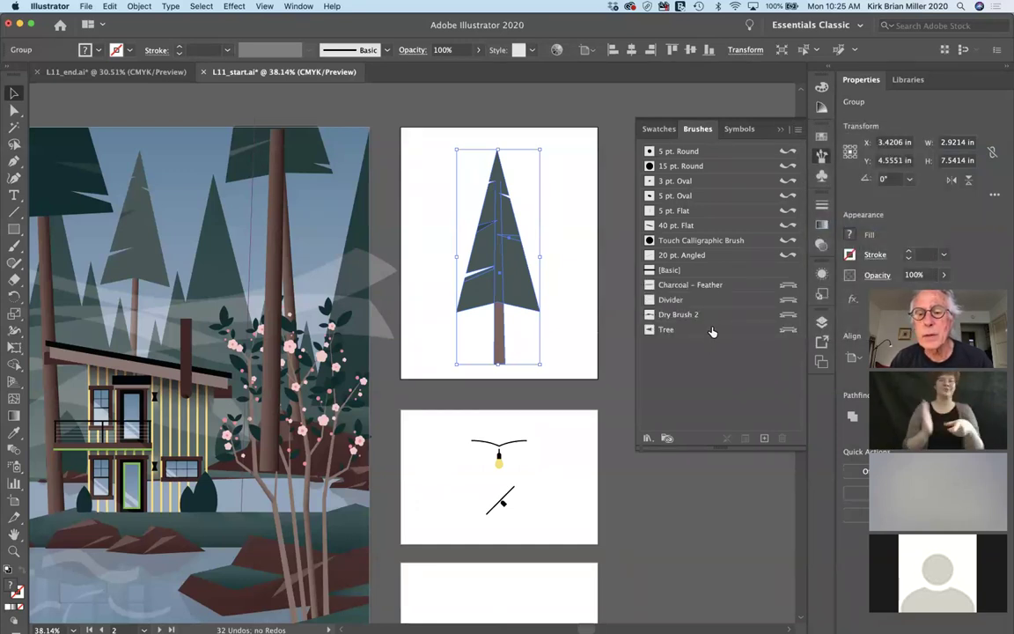
pyautogui.click(249, 257)
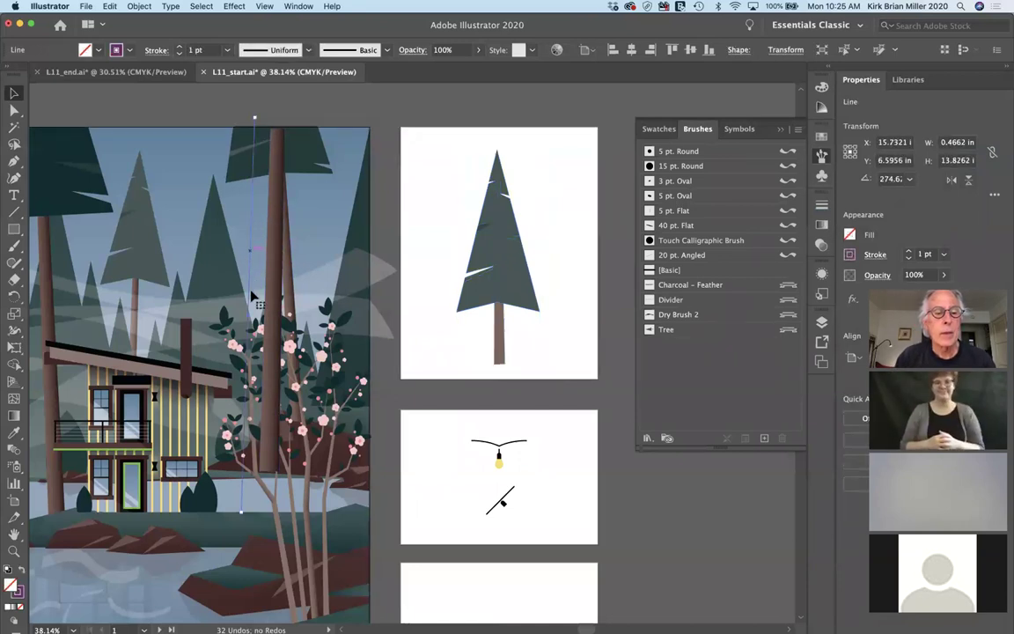
pyautogui.click(726, 332)
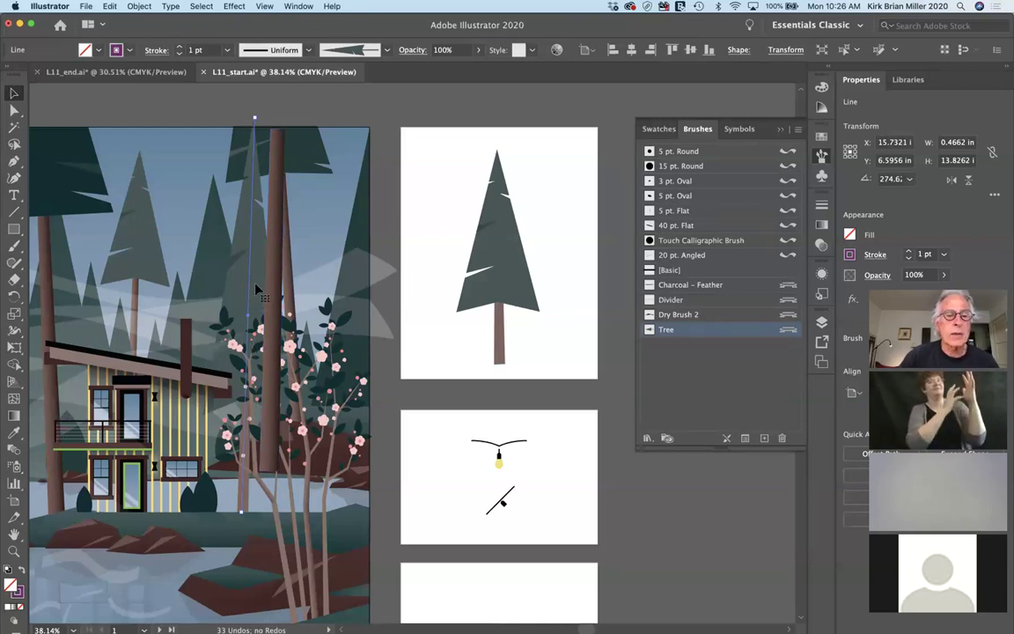
# Edit the Tree art brush to Stretch Between Guides with a start of 5.875 in, and apply the change to existing strokes
pyautogui.doubleClick(715, 330)
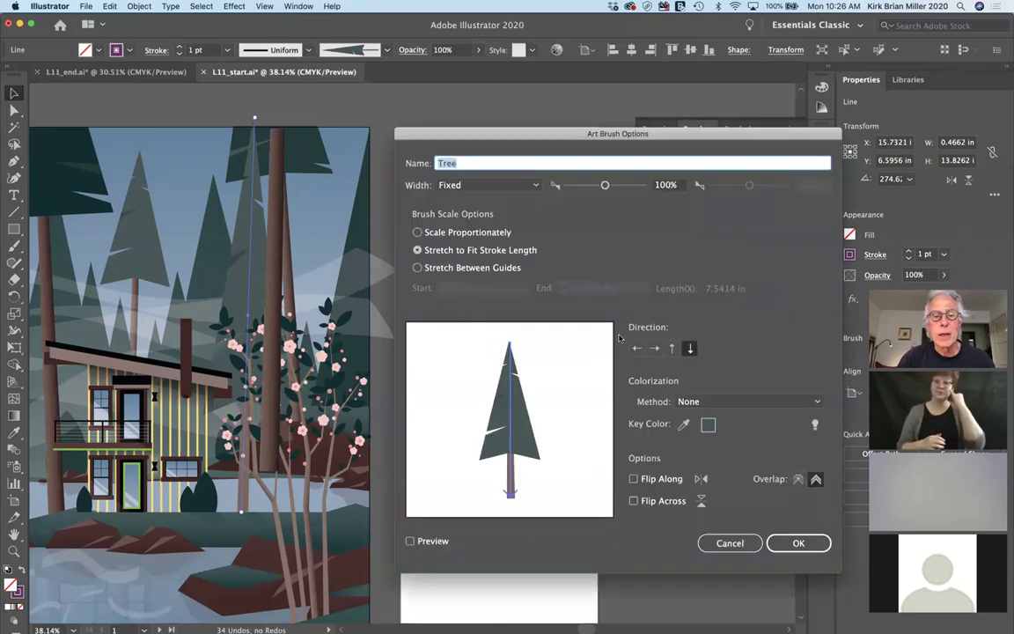
pyautogui.click(420, 268)
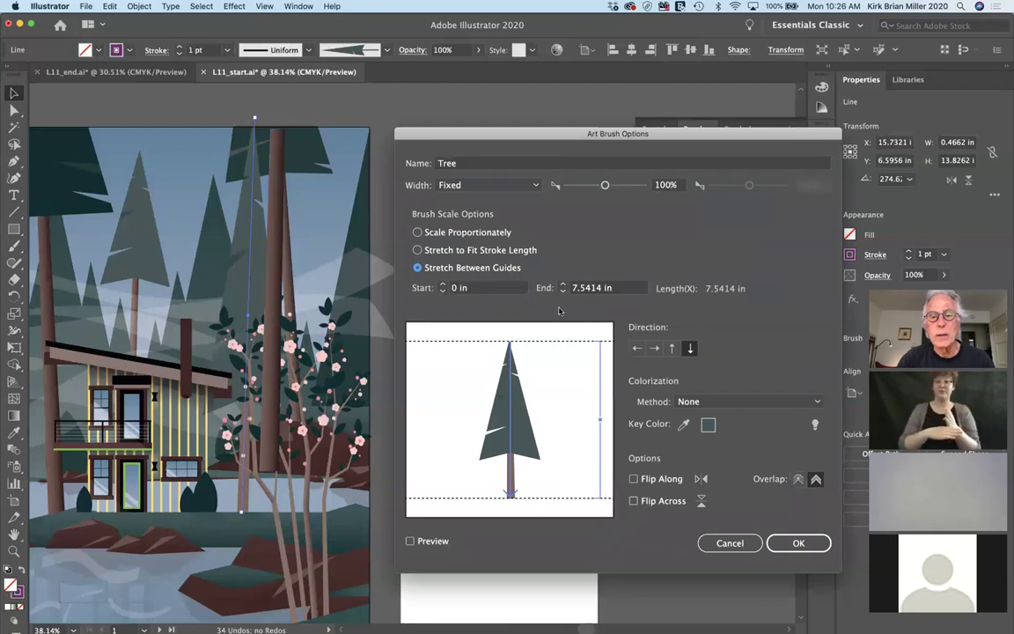
pyautogui.click(442, 289)
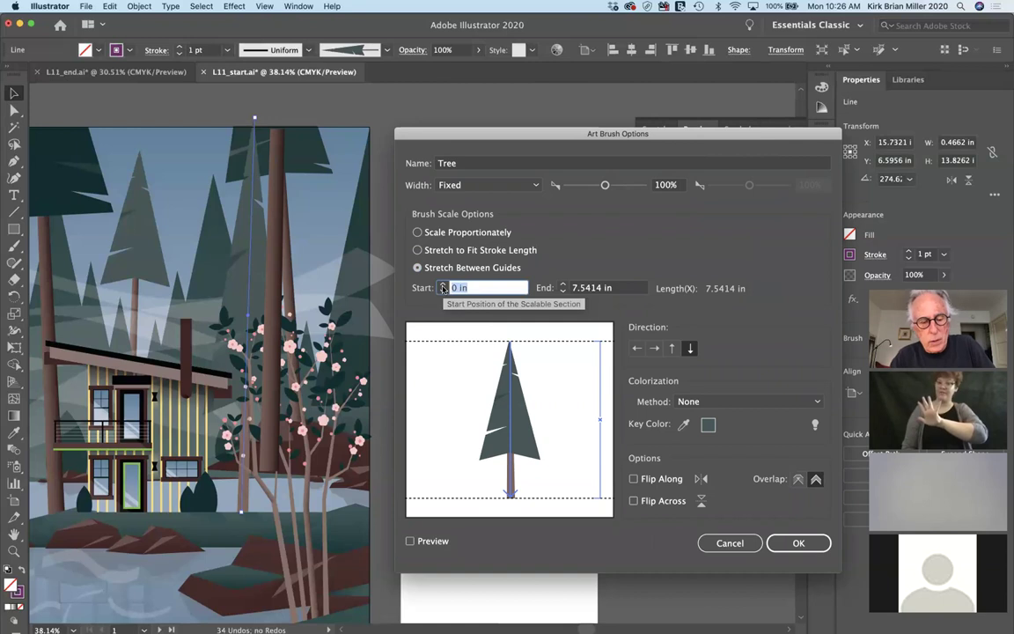
pyautogui.write('5.875')
pyautogui.press('Tab')
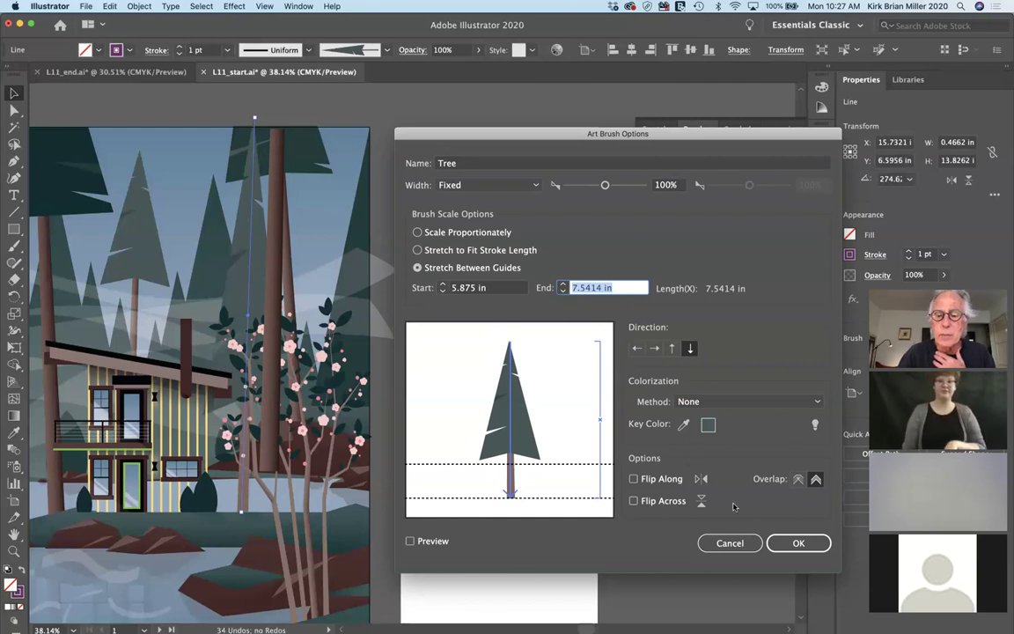
pyautogui.click(808, 546)
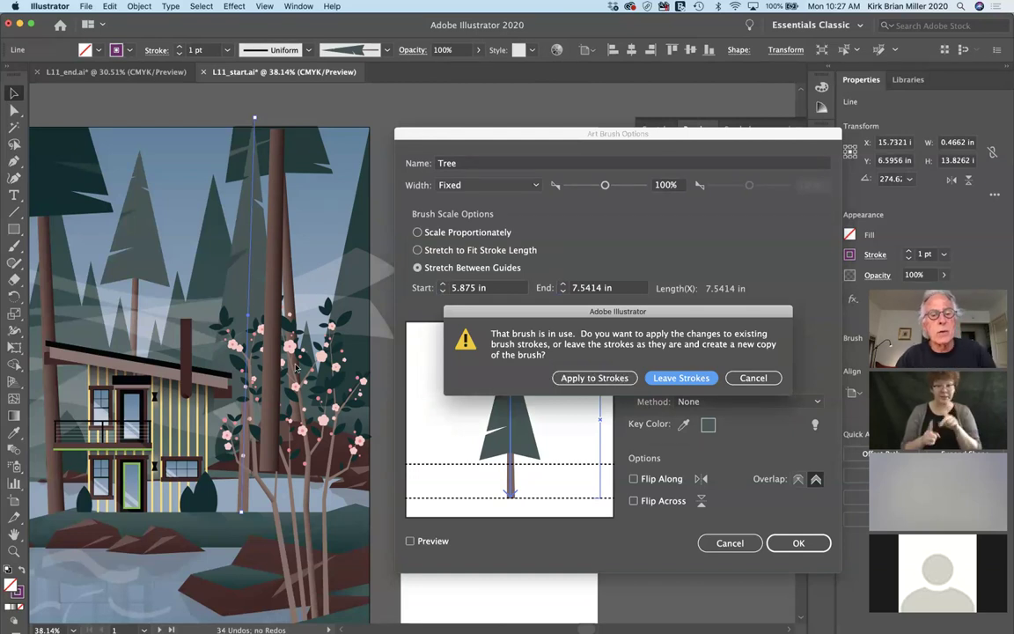
pyautogui.click(607, 378)
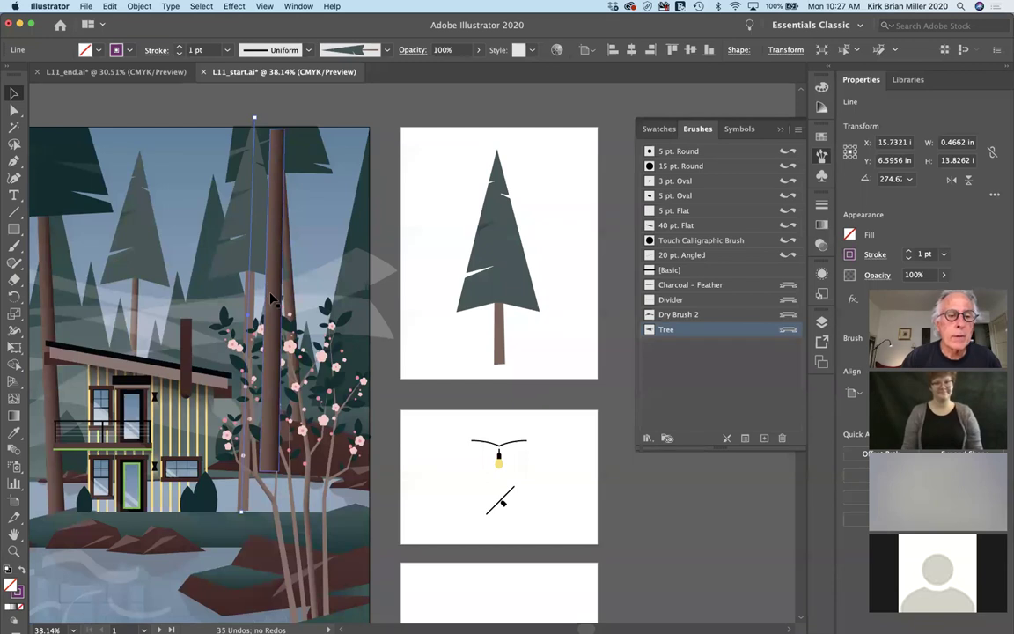
# Delete the thick brown trunk group standing in front of the brushed tree beside the house
pyautogui.click(272, 296)
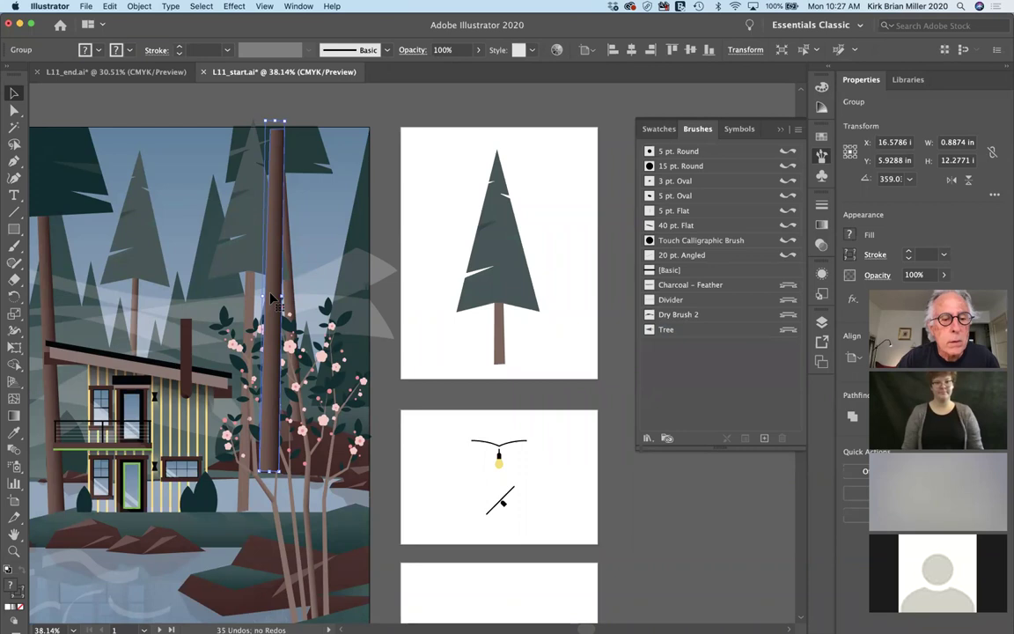
pyautogui.press('Delete')
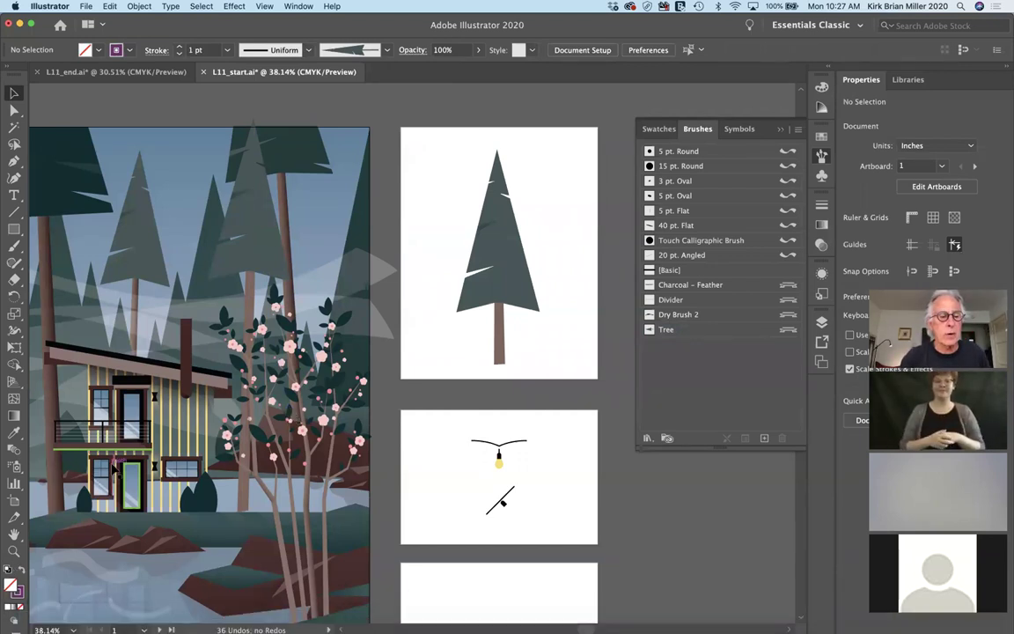
# Open the Artistic_ChalkCharcoalPencil brush library, add its Charcoal brush to the document's brushes, and close the library
pyautogui.hscroll(-10, 113, 469)
pyautogui.scroll(-3, 112, 469)
pyautogui.hscroll(-2, 112, 469)
pyautogui.hscroll(4, 112, 469)
pyautogui.scroll(1, 112, 469)
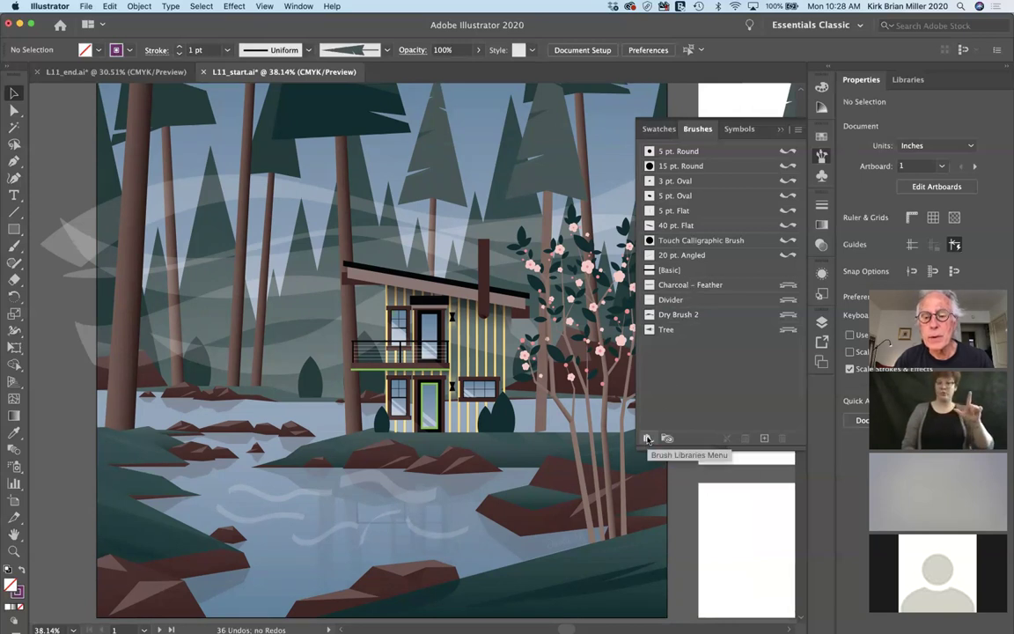
pyautogui.click(648, 439)
pyautogui.moveTo(658, 480)
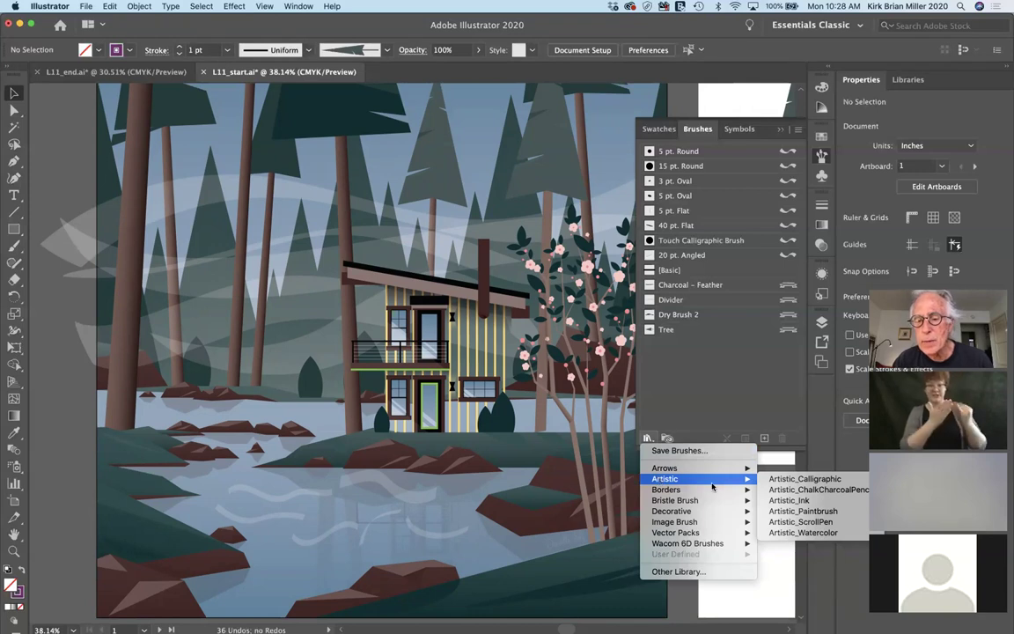
pyautogui.click(777, 490)
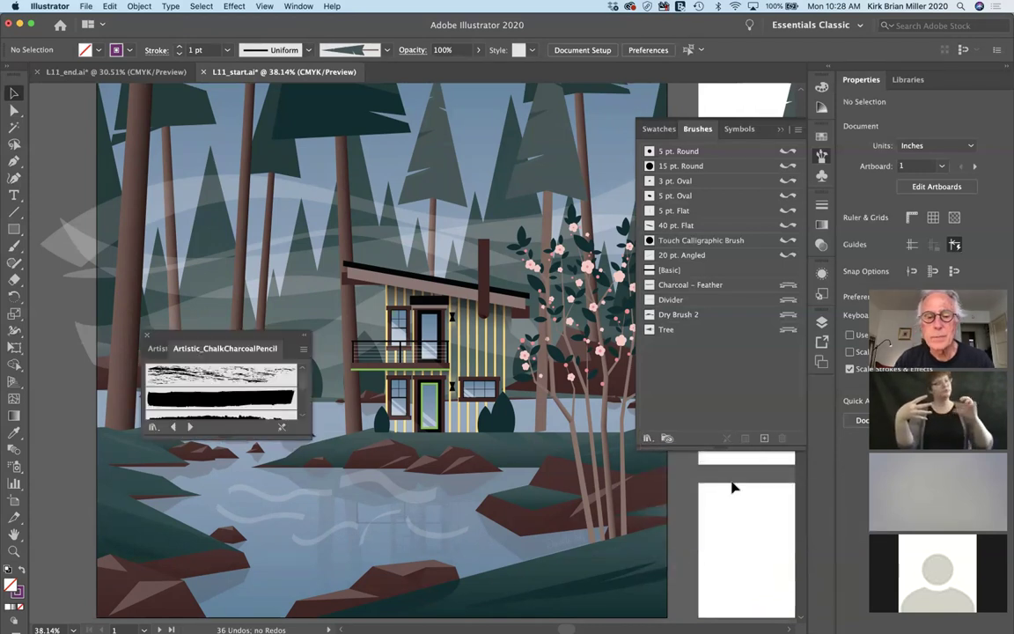
pyautogui.moveTo(231, 338)
pyautogui.mouseDown()
pyautogui.moveTo(235, 308)
pyautogui.moveTo(261, 282)
pyautogui.moveTo(222, 176)
pyautogui.mouseUp()
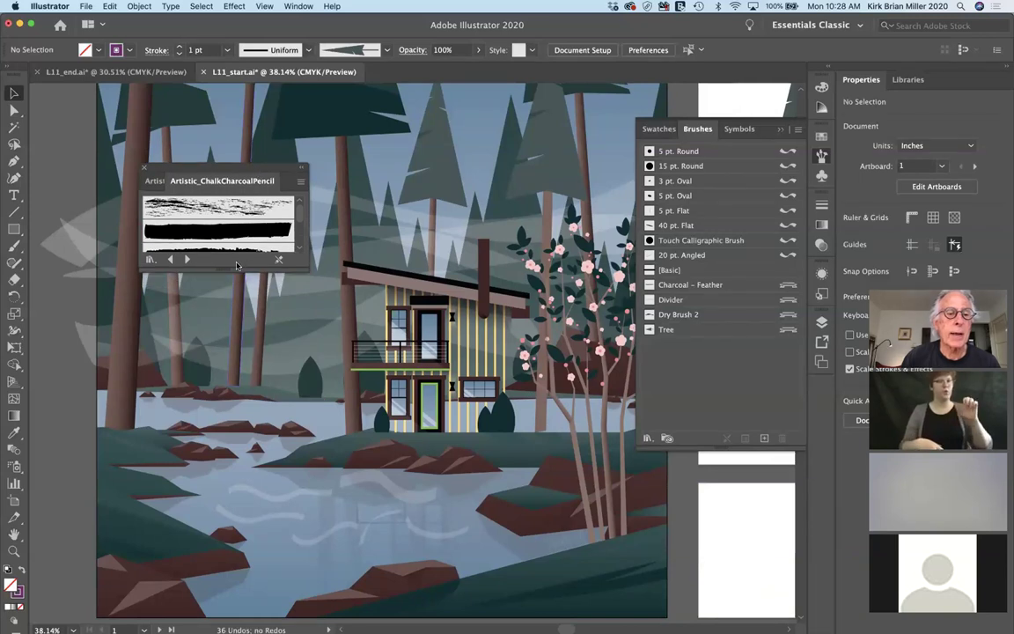
pyautogui.moveTo(219, 269); pyautogui.dragTo(220, 414)
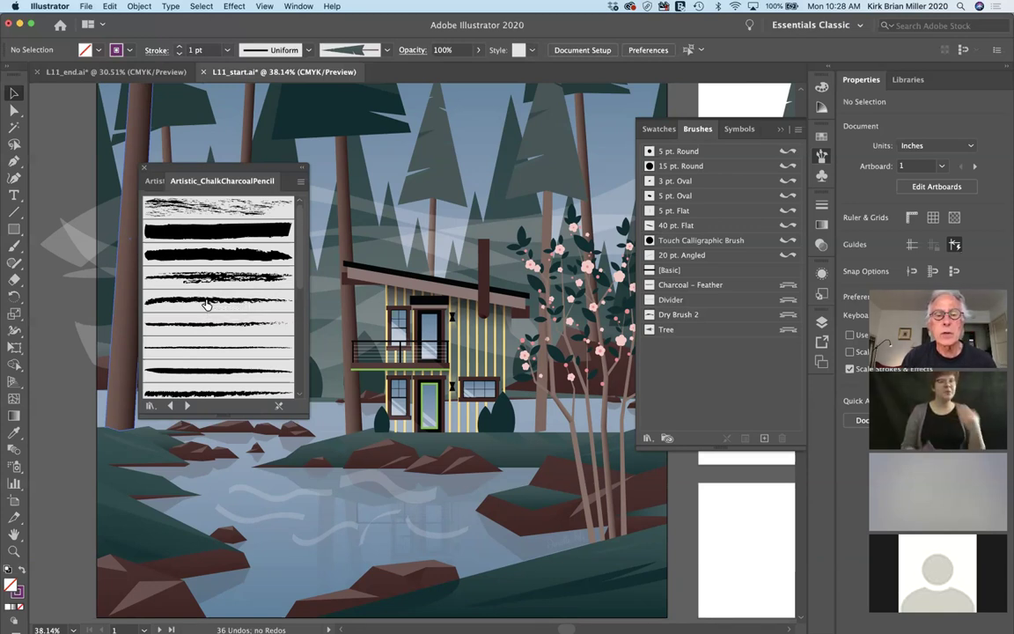
pyautogui.click(205, 304)
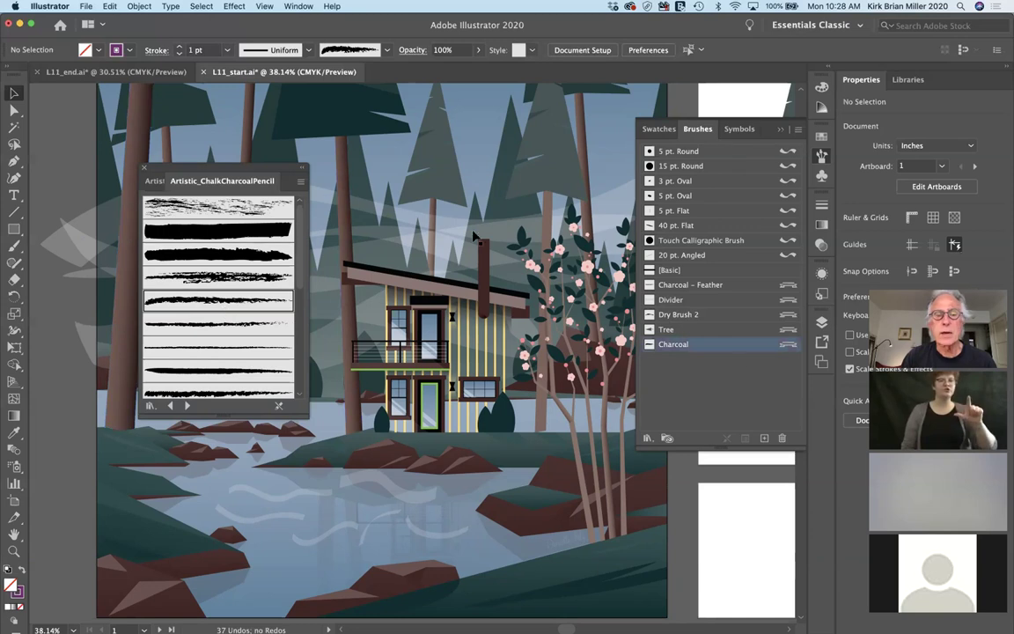
pyautogui.click(144, 171)
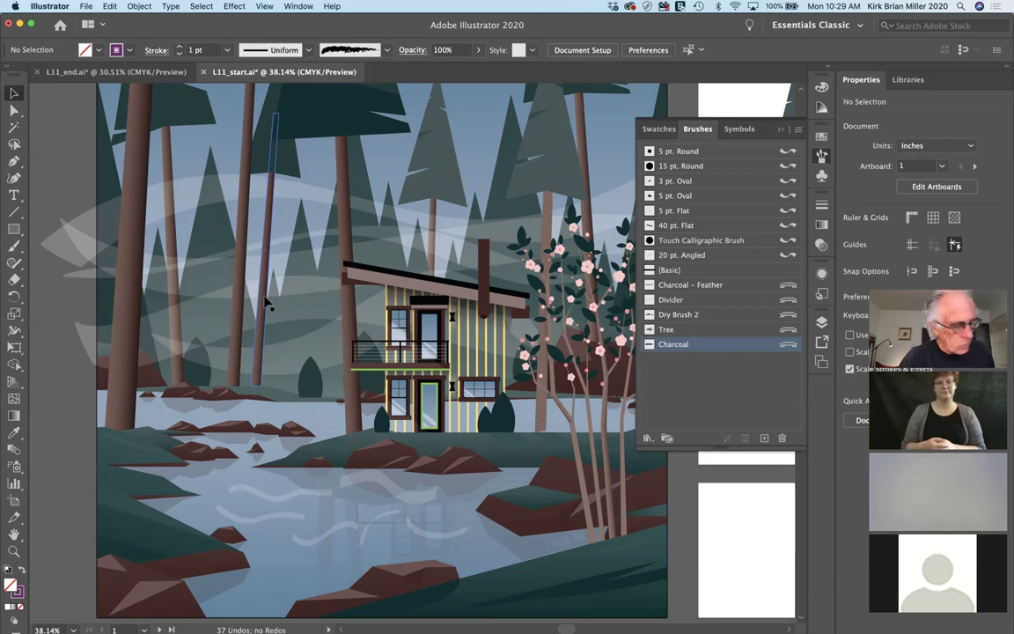
# Set the stroke weight to 10 pt and paint a curved purple stroke with the Charcoal brush on the lake's left bank
pyautogui.click(190, 50)
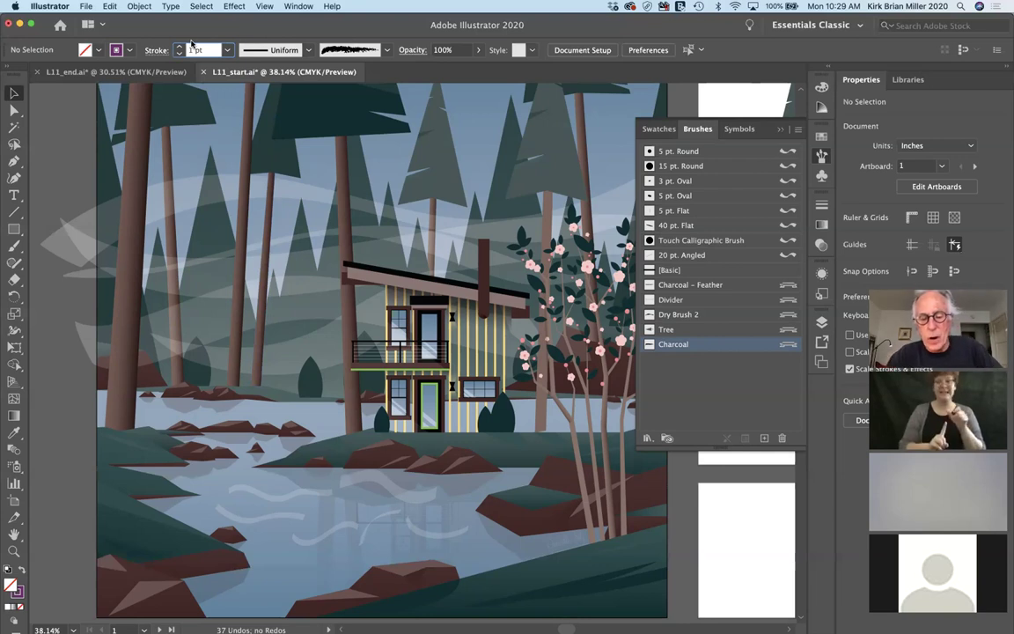
pyautogui.write('10')
pyautogui.press('Return')
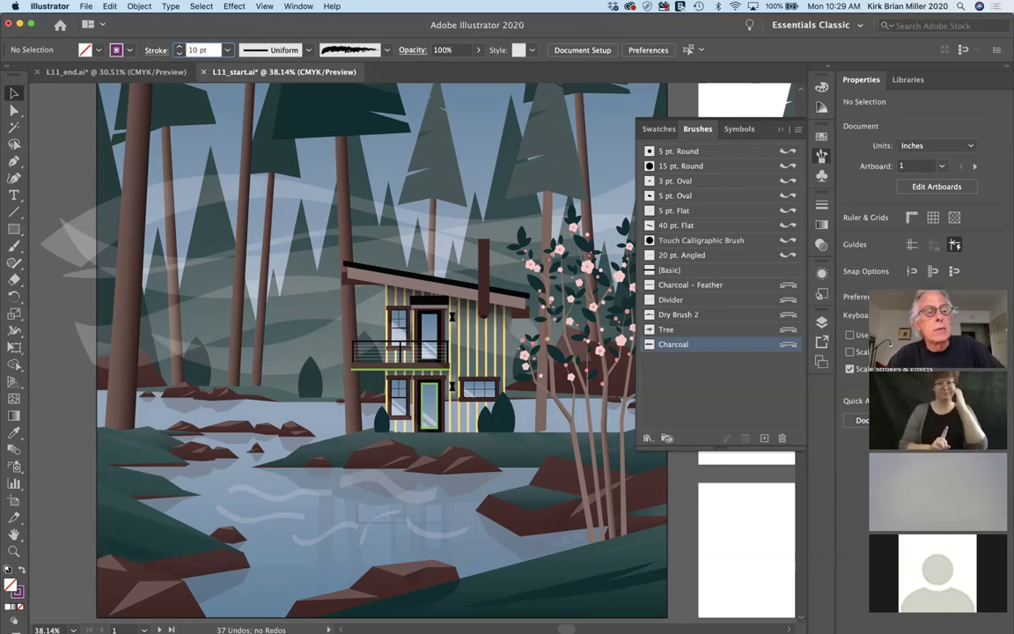
pyautogui.press('Tab')
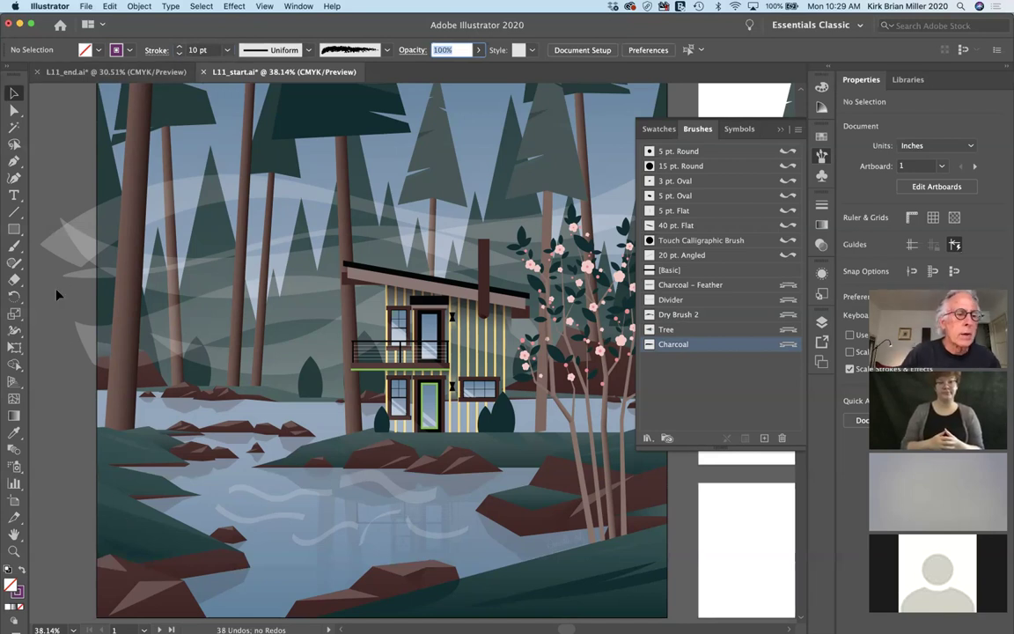
pyautogui.click(15, 244)
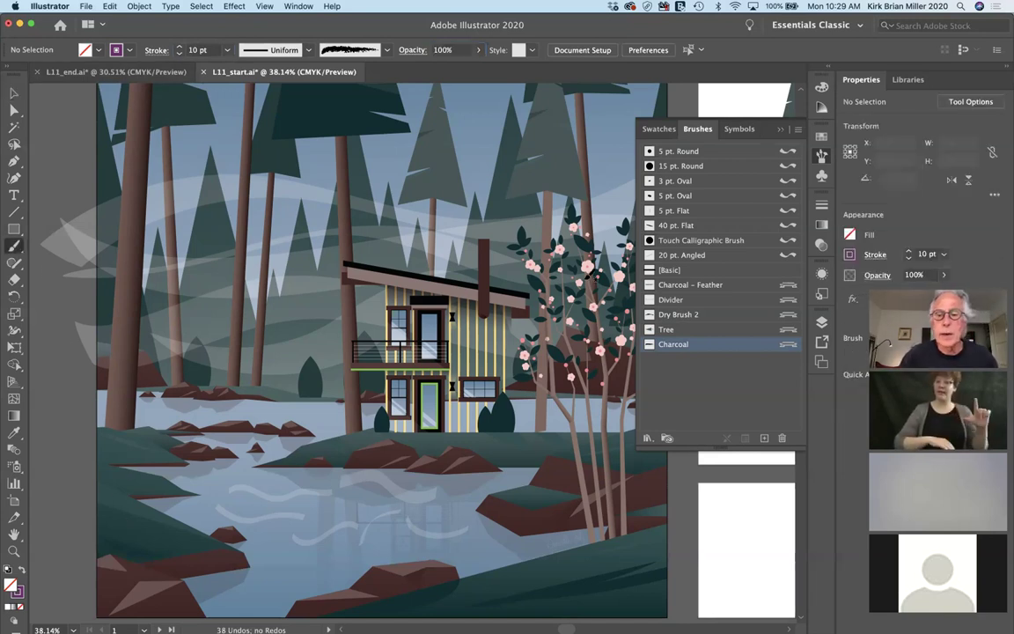
pyautogui.click(674, 345)
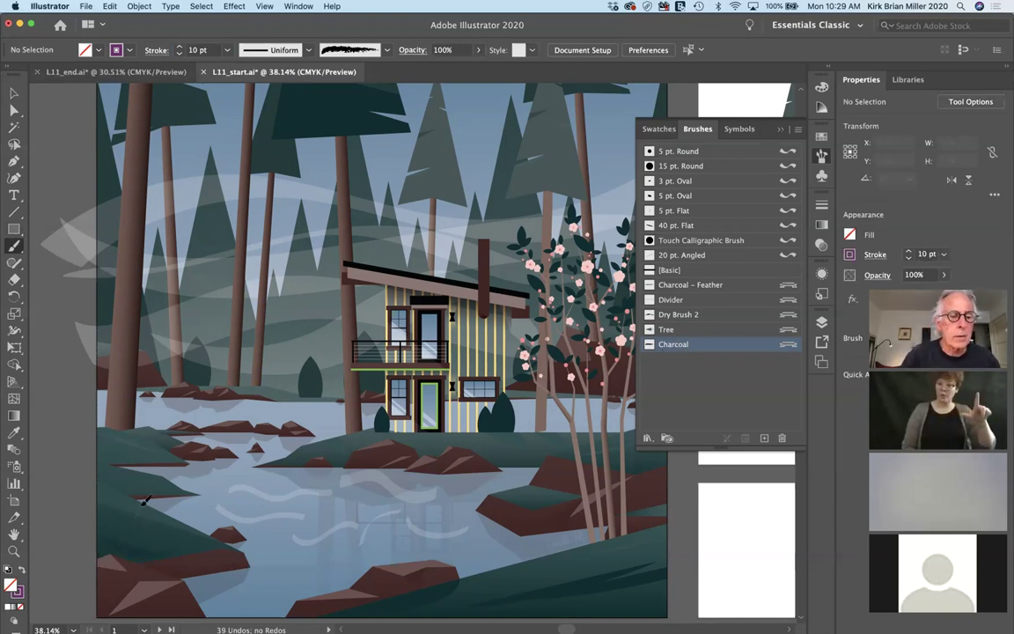
pyautogui.moveTo(202, 474); pyautogui.dragTo(132, 509)
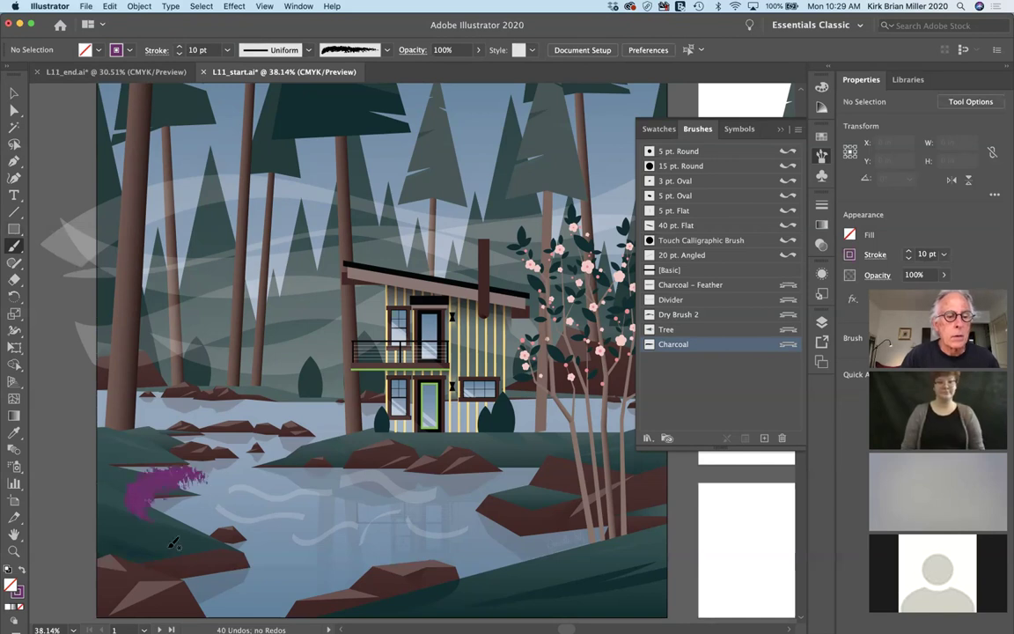
# Change the stroke color to the black swatch and return to the Paintbrush tool
pyautogui.click(22, 599)
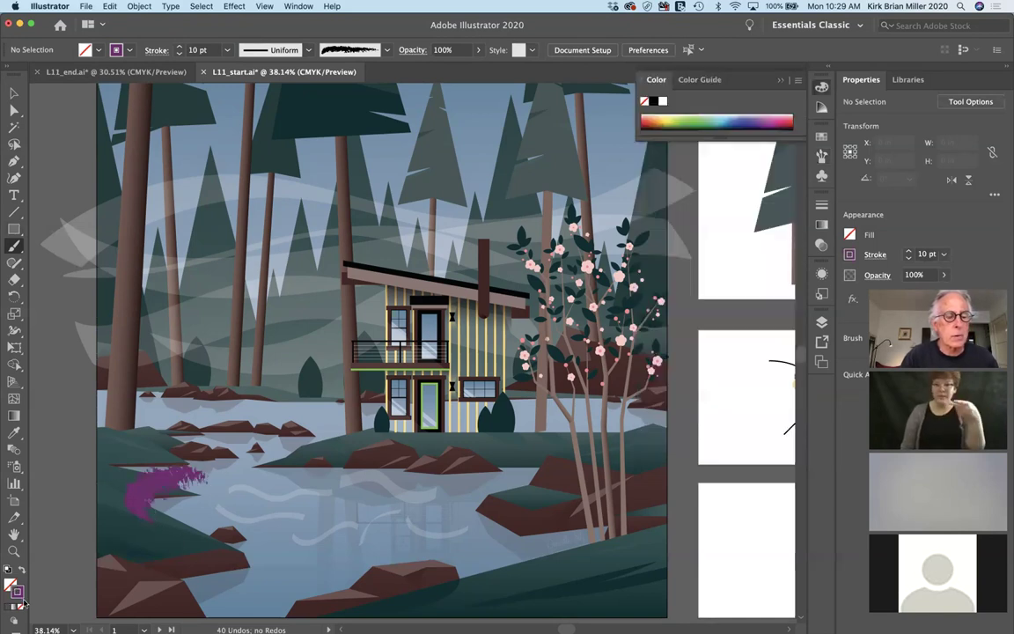
pyautogui.click(132, 49)
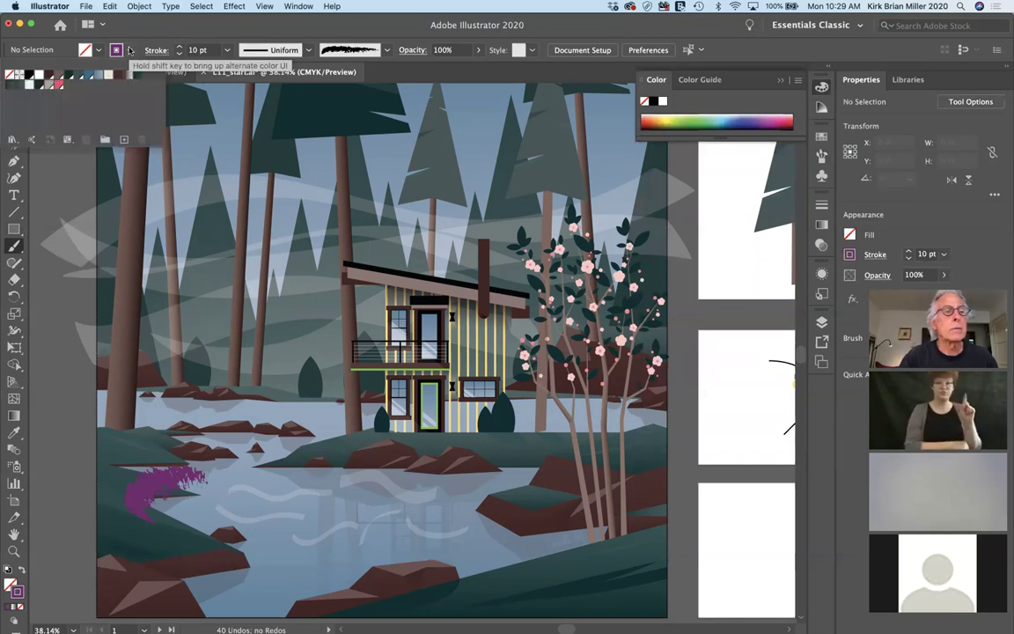
pyautogui.click(79, 77)
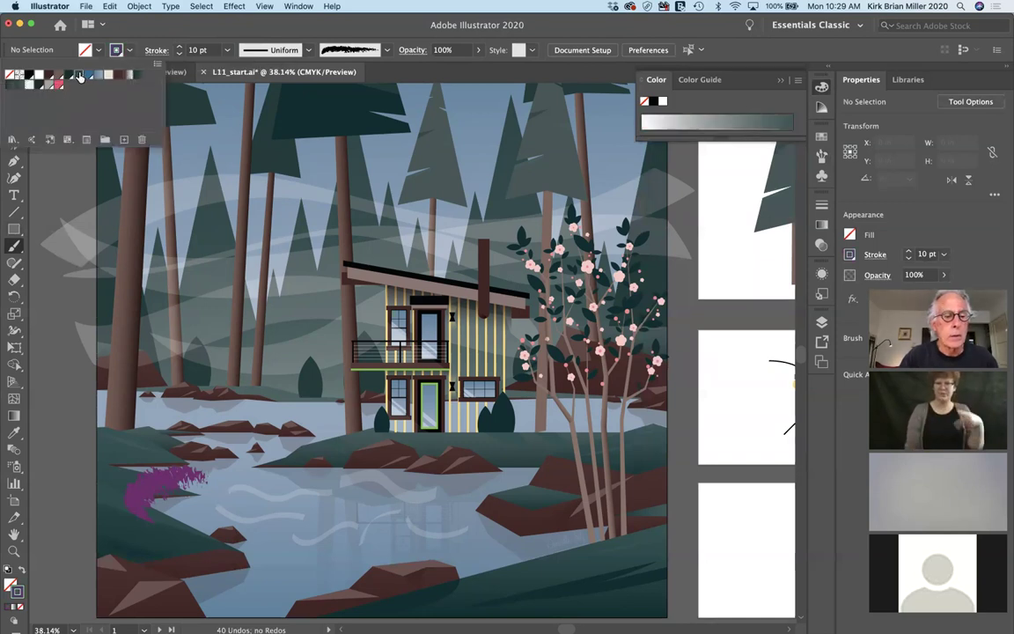
pyautogui.click(28, 75)
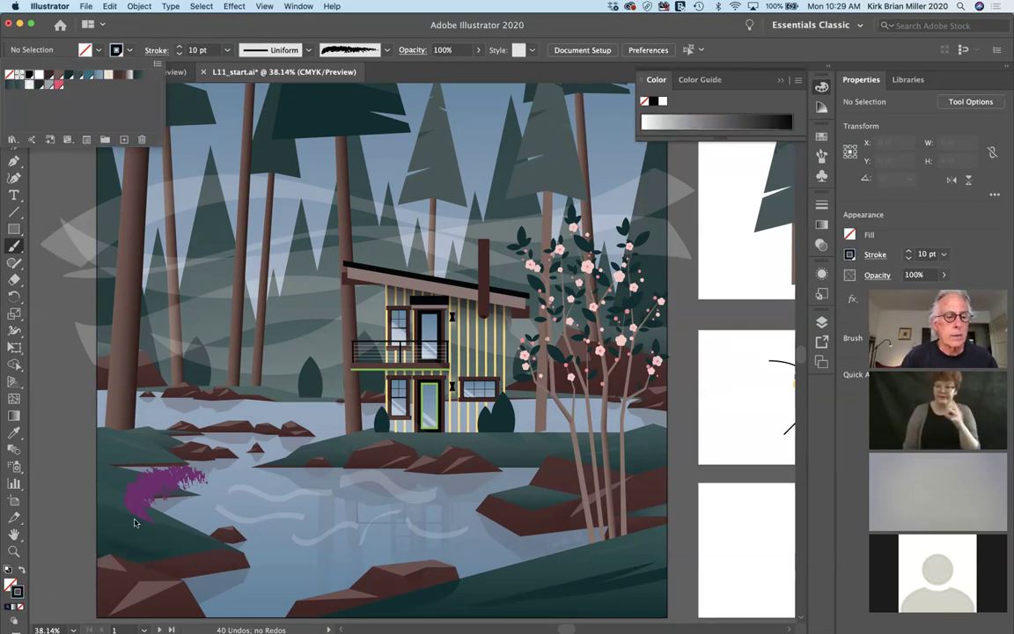
pyautogui.click(14, 250)
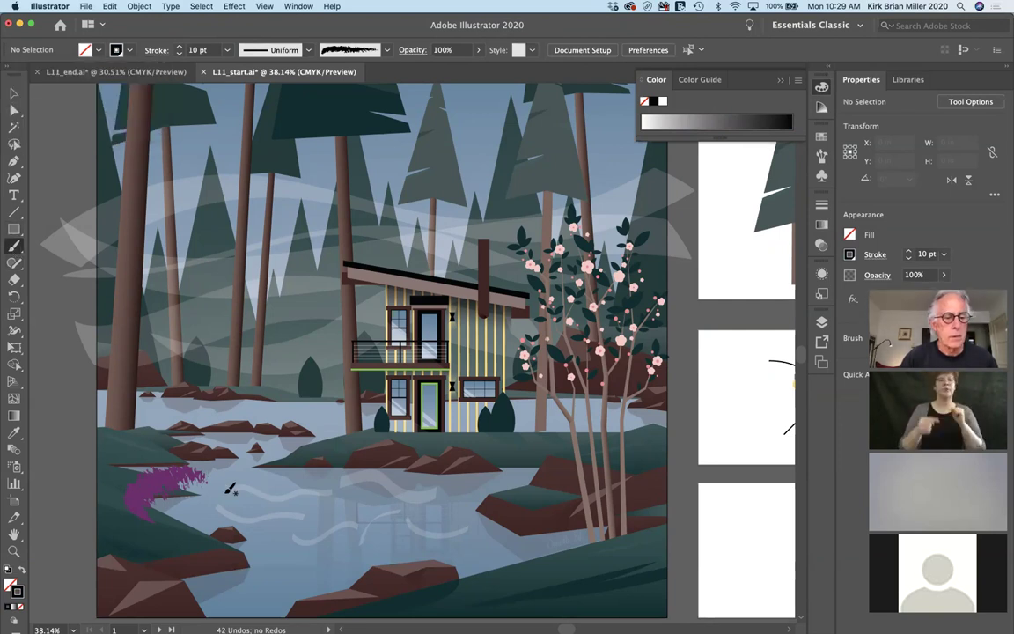
# Paint several overlapping black Charcoal strokes over the purple one on the lake's left bank
pyautogui.moveTo(262, 463); pyautogui.dragTo(142, 512)
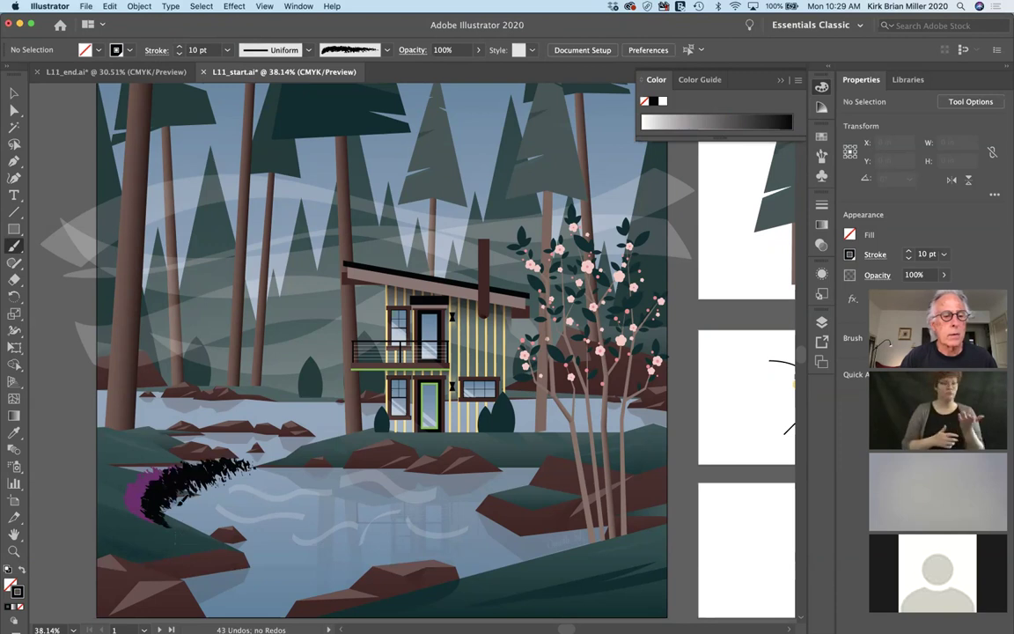
pyautogui.moveTo(132, 387); pyautogui.dragTo(200, 534)
pyautogui.moveTo(188, 486)
pyautogui.mouseDown()
pyautogui.moveTo(146, 423)
pyautogui.moveTo(111, 414)
pyautogui.mouseUp()
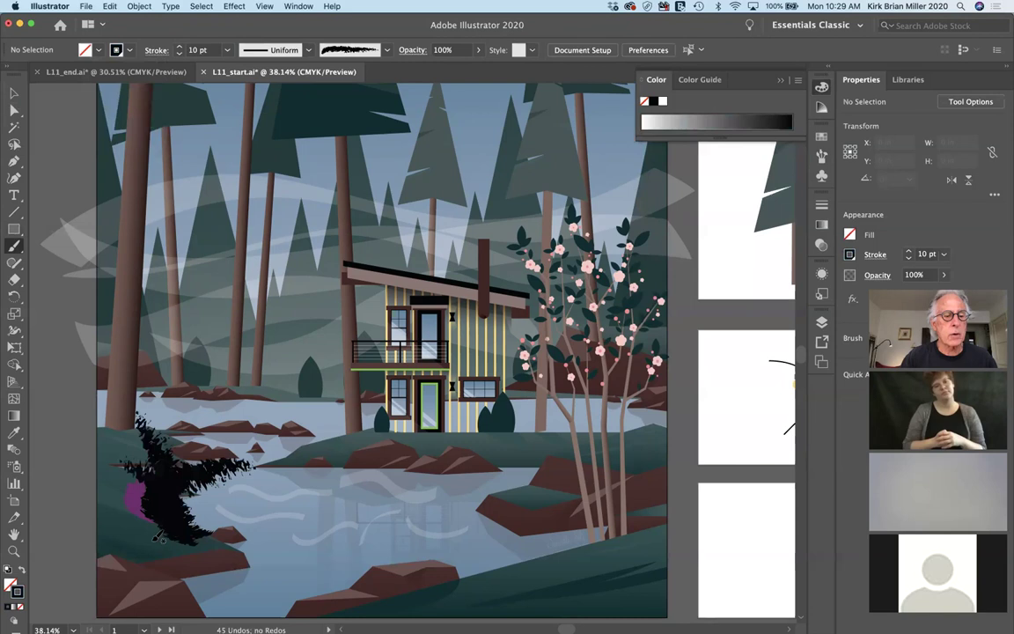
pyautogui.moveTo(91, 426); pyautogui.dragTo(96, 501)
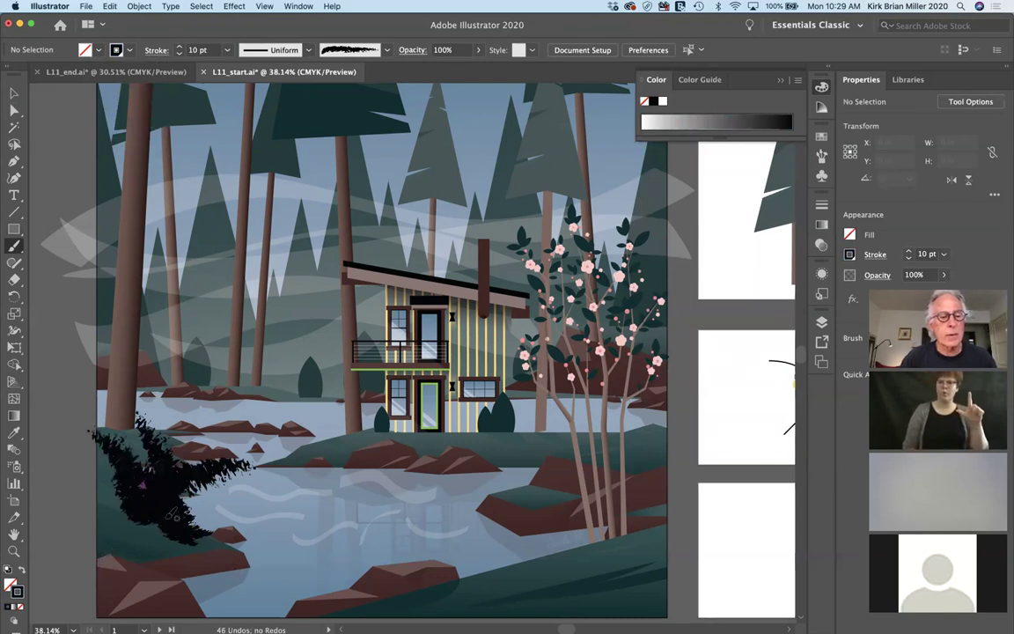
pyautogui.moveTo(236, 452); pyautogui.dragTo(259, 471)
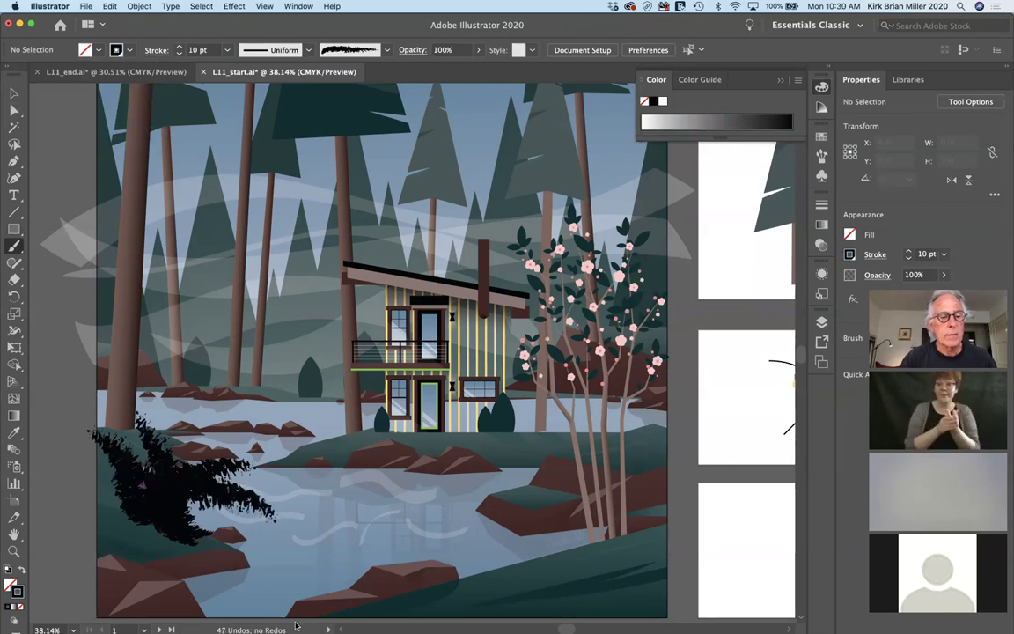
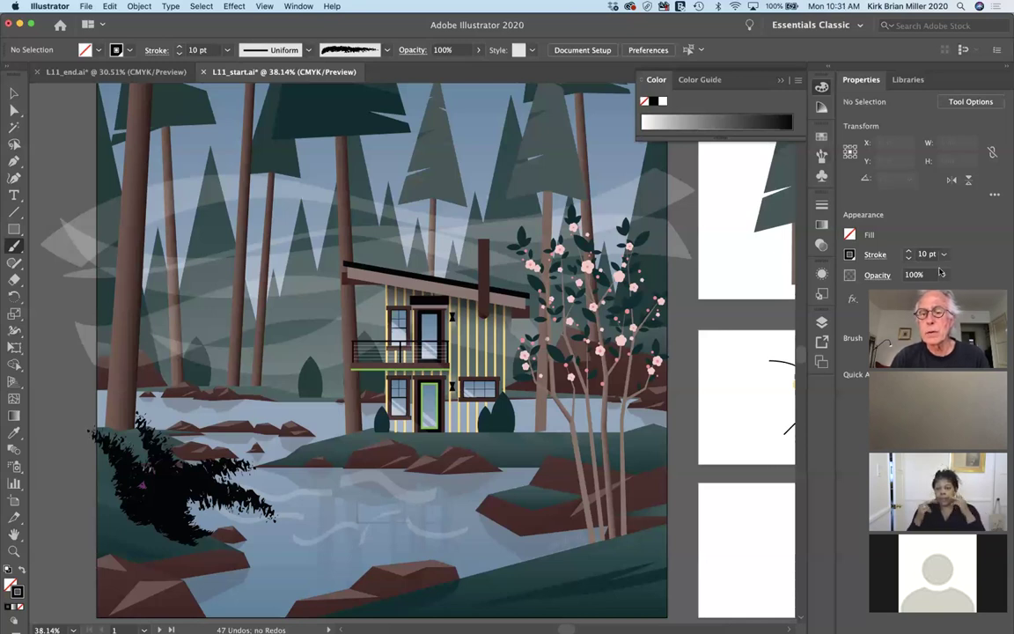
# Switch the active layer to Cabin and back to Artwork in the layer list
pyautogui.click(820, 324)
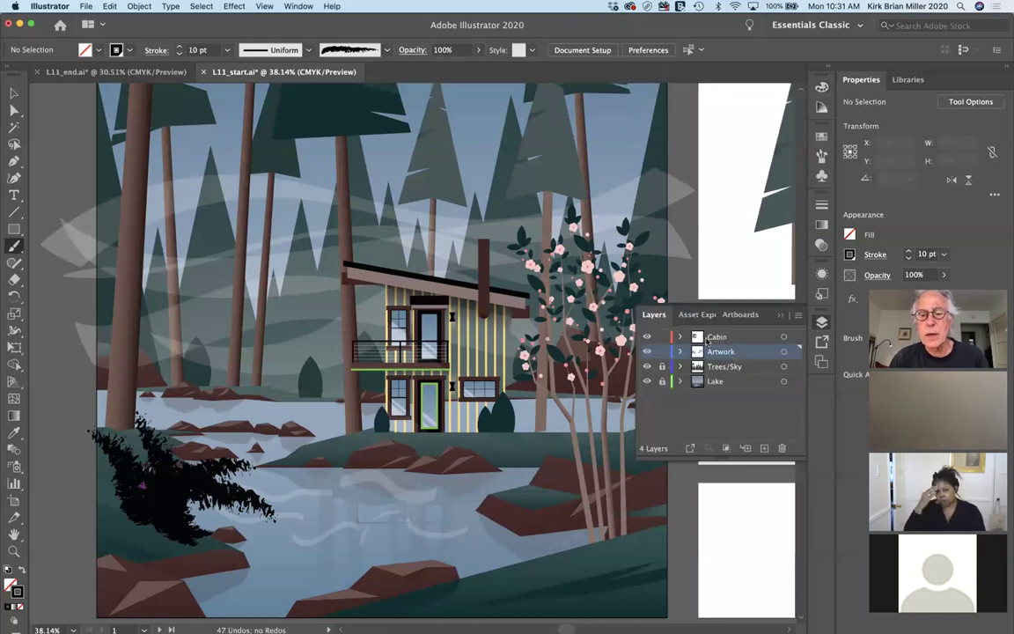
pyautogui.click(735, 338)
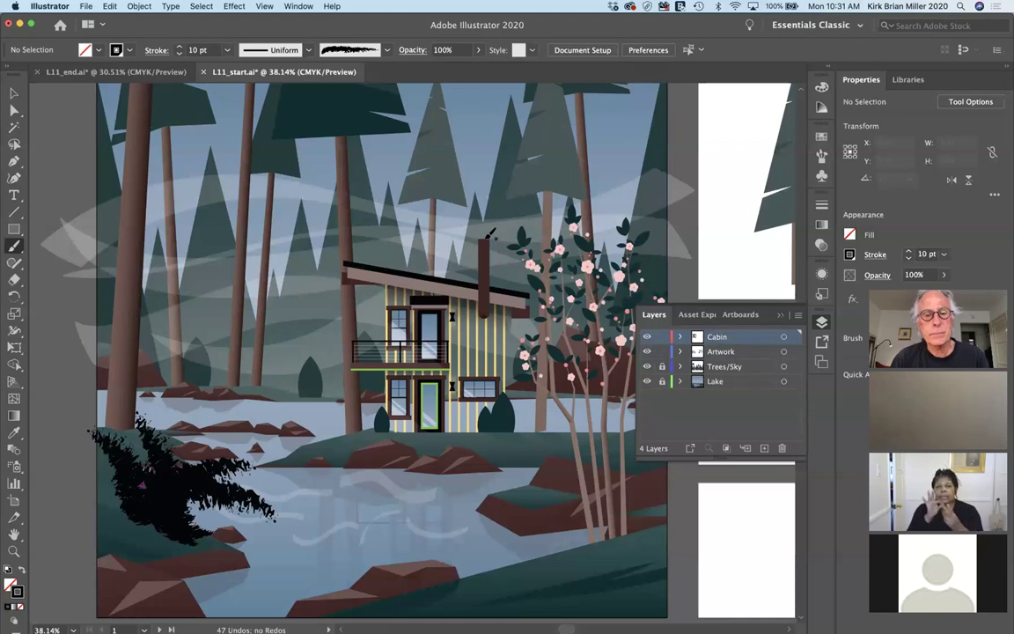
pyautogui.click(753, 352)
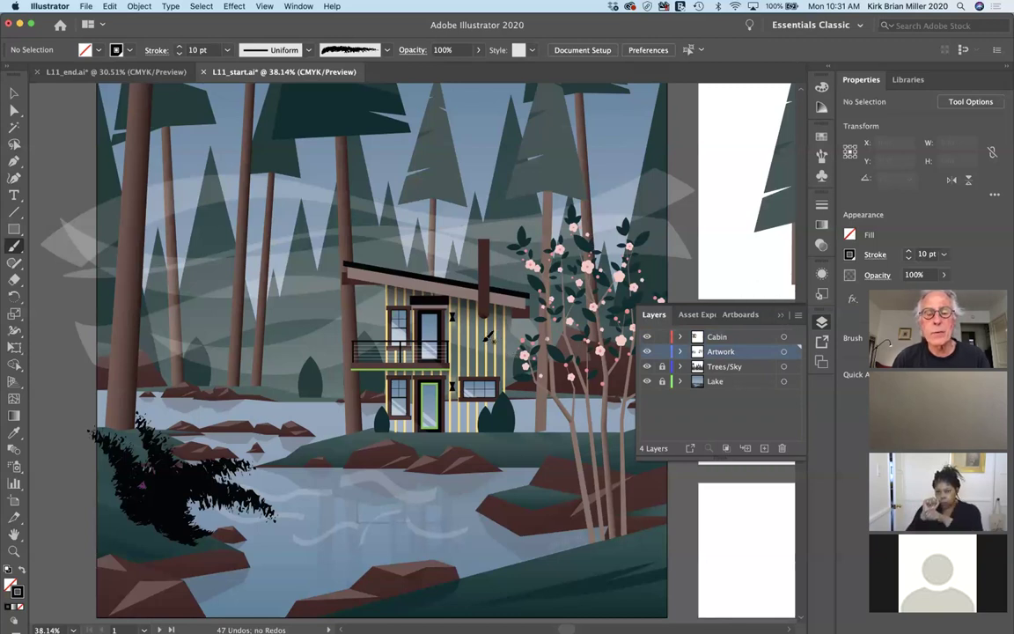
pyautogui.click(778, 315)
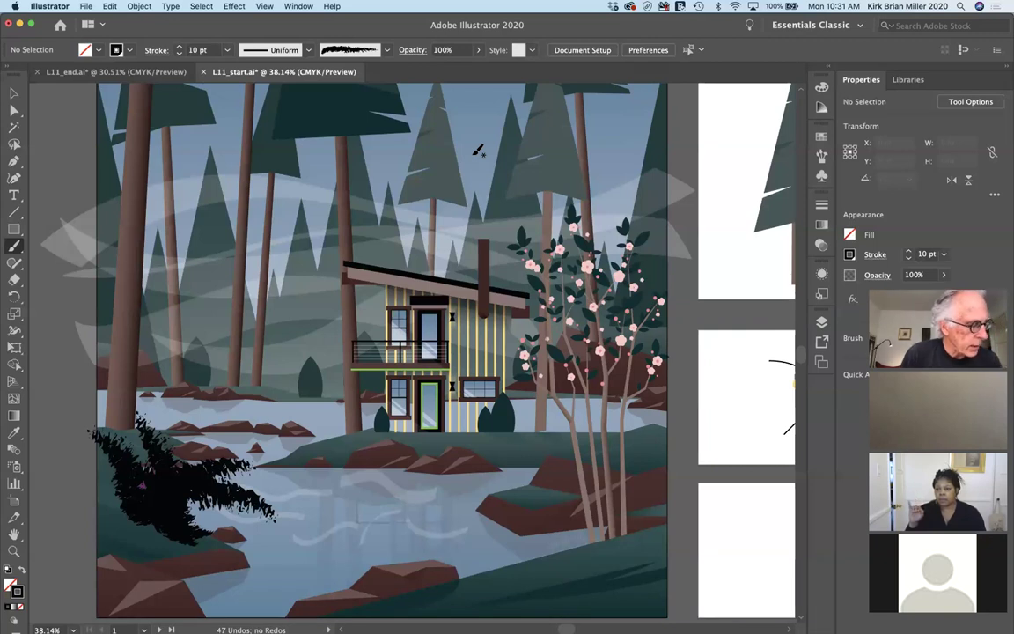
# Show the bristle brushes in the document's brush list
pyautogui.click(821, 155)
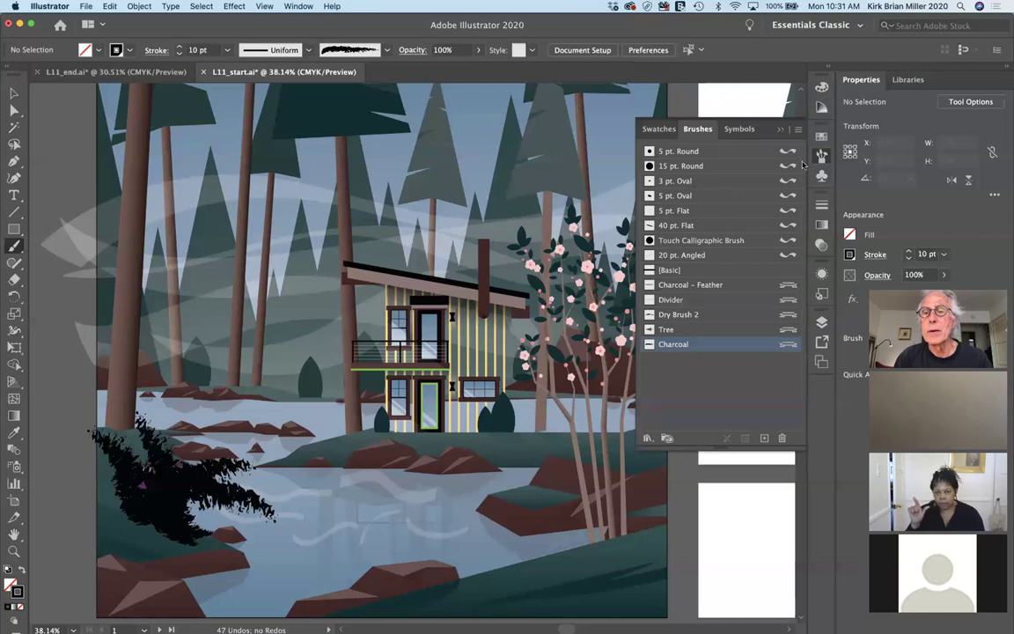
pyautogui.click(798, 130)
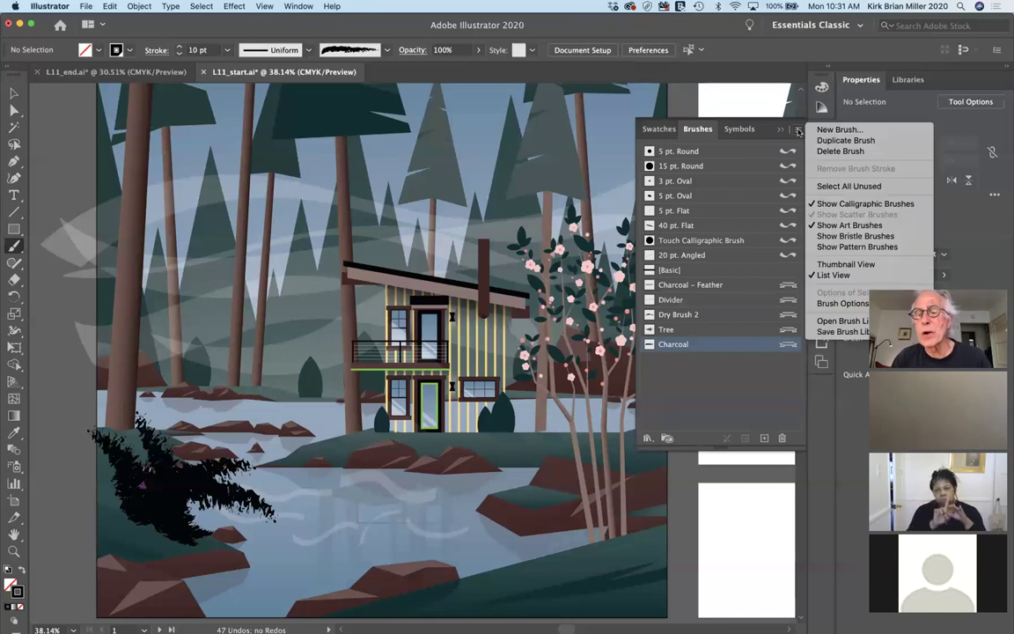
pyautogui.click(849, 236)
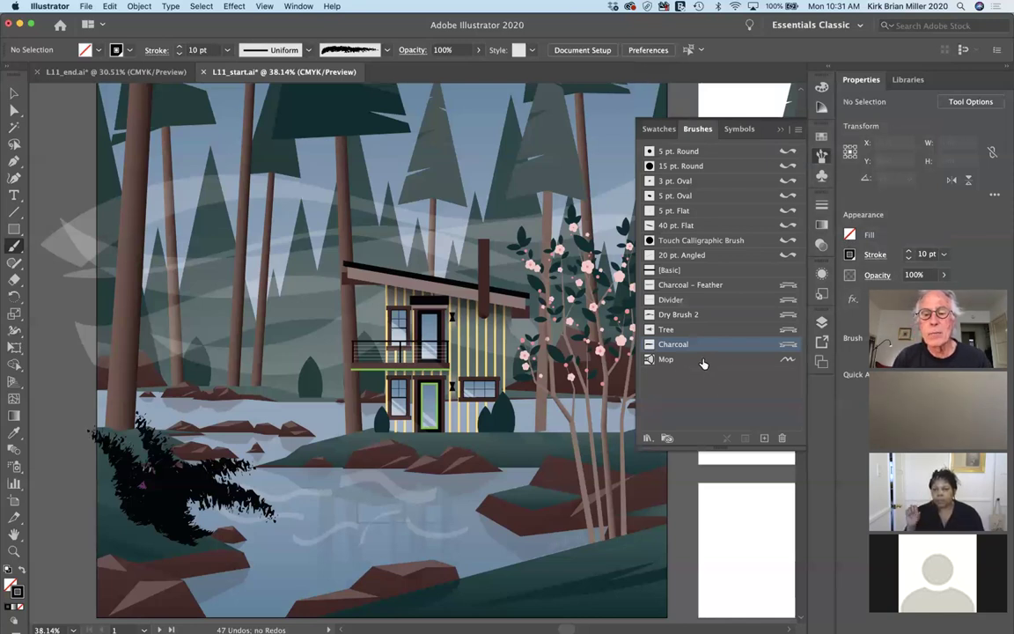
# Add the 3.00 Fan brush from the Bristle Brush Library to the document's brushes and close the library
pyautogui.click(648, 439)
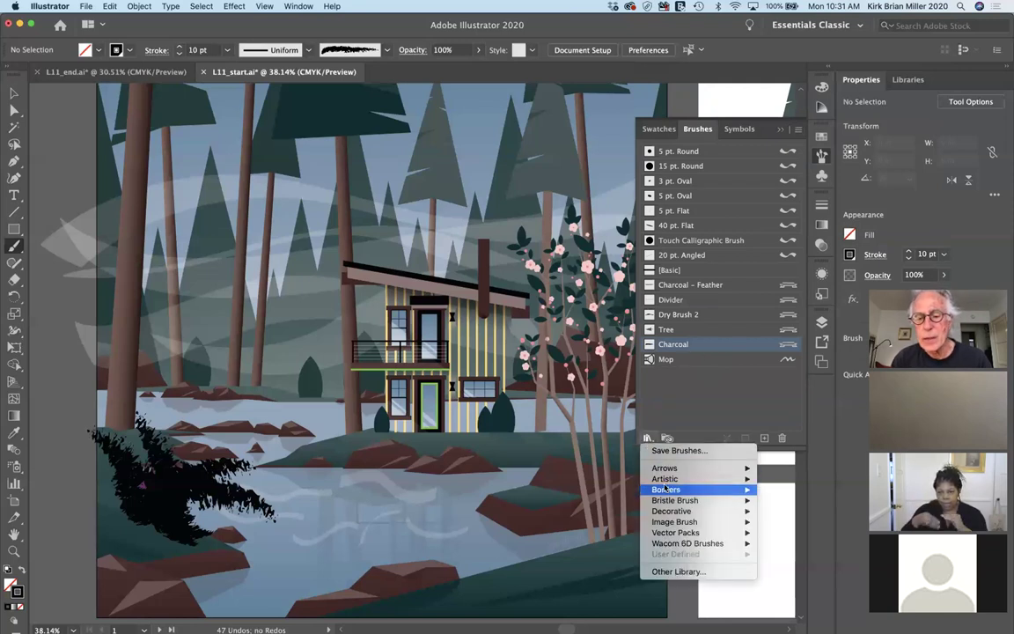
pyautogui.moveTo(672, 502)
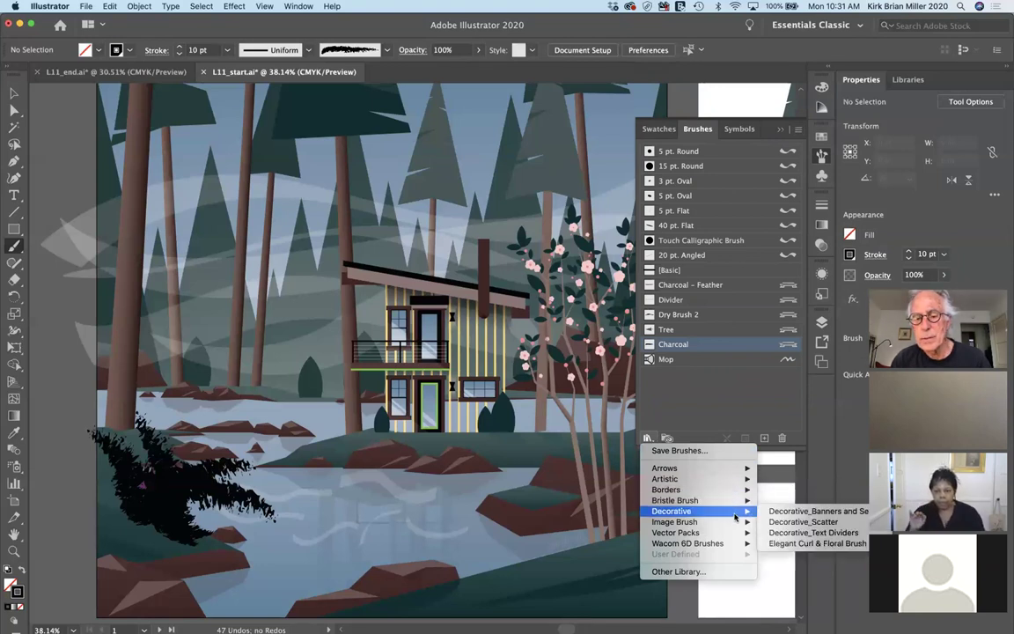
pyautogui.moveTo(744, 500)
pyautogui.click(778, 500)
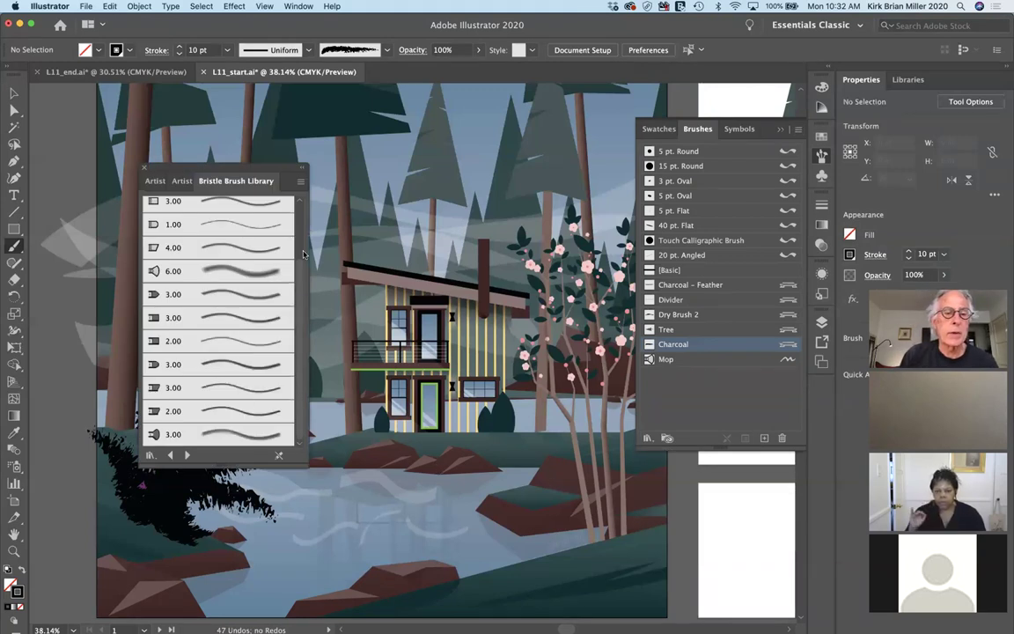
pyautogui.click(242, 434)
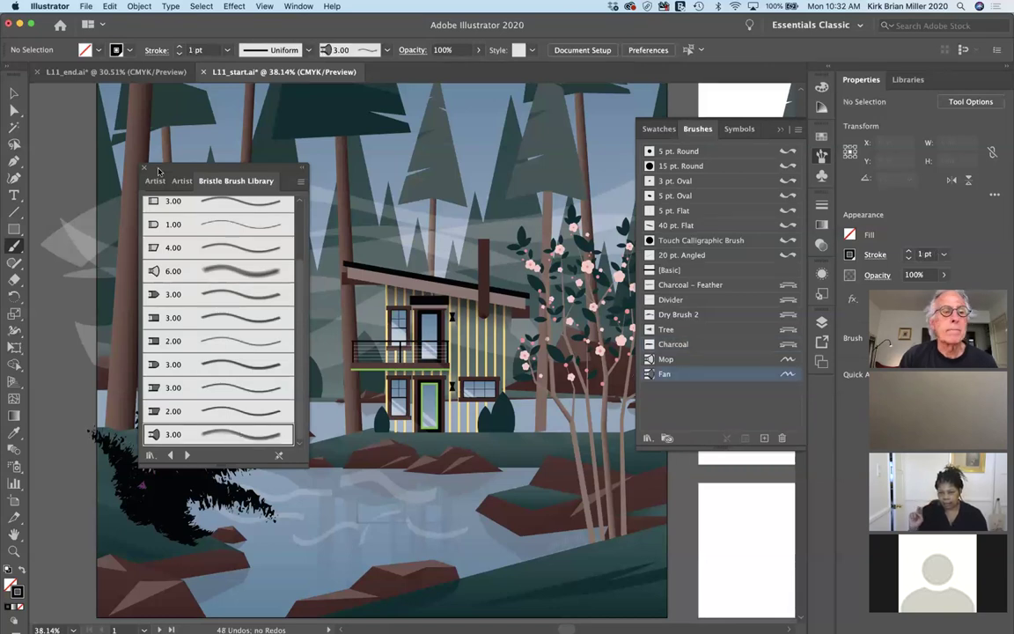
pyautogui.click(145, 167)
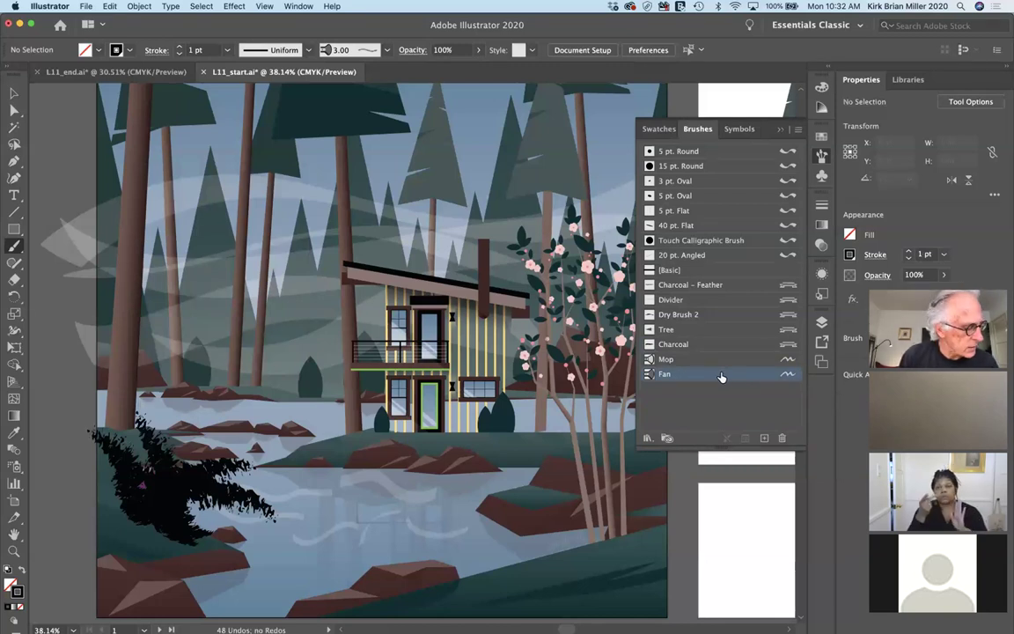
# Review the Fan brush's options, accept them as they are, and set the stroke color to white
pyautogui.doubleClick(721, 377)
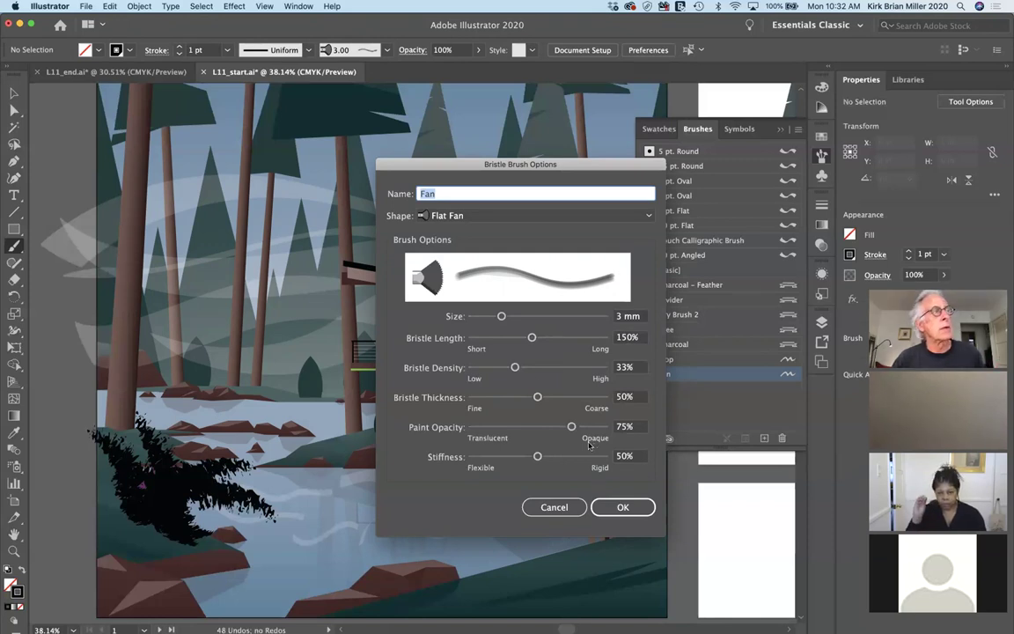
pyautogui.click(622, 508)
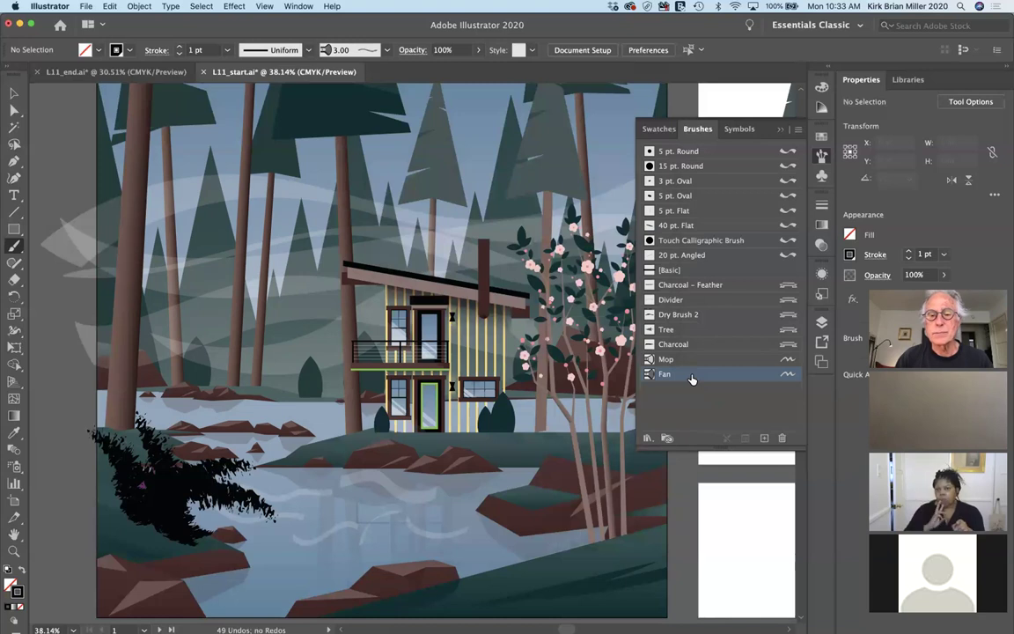
pyautogui.click(128, 50)
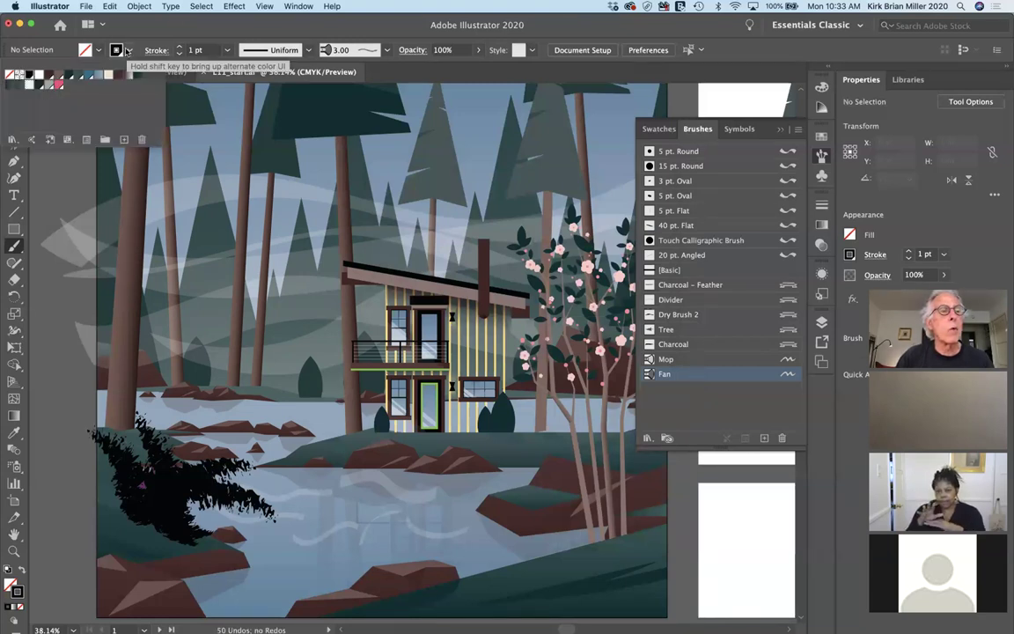
pyautogui.click(38, 77)
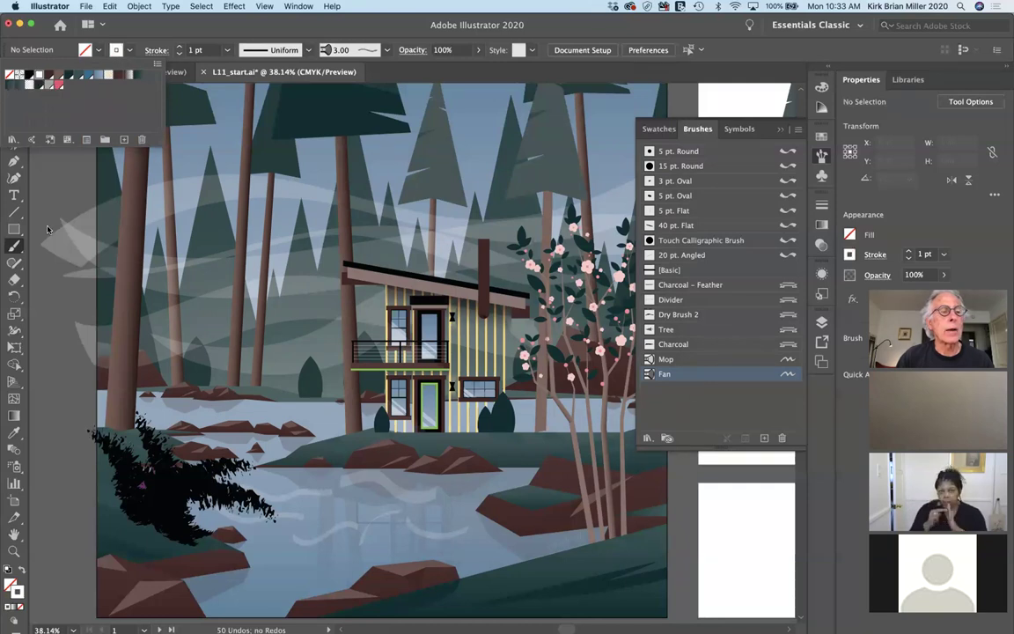
pyautogui.click(39, 170)
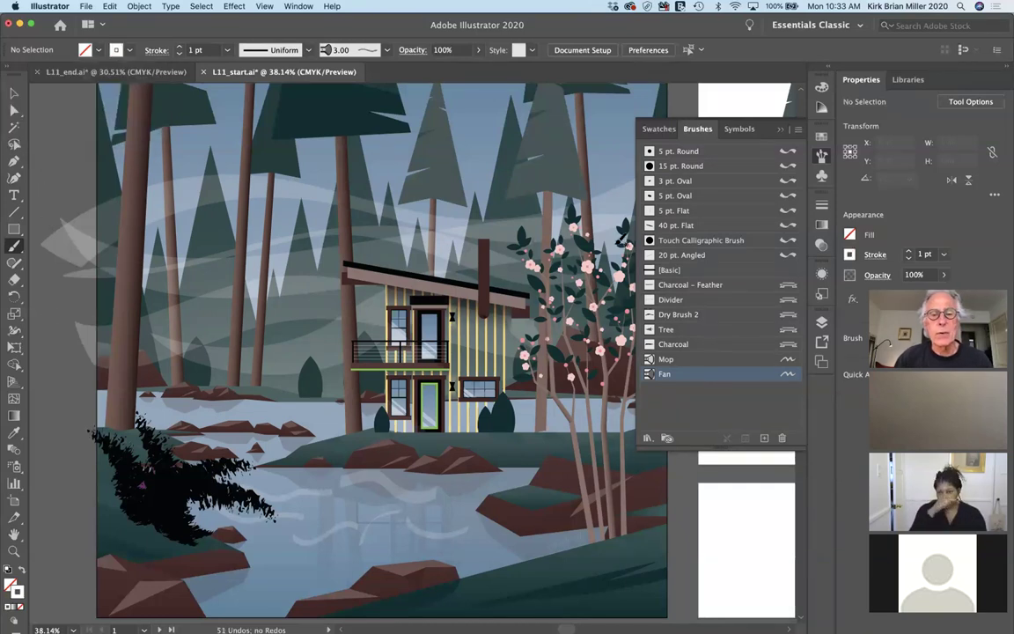
# Try painting two white 1 pt Fan strokes as smoke above the cabin's chimney, and undo both
pyautogui.moveTo(485, 238)
pyautogui.mouseDown()
pyautogui.moveTo(470, 182)
pyautogui.moveTo(486, 139)
pyautogui.mouseUp()
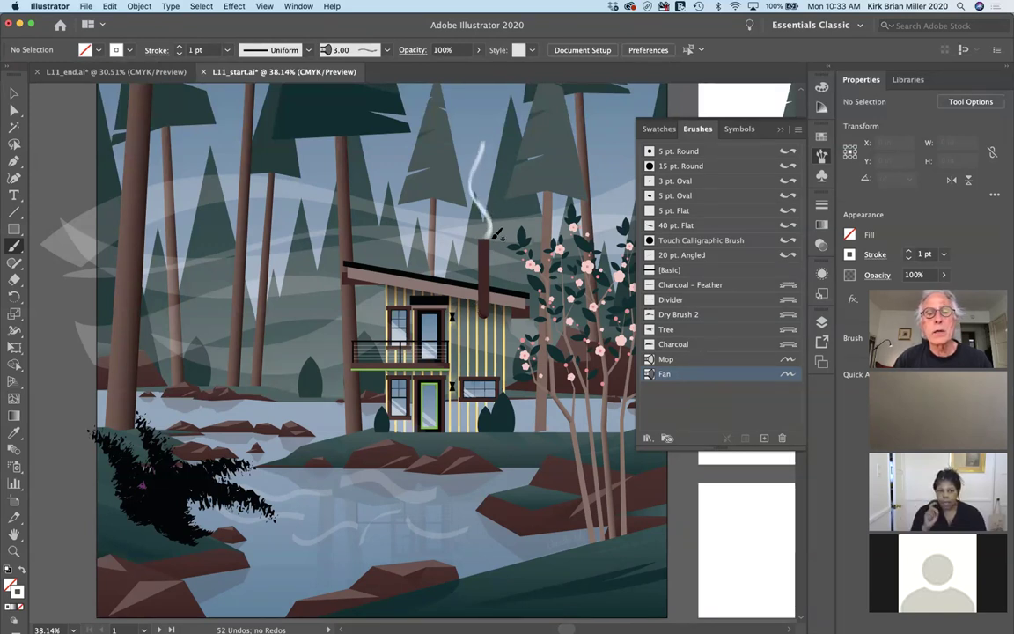
pyautogui.moveTo(469, 211)
pyautogui.mouseDown()
pyautogui.moveTo(430, 167)
pyautogui.moveTo(456, 136)
pyautogui.mouseUp()
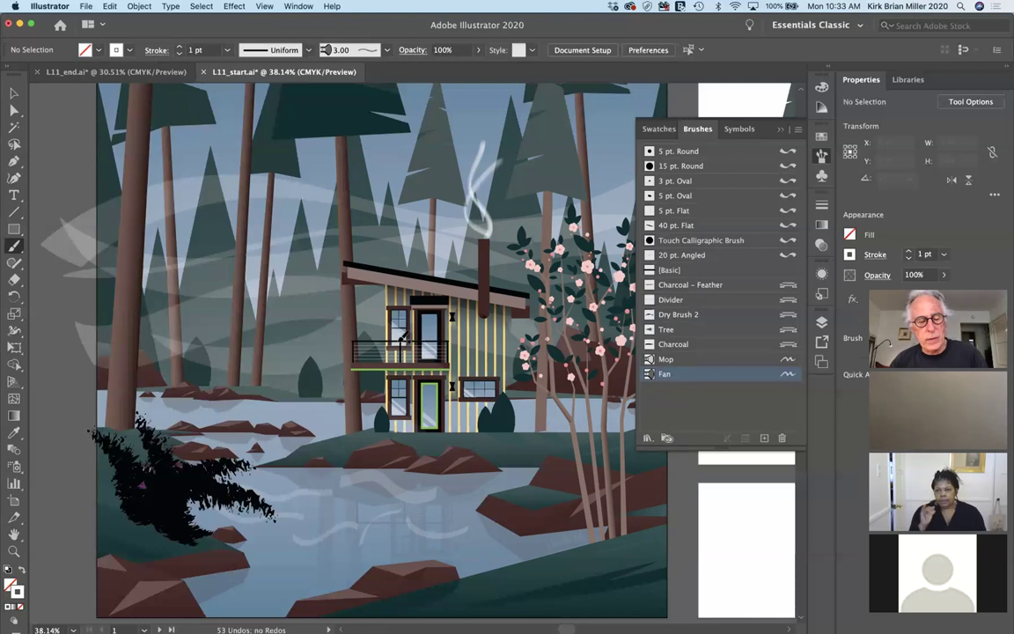
pyautogui.press('super+z')
pyautogui.press('super+z')
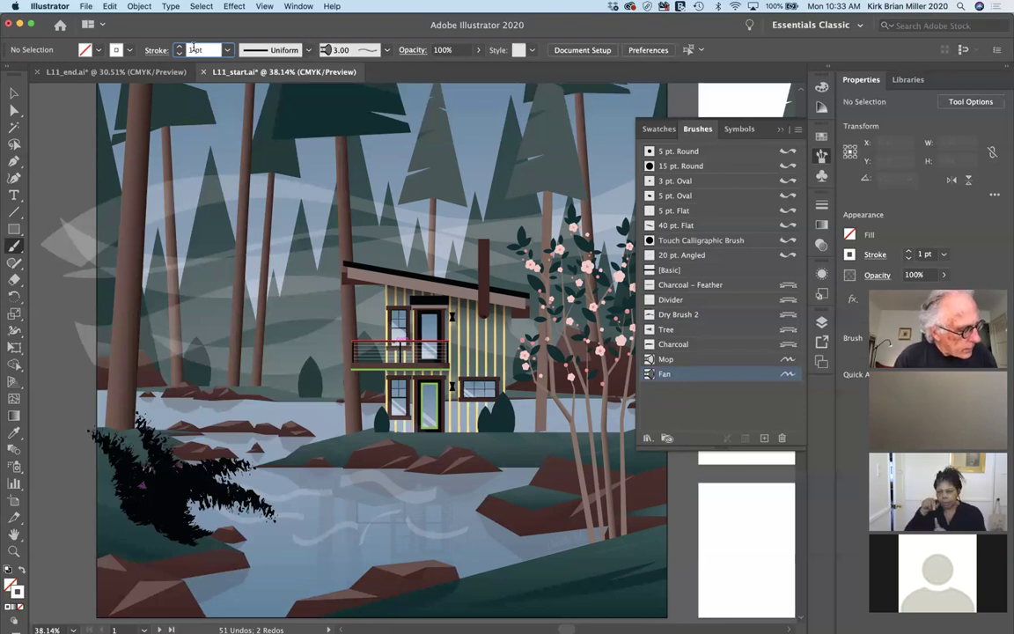
# Set the stroke weight to 3 pt and paint three overlapping white Fan strokes as smoke rising from the chimney
pyautogui.click(190, 49)
pyautogui.press('BackSpace')
pyautogui.write('3')
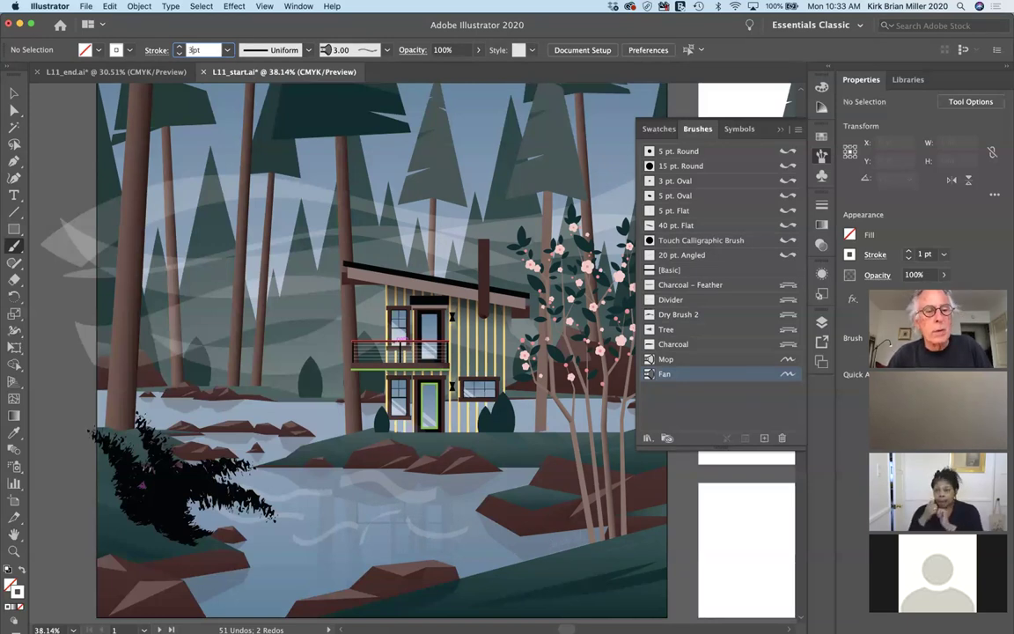
pyautogui.press('Tab')
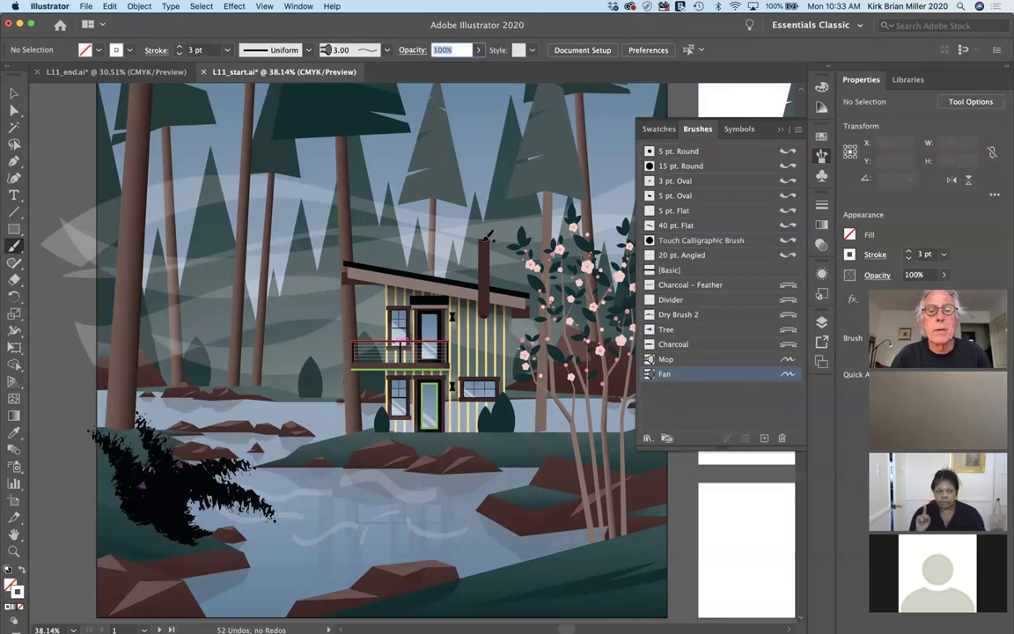
pyautogui.moveTo(485, 236)
pyautogui.mouseDown()
pyautogui.moveTo(503, 178)
pyautogui.moveTo(475, 117)
pyautogui.mouseUp()
pyautogui.moveTo(487, 229)
pyautogui.mouseDown()
pyautogui.moveTo(468, 196)
pyautogui.moveTo(507, 144)
pyautogui.moveTo(507, 113)
pyautogui.mouseUp()
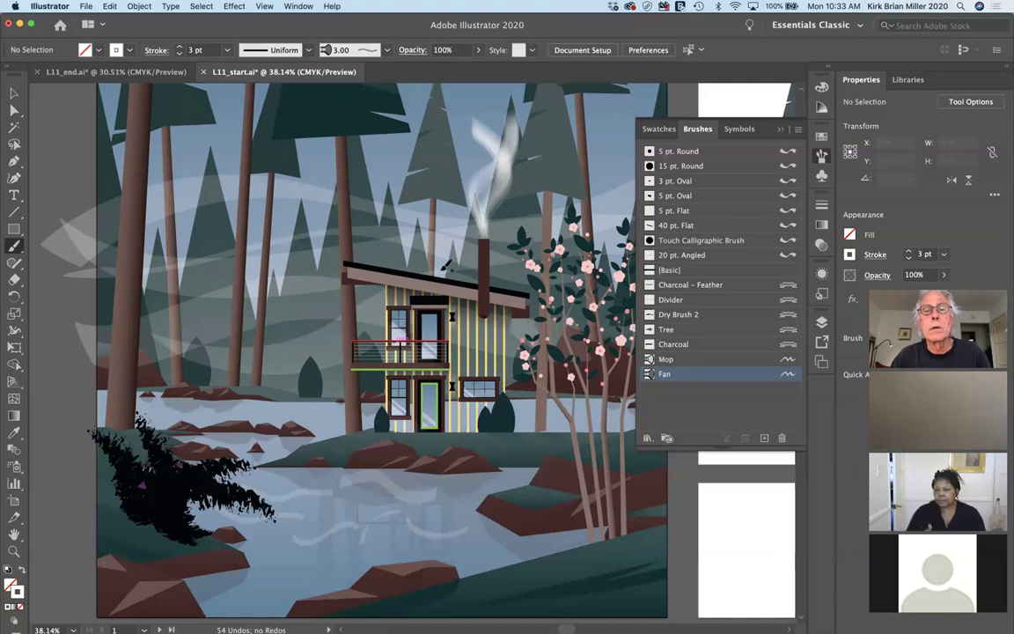
pyautogui.moveTo(493, 216); pyautogui.dragTo(419, 121)
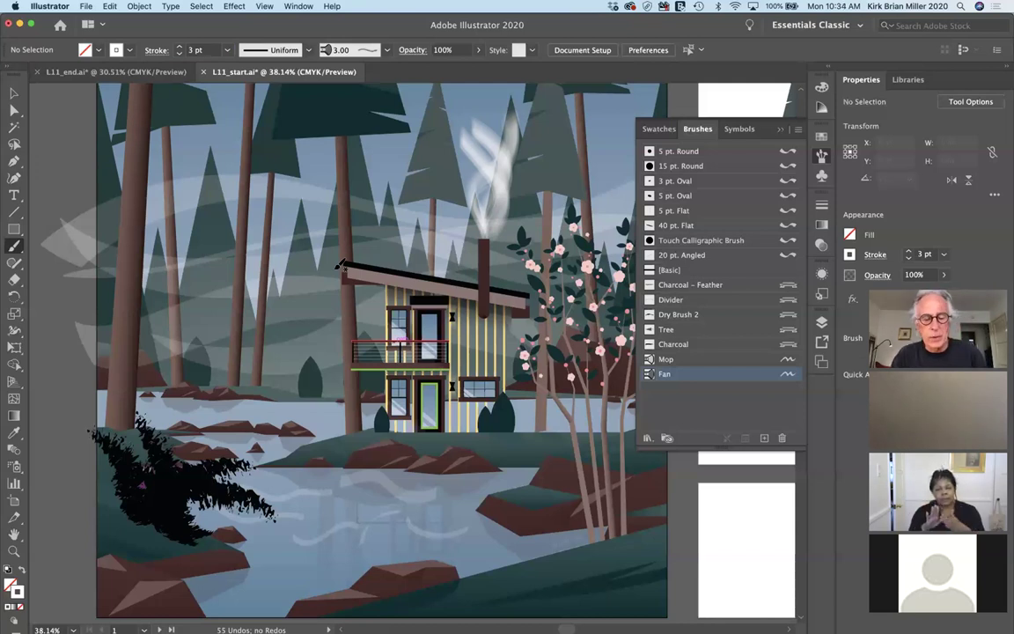
# Select one of the smoke paths in Outline view, change its stroke to the gray swatch, and return to Preview
pyautogui.press('super+y')
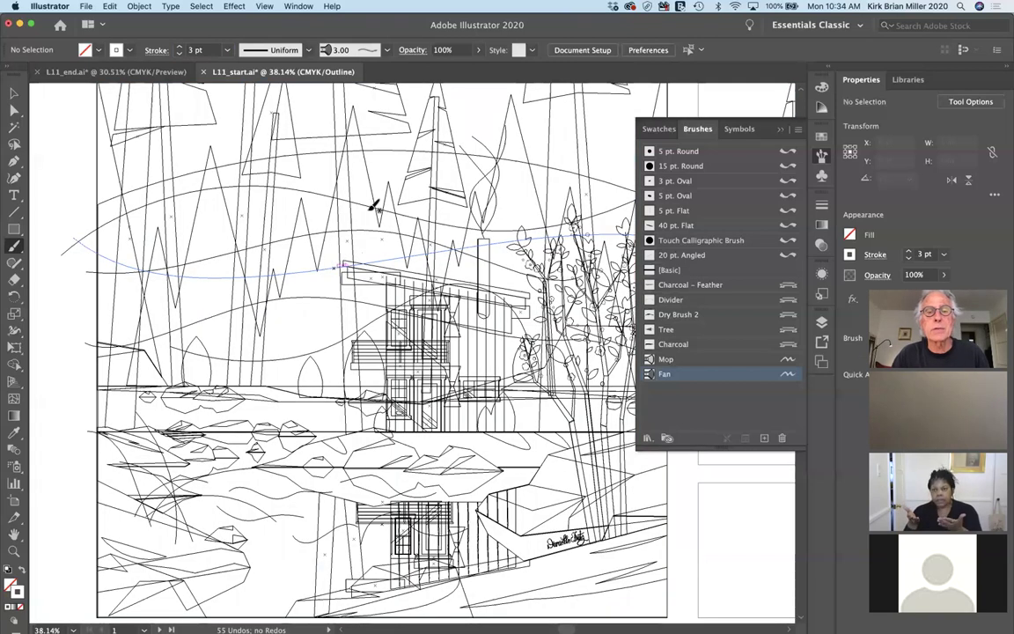
pyautogui.click(14, 93)
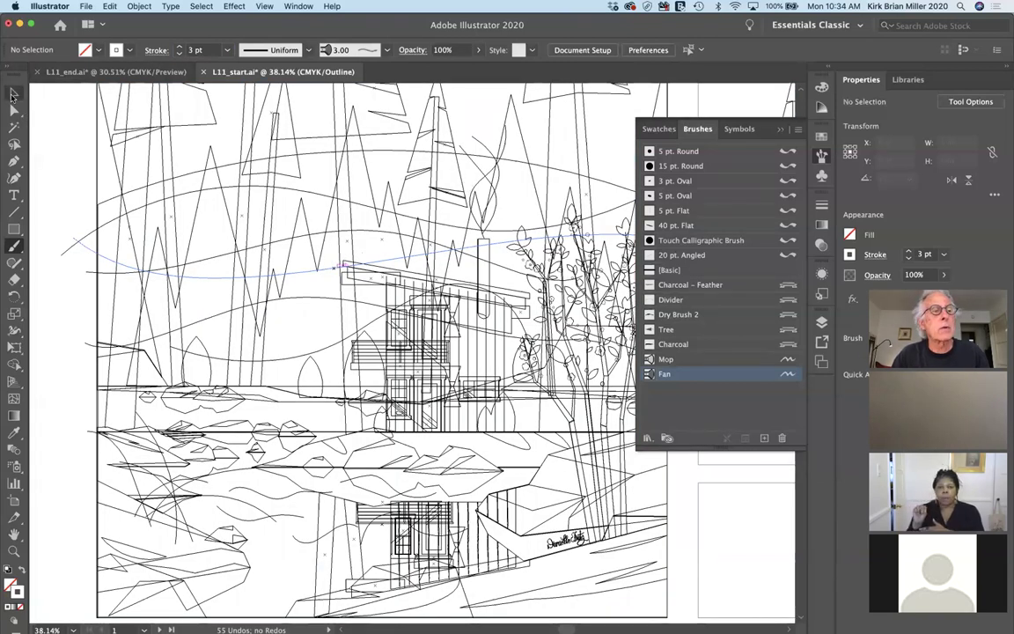
pyautogui.click(472, 205)
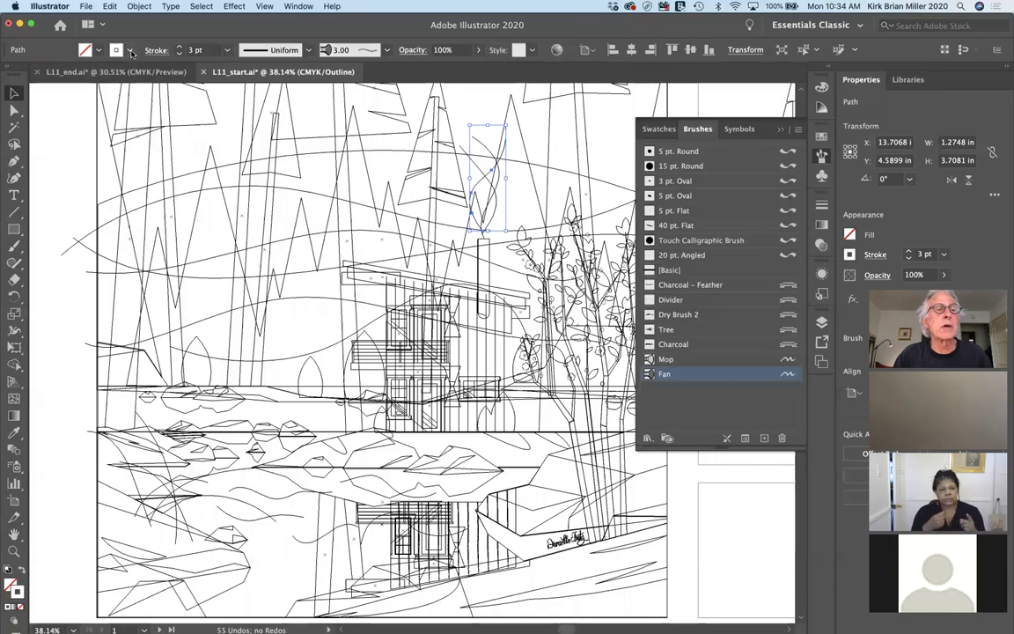
pyautogui.click(130, 54)
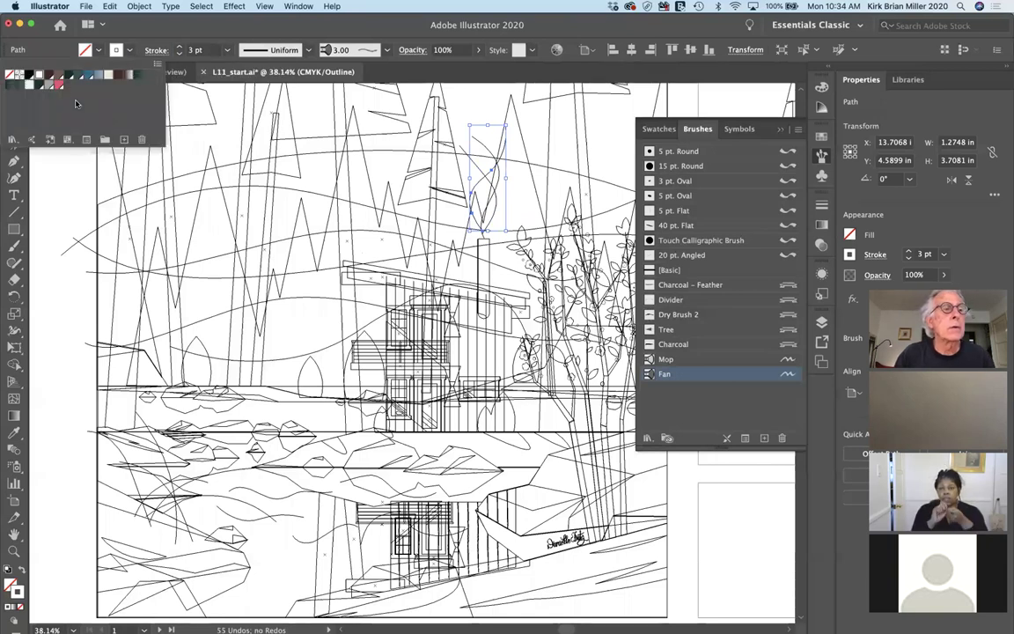
pyautogui.click(50, 84)
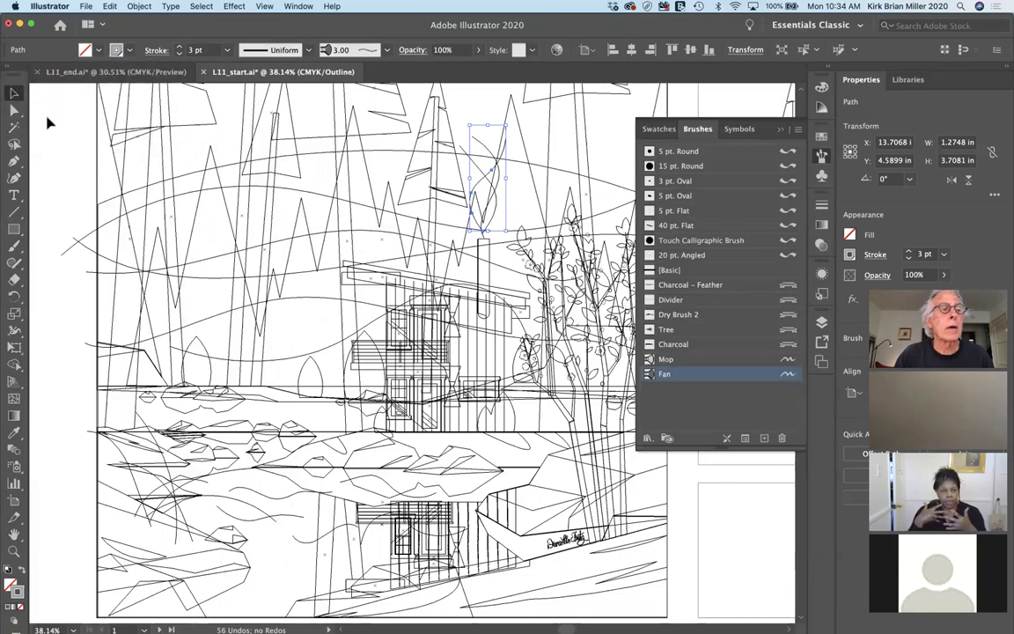
pyautogui.press('super+y')
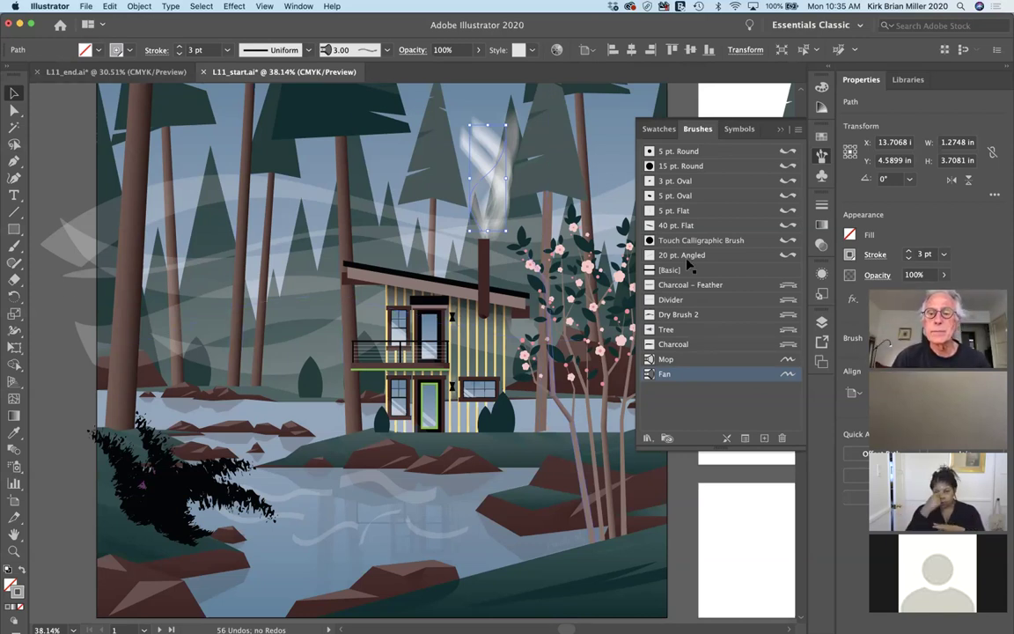
# Show the pattern brushes in the document's brush list
pyautogui.click(799, 129)
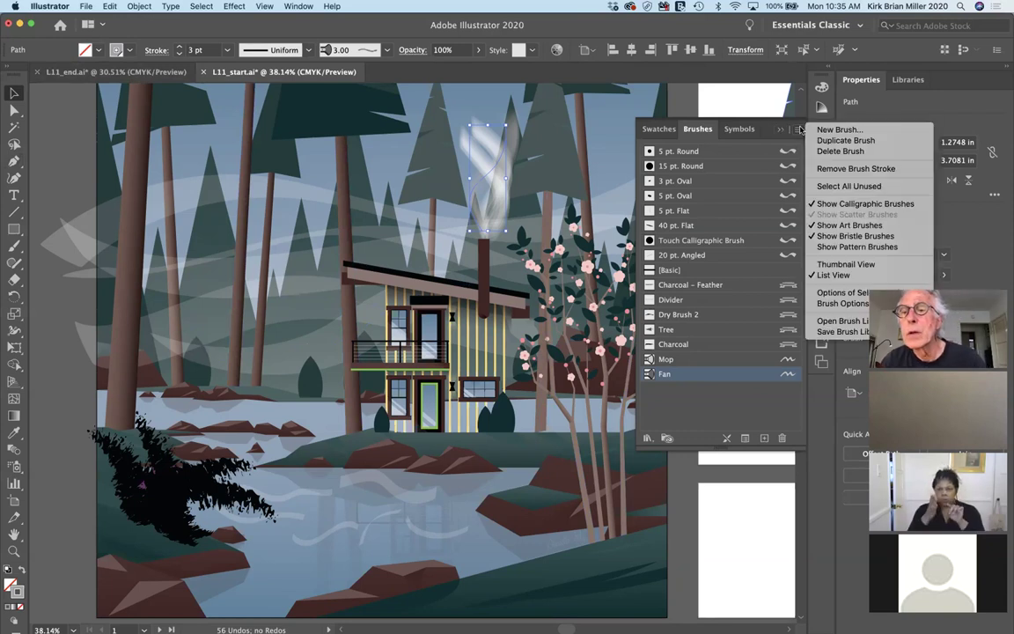
pyautogui.click(866, 247)
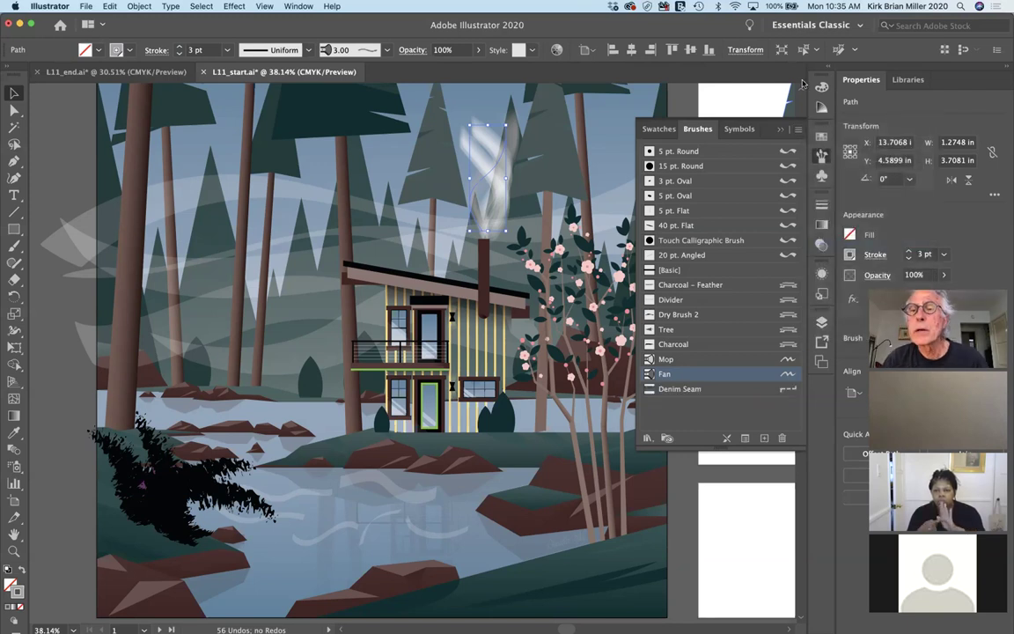
pyautogui.click(777, 128)
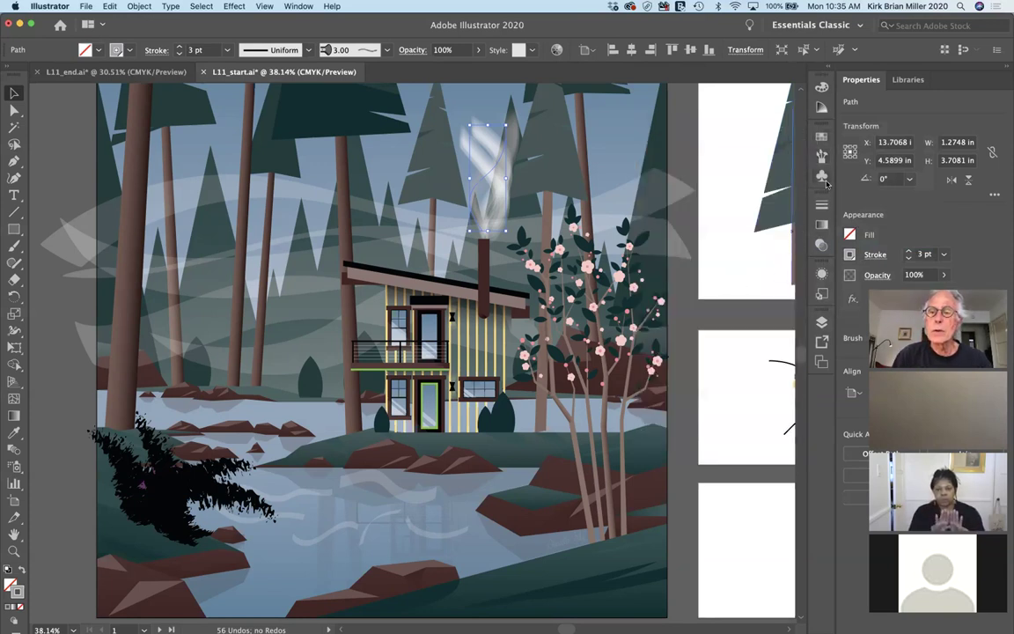
pyautogui.click(822, 155)
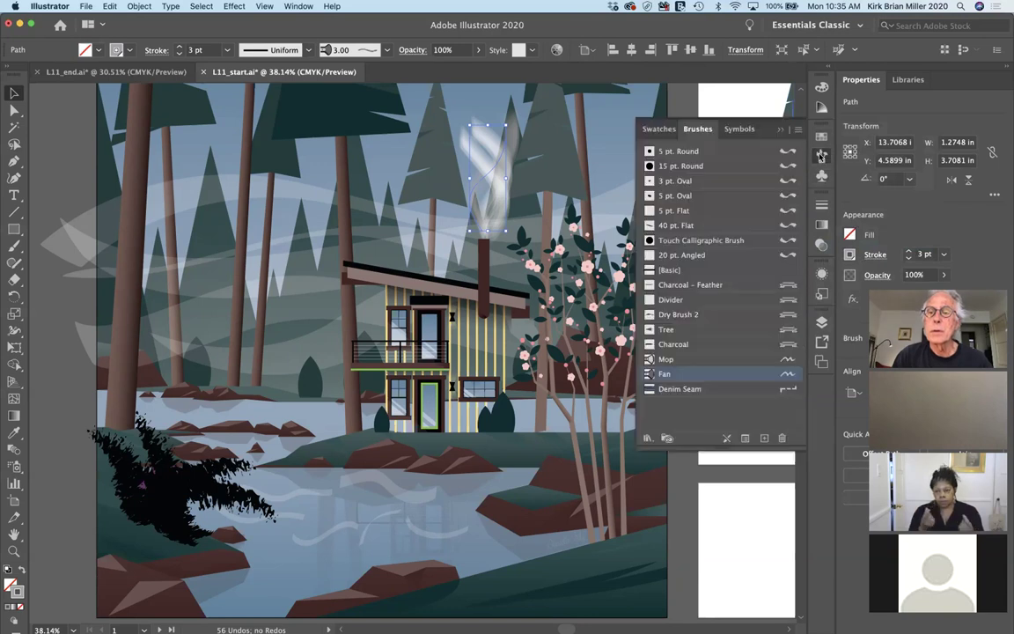
# Open the Borders_Frames brush library and enlarge its window to show more of the frame patterns
pyautogui.click(646, 438)
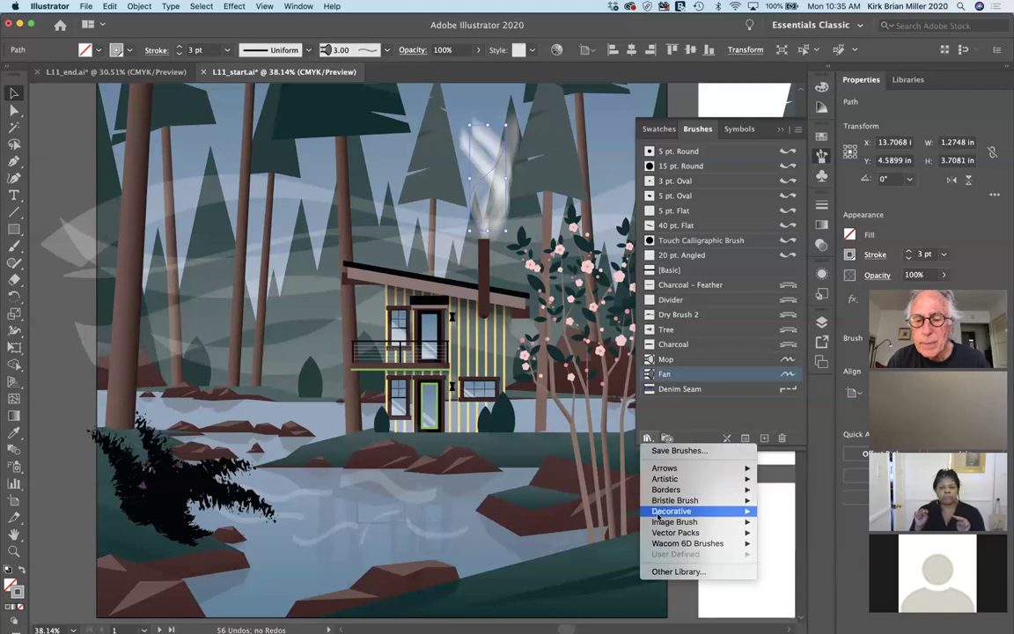
pyautogui.moveTo(658, 514)
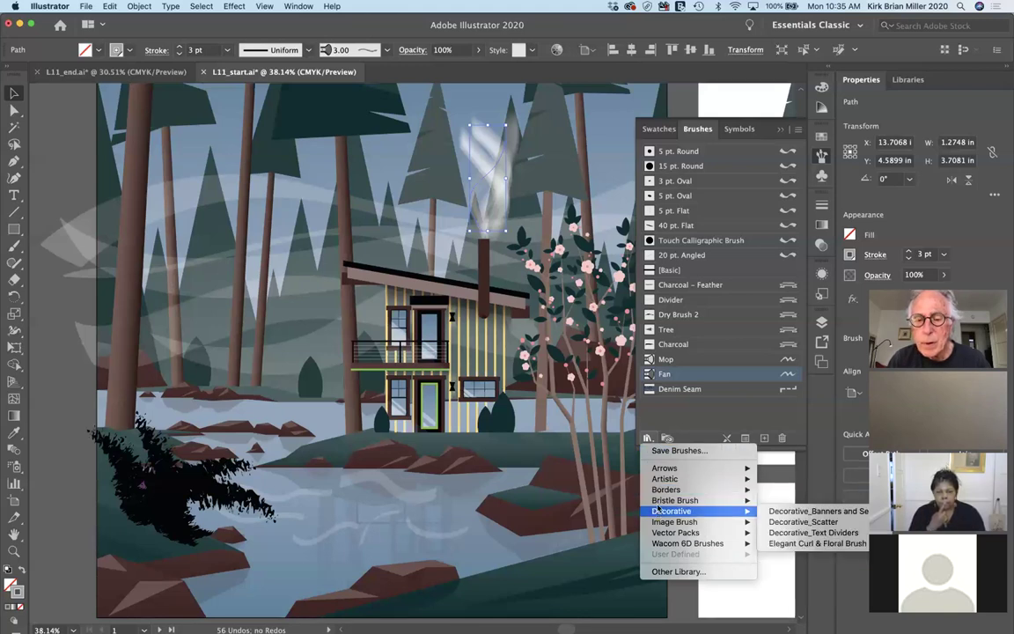
pyautogui.moveTo(667, 480)
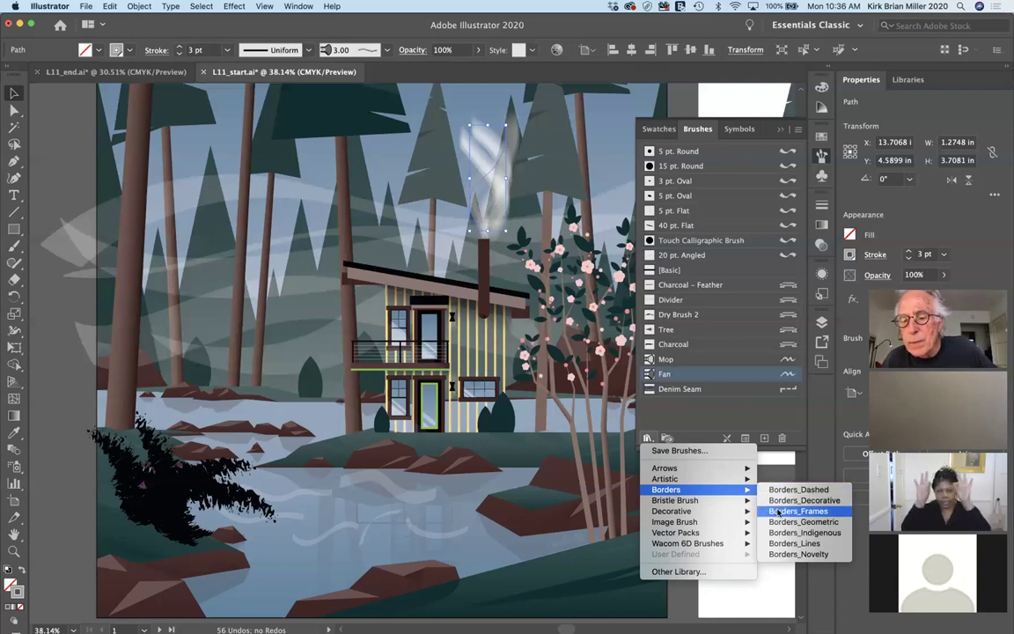
pyautogui.click(779, 512)
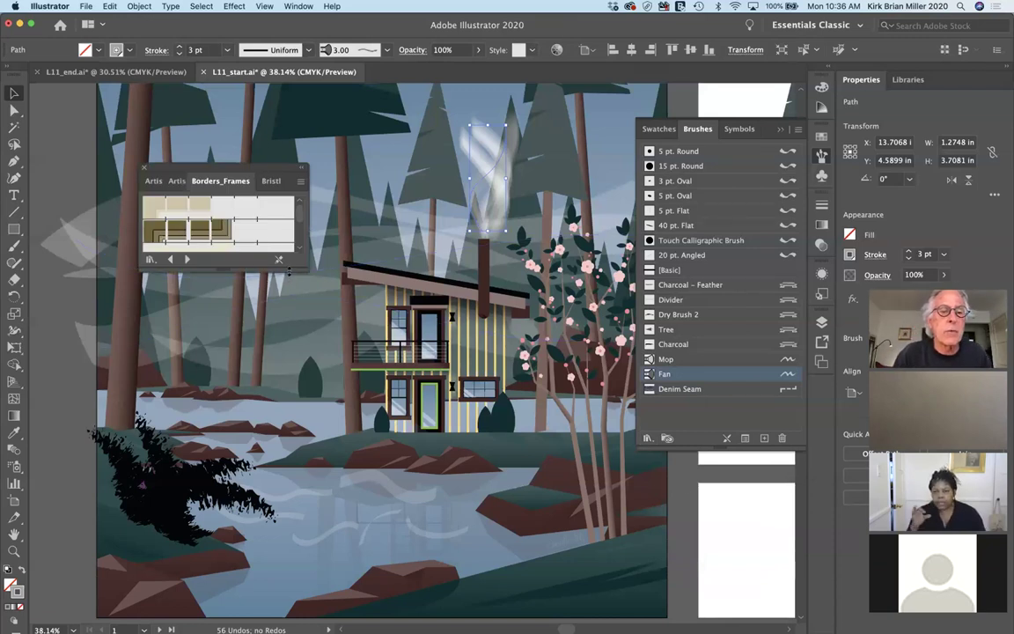
pyautogui.moveTo(288, 270); pyautogui.dragTo(284, 381)
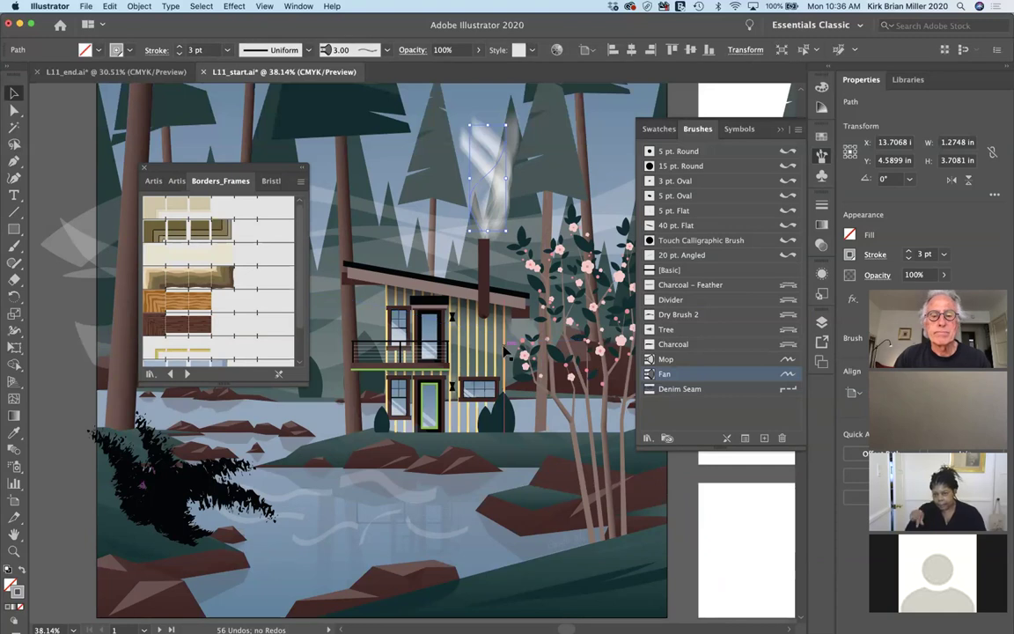
# Isolate the cabin group and apply the Mahogany pattern brush to the vertical lines on its walls
pyautogui.click(504, 351)
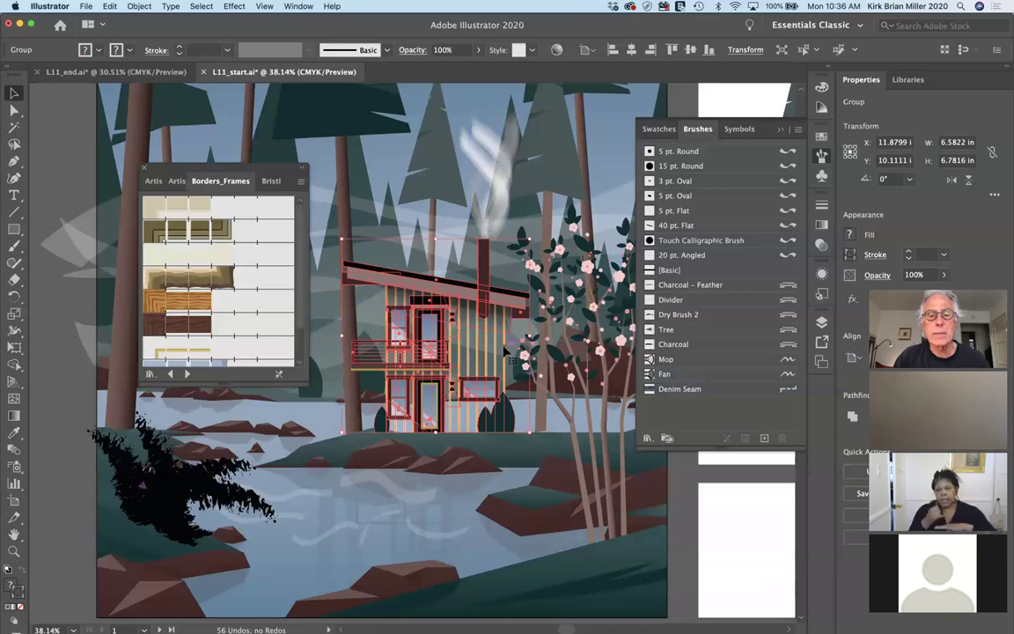
pyautogui.doubleClick(506, 350)
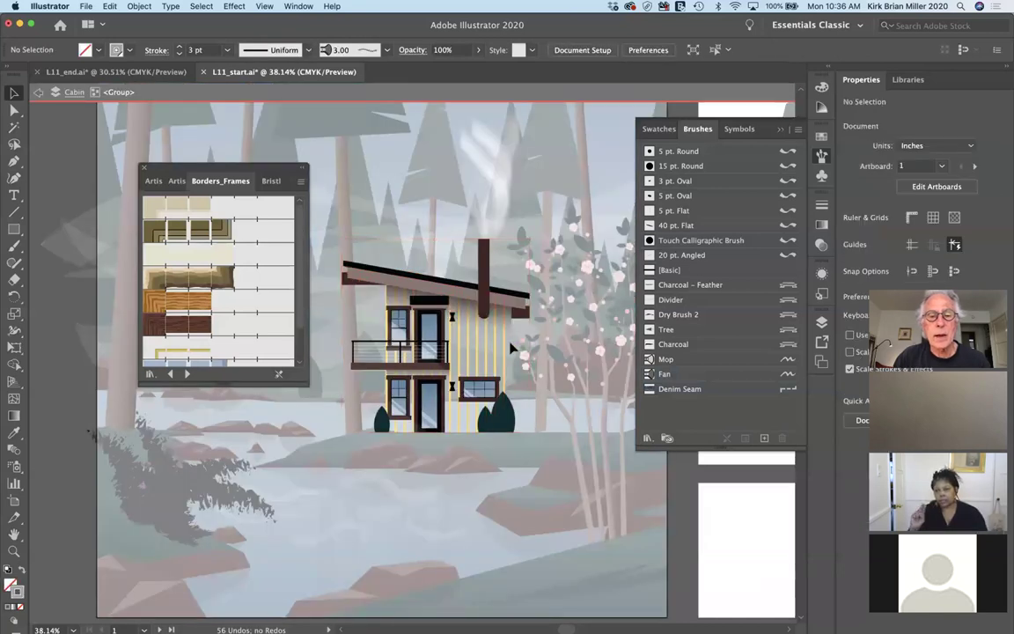
pyautogui.click(460, 319)
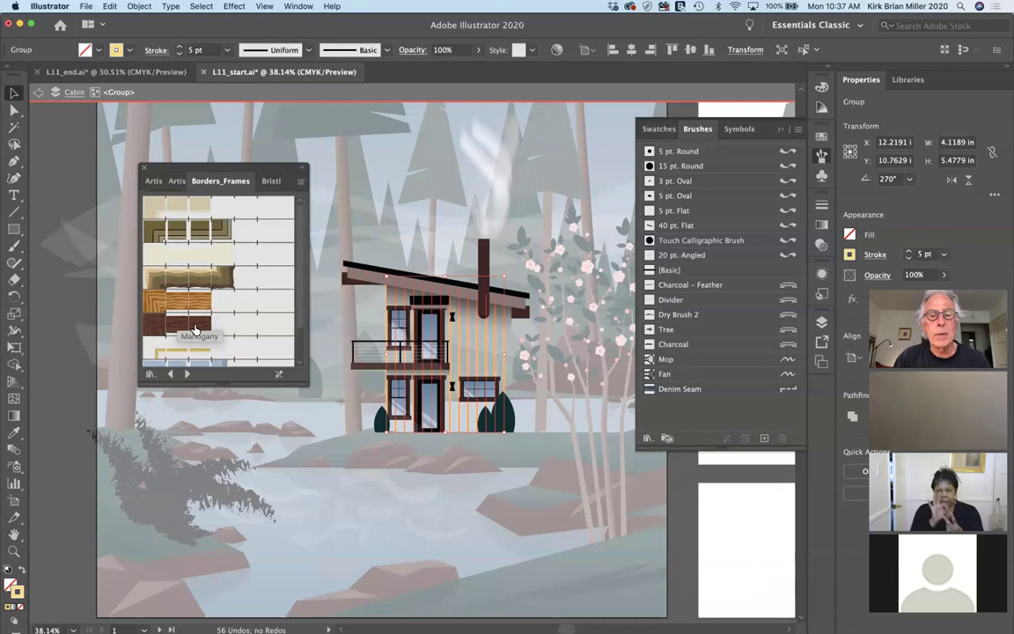
pyautogui.click(195, 330)
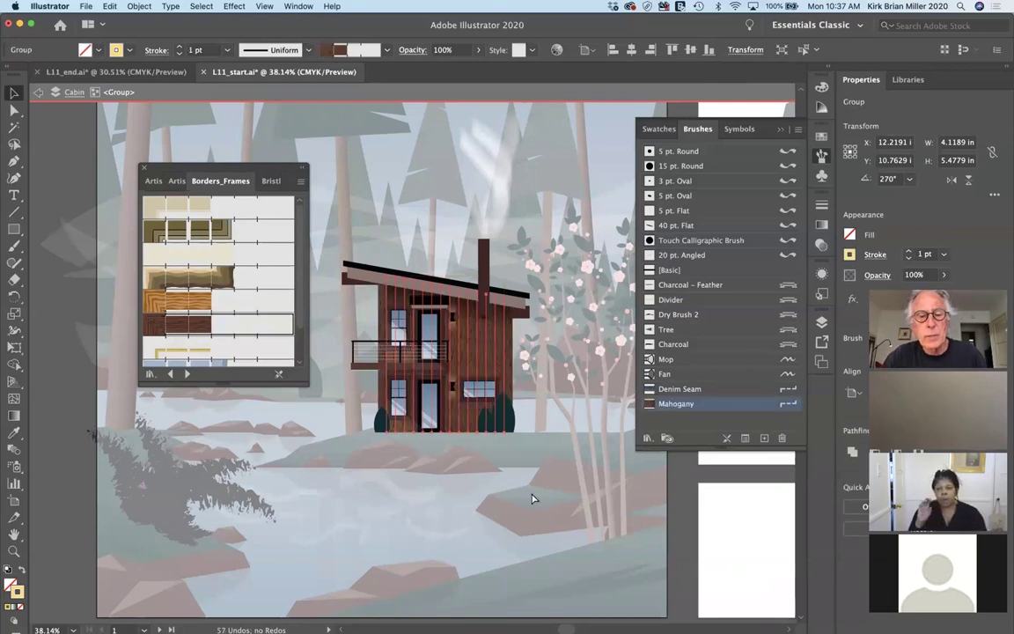
# Open the brush stroke options for the selected Mahogany wall lines
pyautogui.press('super+equal')
pyautogui.press('super+equal')
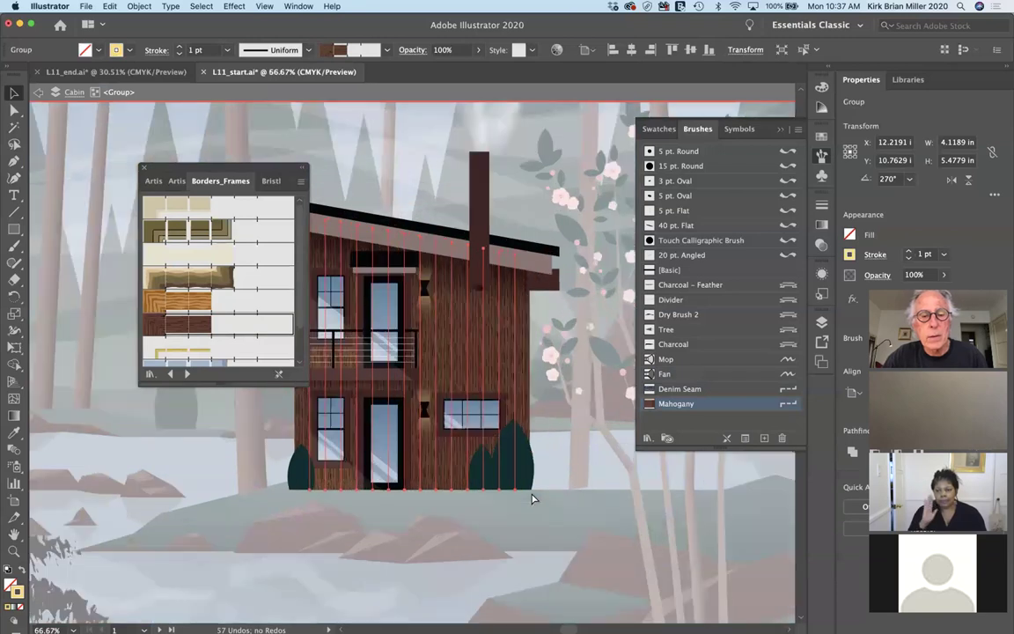
pyautogui.press('super+equal')
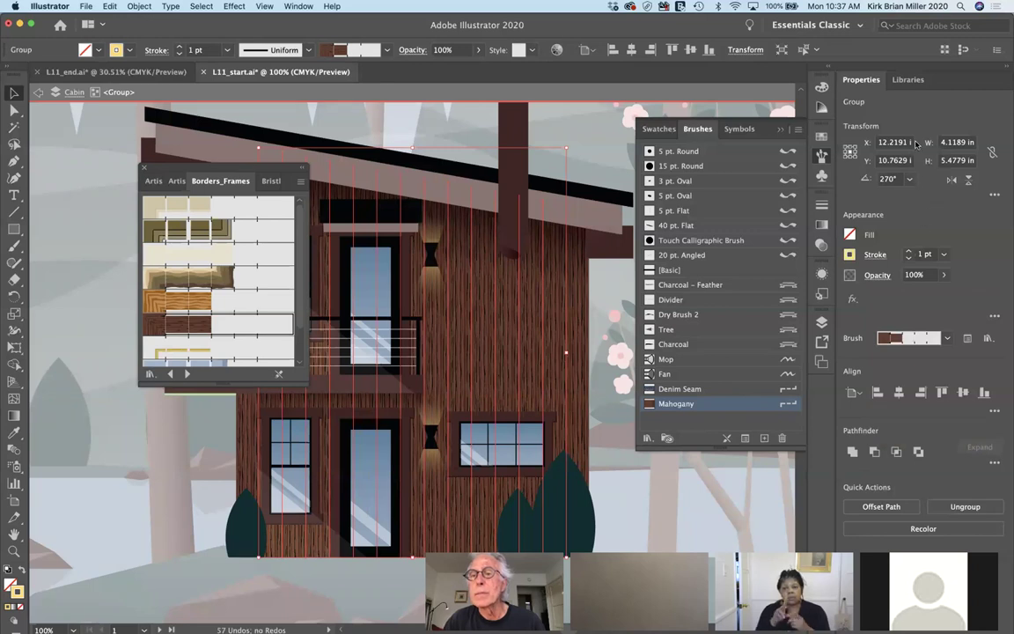
pyautogui.click(967, 338)
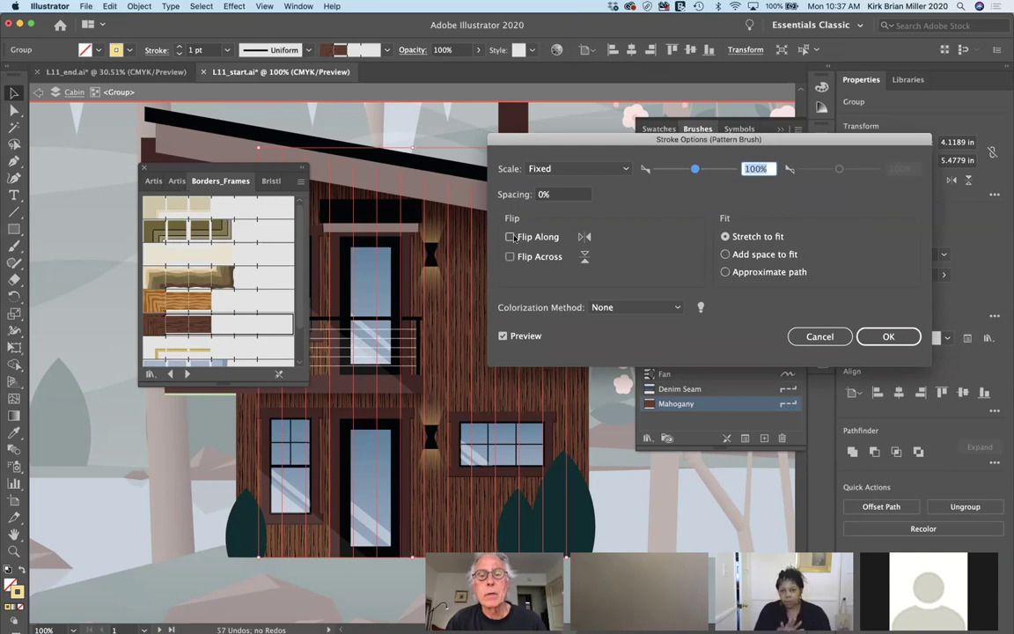
# Try Flip Along on the Mahogany pattern and compare it on the cabin walls with the preview off and on
pyautogui.click(509, 237)
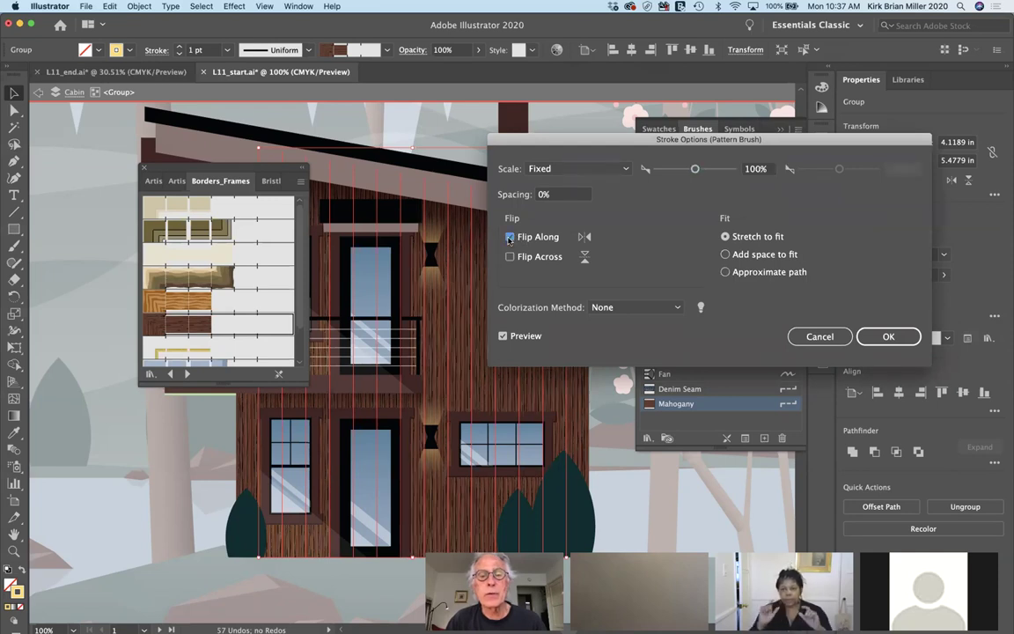
pyautogui.click(503, 337)
pyautogui.click(503, 336)
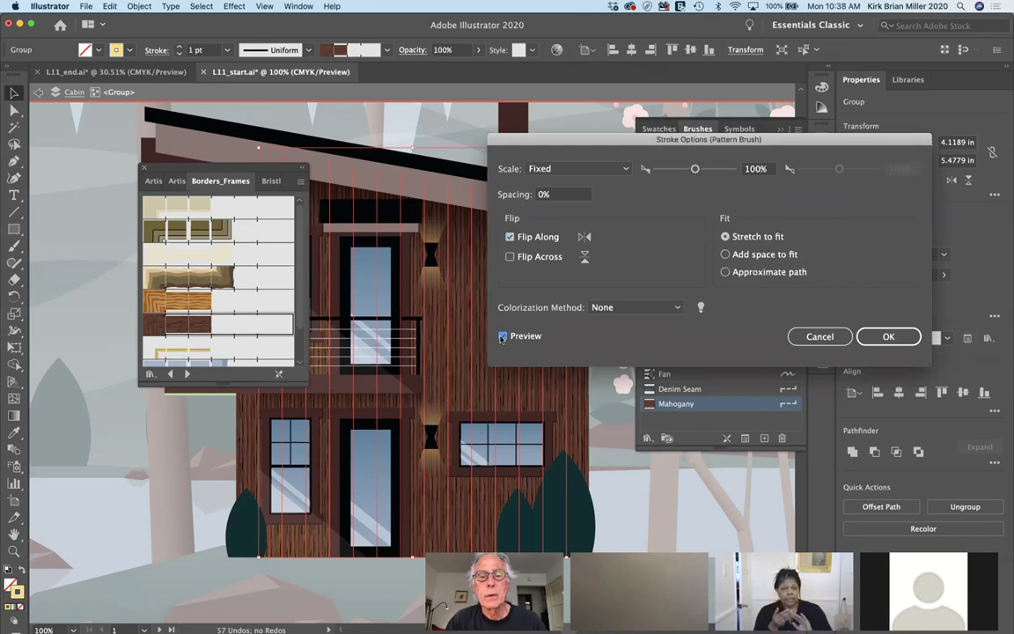
pyautogui.click(509, 236)
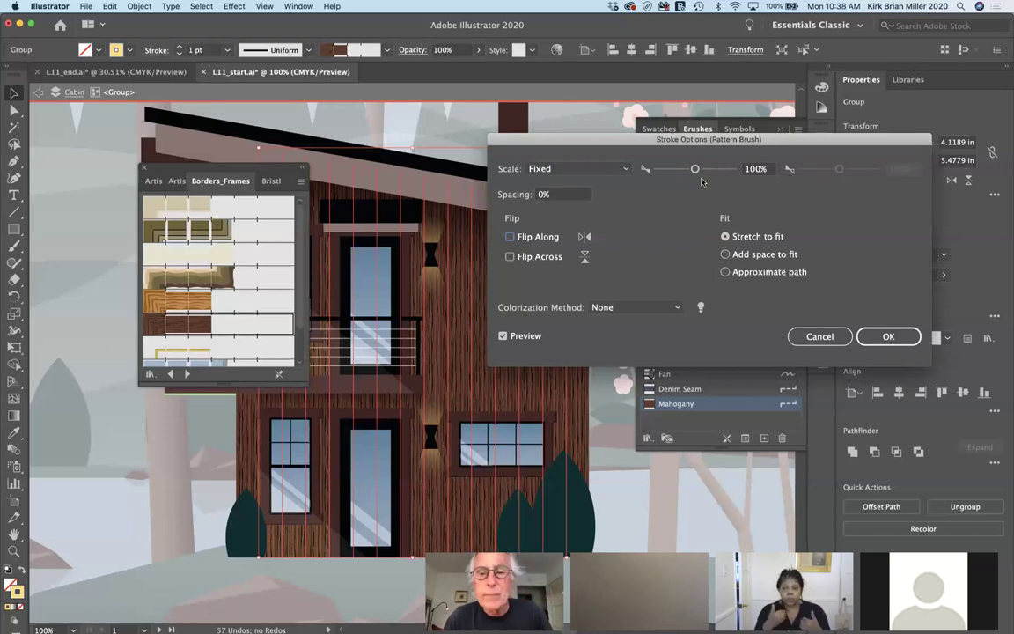
# Set the fixed scale of the Mahogany pattern stroke to 70% and apply it
pyautogui.moveTo(694, 169); pyautogui.dragTo(683, 171)
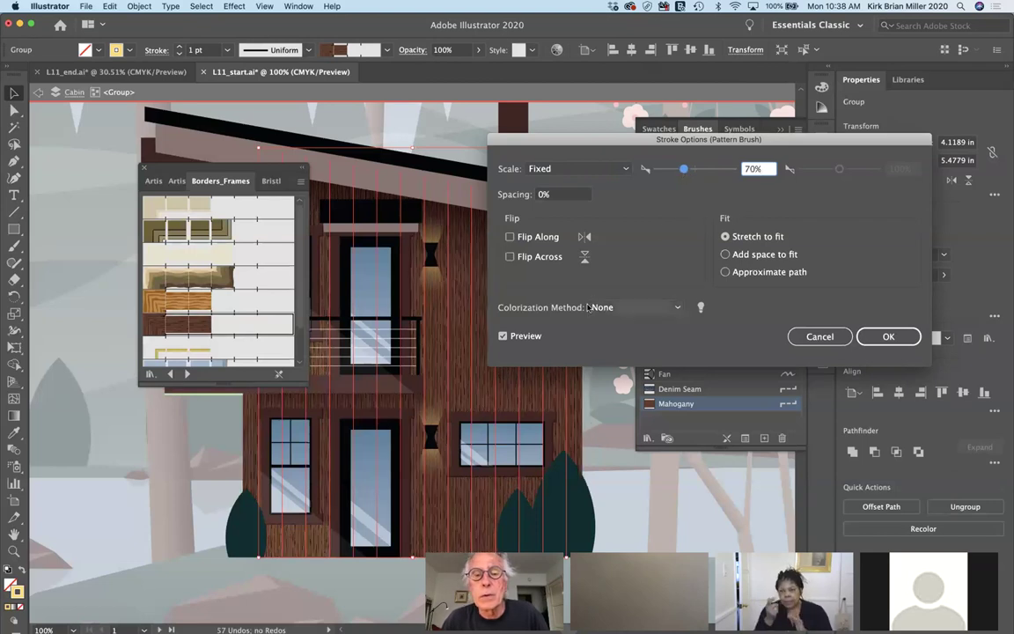
pyautogui.click(503, 335)
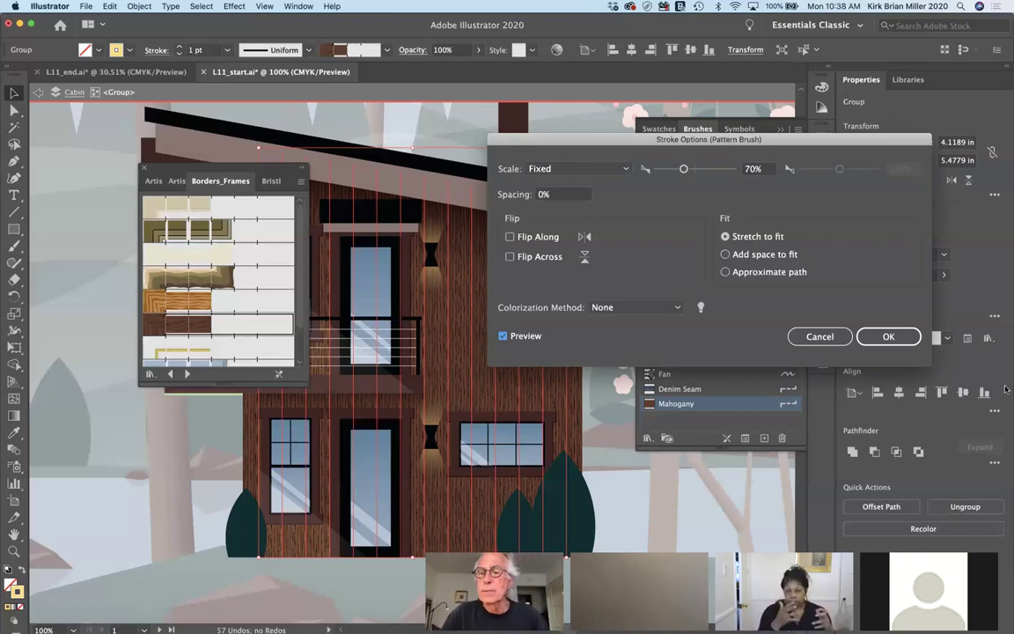
pyautogui.click(891, 336)
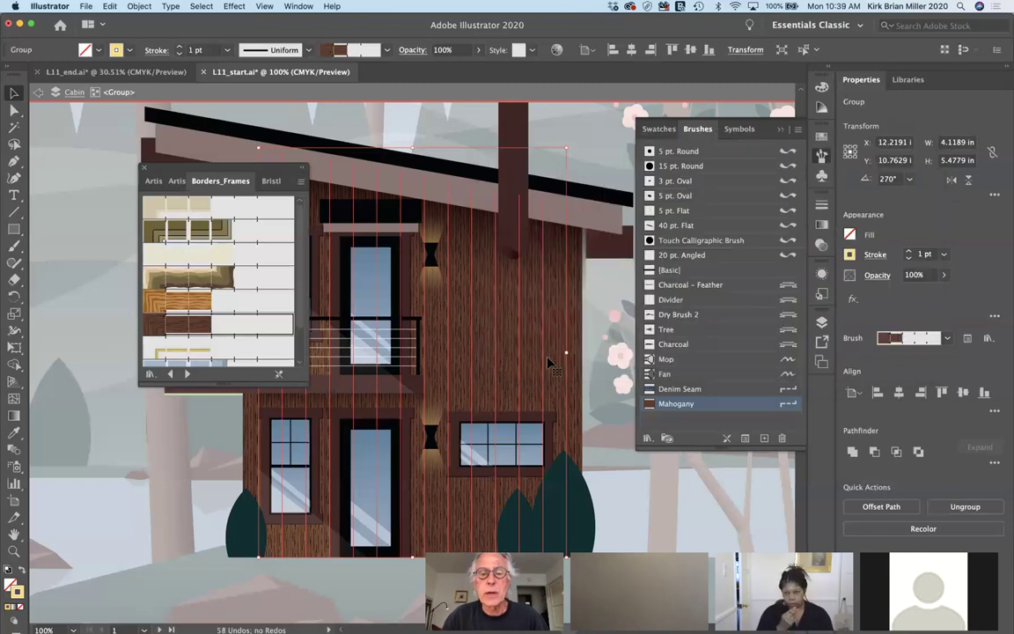
# Exit isolation mode for the cabin and close the Borders_Frames brush library
pyautogui.click(37, 92)
pyautogui.click(37, 92)
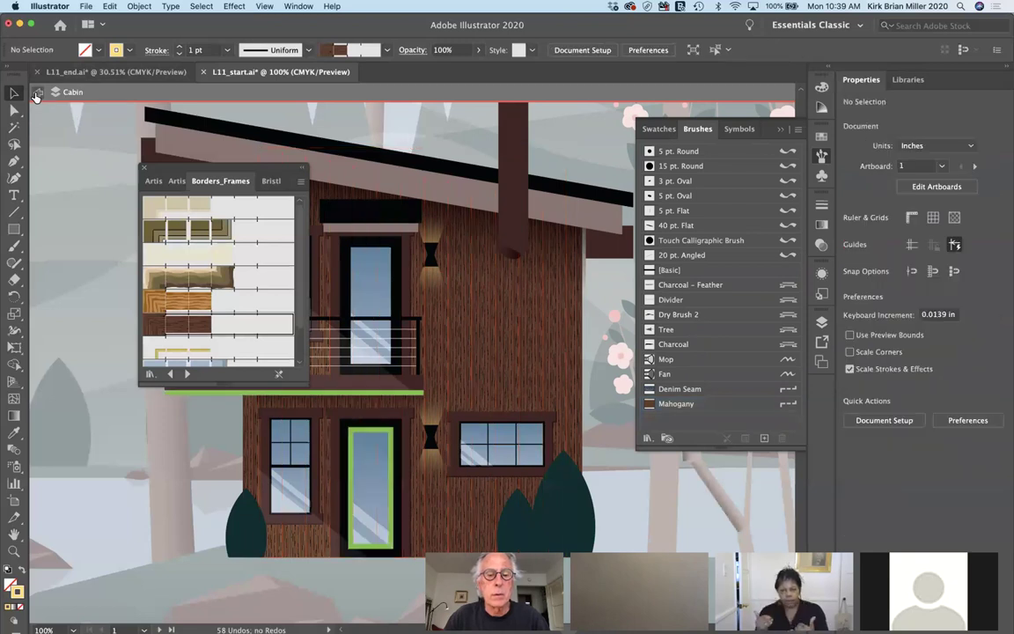
pyautogui.click(145, 168)
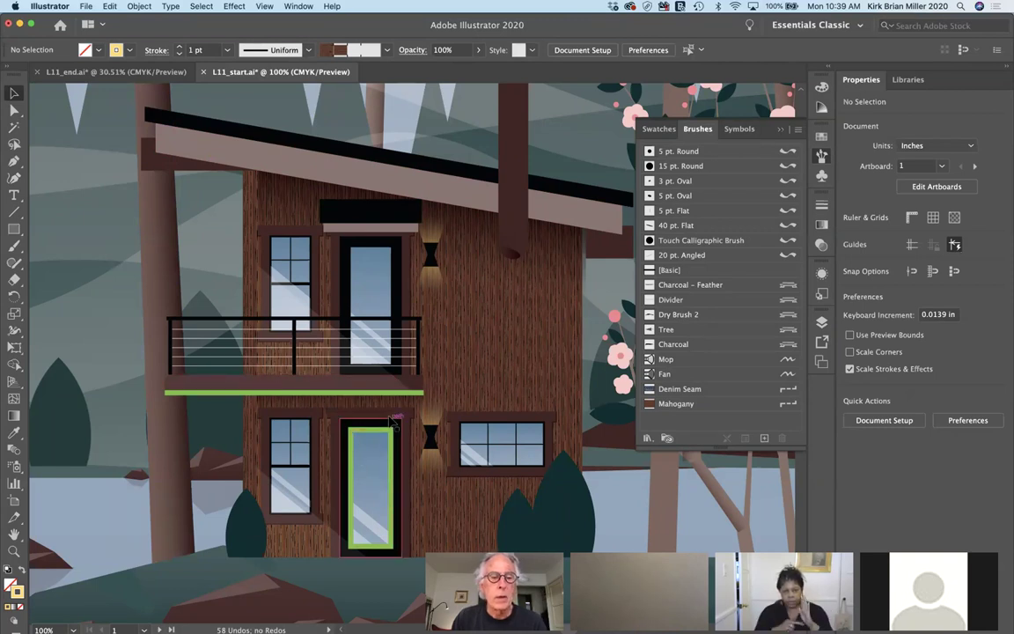
# Switch to L11_end.ai and examine the cabin's finished siding and the bulb lights along the balcony and around the door
pyautogui.click(112, 70)
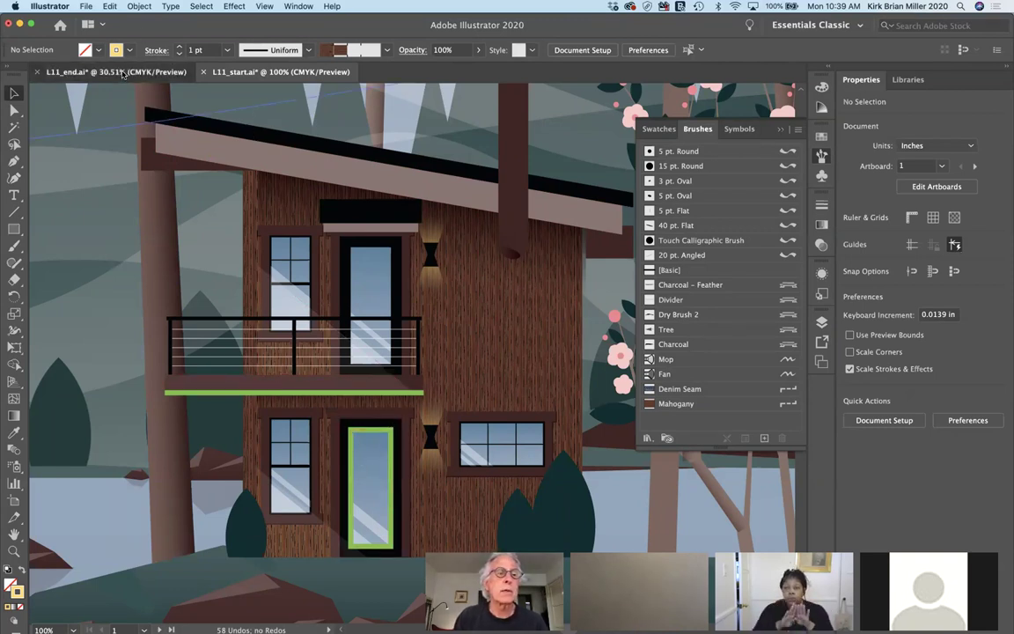
pyautogui.scroll(5, 262, 278)
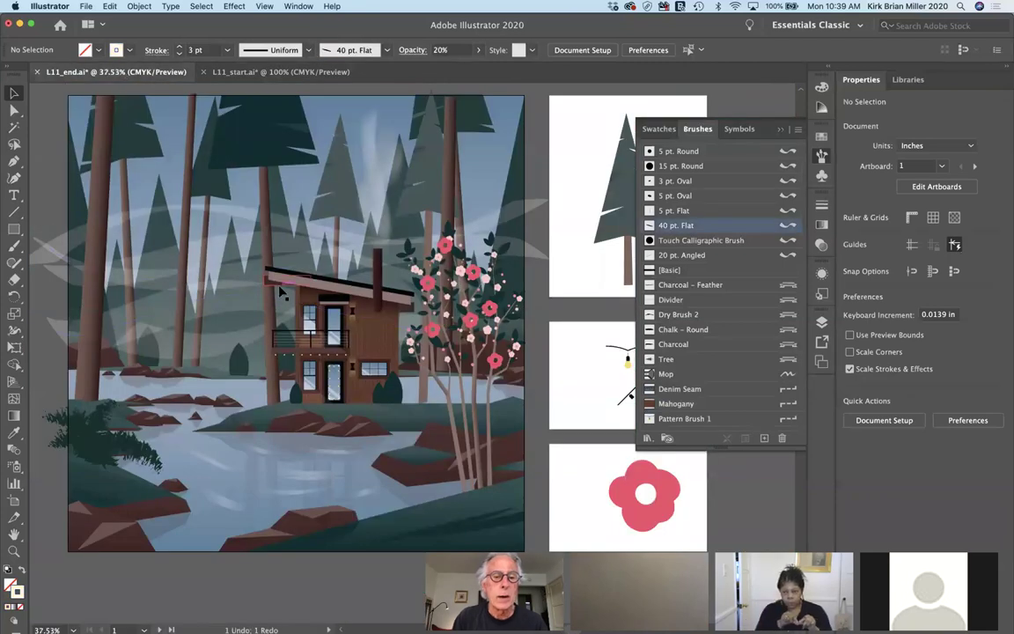
pyautogui.scroll(5, 280, 291)
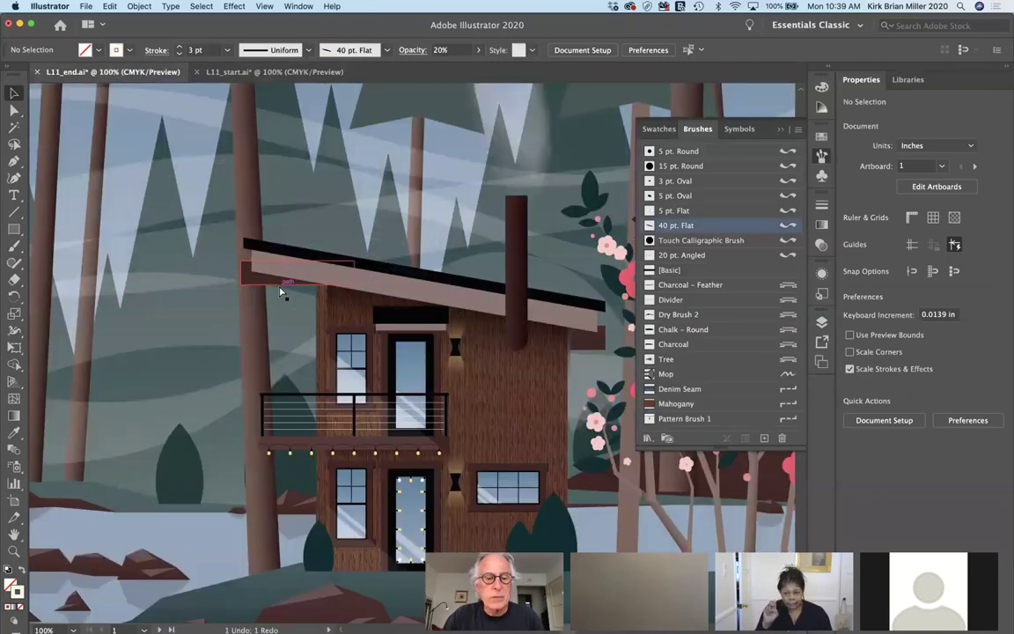
pyautogui.scroll(2, 280, 291)
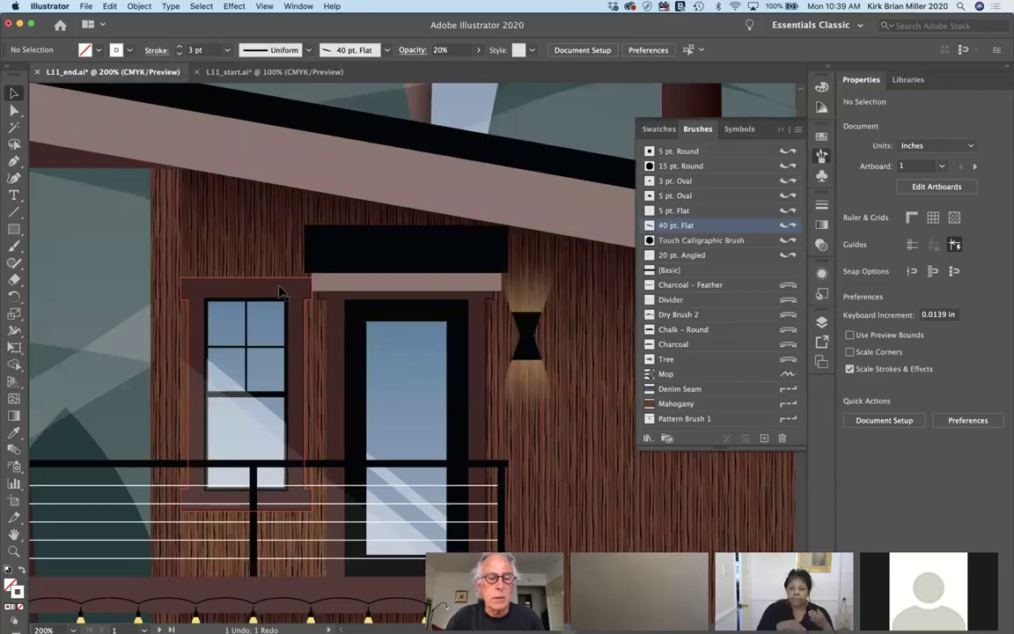
pyautogui.scroll(-5, 280, 291)
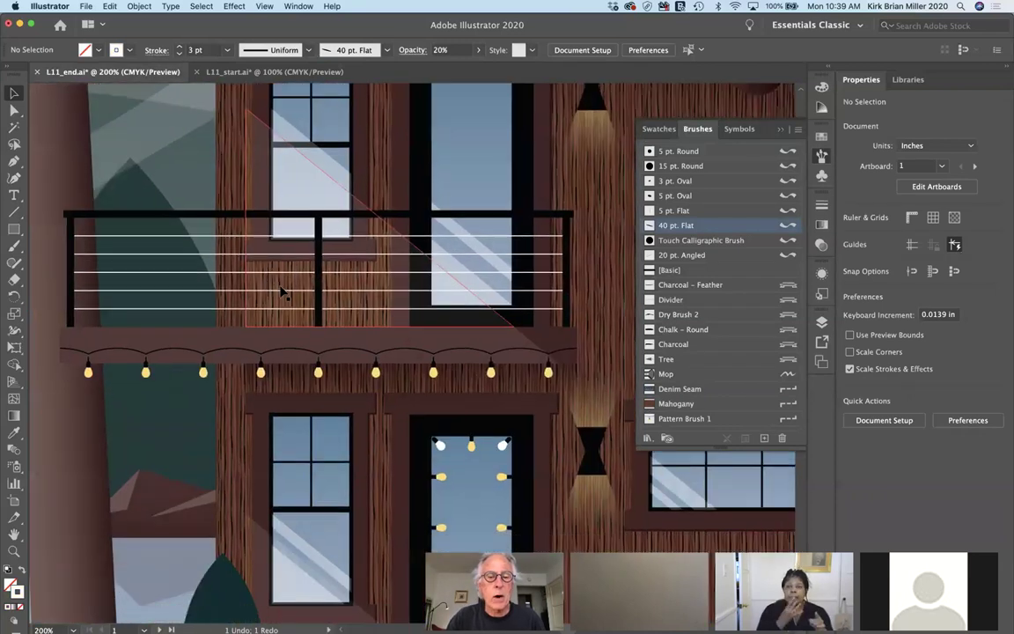
pyautogui.scroll(-3, 282, 292)
pyautogui.hscroll(2, 281, 292)
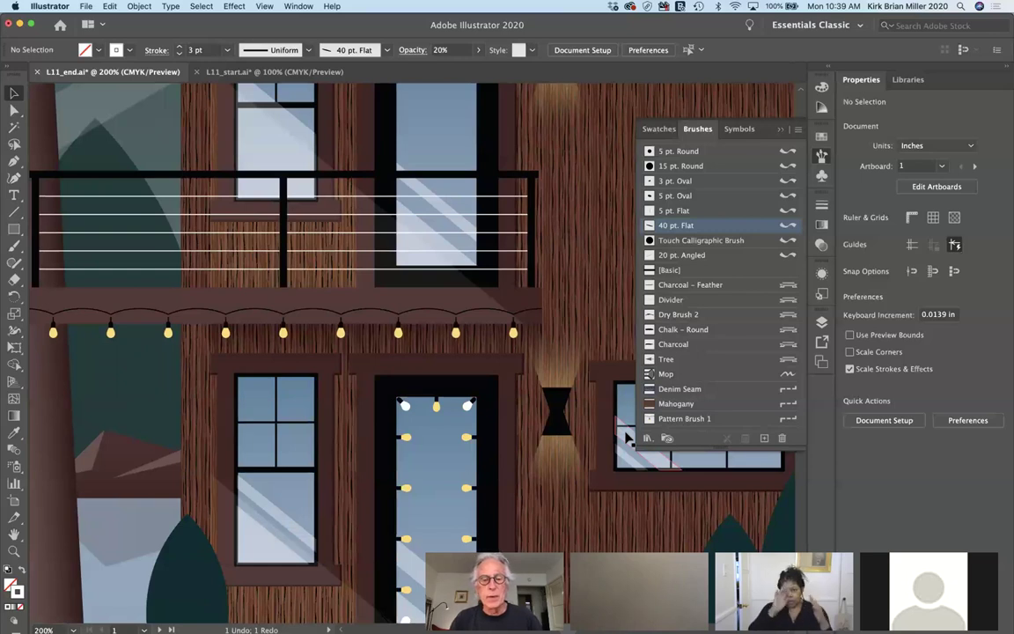
pyautogui.hscroll(5, 627, 437)
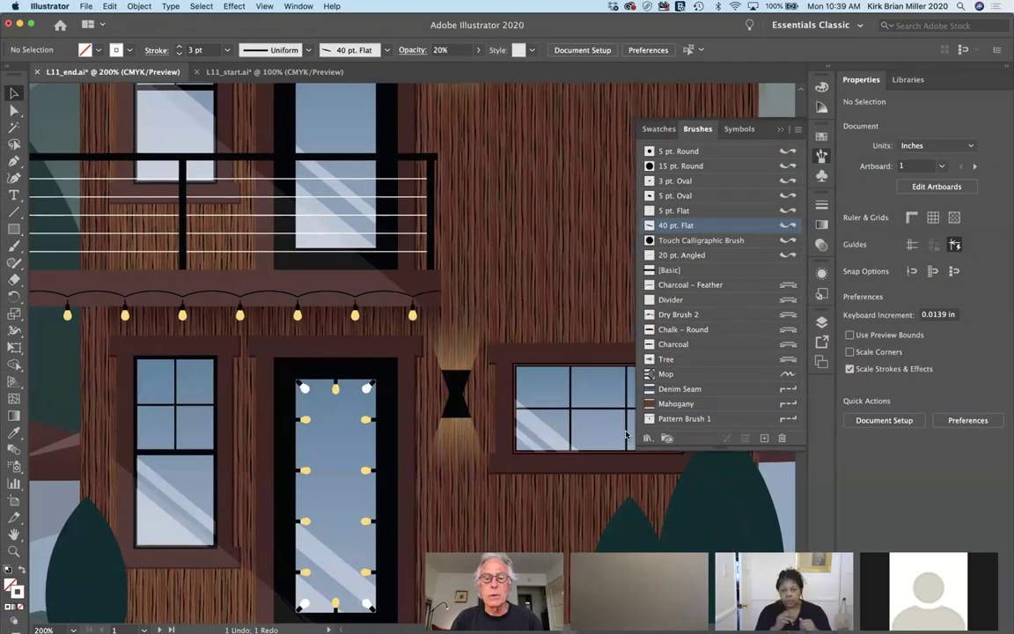
pyautogui.hscroll(15, 627, 434)
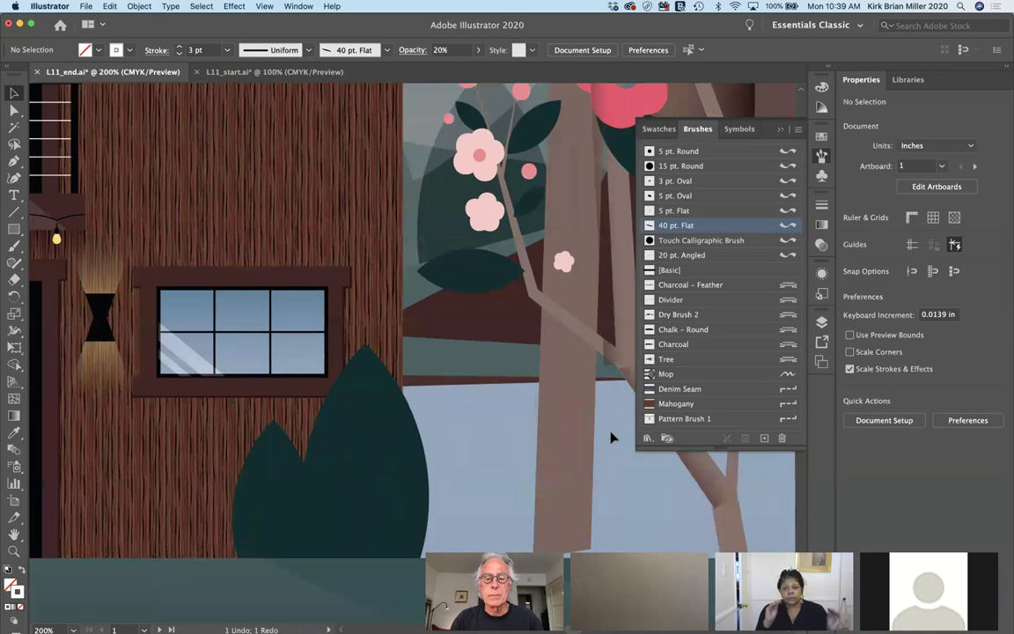
pyautogui.hscroll(15, 612, 437)
pyautogui.scroll(-10, 599, 456)
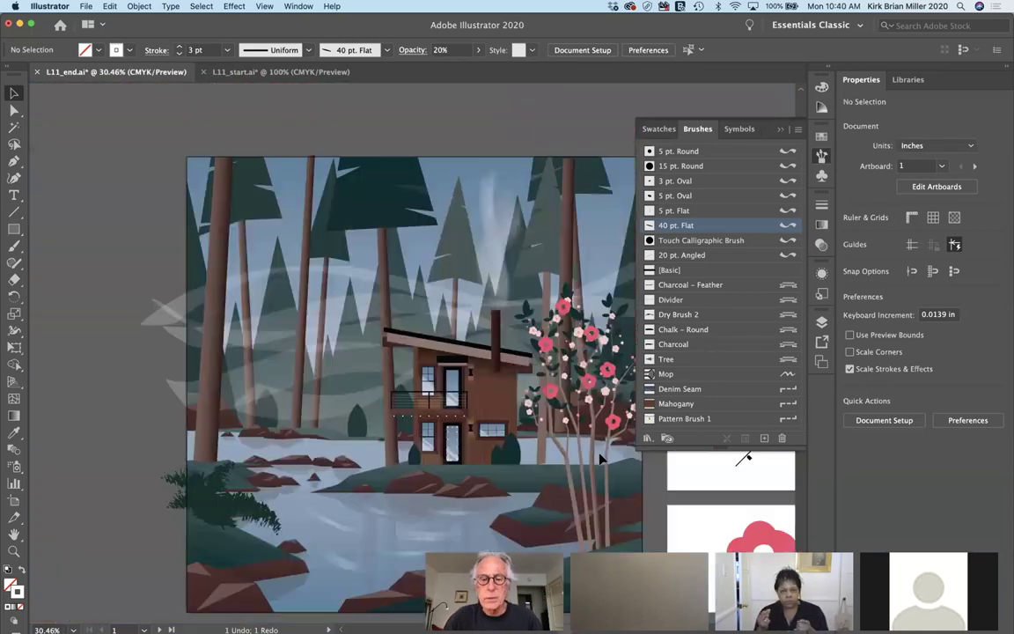
# Add the hanging light bulb group from the small middle artboard to the swatches as a new pattern
pyautogui.hscroll(10, 602, 458)
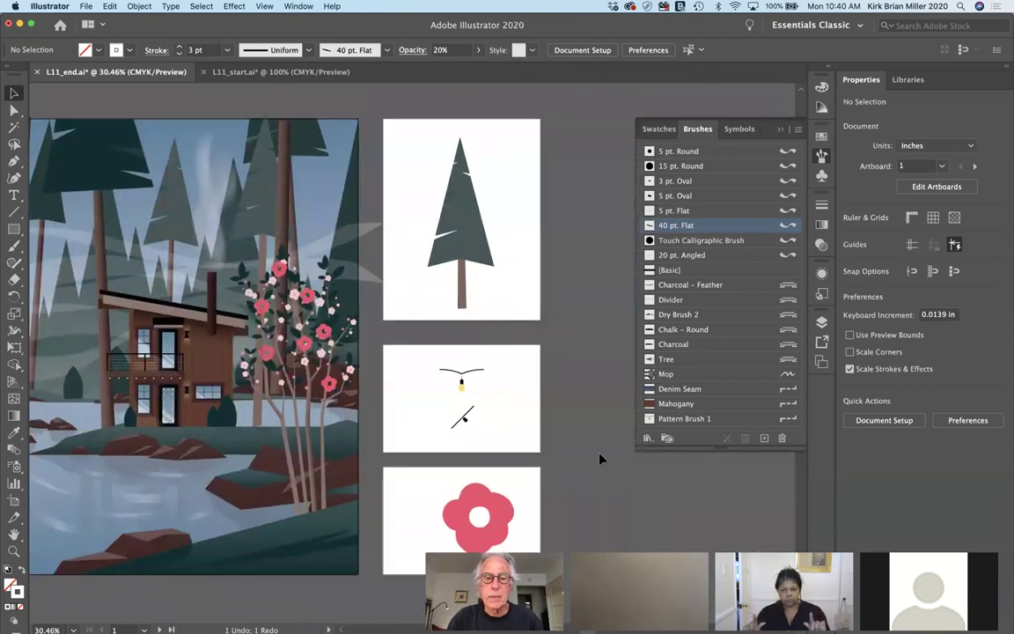
pyautogui.click(452, 365)
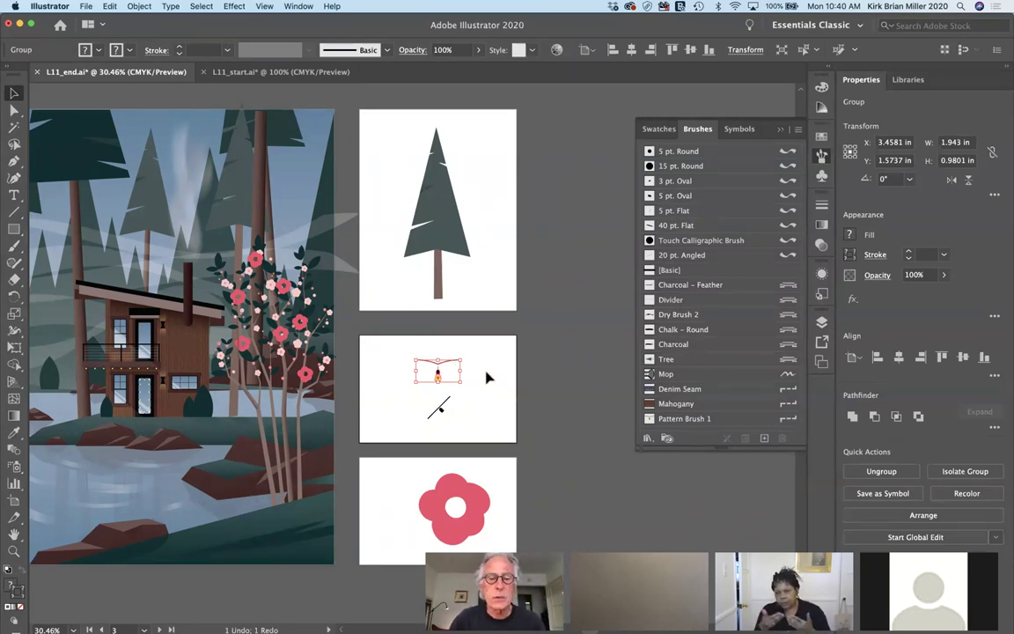
pyautogui.click(486, 377)
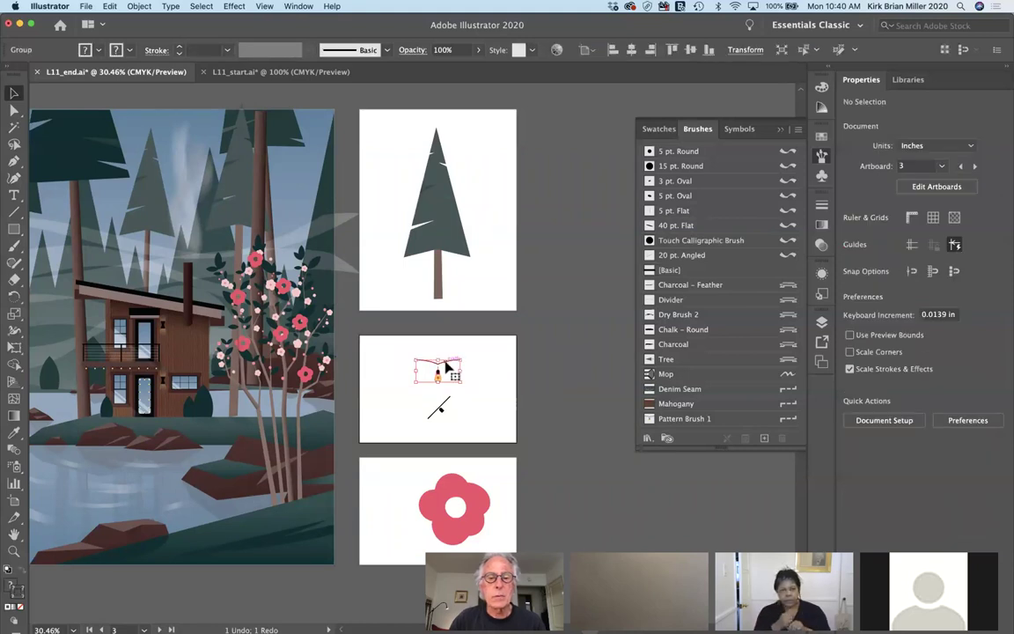
pyautogui.click(447, 368)
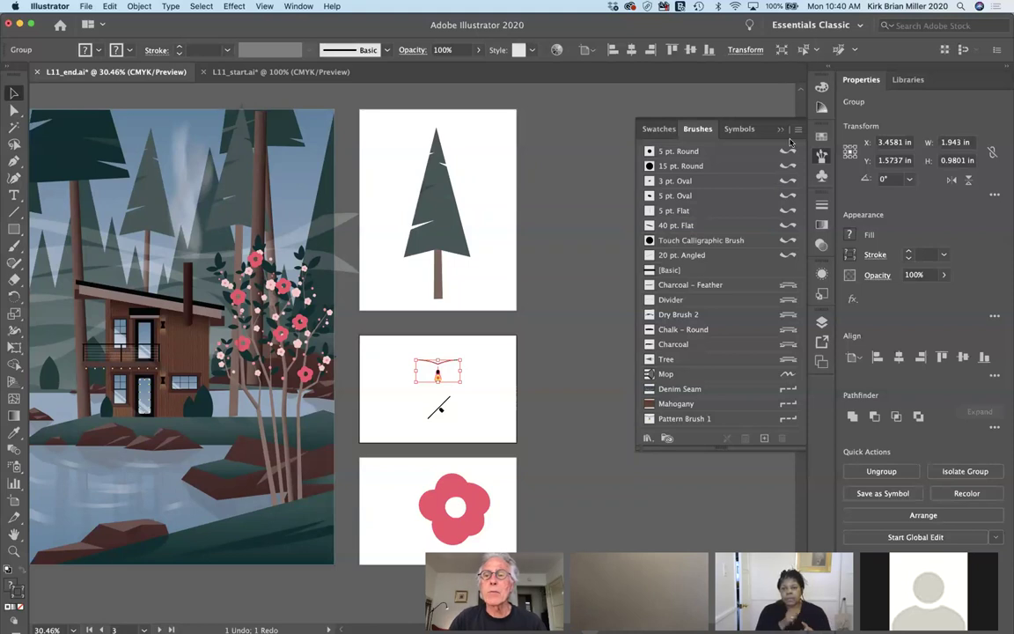
pyautogui.click(779, 132)
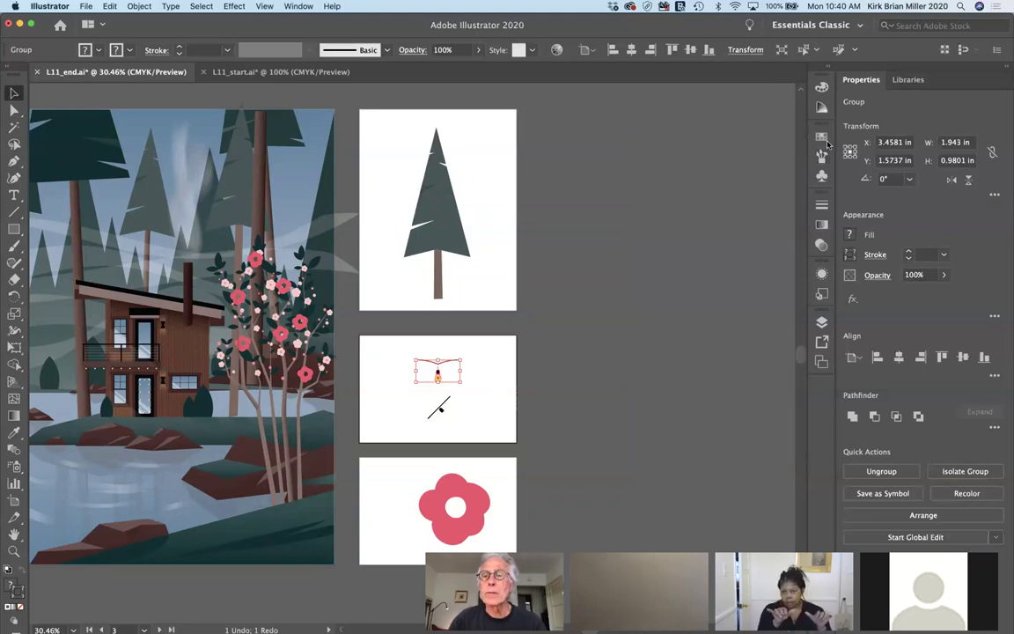
pyautogui.click(822, 137)
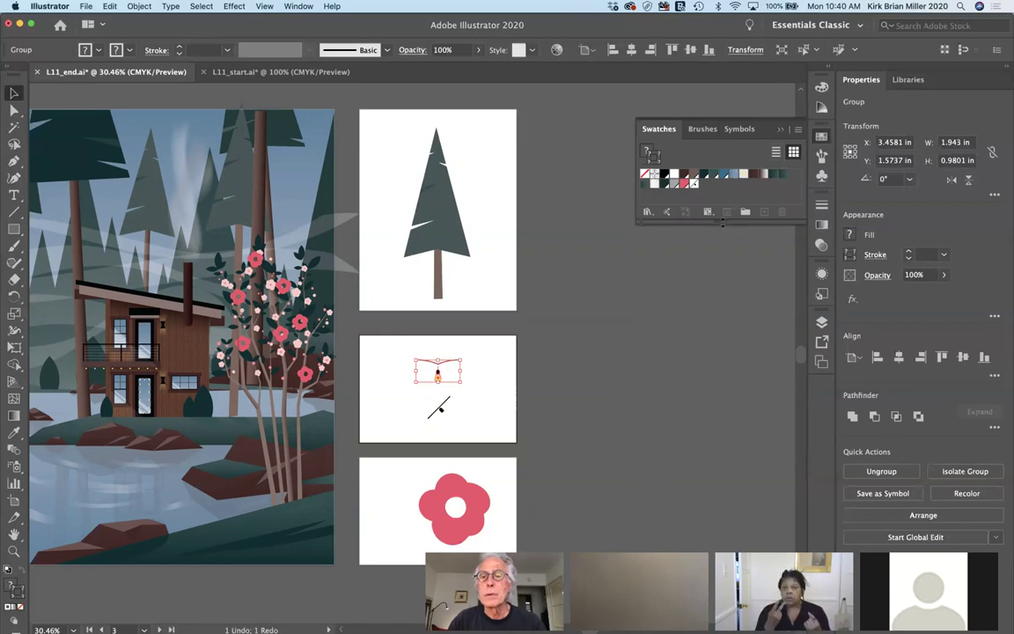
pyautogui.moveTo(722, 221); pyautogui.dragTo(721, 288)
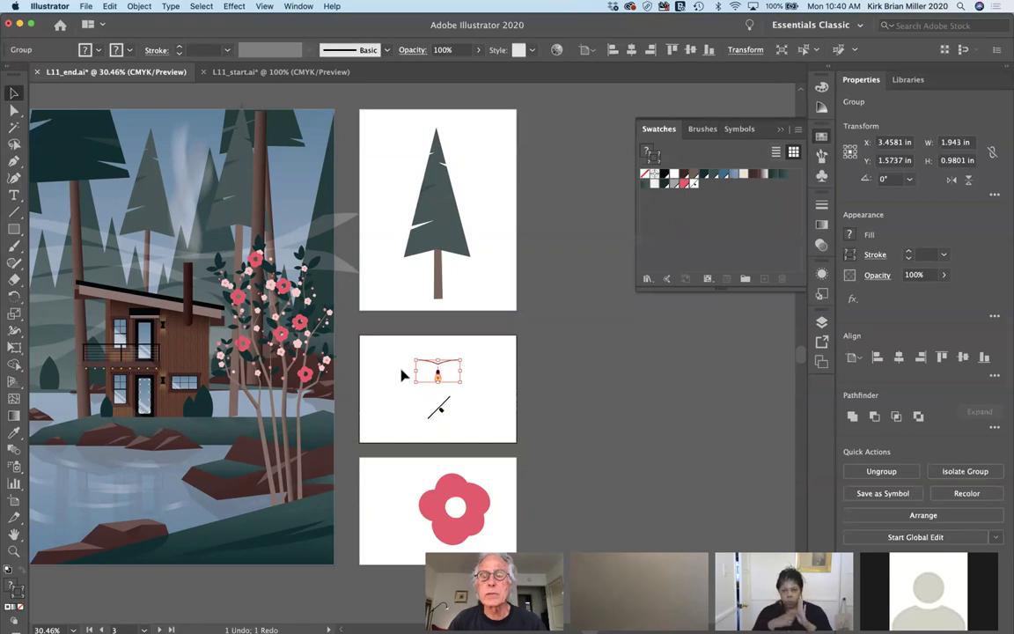
pyautogui.moveTo(433, 366); pyautogui.dragTo(713, 210)
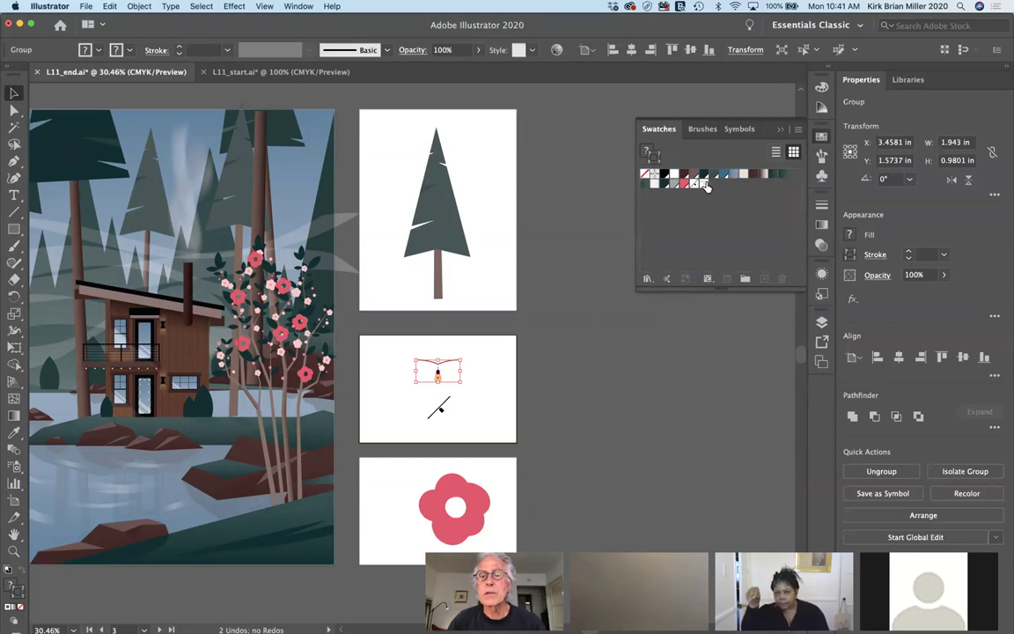
# Rename the hanging light bulb pattern swatch as Light and exit pattern editing mode
pyautogui.doubleClick(705, 183)
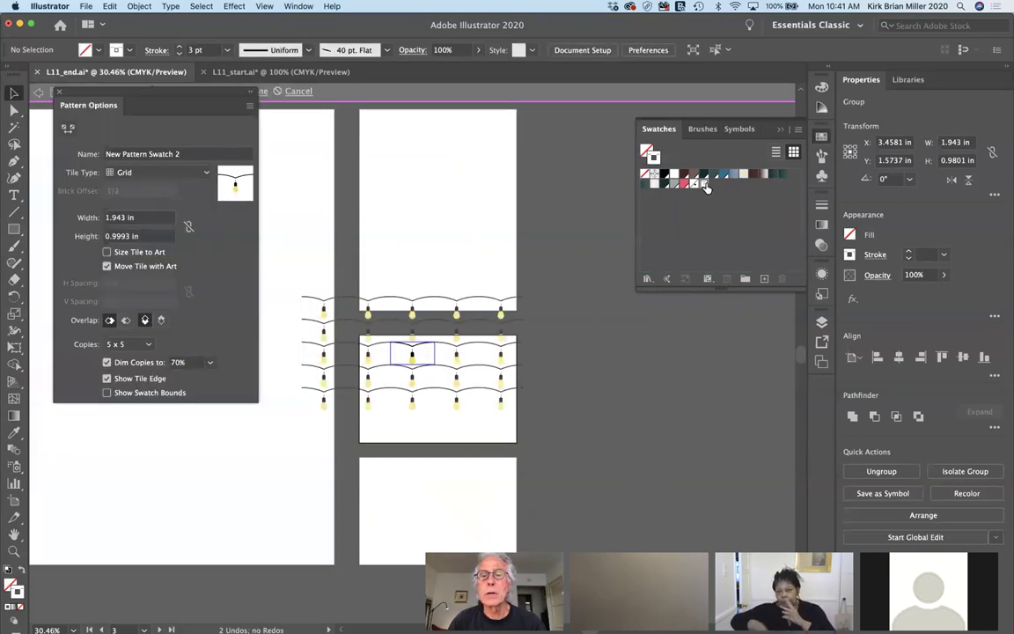
pyautogui.click(179, 154)
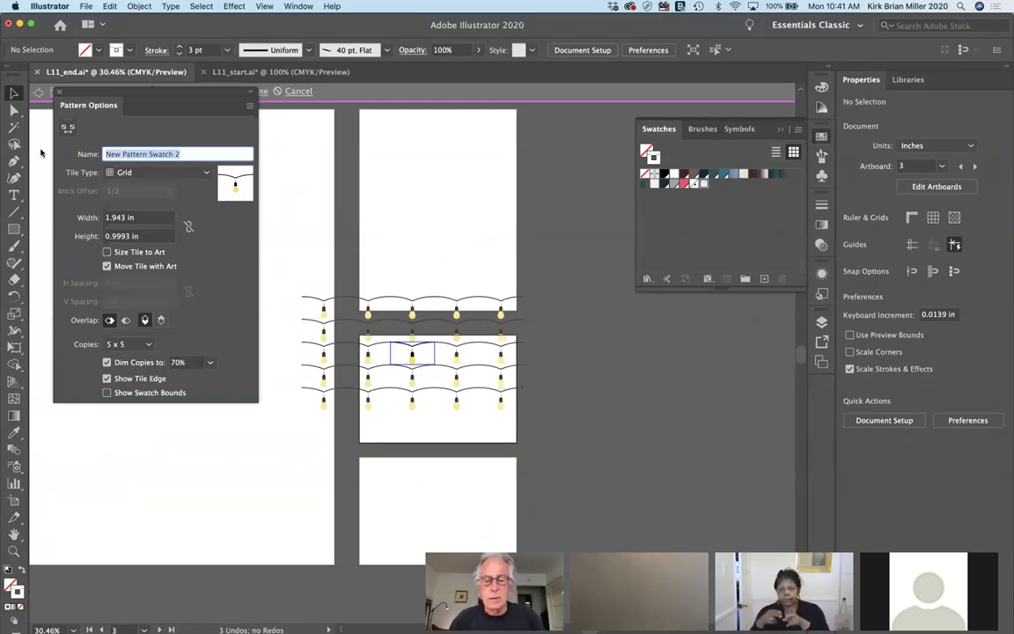
pyautogui.write('L')
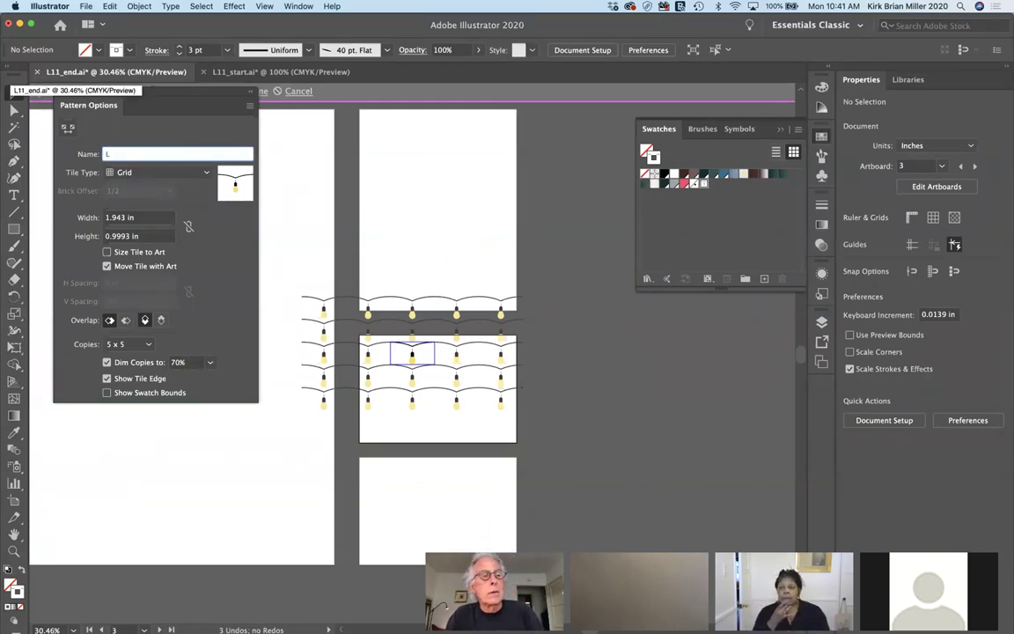
pyautogui.write('gh')
pyautogui.press('BackSpace')
pyautogui.press('BackSpace')
pyautogui.write('ight')
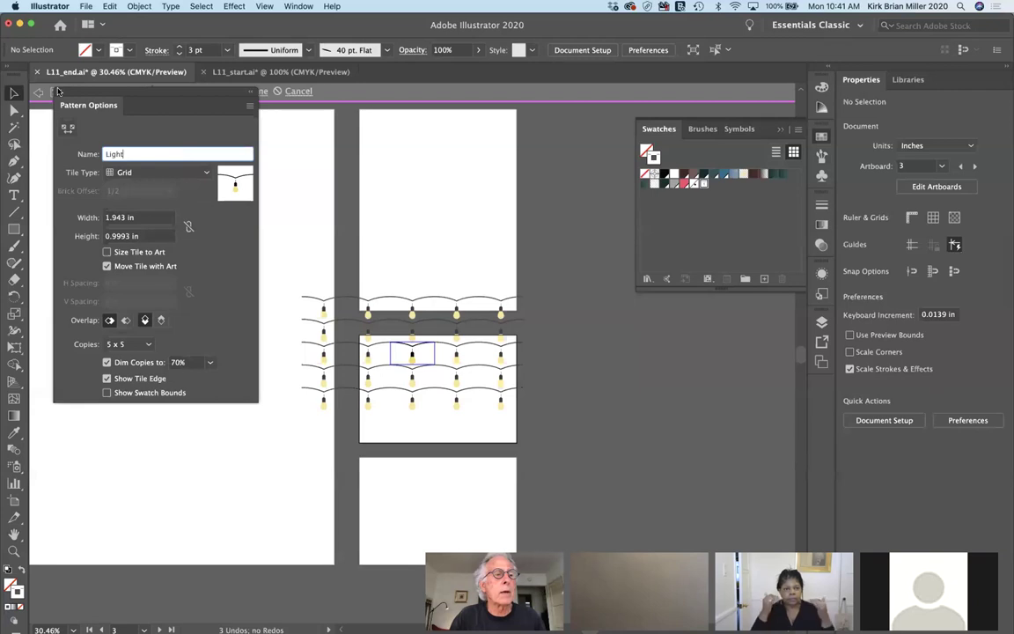
pyautogui.click(58, 91)
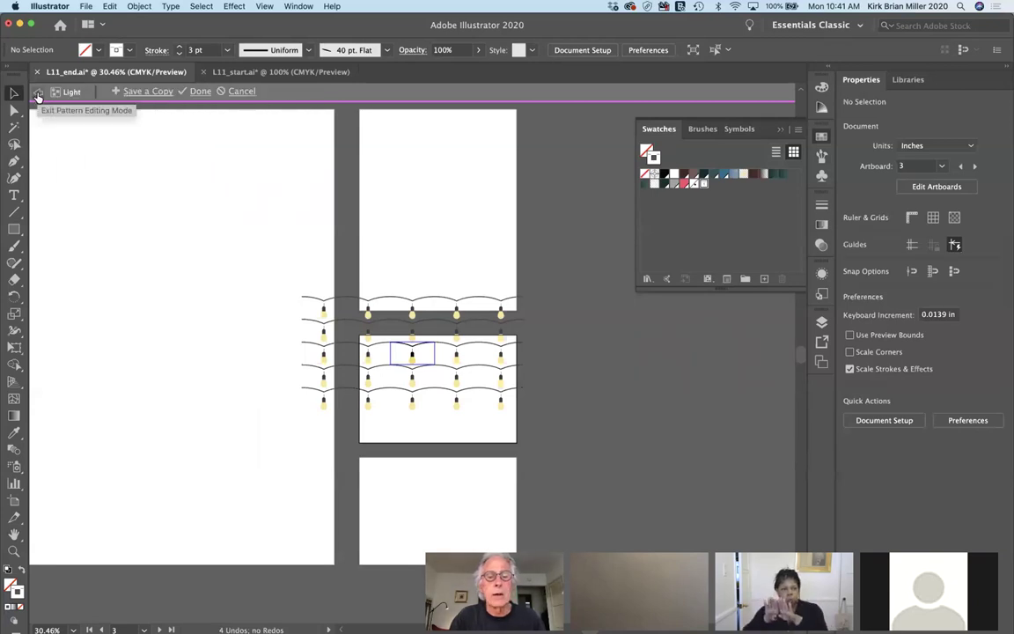
pyautogui.click(38, 95)
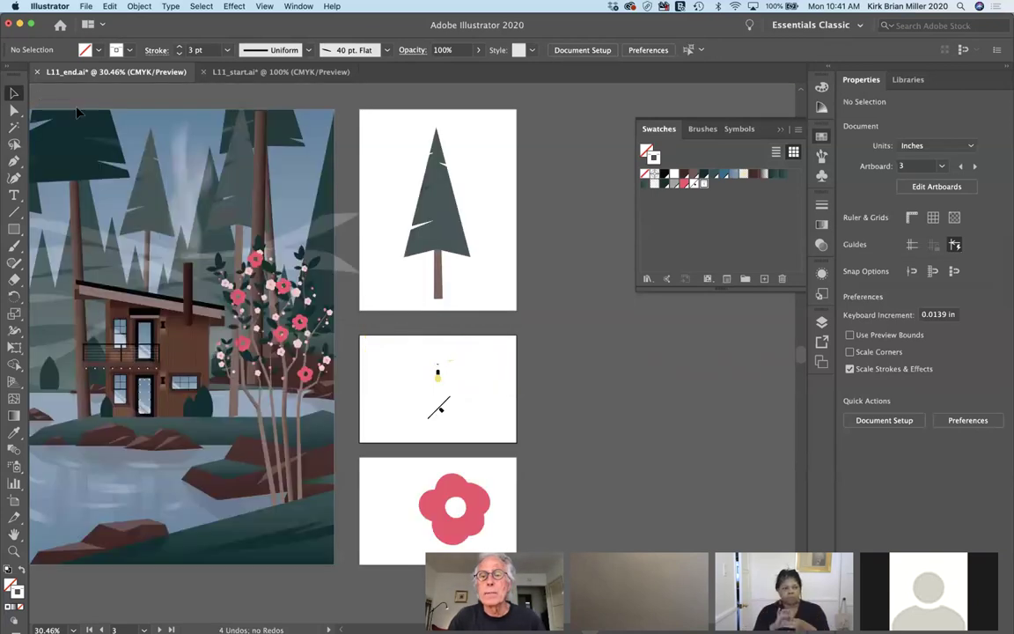
# Rename the diagonal corner bulb pattern swatch as Corner Light and exit pattern editing mode
pyautogui.click(443, 409)
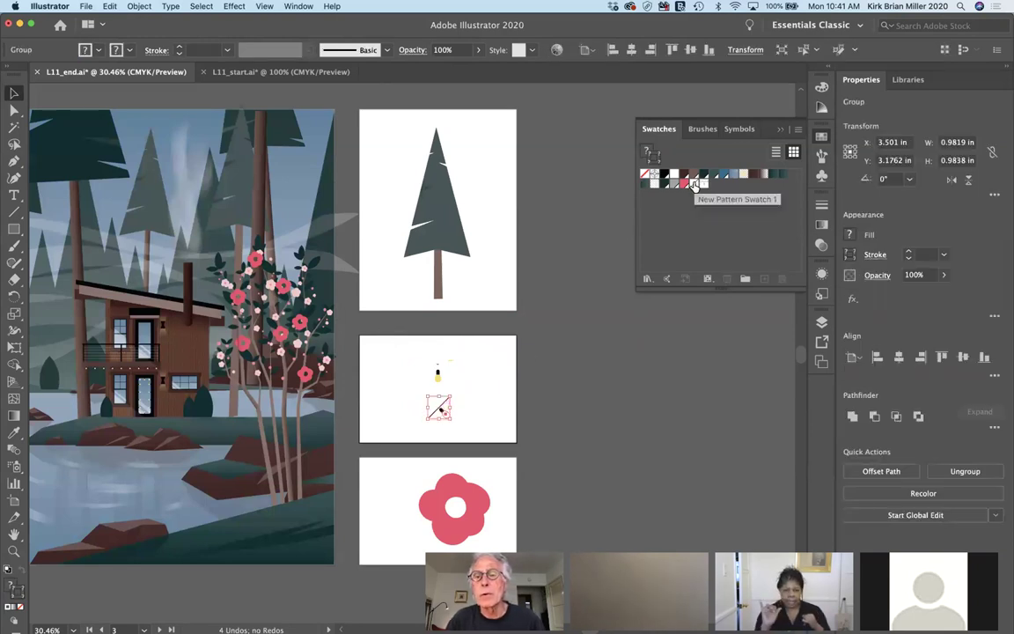
pyautogui.doubleClick(694, 184)
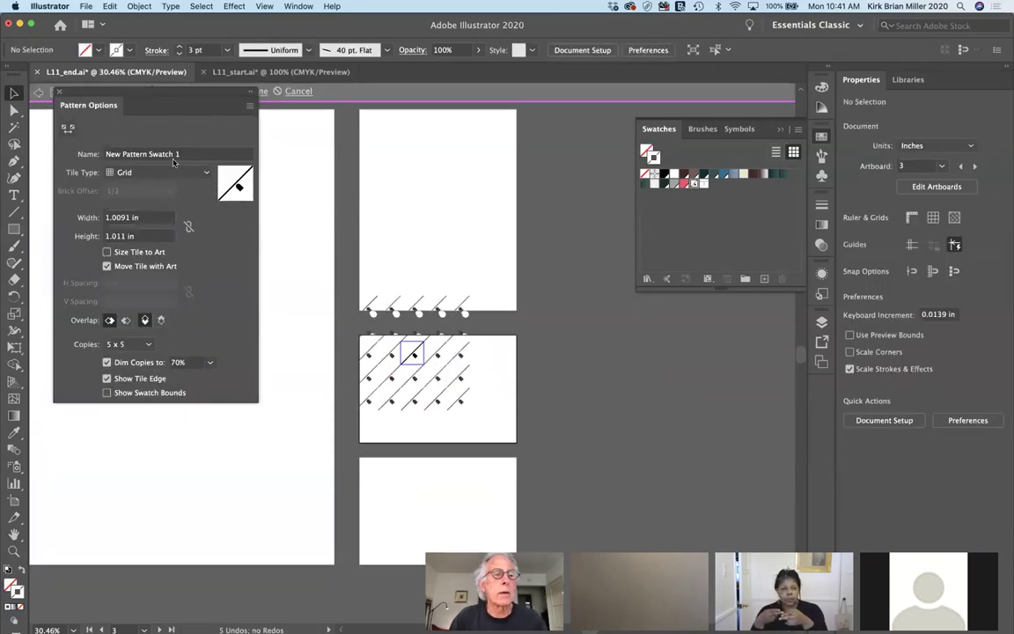
pyautogui.click(116, 153)
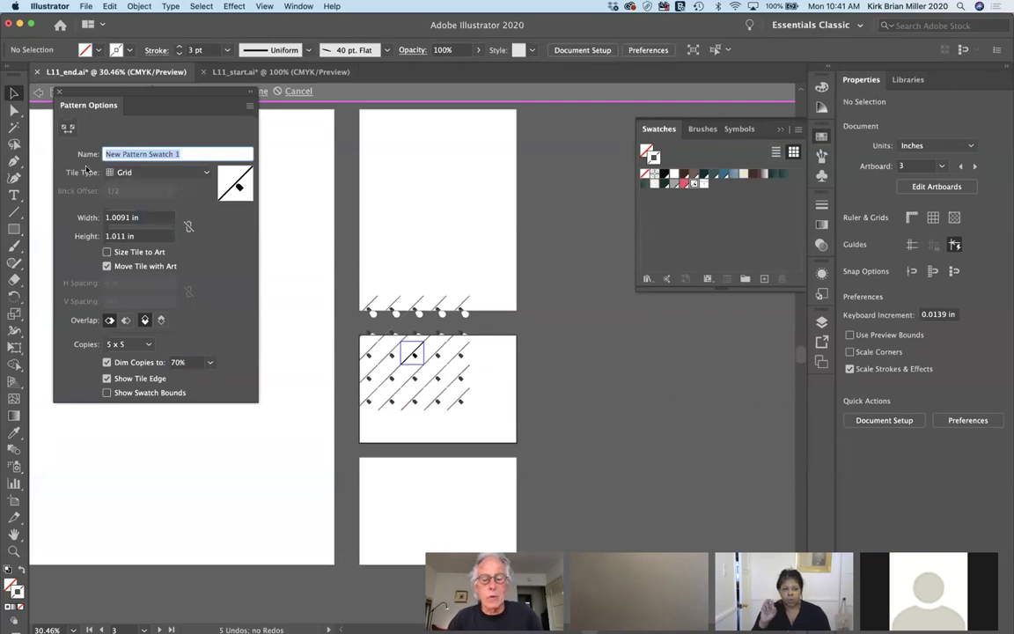
pyautogui.write('Corner Light')
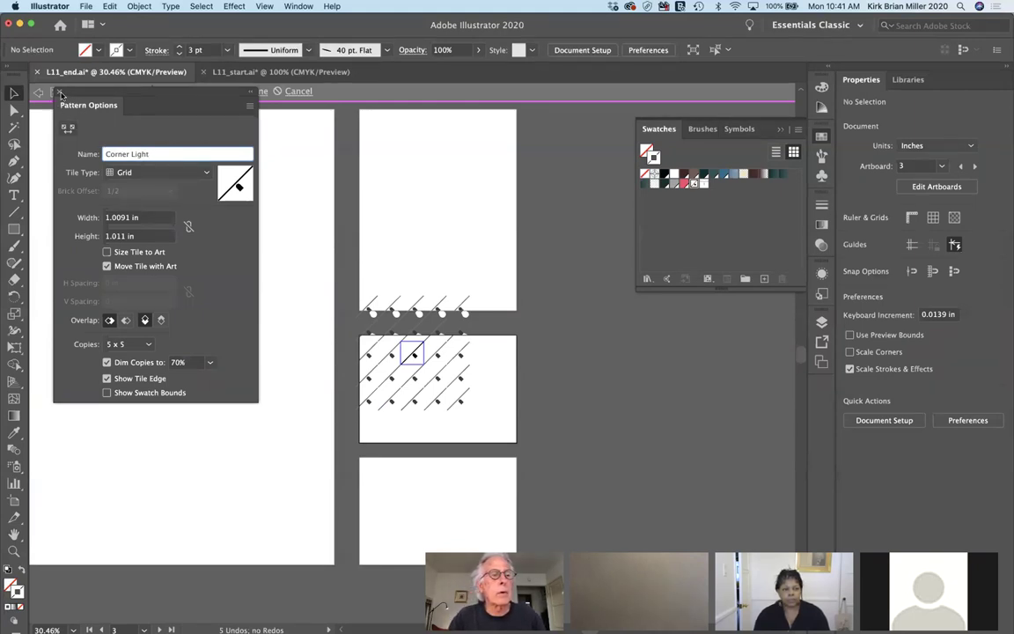
pyautogui.click(58, 92)
pyautogui.click(39, 92)
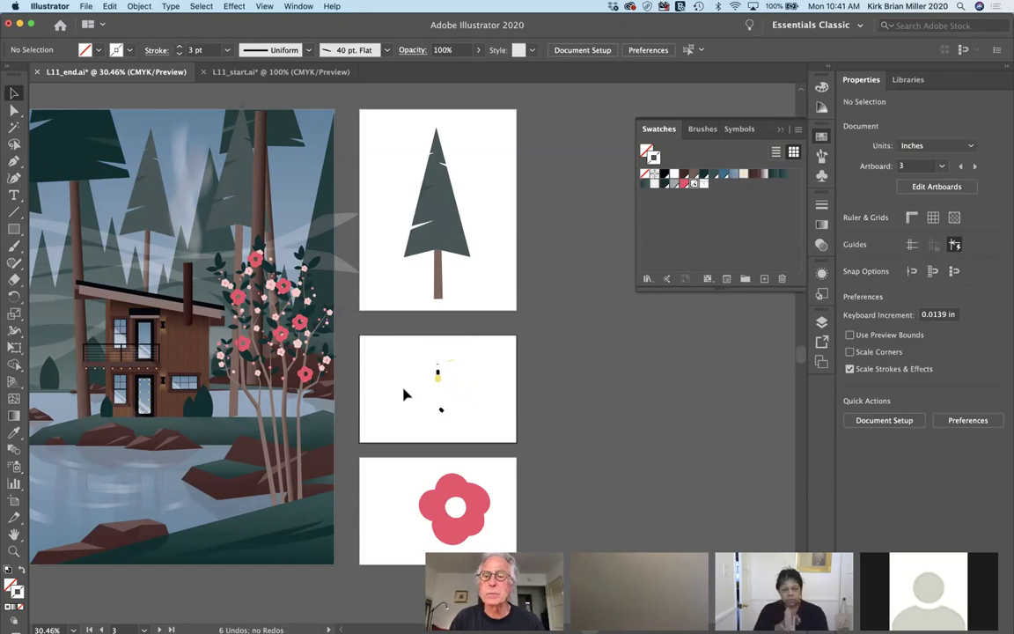
# Create a new pattern brush and name it Lights
pyautogui.click(780, 131)
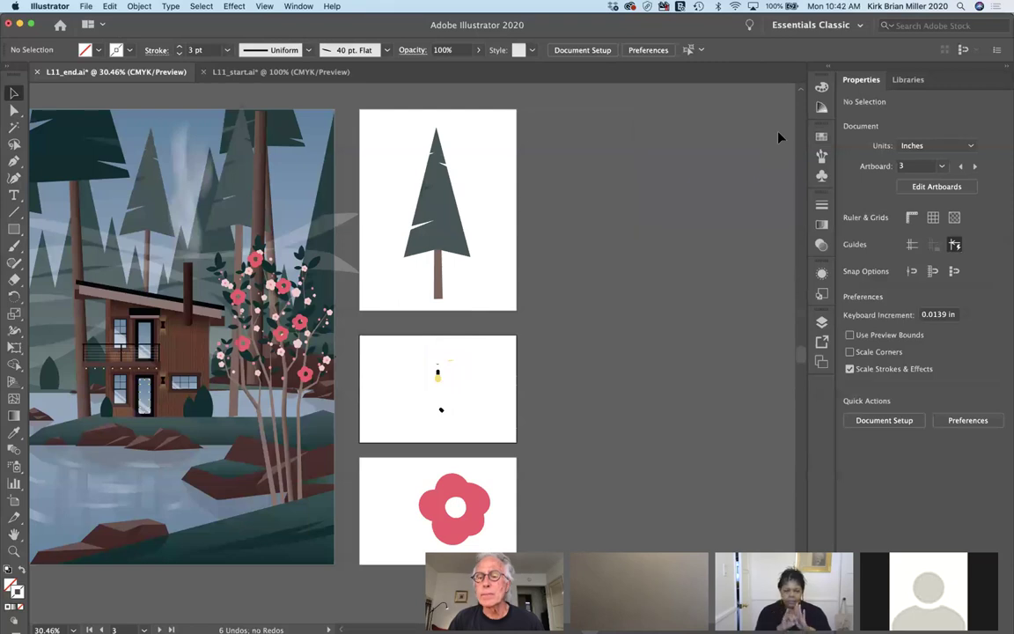
pyautogui.click(822, 155)
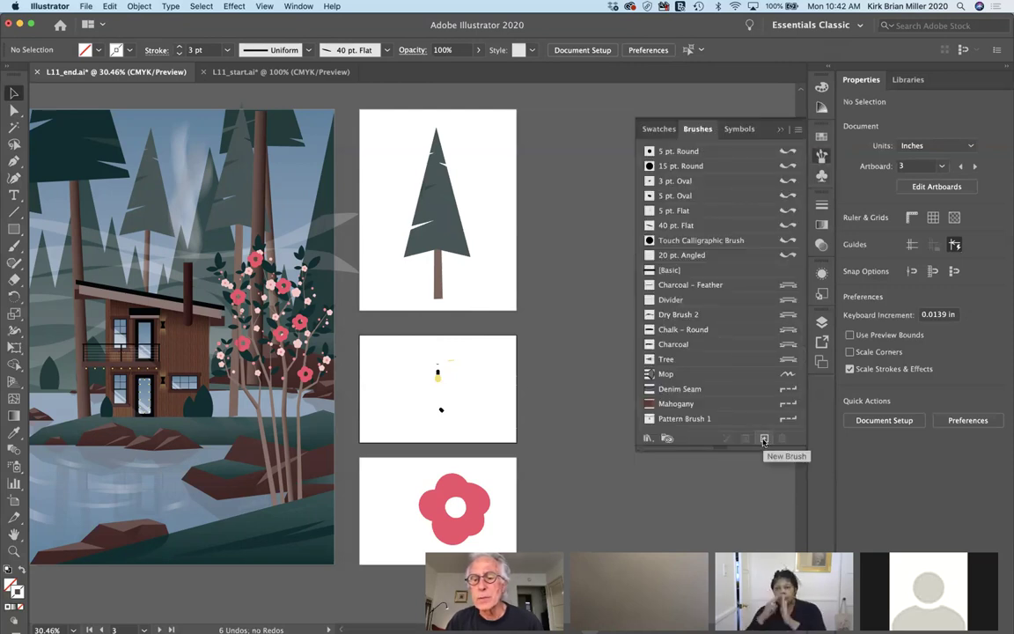
pyautogui.click(764, 438)
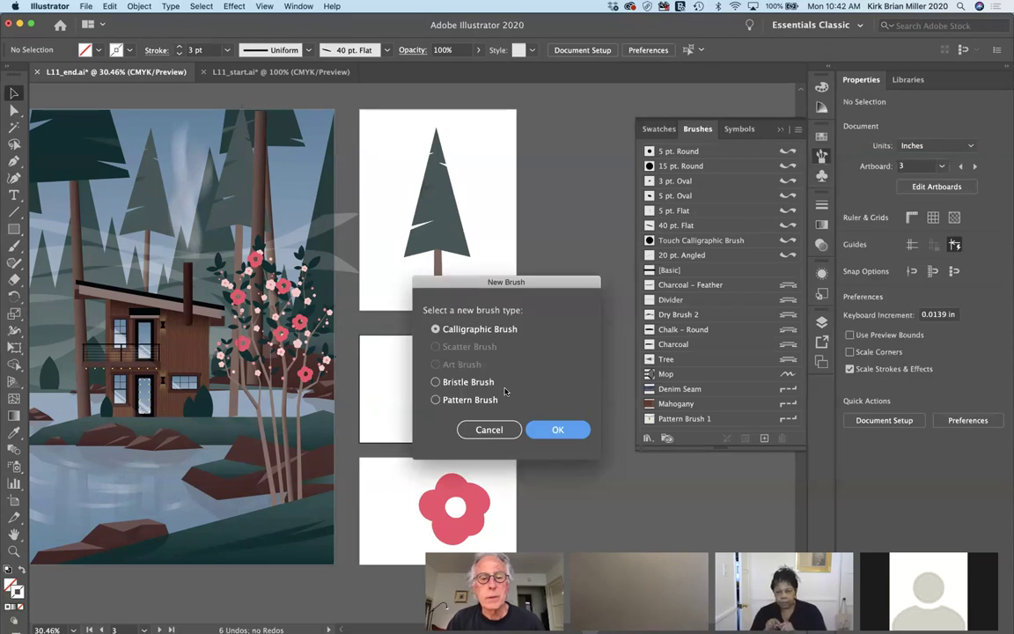
pyautogui.click(438, 400)
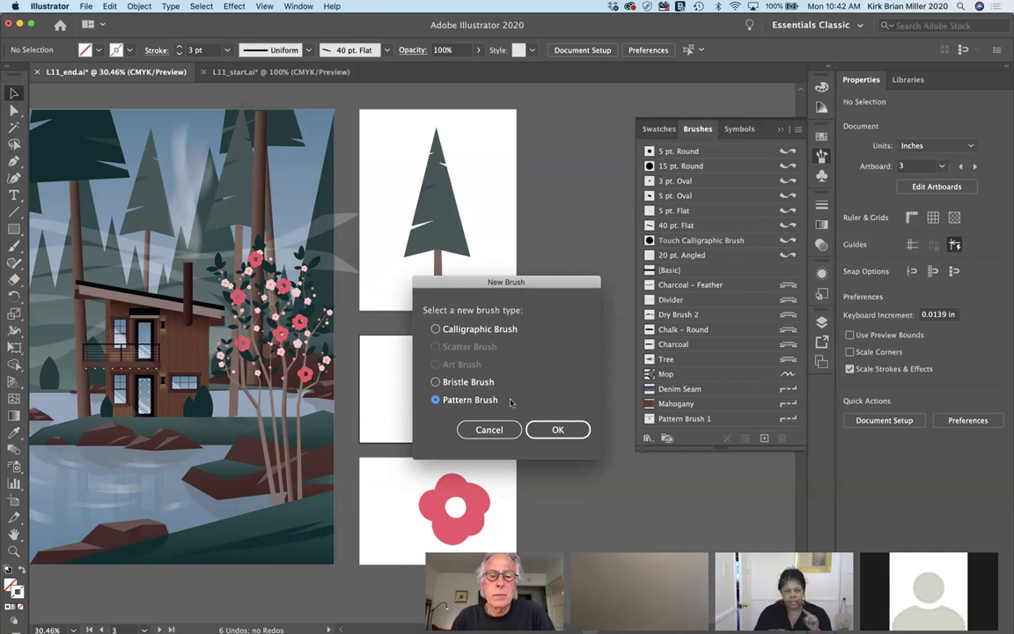
pyautogui.click(548, 429)
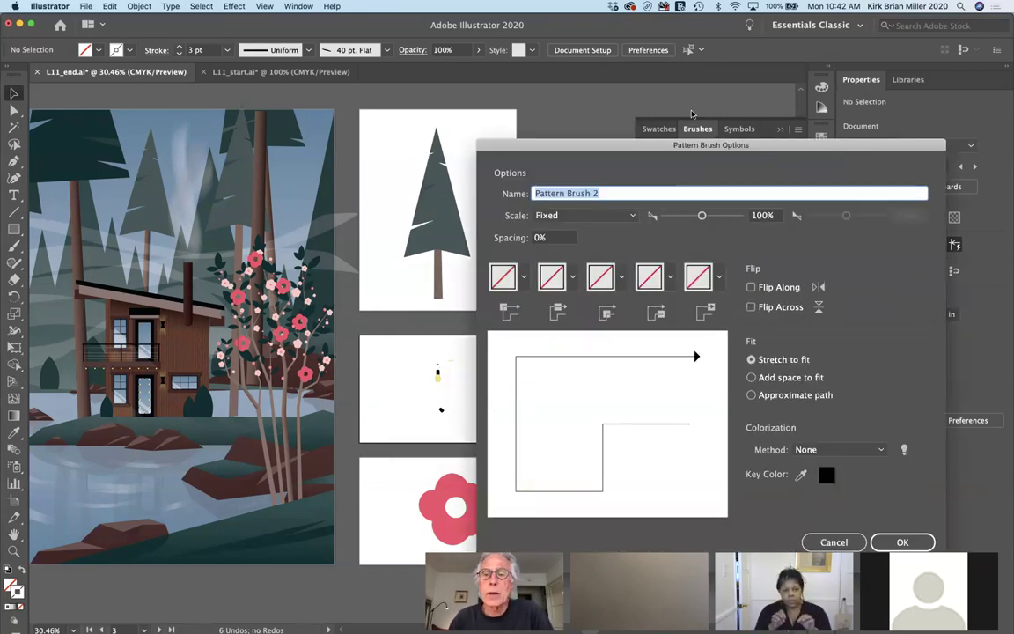
pyautogui.moveTo(646, 144)
pyautogui.mouseDown()
pyautogui.moveTo(594, 146)
pyautogui.moveTo(332, 94)
pyautogui.moveTo(329, 113)
pyautogui.mouseUp()
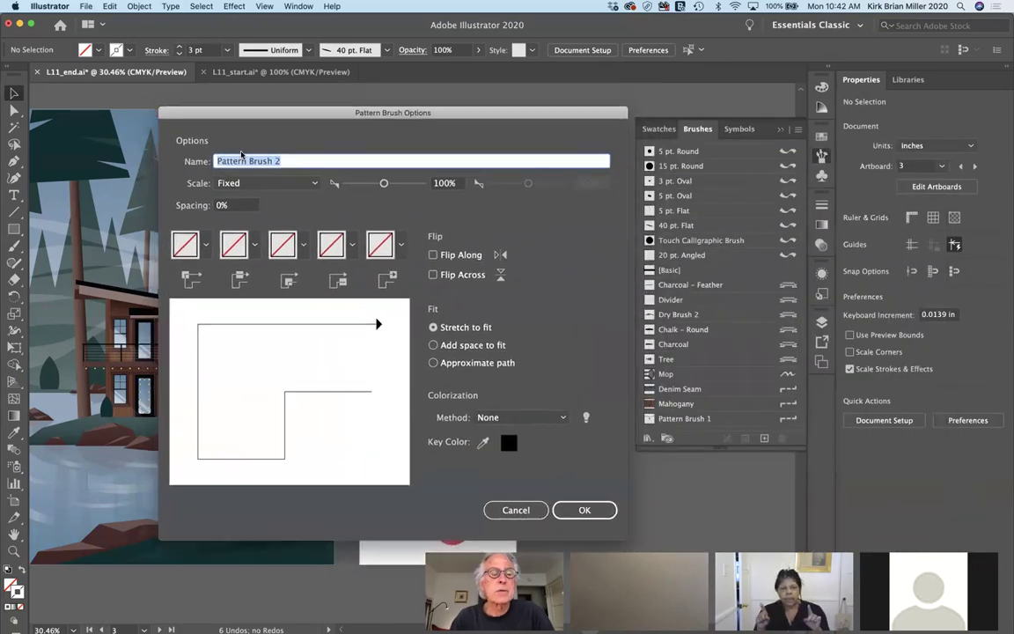
pyautogui.moveTo(277, 161); pyautogui.dragTo(203, 163)
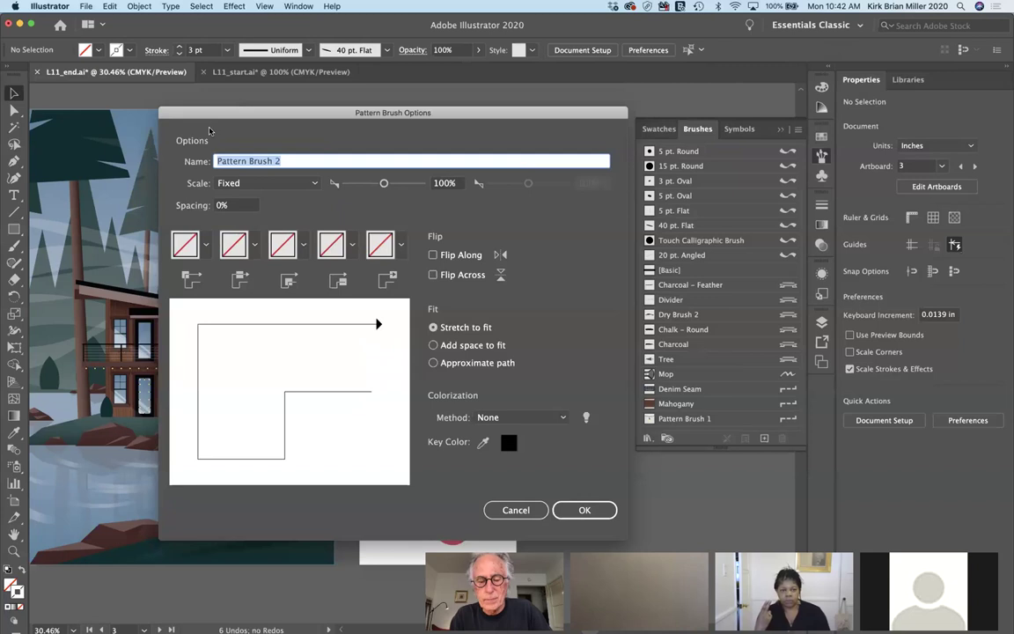
pyautogui.write('Lights')
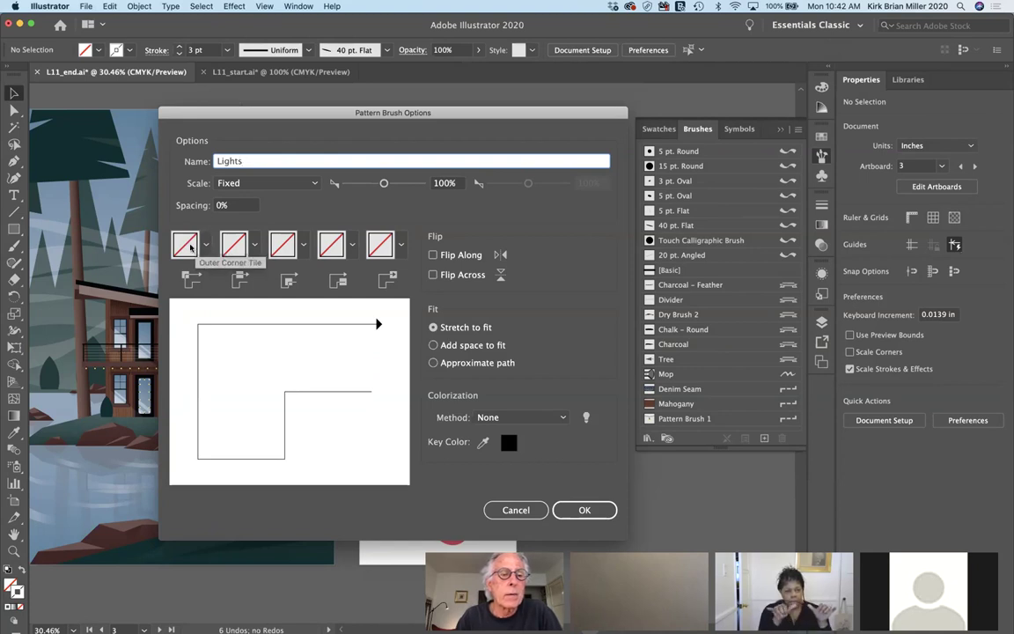
# Assign Corner Light as the outer corner tile and Light as the side tile, and save the Lights brush
pyautogui.click(190, 247)
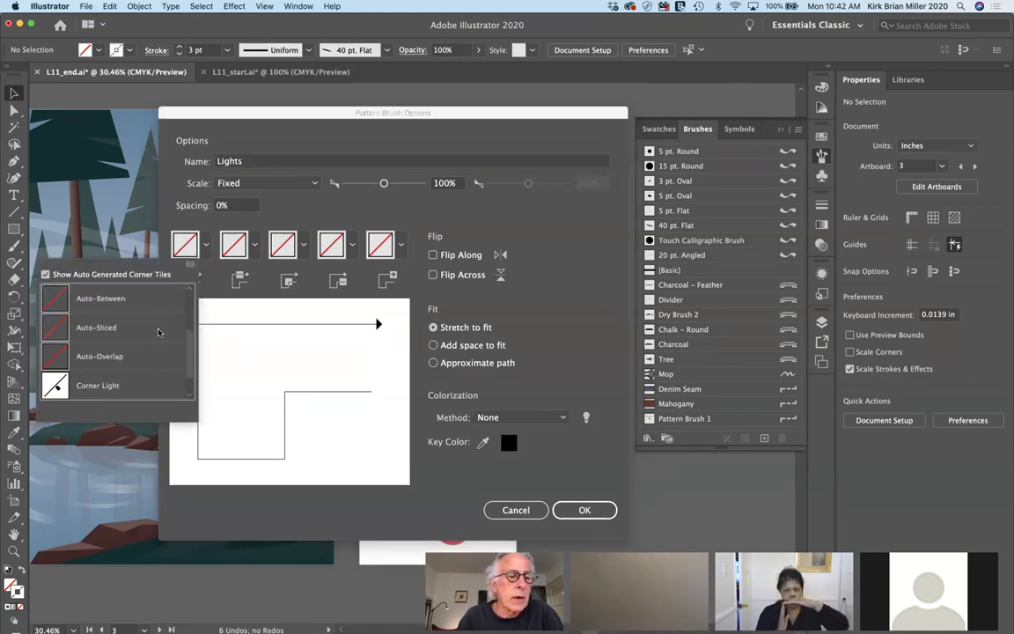
pyautogui.scroll(-1, 158, 332)
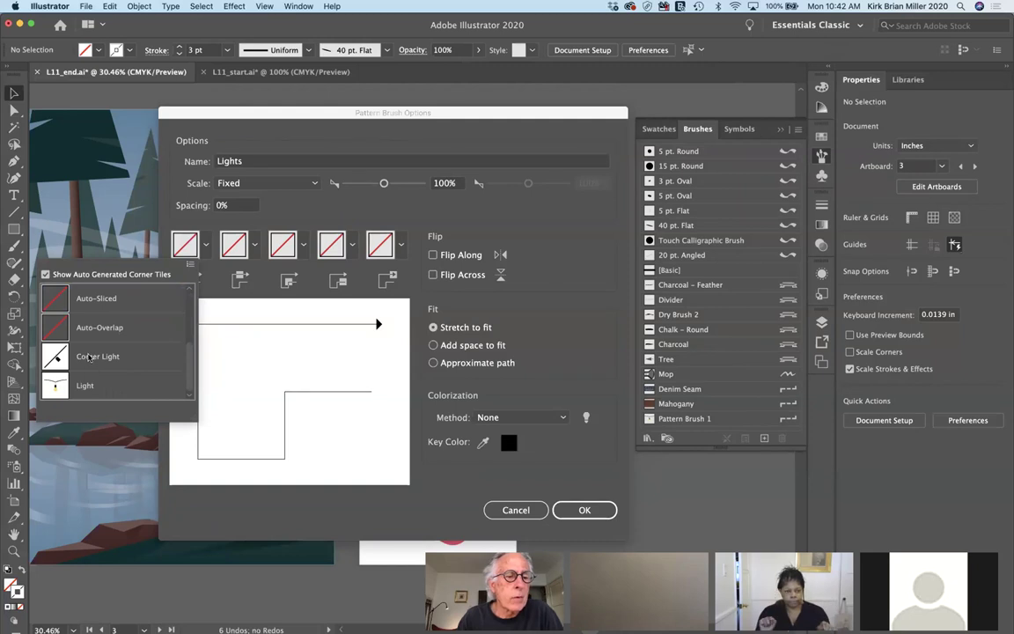
pyautogui.click(91, 361)
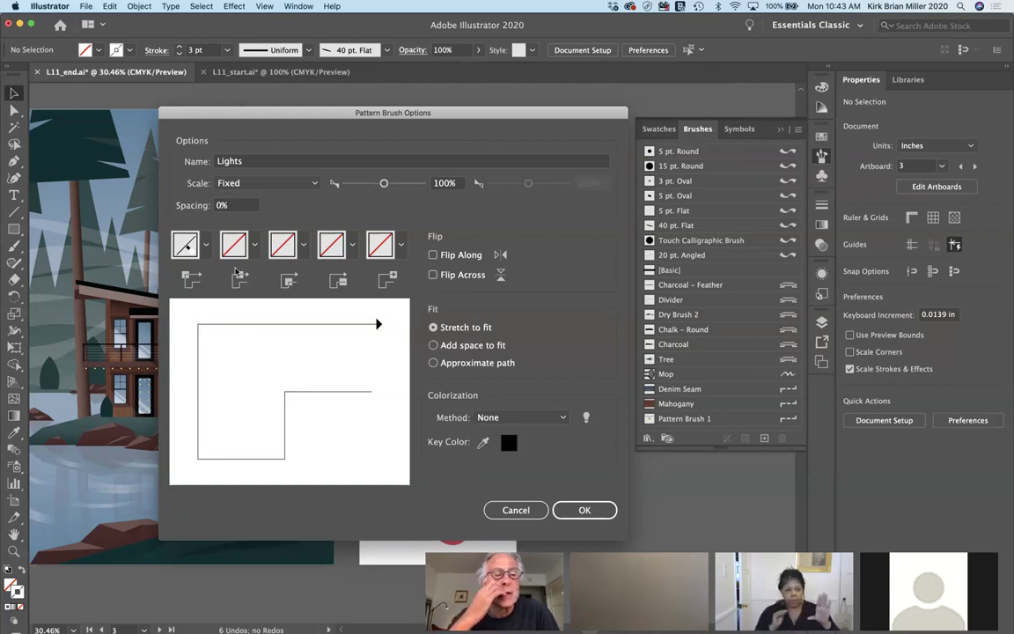
pyautogui.click(206, 245)
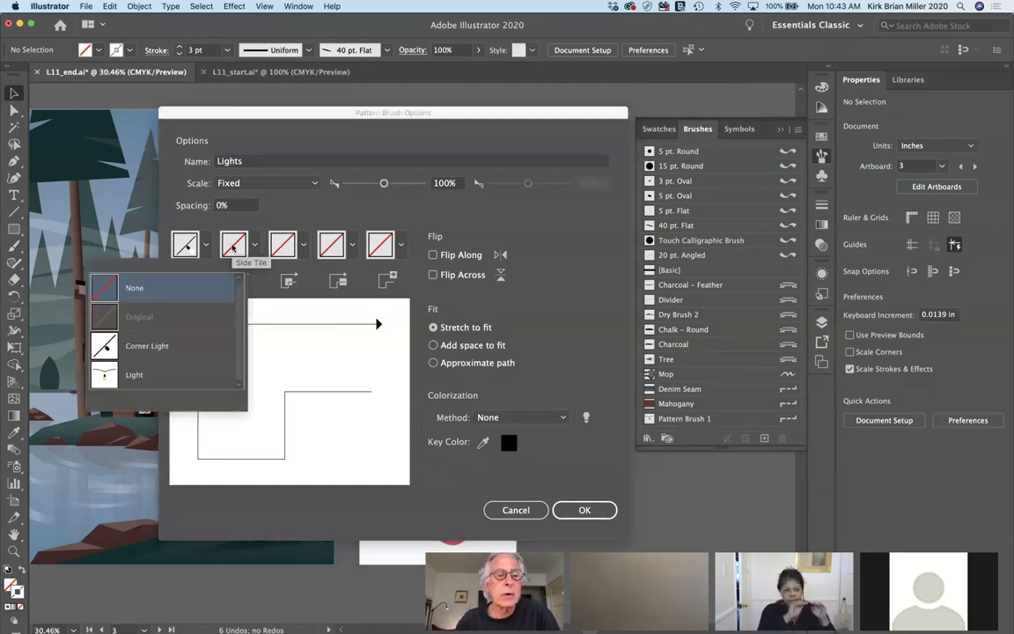
pyautogui.click(169, 377)
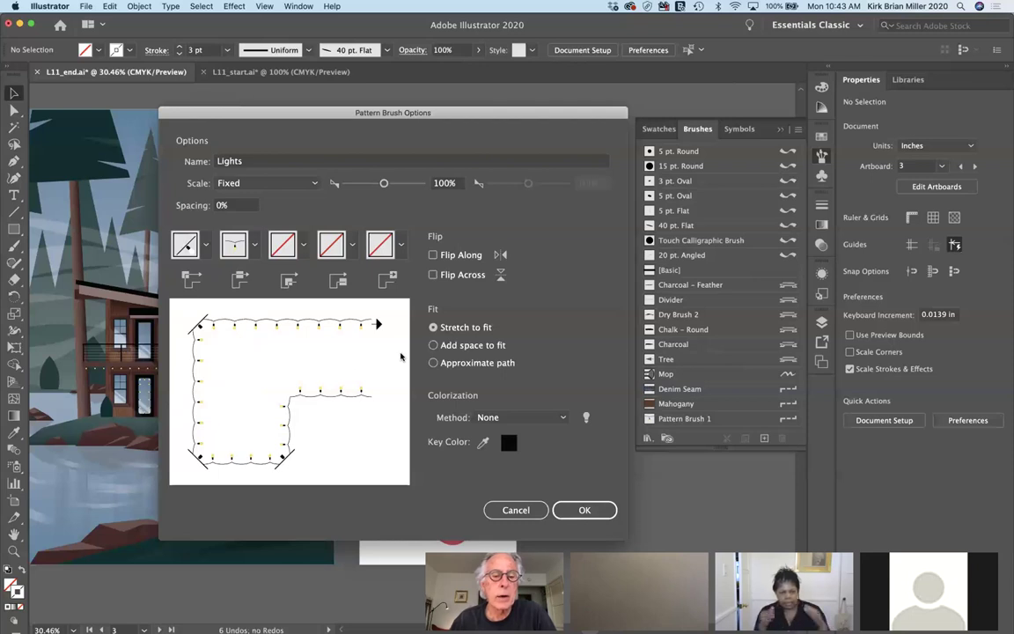
pyautogui.click(583, 511)
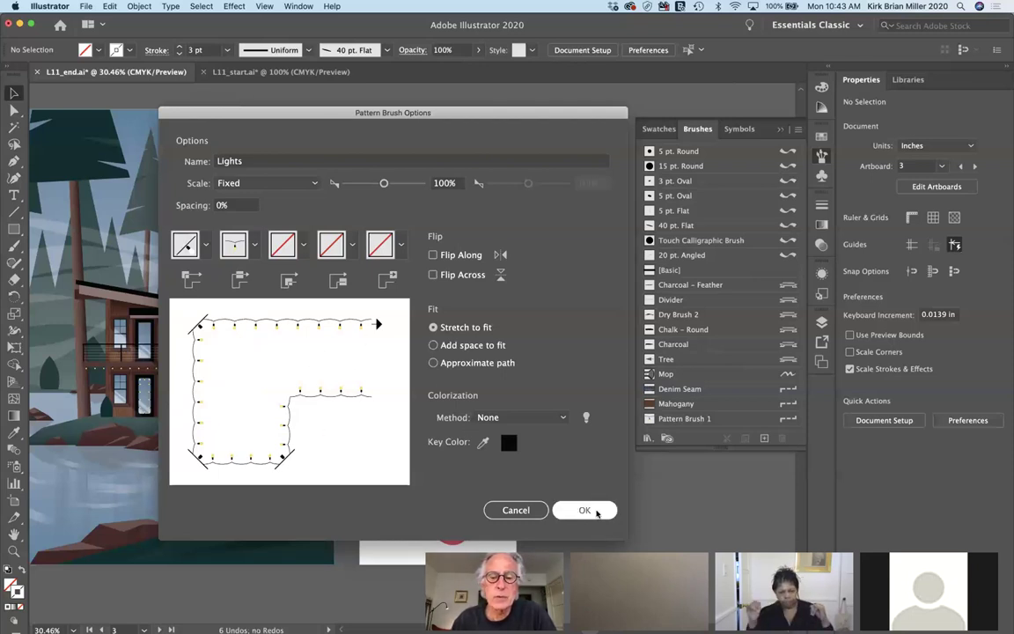
pyautogui.click(595, 512)
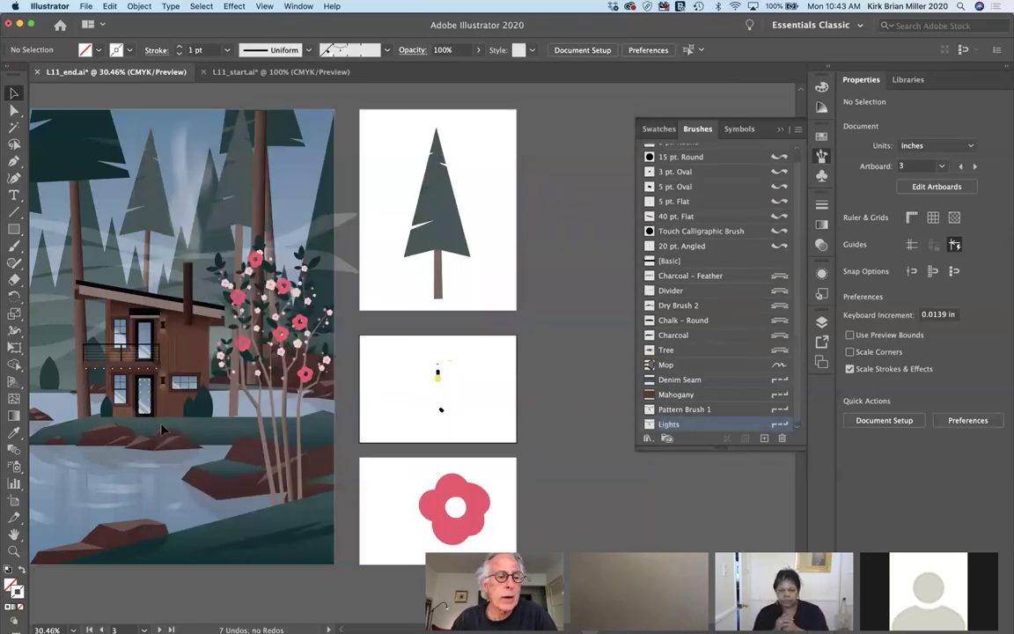
# Switch to L11_start.ai and add the hanging light bulb group from the small middle artboard to the swatches as a pattern
pyautogui.click(257, 72)
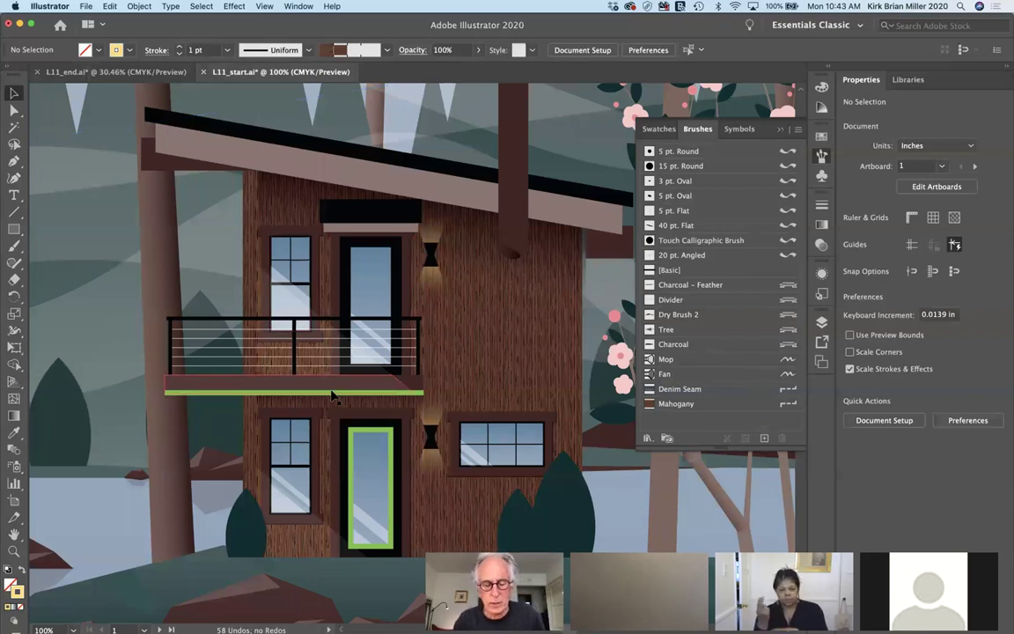
pyautogui.hscroll(10, 351, 391)
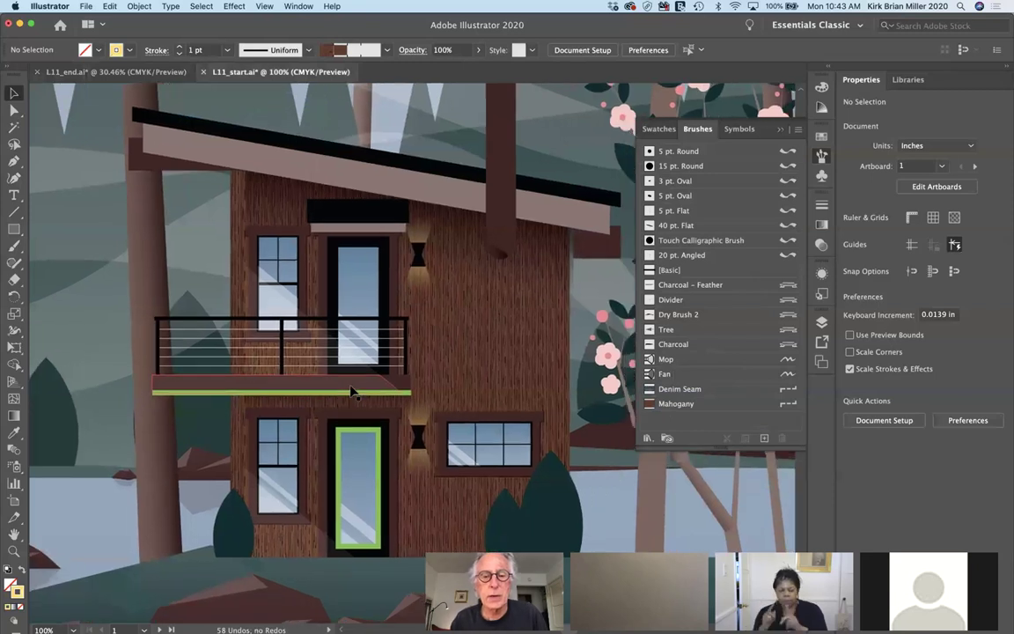
pyautogui.hscroll(15, 350, 392)
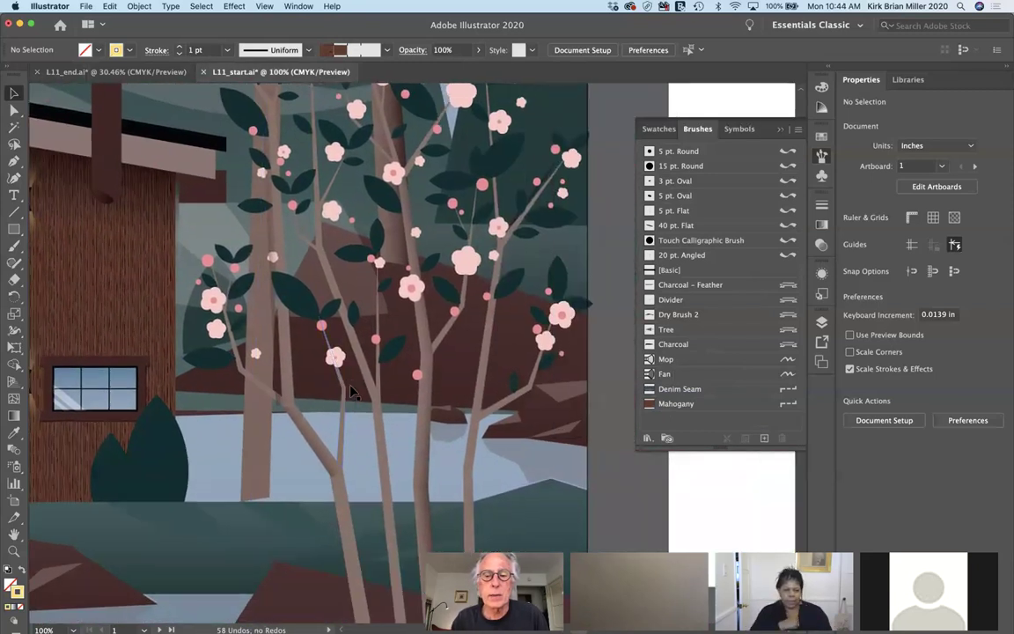
pyautogui.hscroll(8, 350, 392)
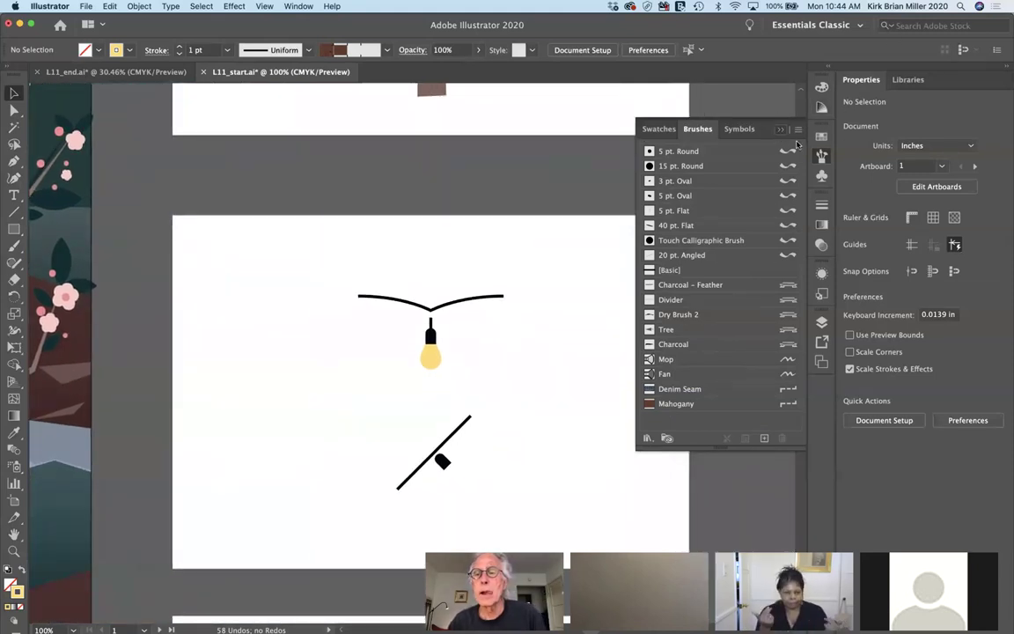
pyautogui.click(821, 146)
pyautogui.click(821, 138)
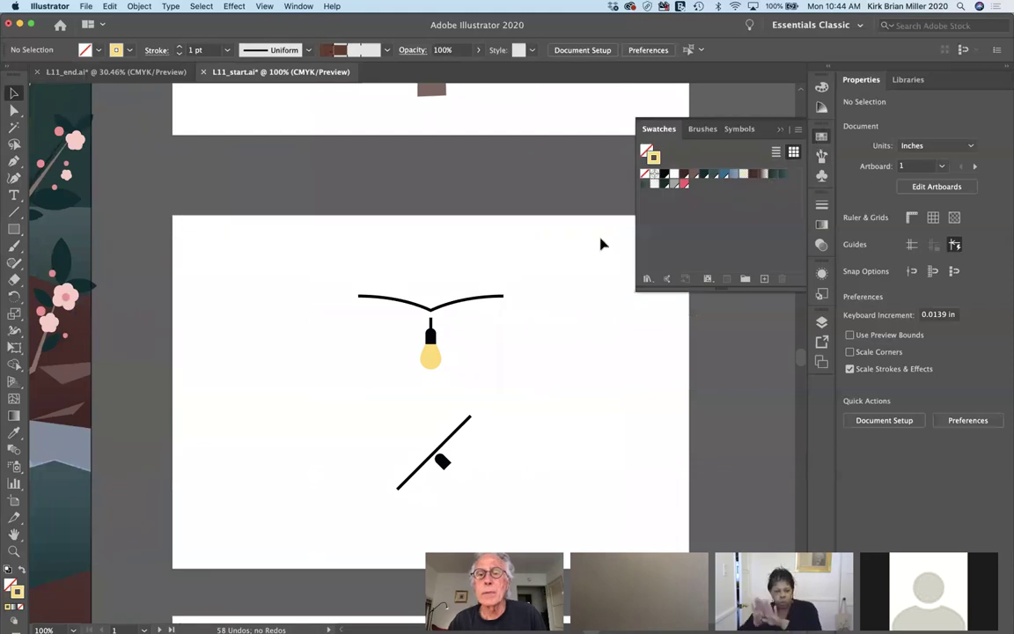
pyautogui.click(440, 308)
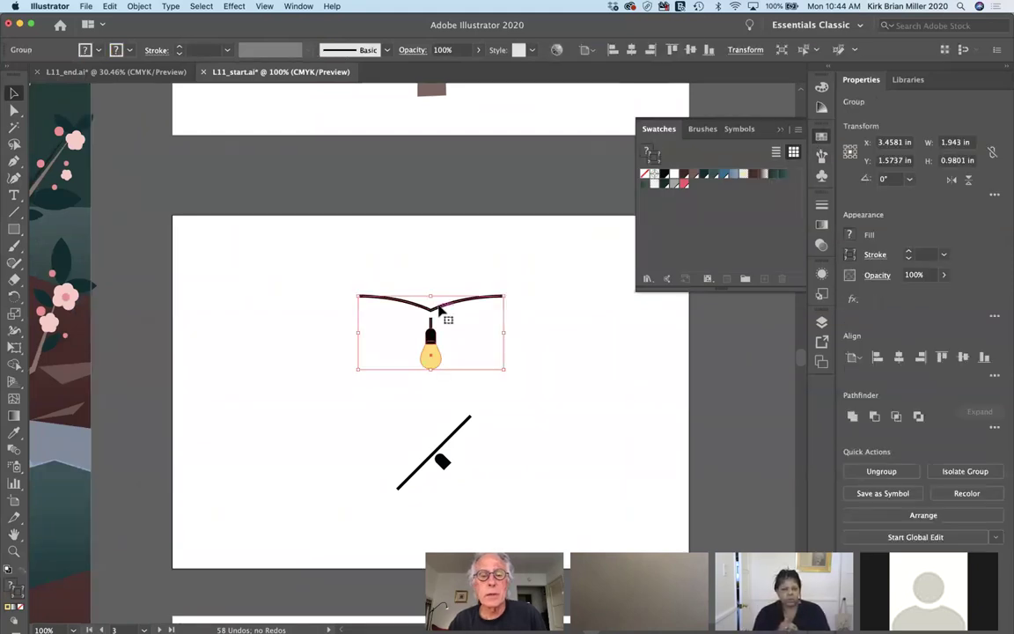
pyautogui.moveTo(441, 308); pyautogui.dragTo(731, 209)
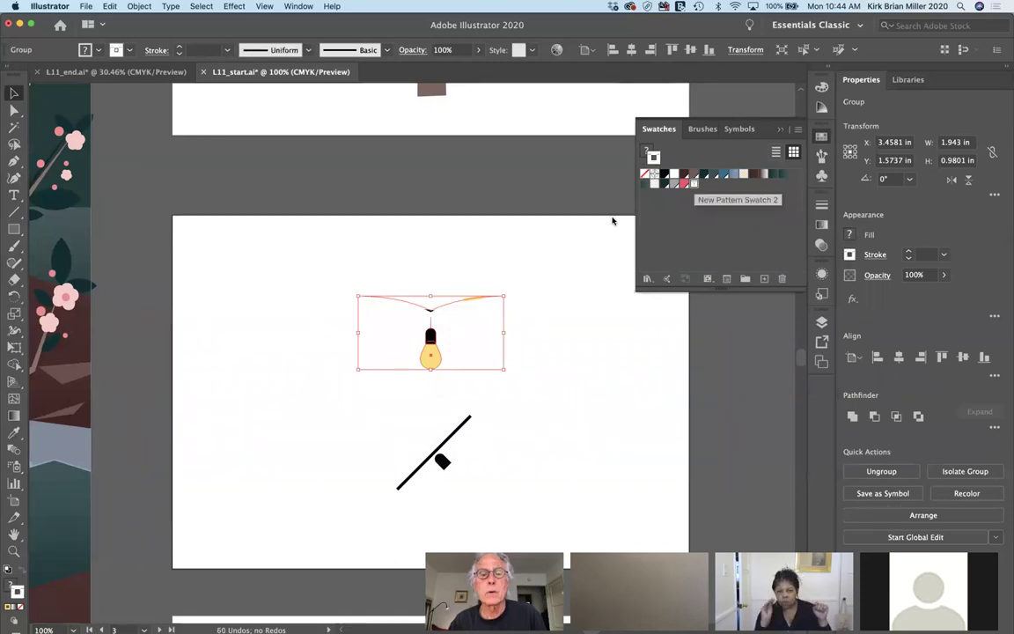
# Rename the hanging light bulb pattern swatch as Light and exit pattern editing mode
pyautogui.doubleClick(694, 183)
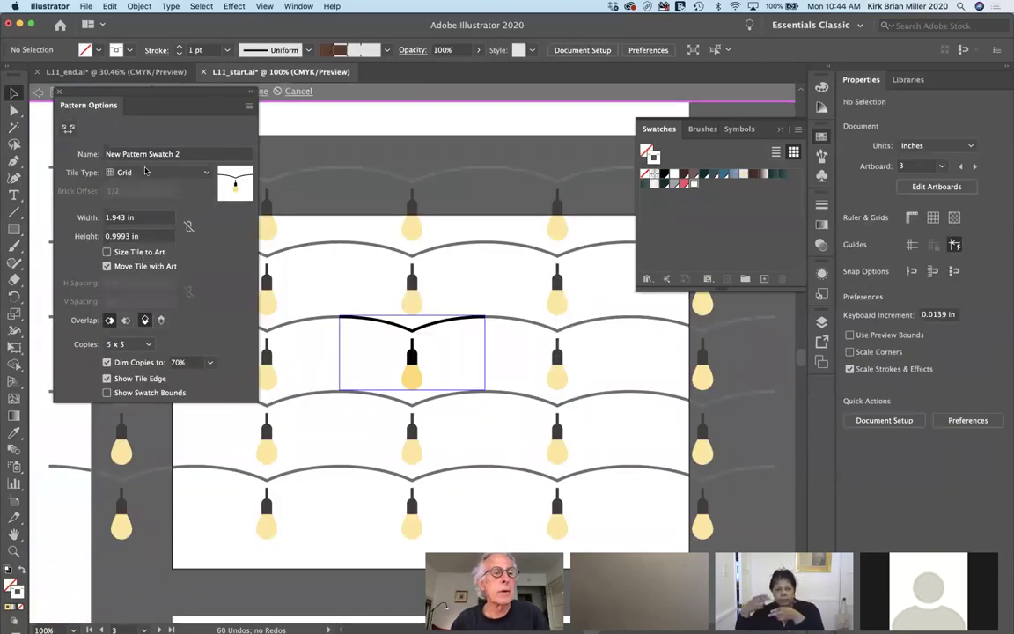
pyautogui.moveTo(181, 154); pyautogui.dragTo(107, 150)
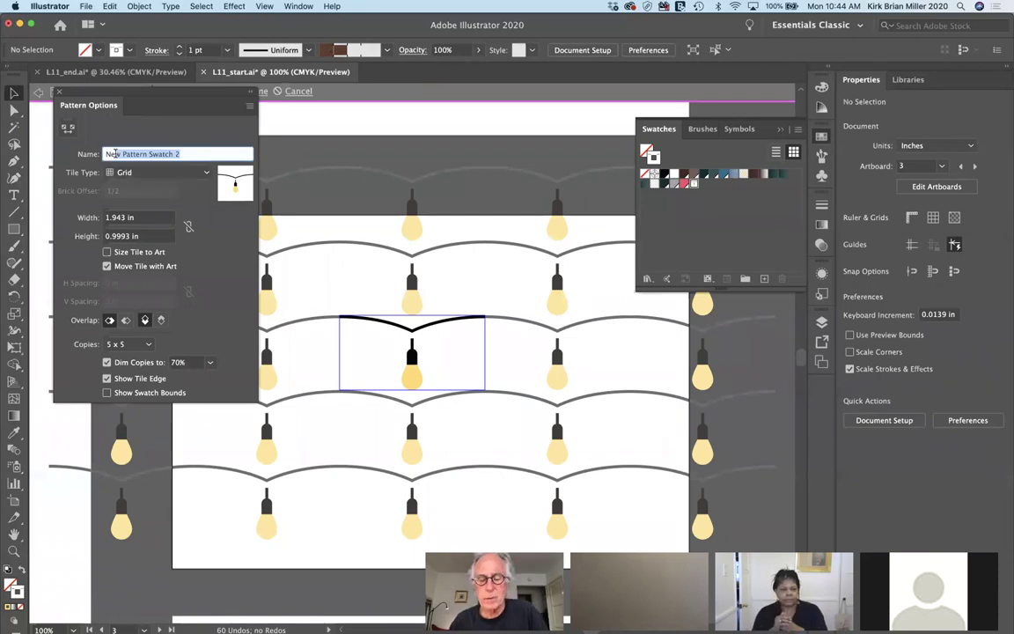
pyautogui.write('Ne')
pyautogui.write('Light')
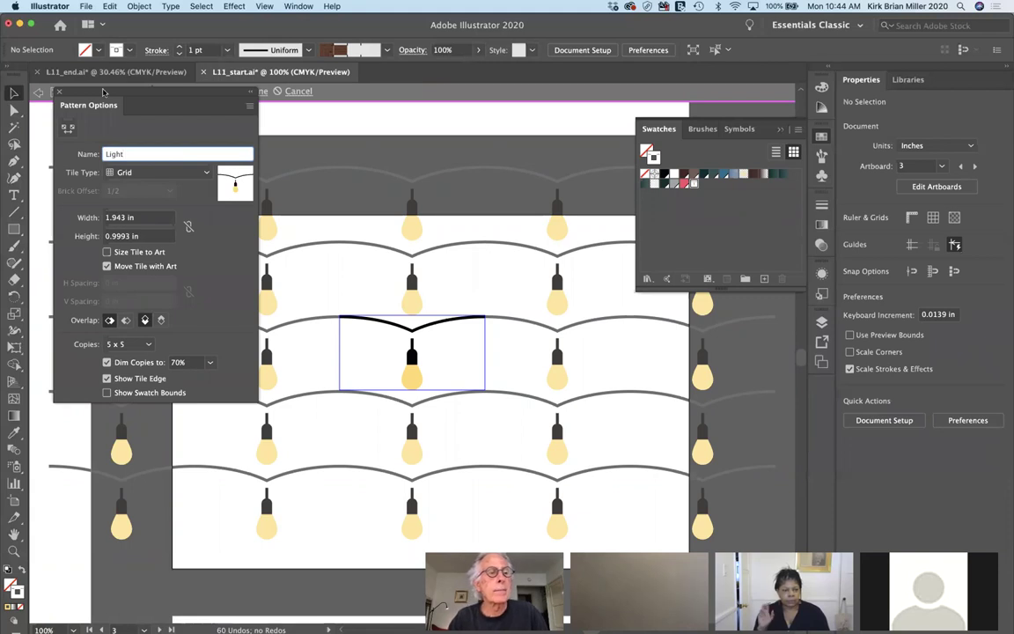
pyautogui.click(59, 92)
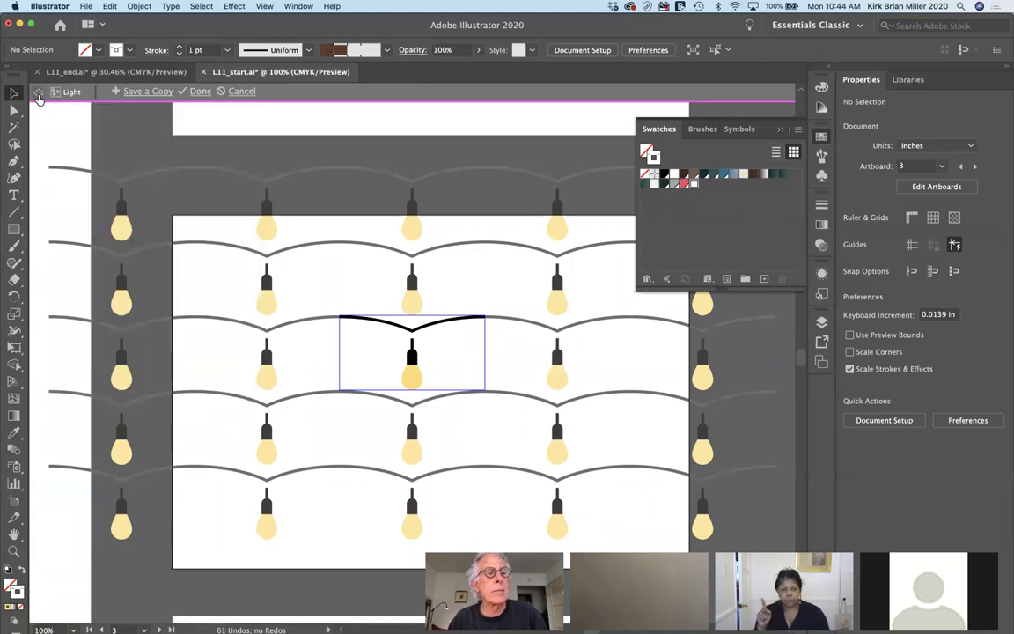
pyautogui.click(38, 93)
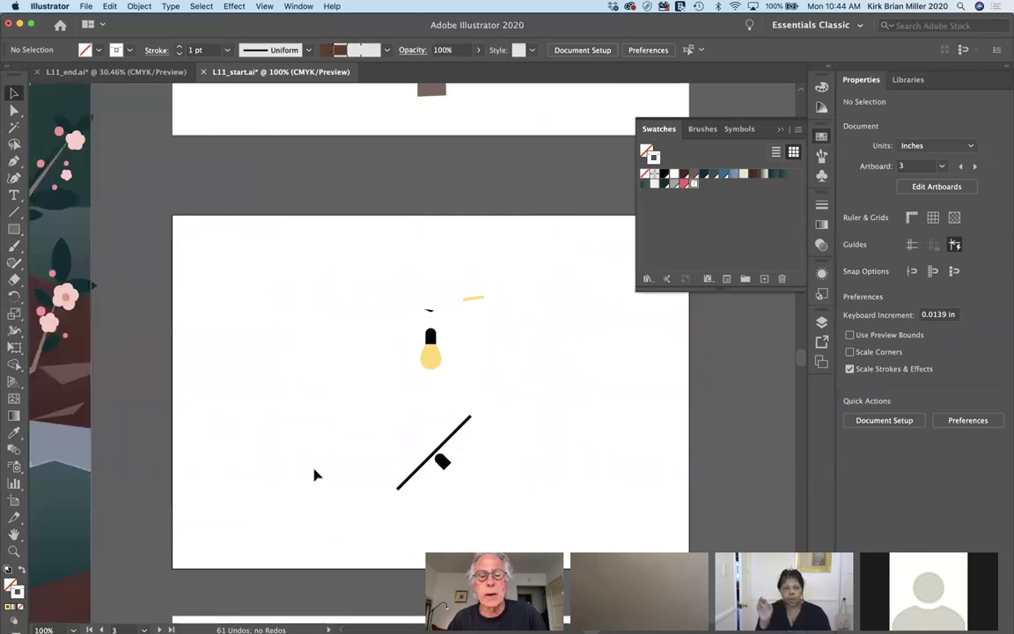
# Add the diagonal corner bulb group below the hanging bulb to the swatches as a pattern
pyautogui.click(449, 451)
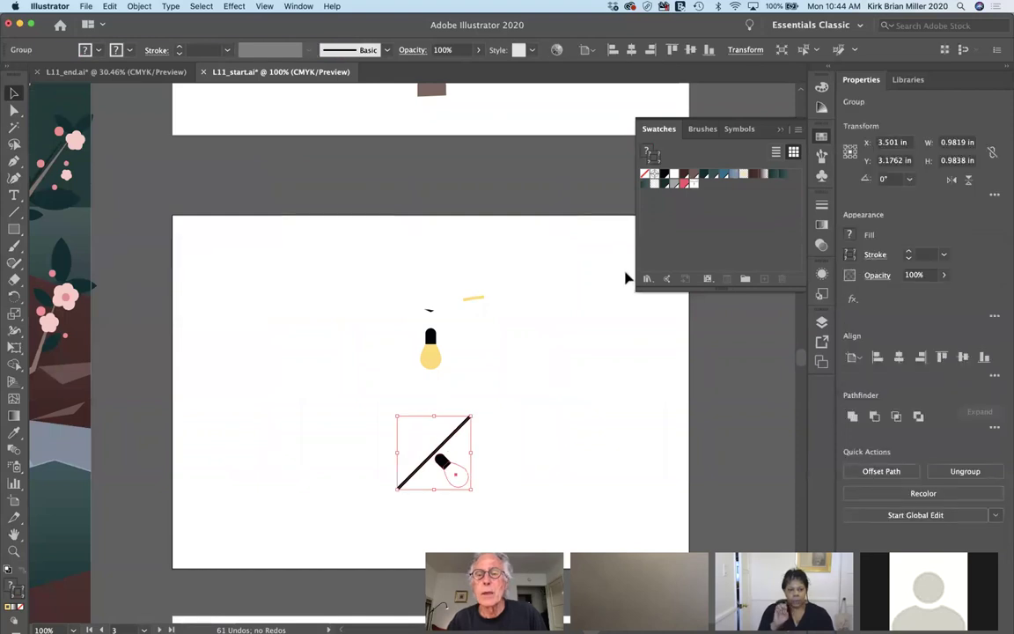
pyautogui.moveTo(444, 445); pyautogui.dragTo(744, 202)
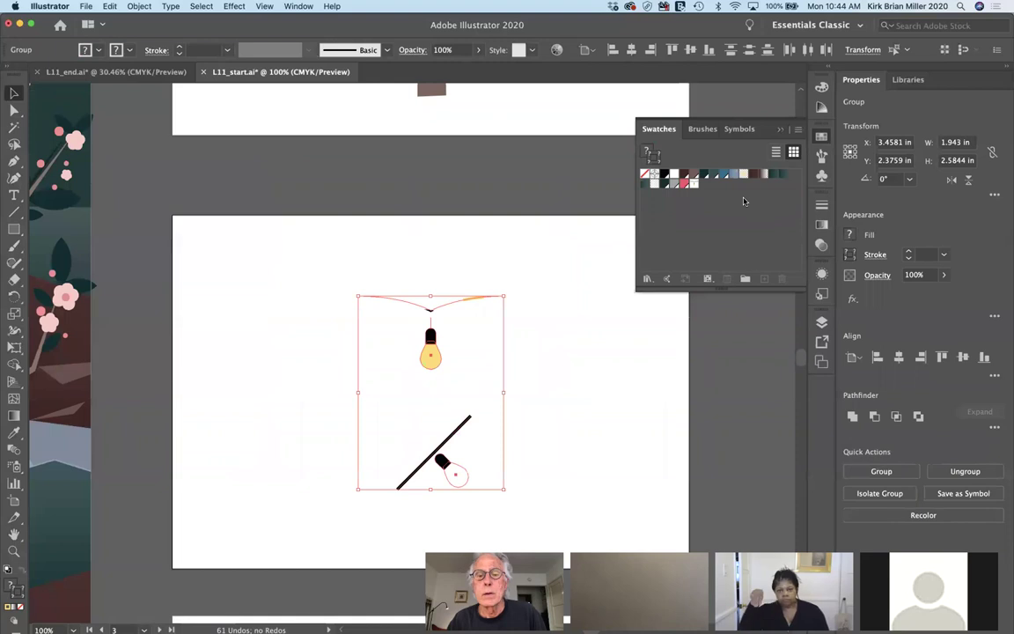
pyautogui.click(573, 373)
pyautogui.moveTo(460, 428); pyautogui.dragTo(704, 183)
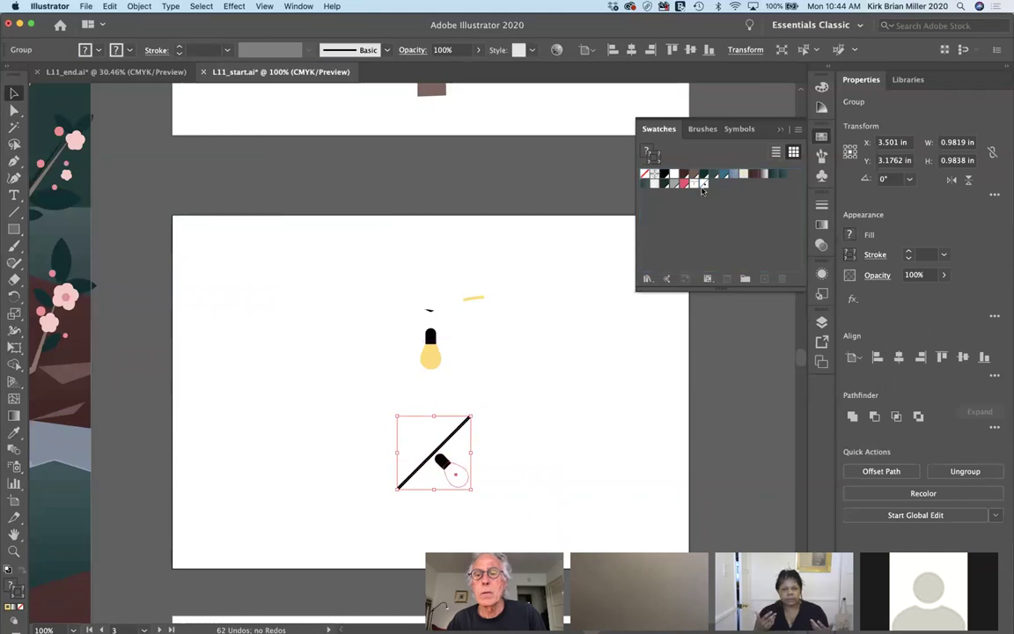
# Rename the diagonal bulb pattern swatch as Corner Light and return to the artwork
pyautogui.doubleClick(704, 183)
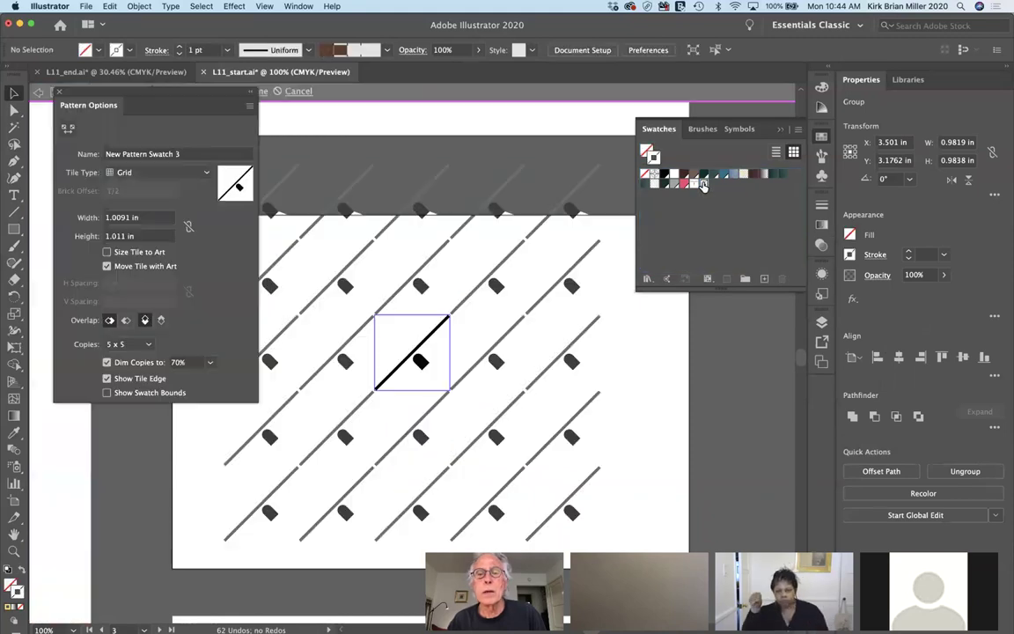
pyautogui.click(191, 155)
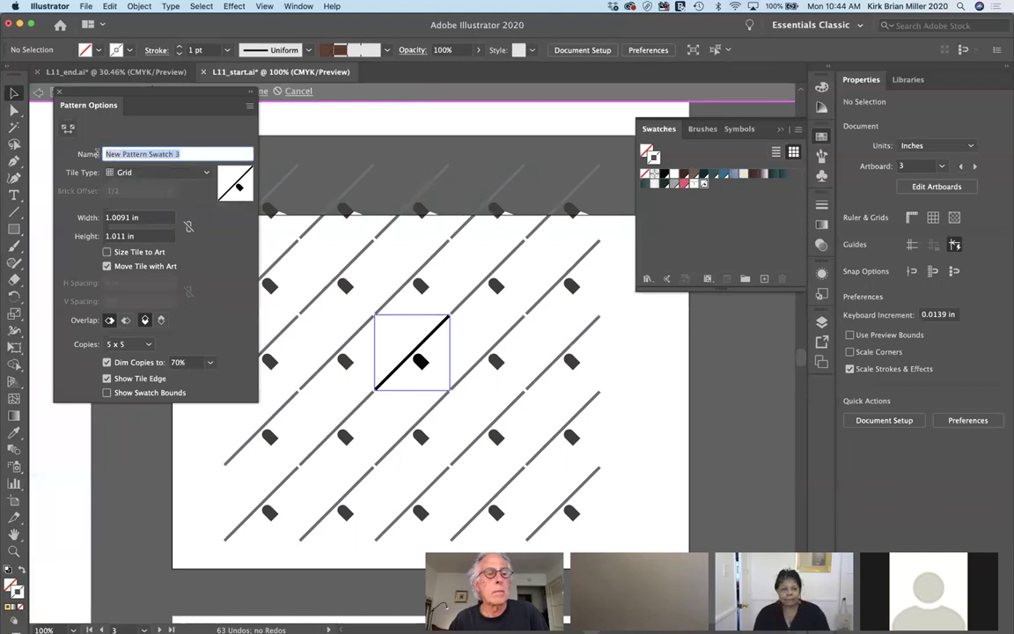
pyautogui.write('C')
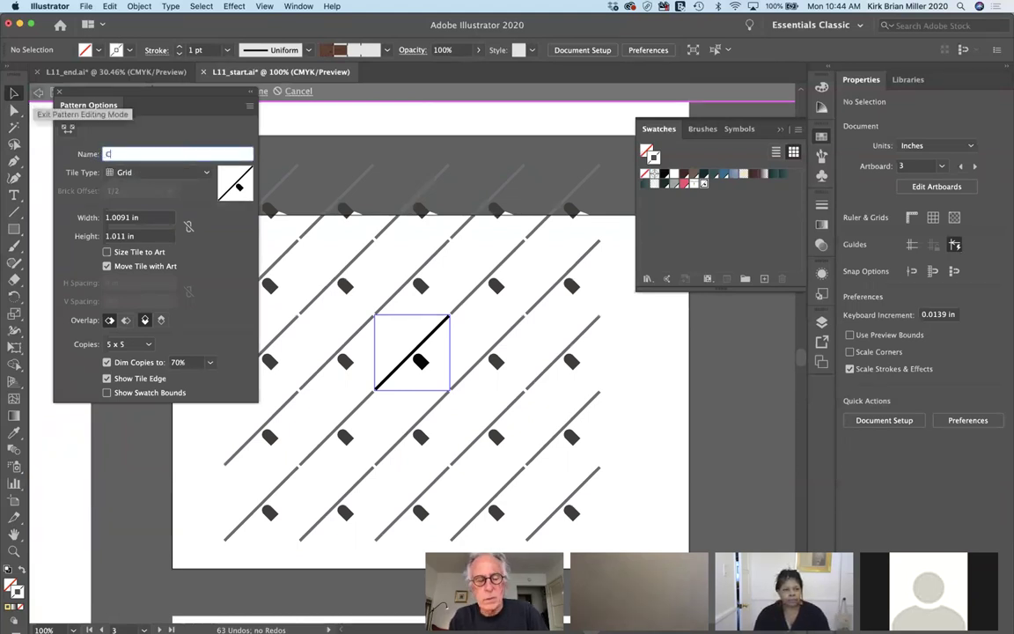
pyautogui.write('orner Light')
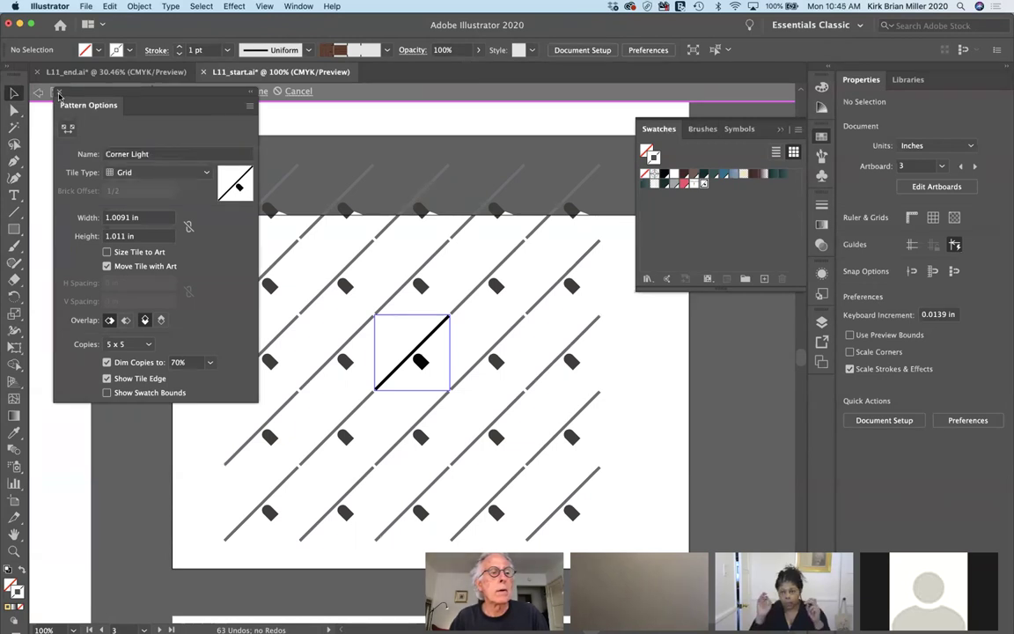
pyautogui.click(59, 93)
pyautogui.click(38, 92)
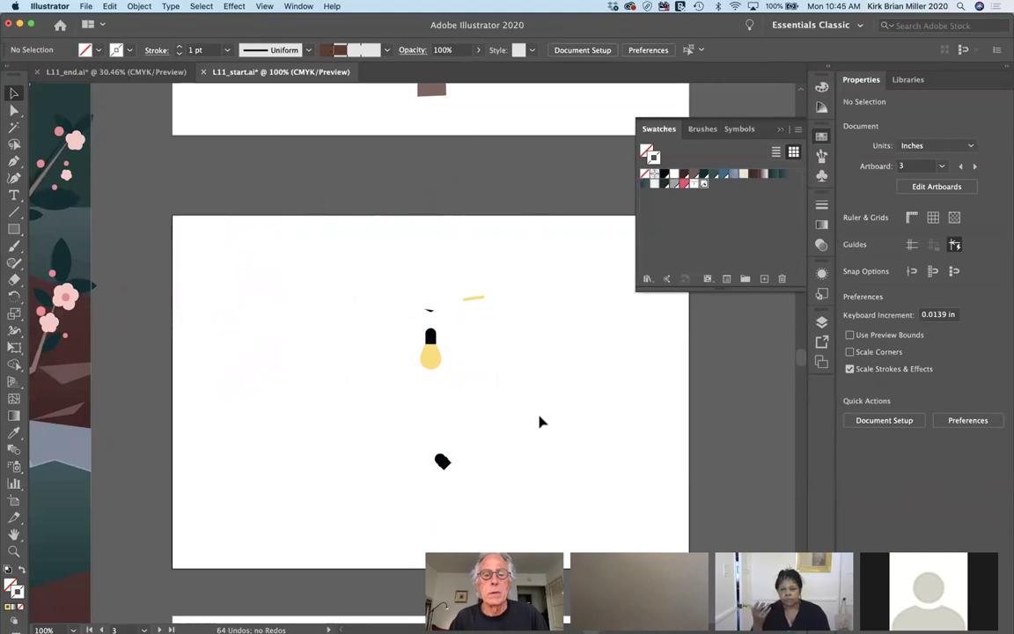
# Start a new pattern brush in L11_start.ai for the string of lights
pyautogui.hscroll(-10, 542, 419)
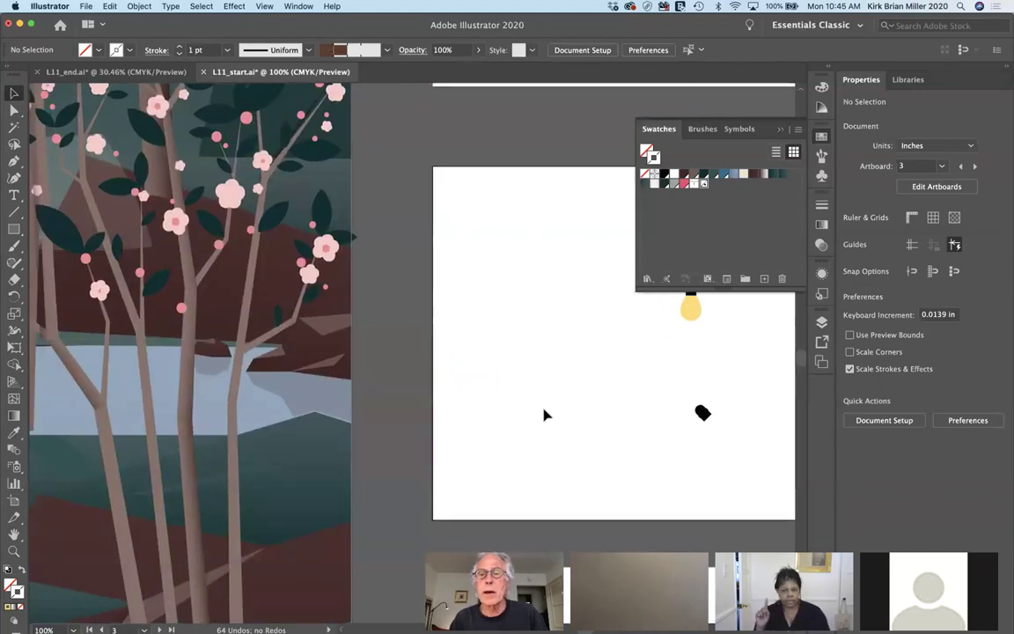
pyautogui.click(780, 130)
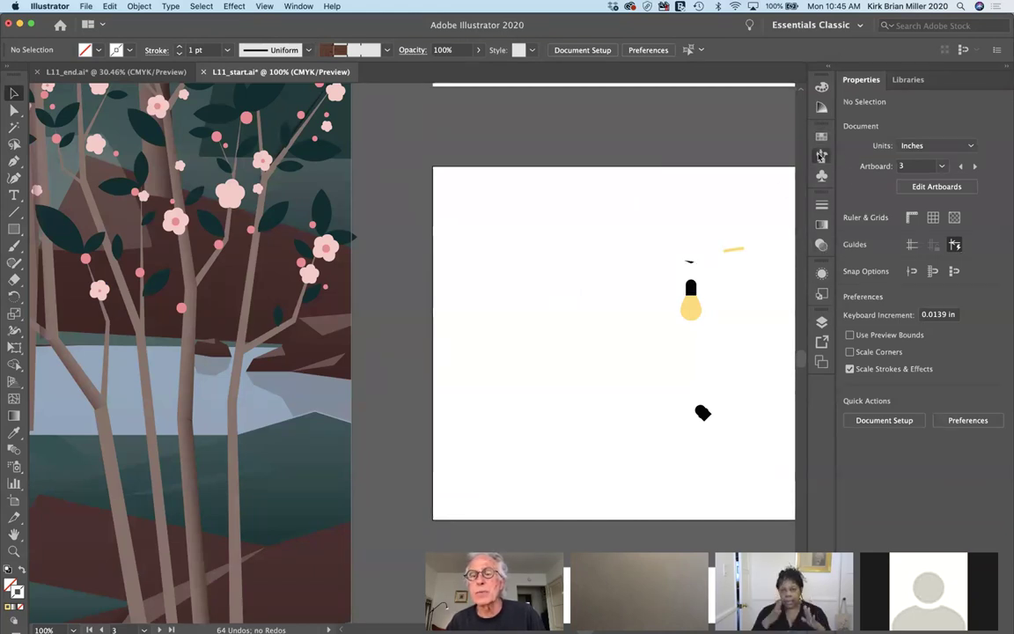
pyautogui.press('F5')
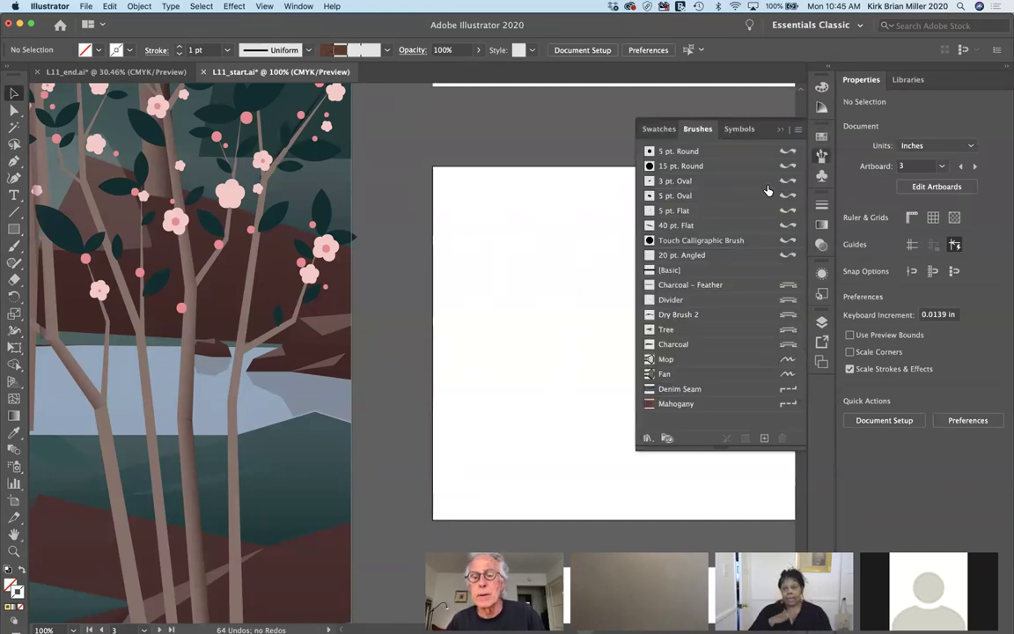
pyautogui.click(764, 437)
pyautogui.click(436, 401)
pyautogui.click(557, 430)
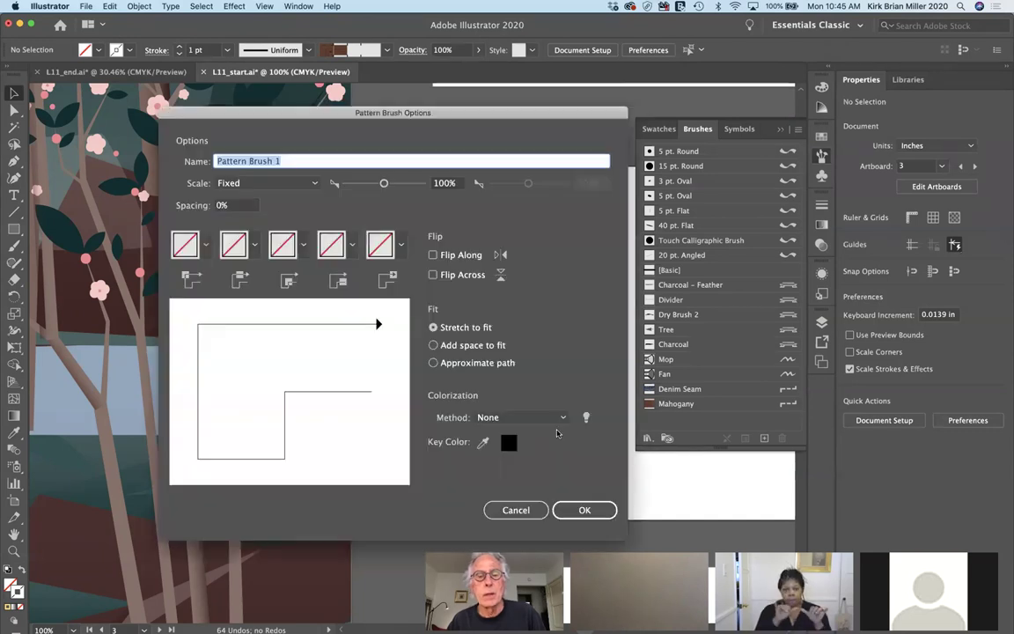
# Build the pattern brush with Corner Light as outer corner tile and Light as side tile, at a fixed scale of 20%
pyautogui.click(203, 246)
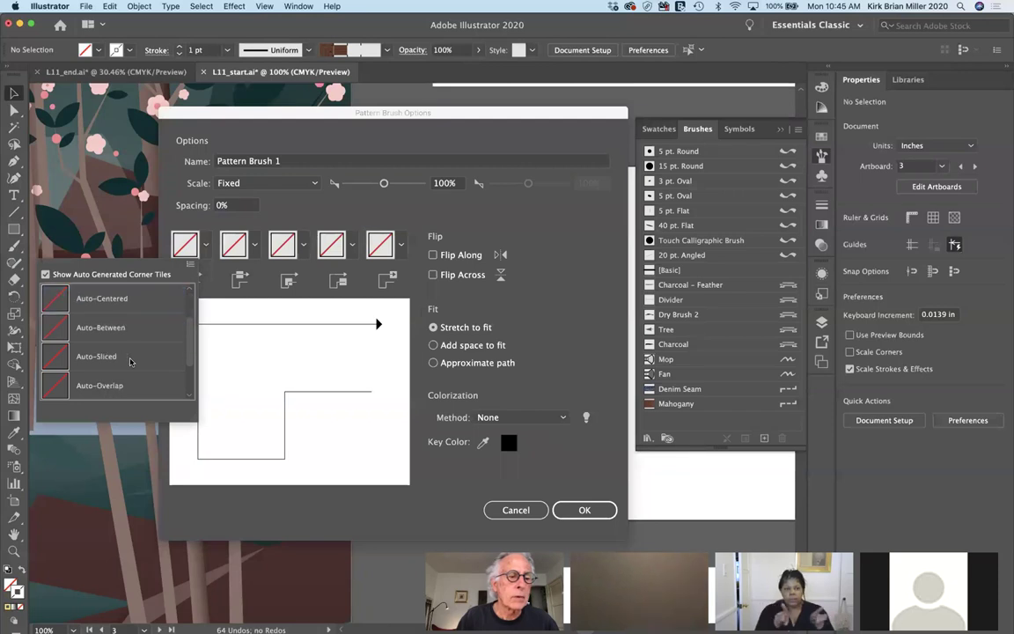
pyautogui.scroll(-2, 123, 359)
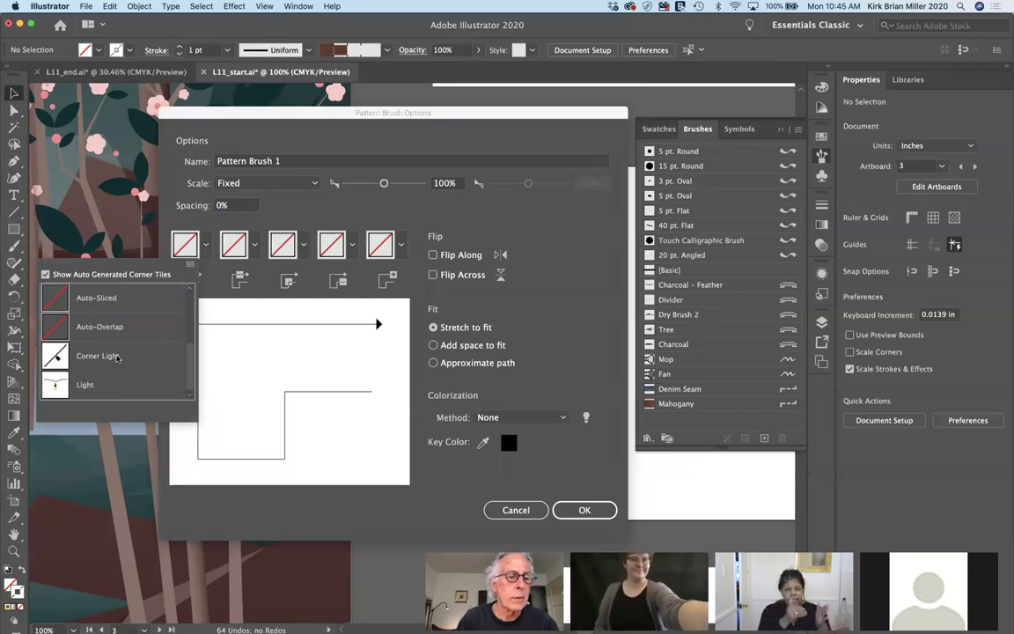
pyautogui.click(117, 357)
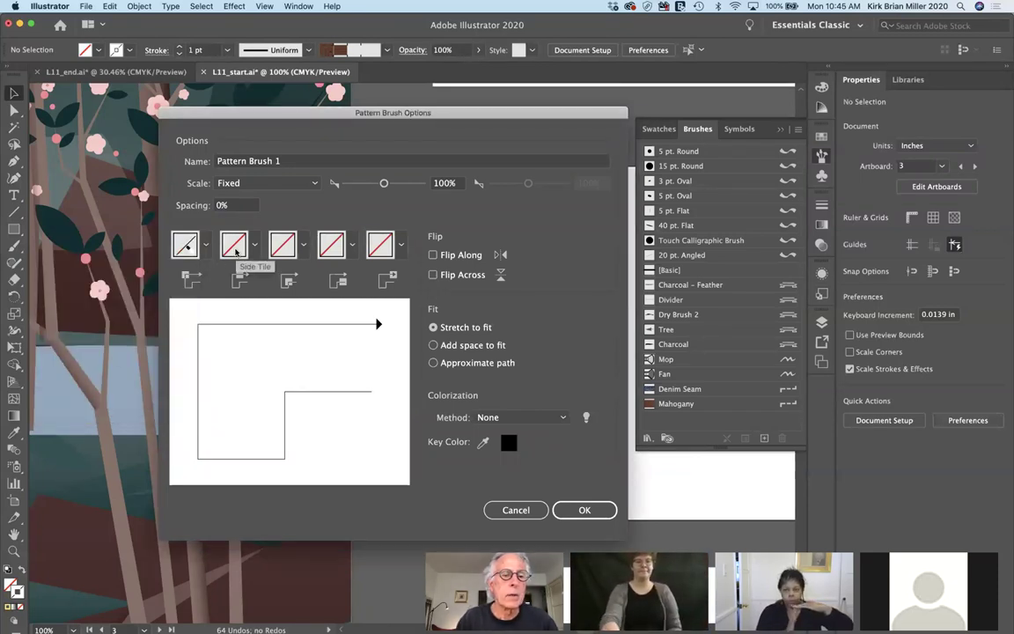
pyautogui.click(236, 254)
pyautogui.click(180, 381)
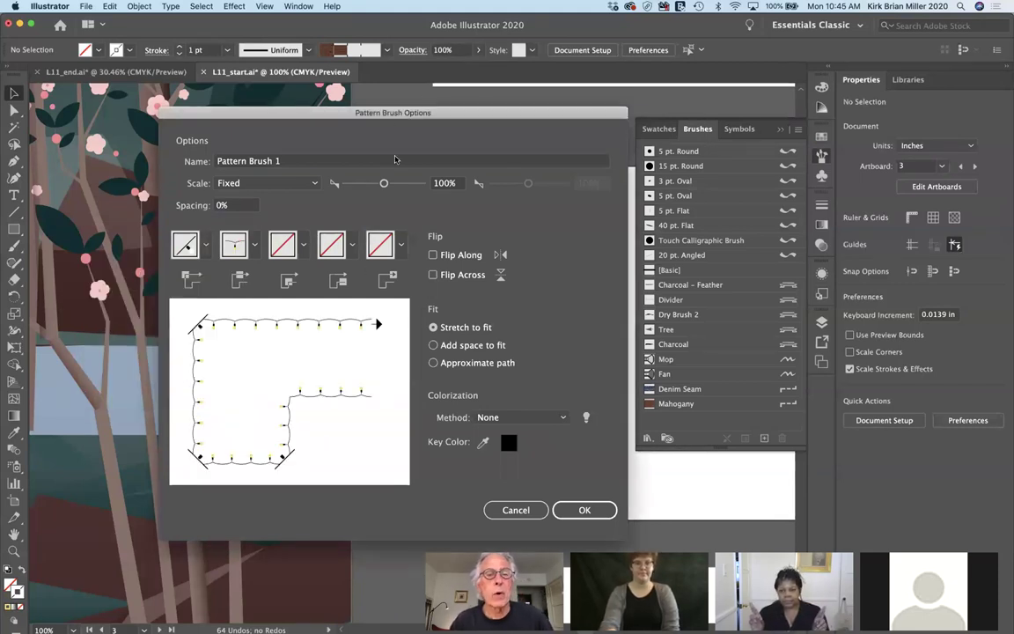
pyautogui.moveTo(384, 183); pyautogui.dragTo(353, 184)
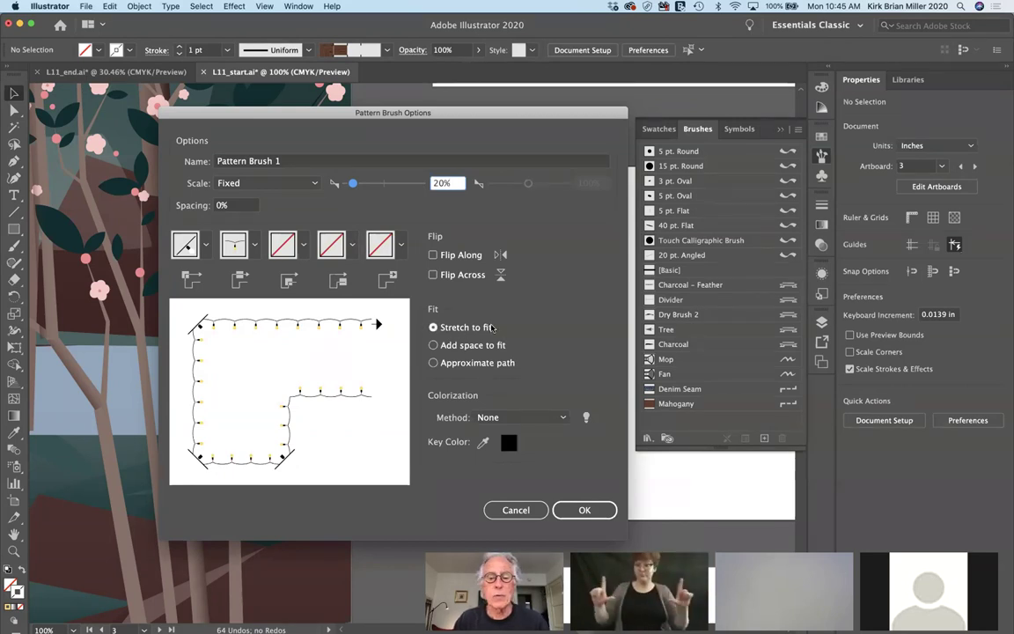
pyautogui.click(562, 510)
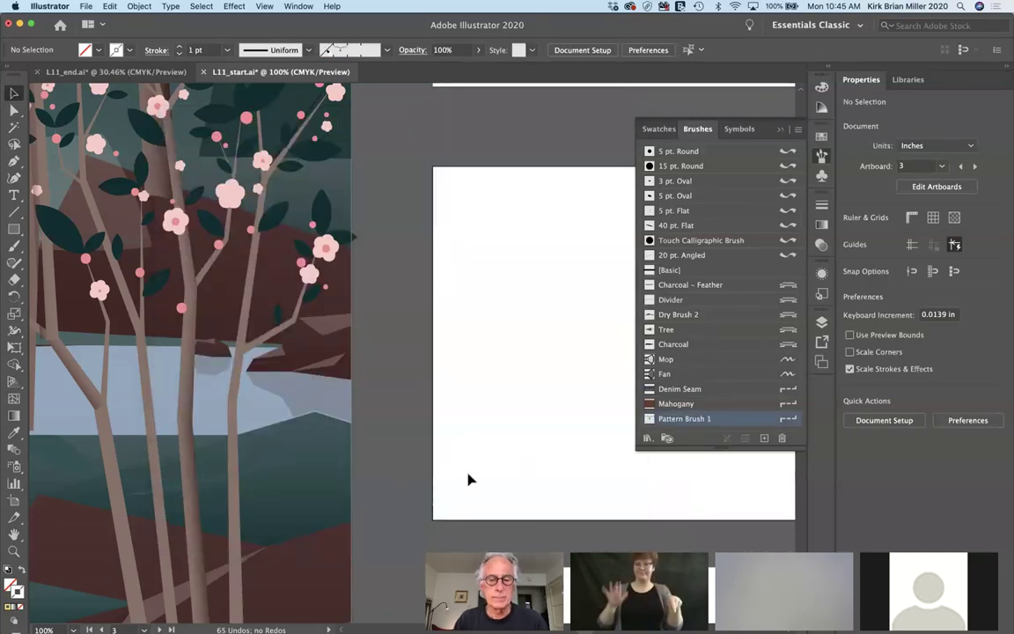
# Apply the new light-bulb pattern brush to the green line beneath the cabin's balcony
pyautogui.scroll(5, 425, 480)
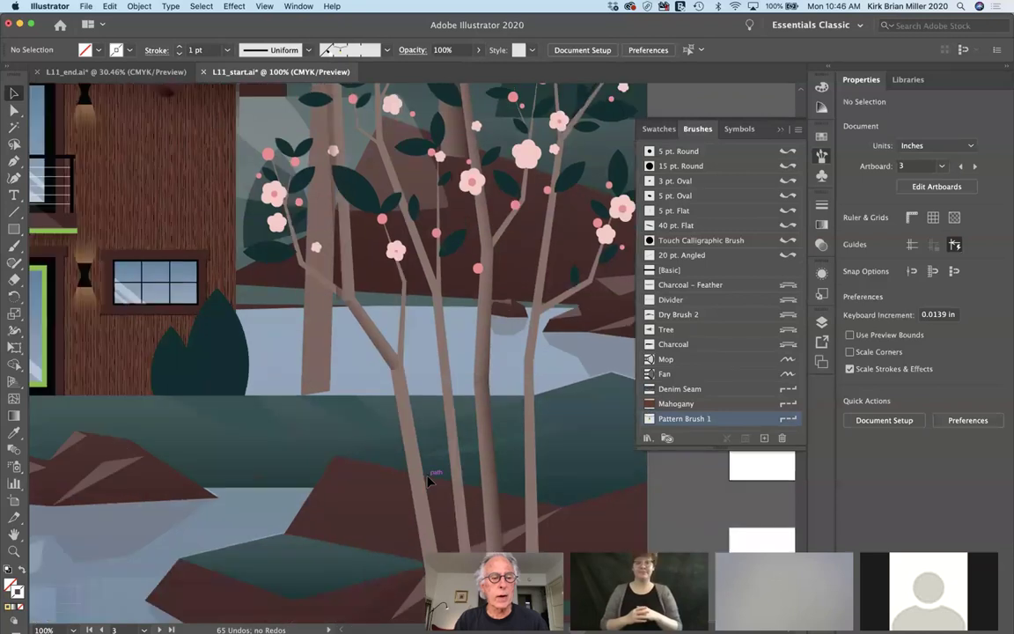
pyautogui.hscroll(-10, 430, 480)
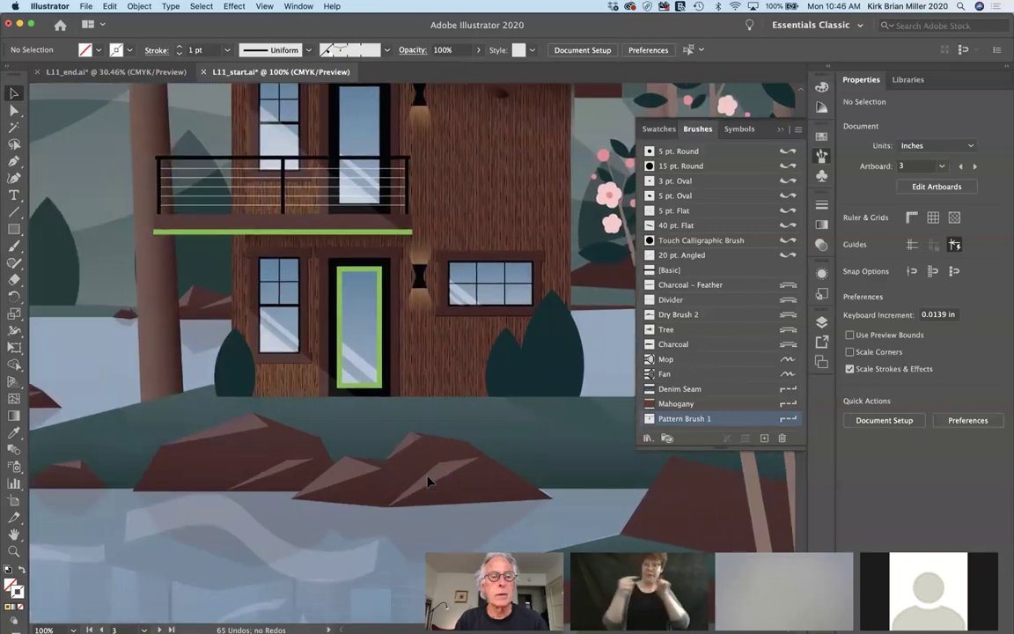
pyautogui.hscroll(-2, 428, 480)
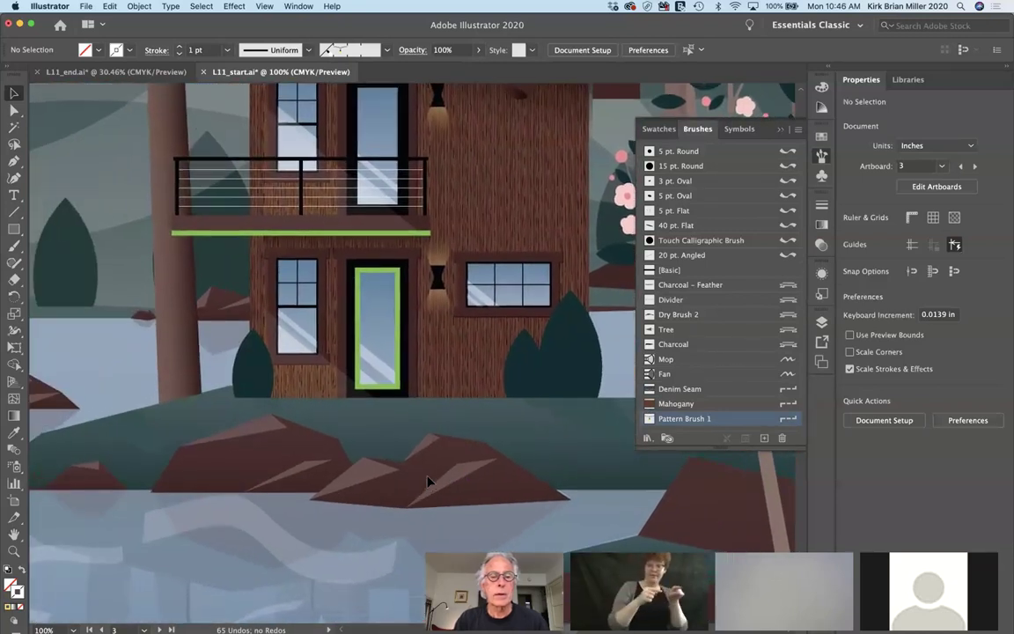
pyautogui.click(346, 235)
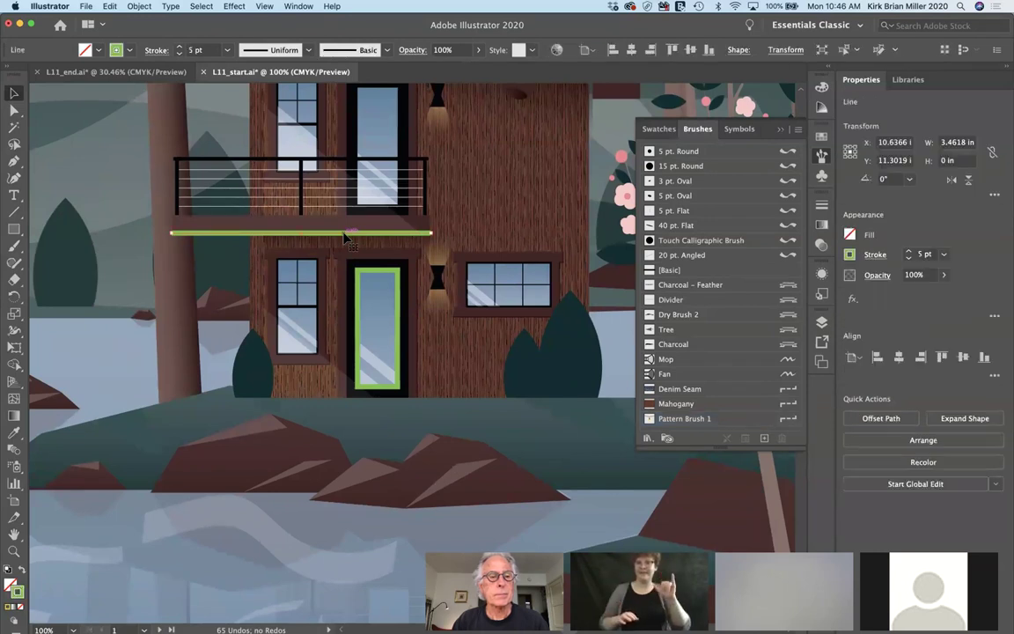
pyautogui.click(695, 419)
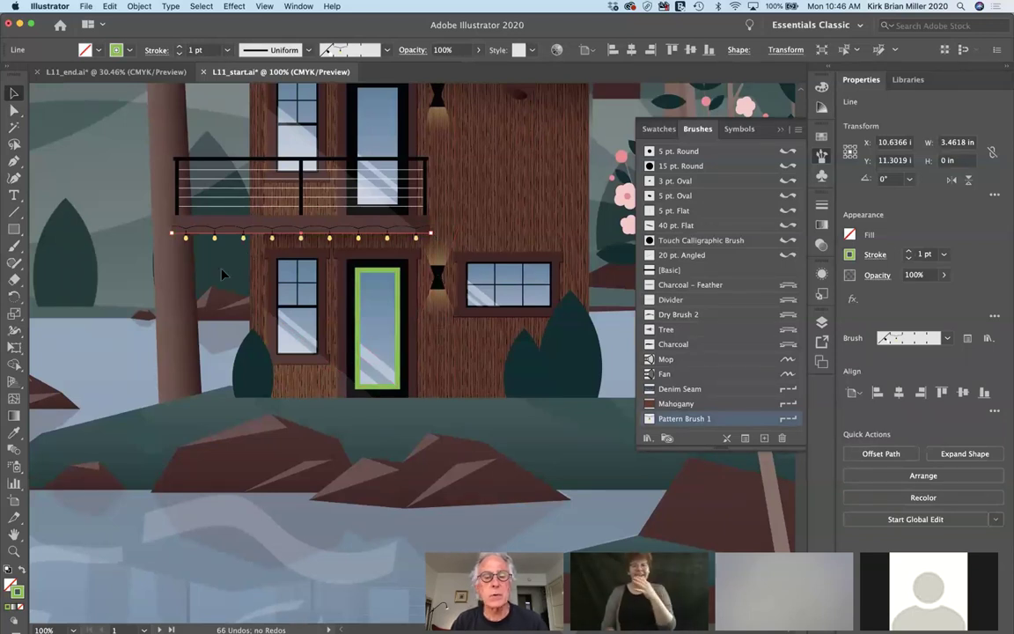
# Apply the light-bulb pattern brush to the green rectangle around the ground-floor door's glass and inspect its corners up close
pyautogui.click(370, 390)
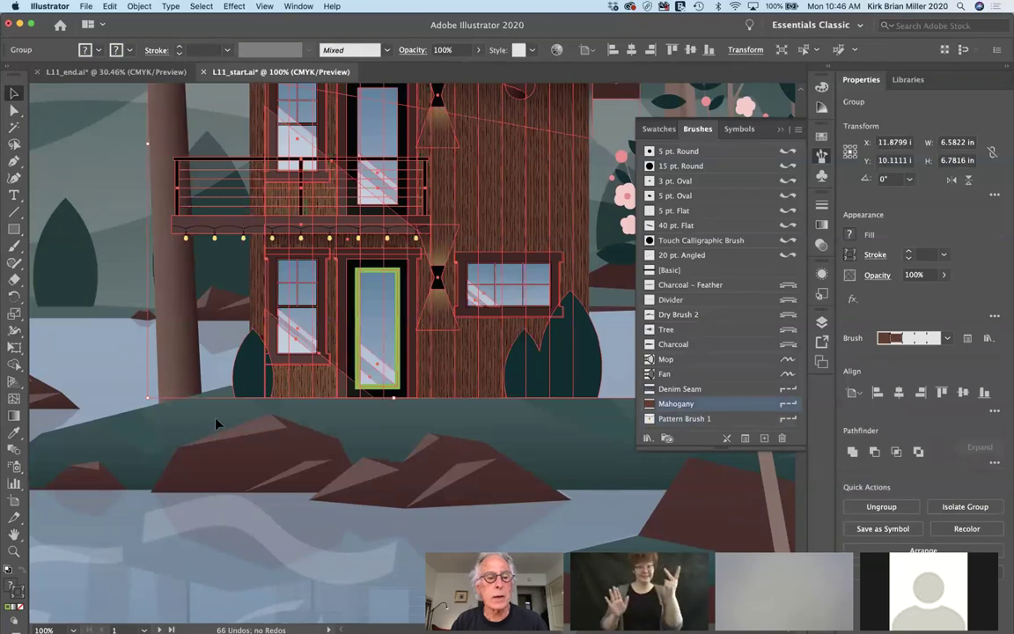
pyautogui.click(149, 424)
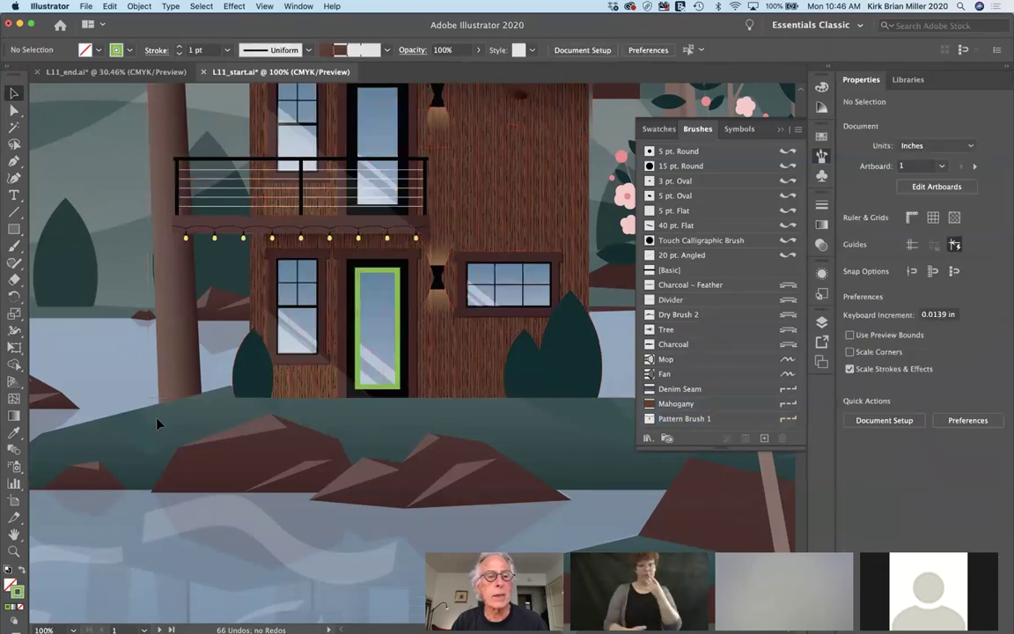
pyautogui.click(397, 374)
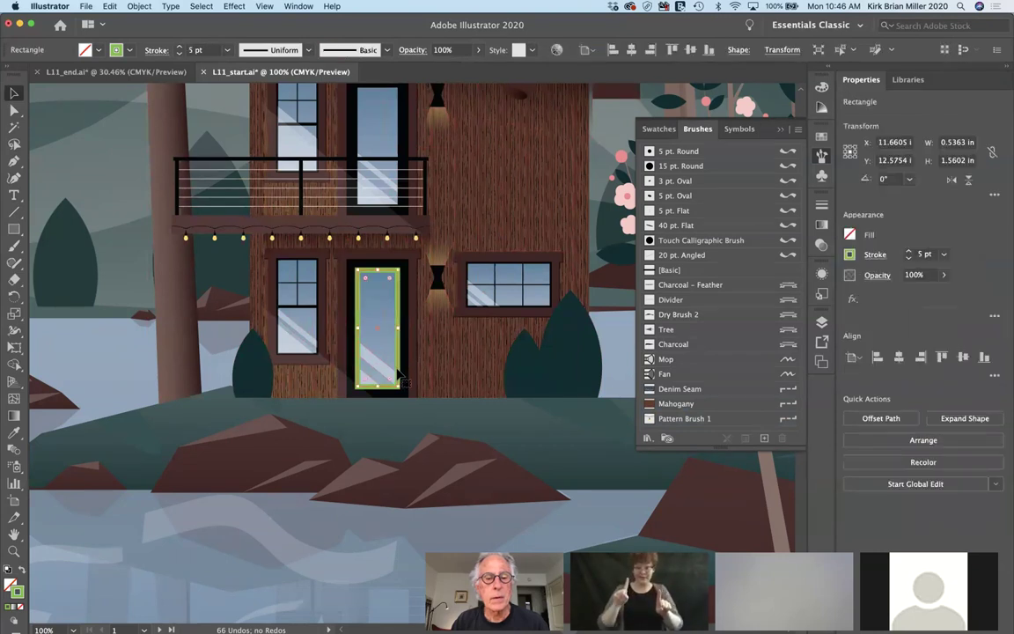
pyautogui.click(679, 420)
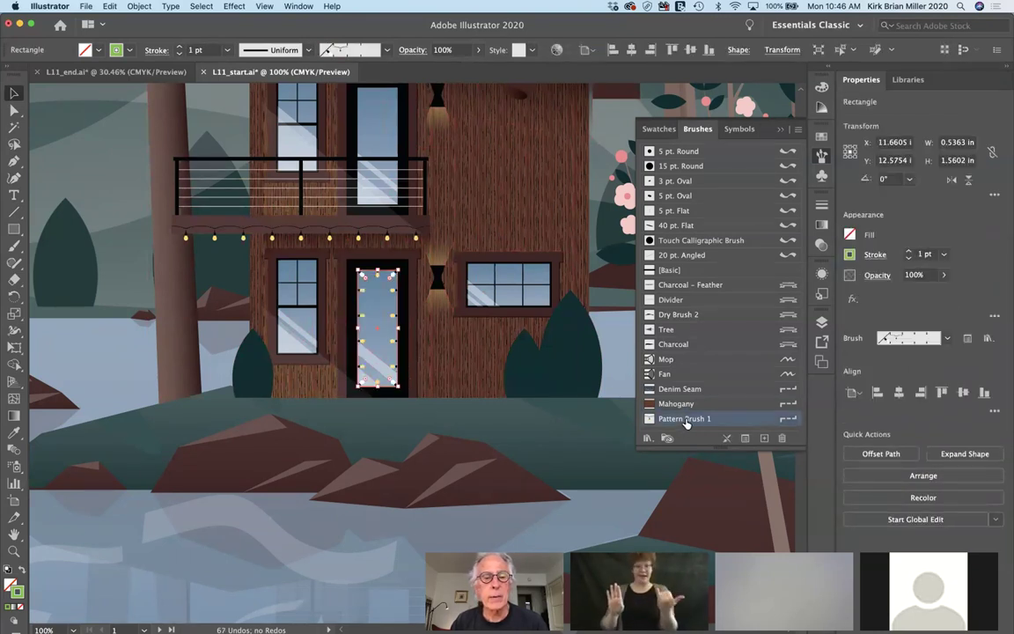
pyautogui.press('super+equal')
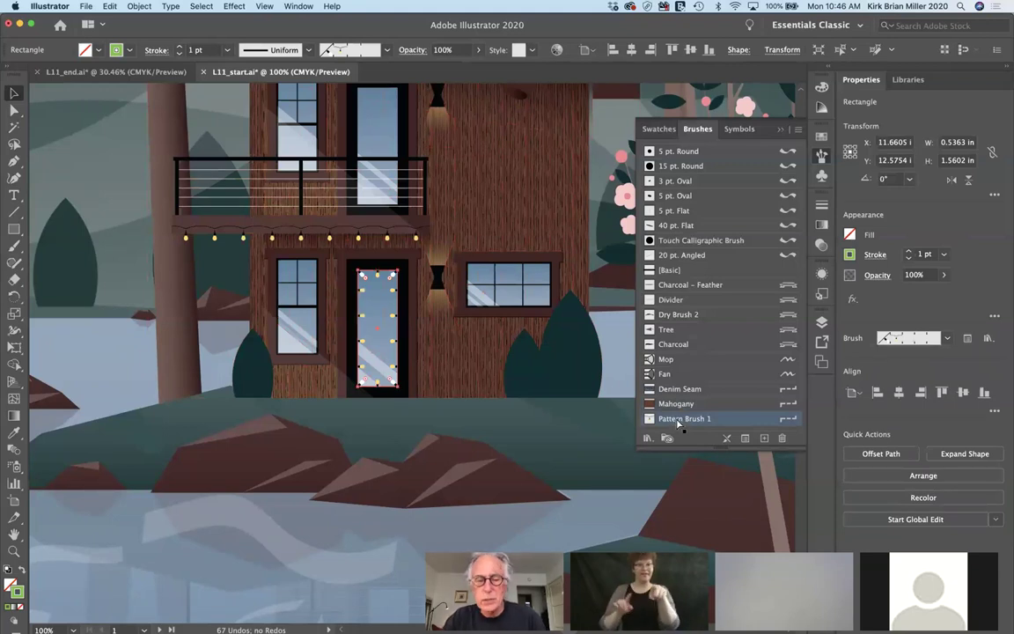
pyautogui.press('super+equal')
pyautogui.press('super+equal')
pyautogui.press('super+equal')
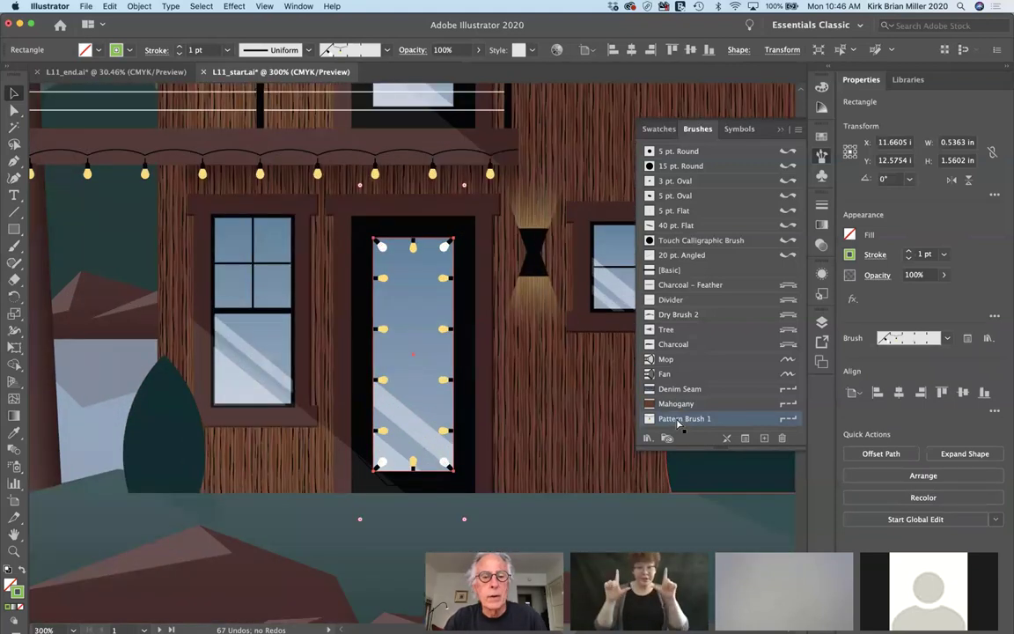
pyautogui.press('super+equal')
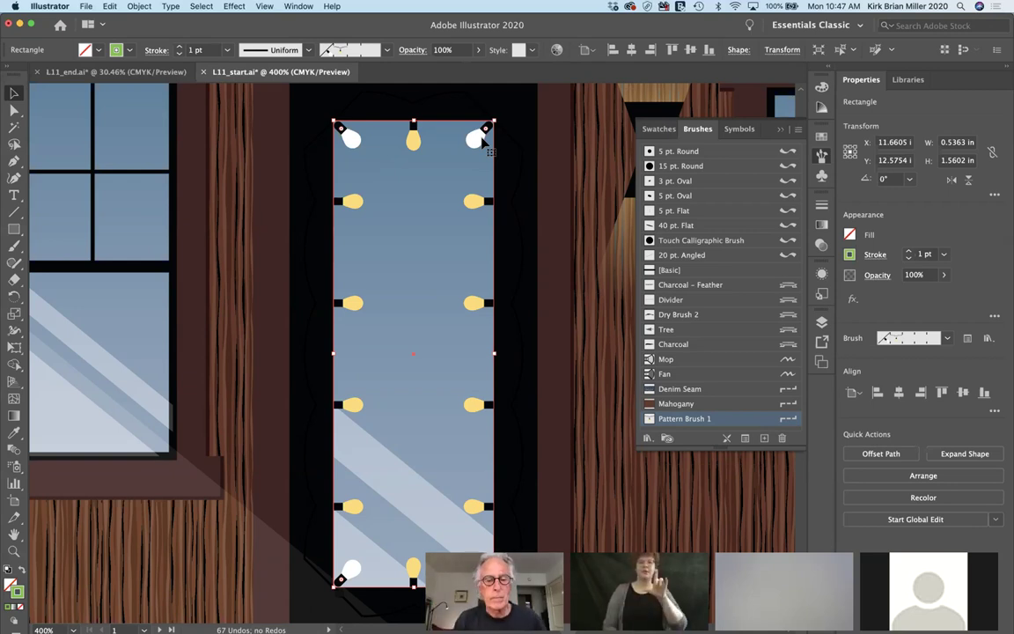
# Examine the full light-bulb border on the ground-floor door and how it looks against the rest of the cabin
pyautogui.scroll(-2, 482, 141)
pyautogui.hscroll(2, 482, 141)
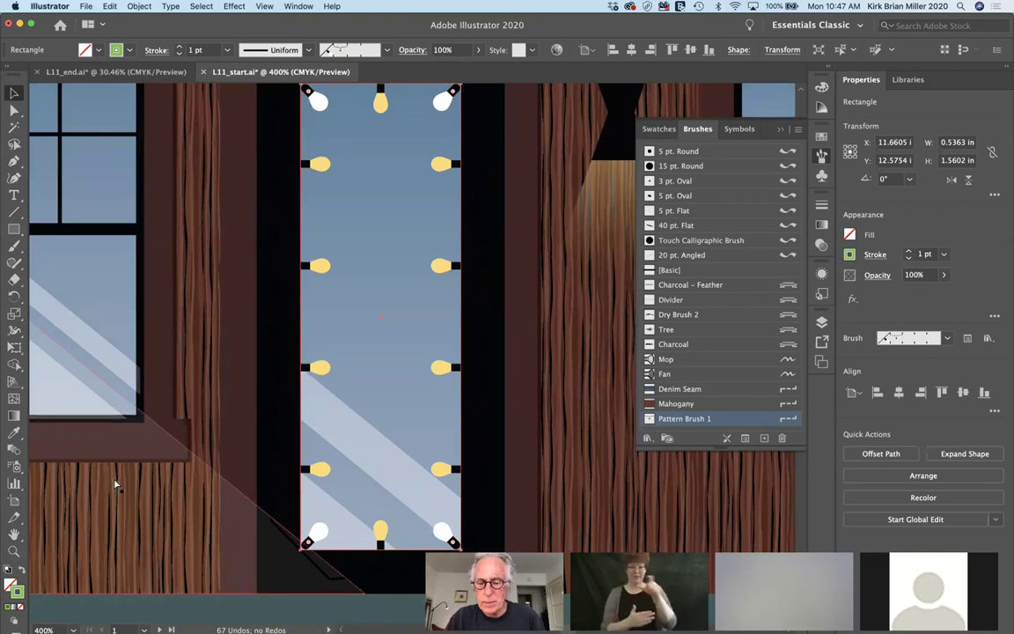
pyautogui.press('super+minus')
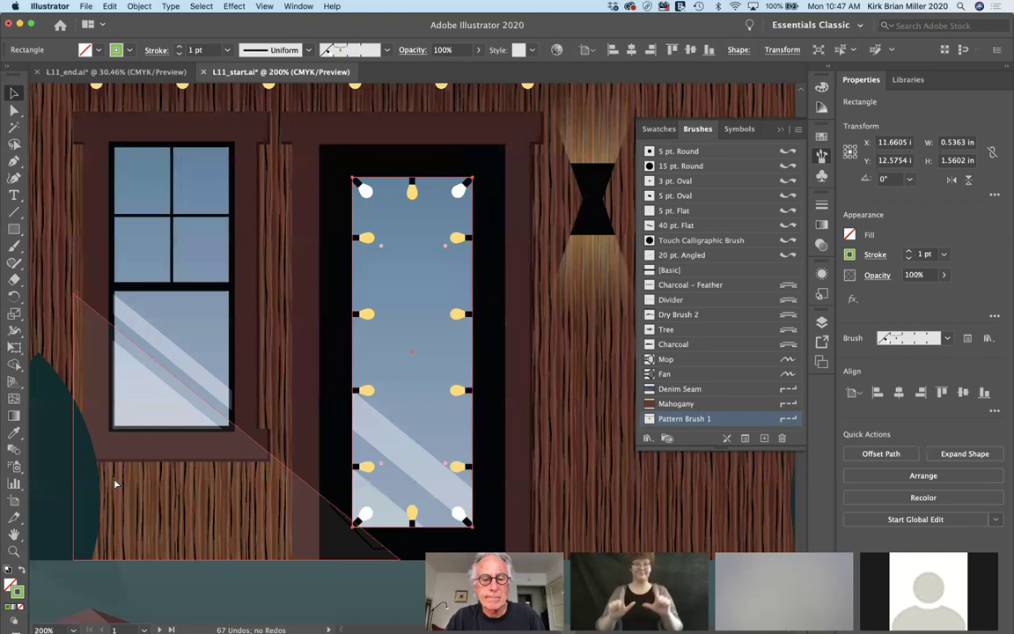
pyautogui.press('super+minus')
pyautogui.press('super+minus')
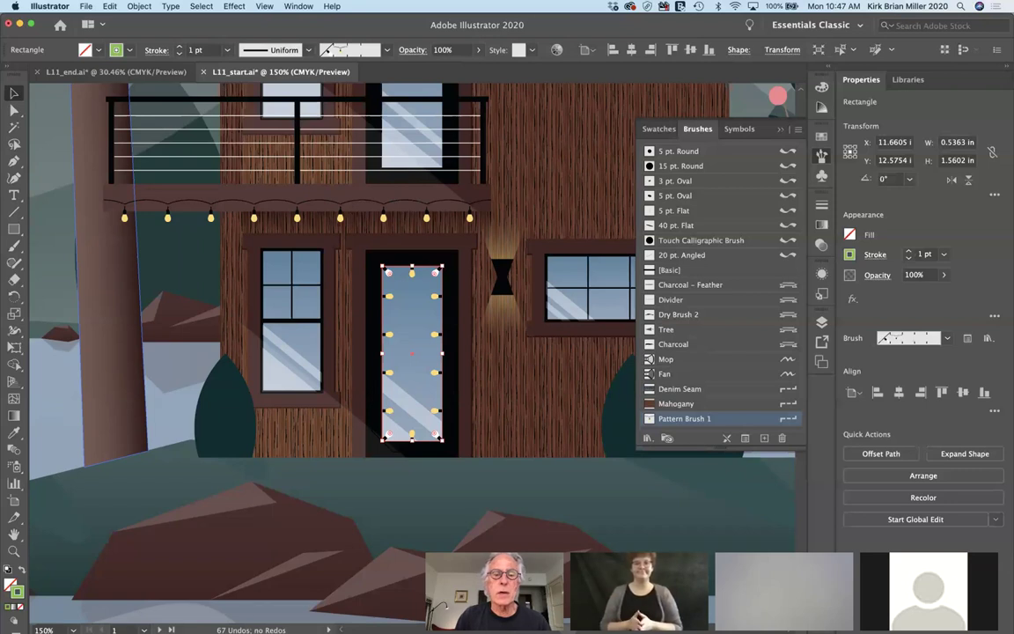
# Collapse the brush list and go to the empty artboard below the one holding the light-bulb artwork
pyautogui.hscroll(5, 482, 318)
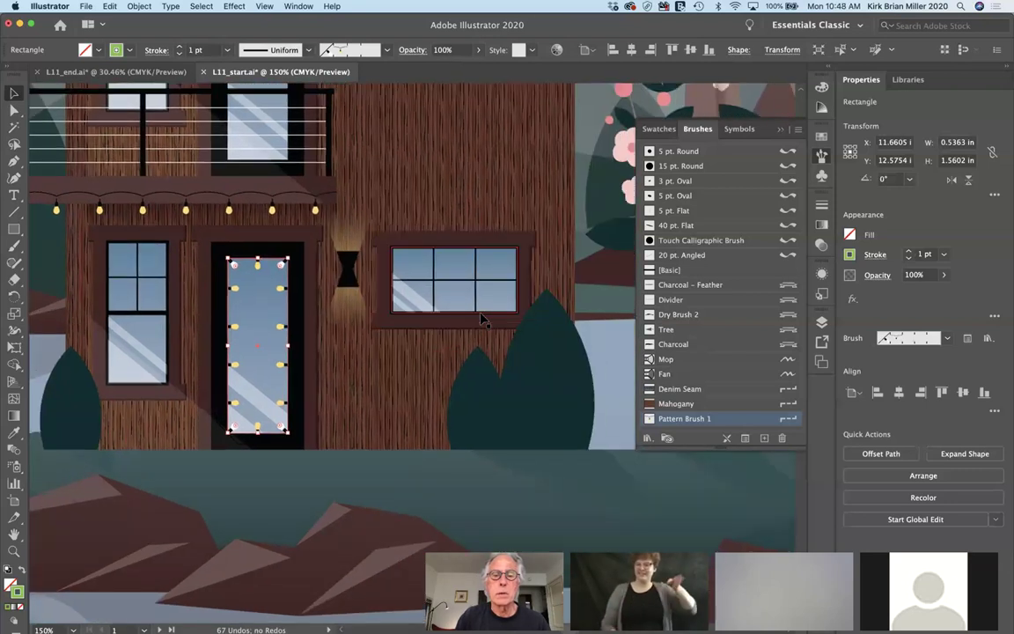
pyautogui.hscroll(10, 482, 319)
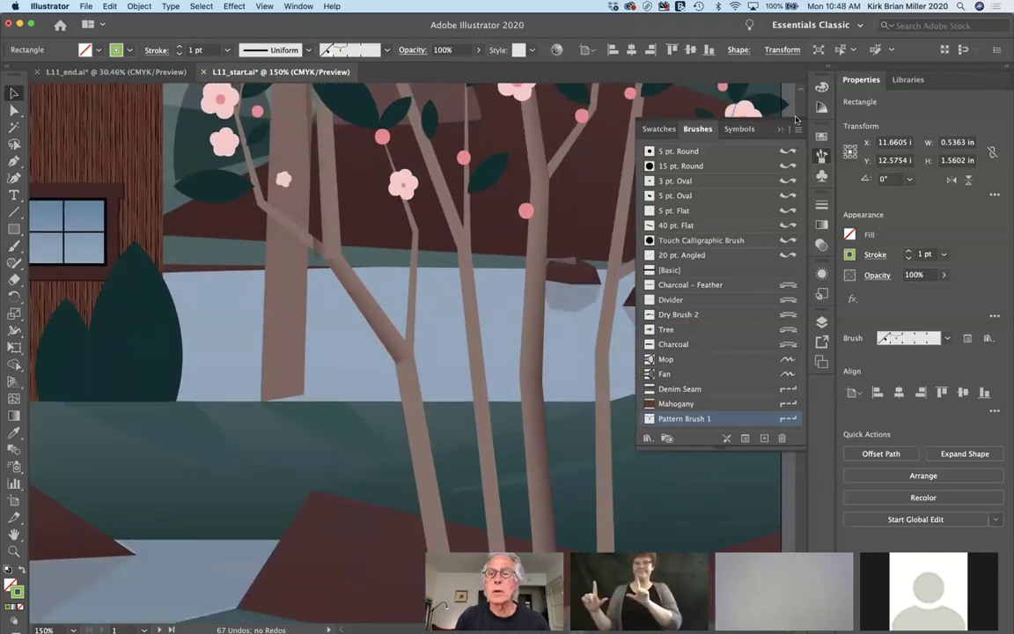
pyautogui.click(695, 159)
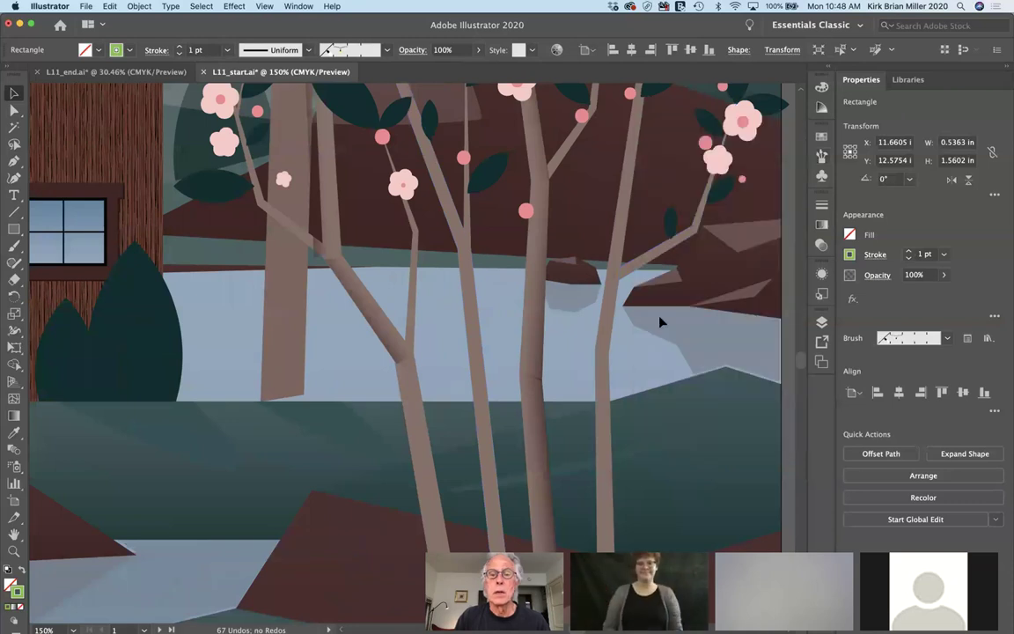
pyautogui.hscroll(7, 662, 322)
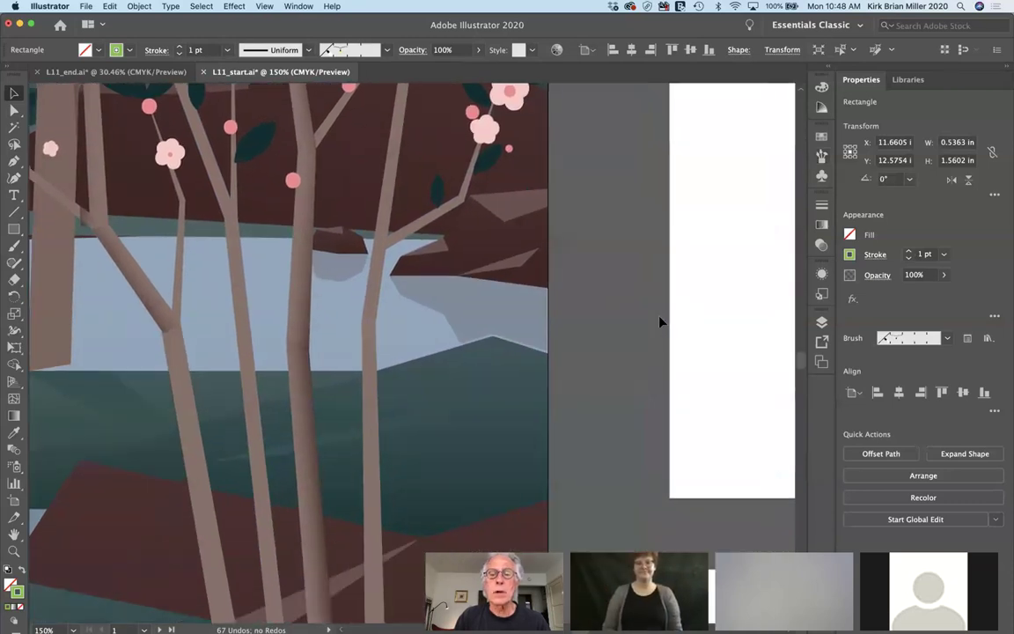
pyautogui.hscroll(9, 662, 322)
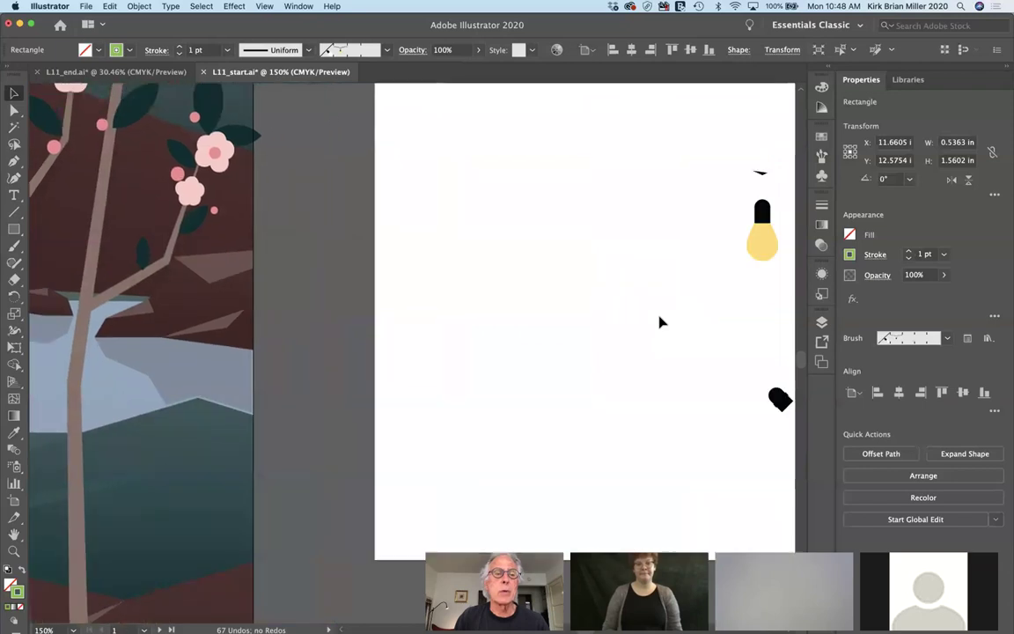
pyautogui.hscroll(2, 662, 322)
pyautogui.scroll(-2, 662, 322)
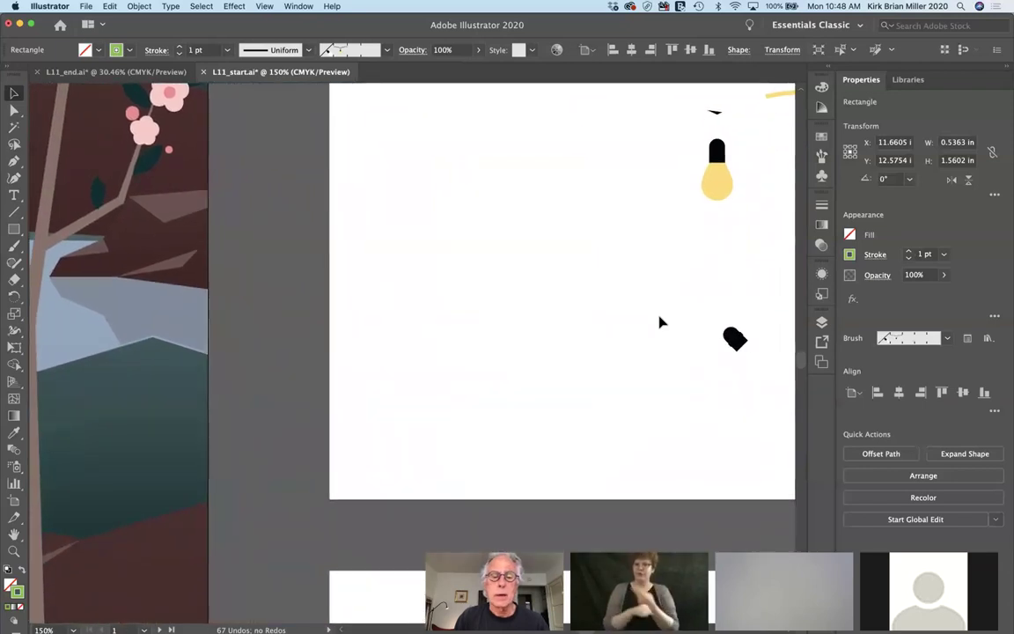
pyautogui.scroll(-8, 662, 322)
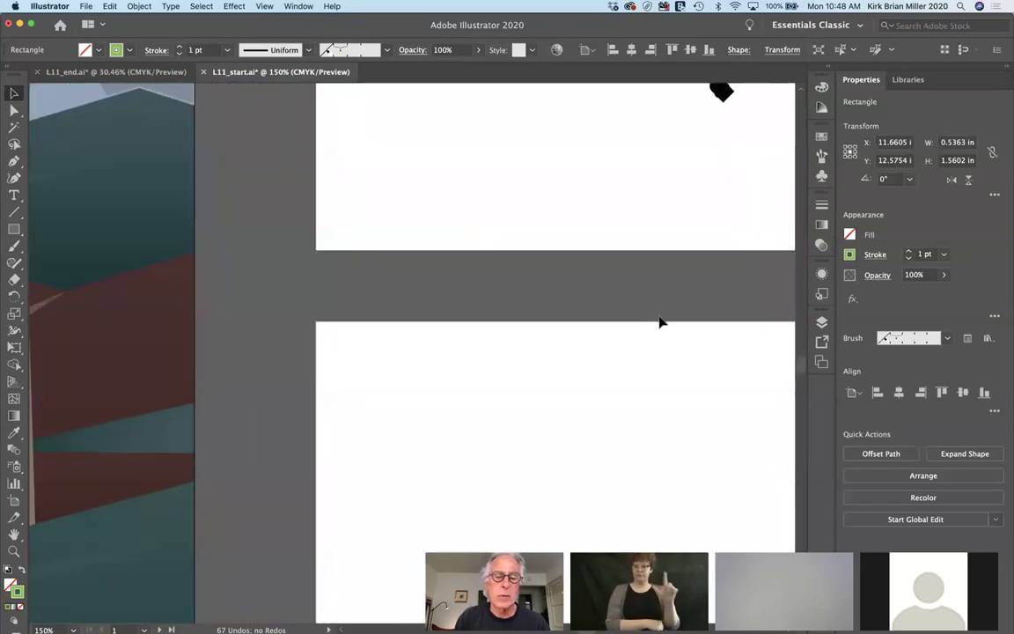
pyautogui.scroll(-3, 662, 323)
pyautogui.hscroll(1, 662, 323)
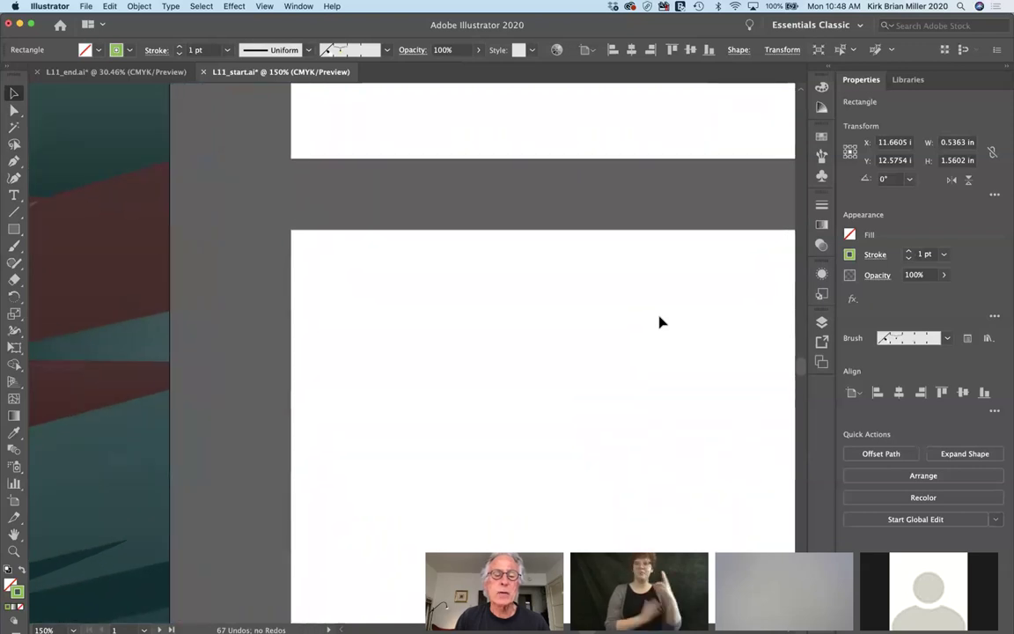
pyautogui.scroll(-1, 662, 322)
pyautogui.hscroll(-1, 662, 323)
pyautogui.scroll(-2, 662, 322)
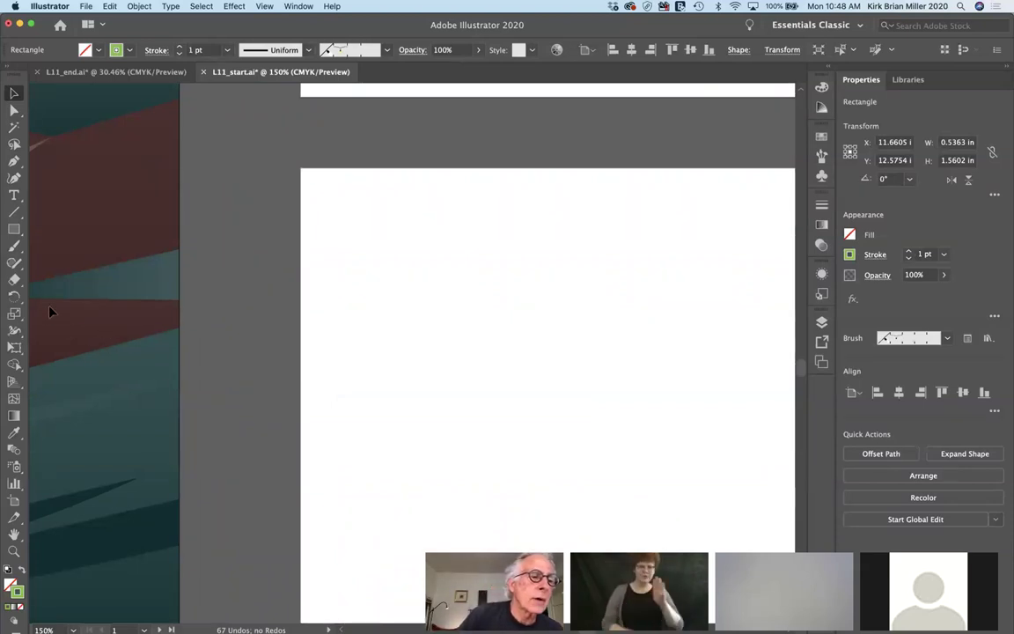
pyautogui.click(18, 250)
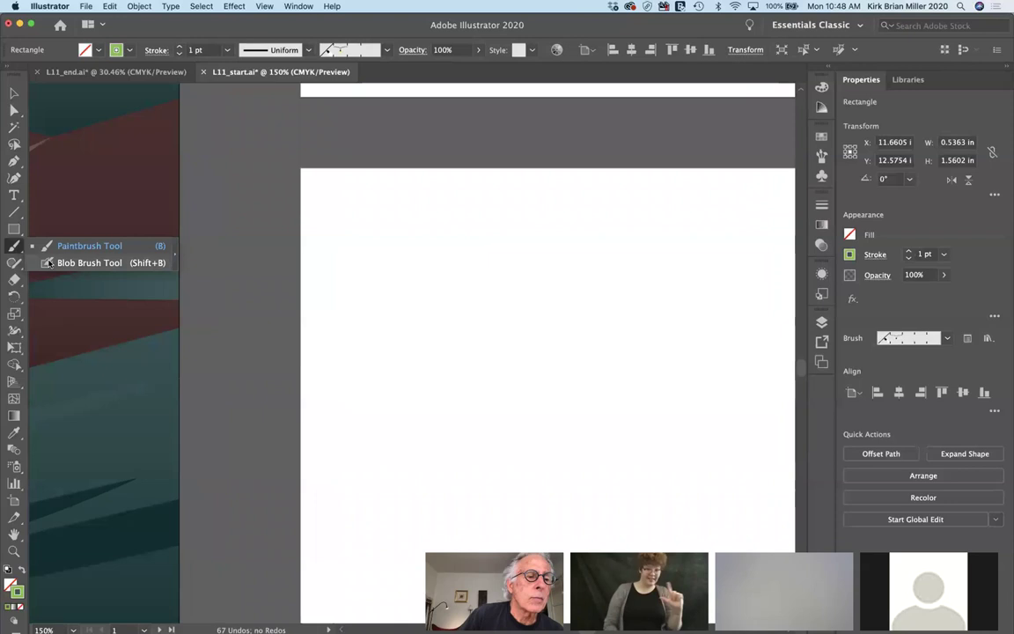
pyautogui.click(18, 247)
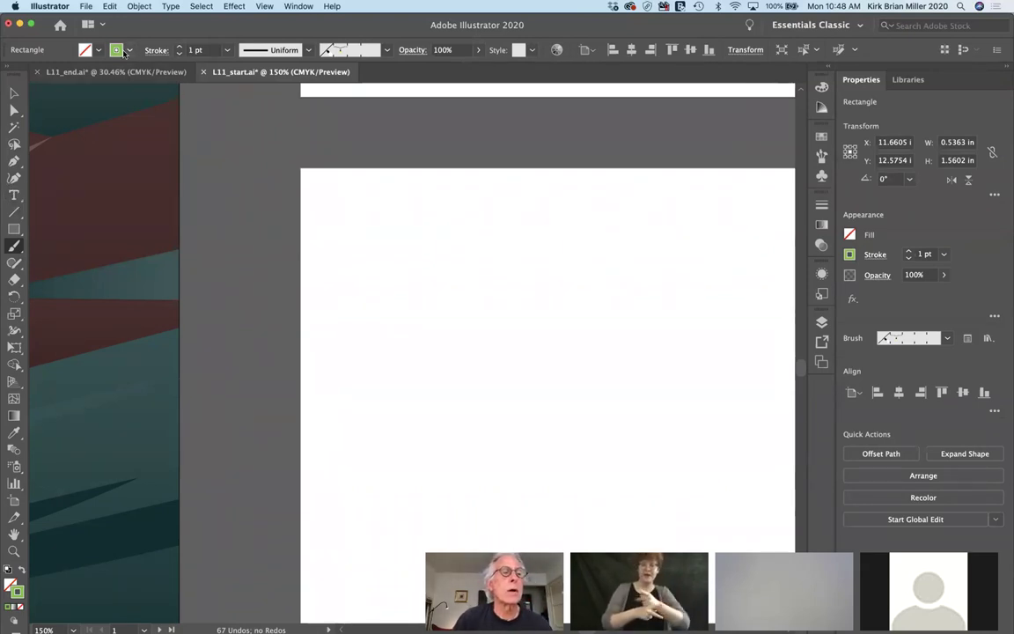
pyautogui.doubleClick(17, 591)
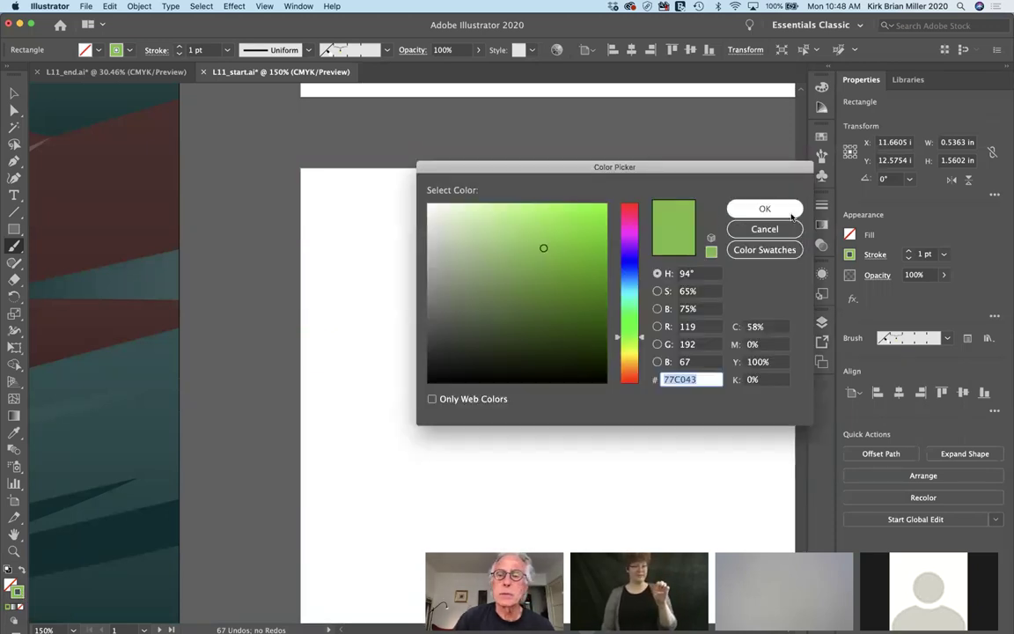
pyautogui.click(764, 229)
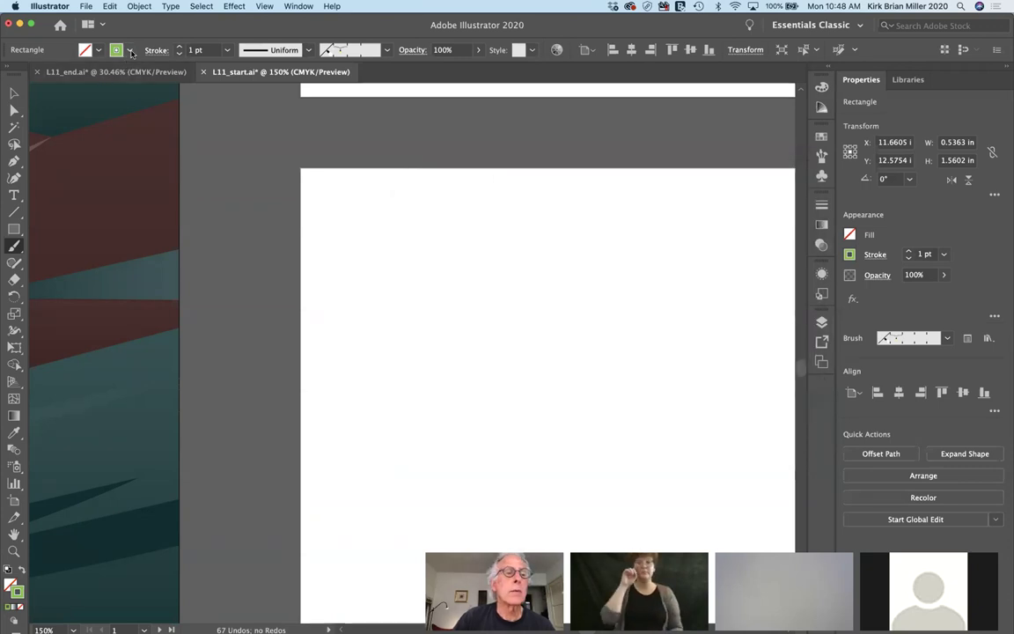
# Choose the pink-red swatch for the stroke and swap it with the fill, leaving a pink-red fill and no stroke
pyautogui.click(130, 51)
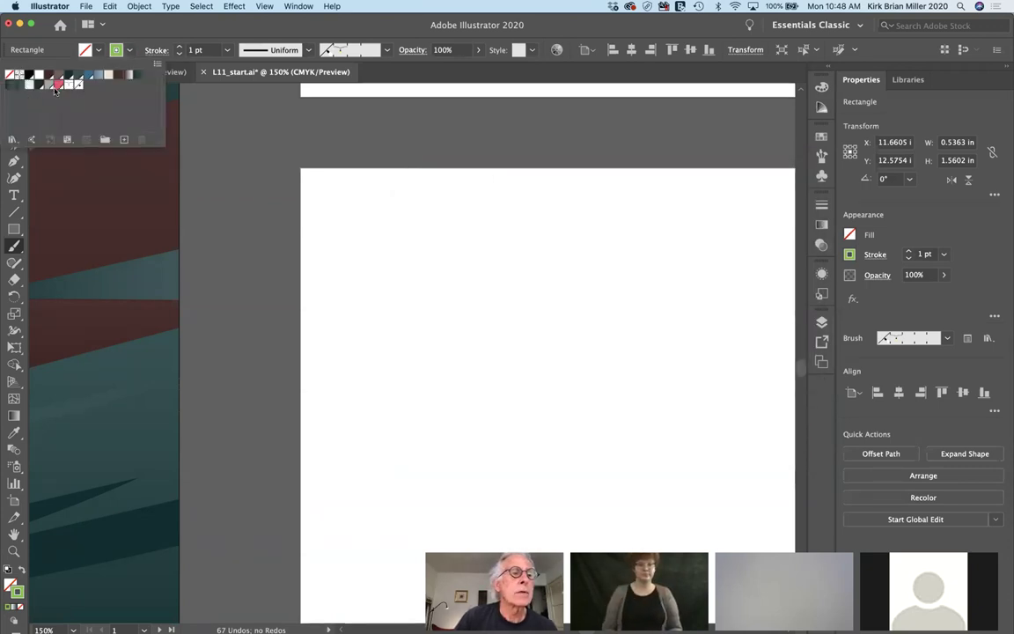
pyautogui.click(63, 85)
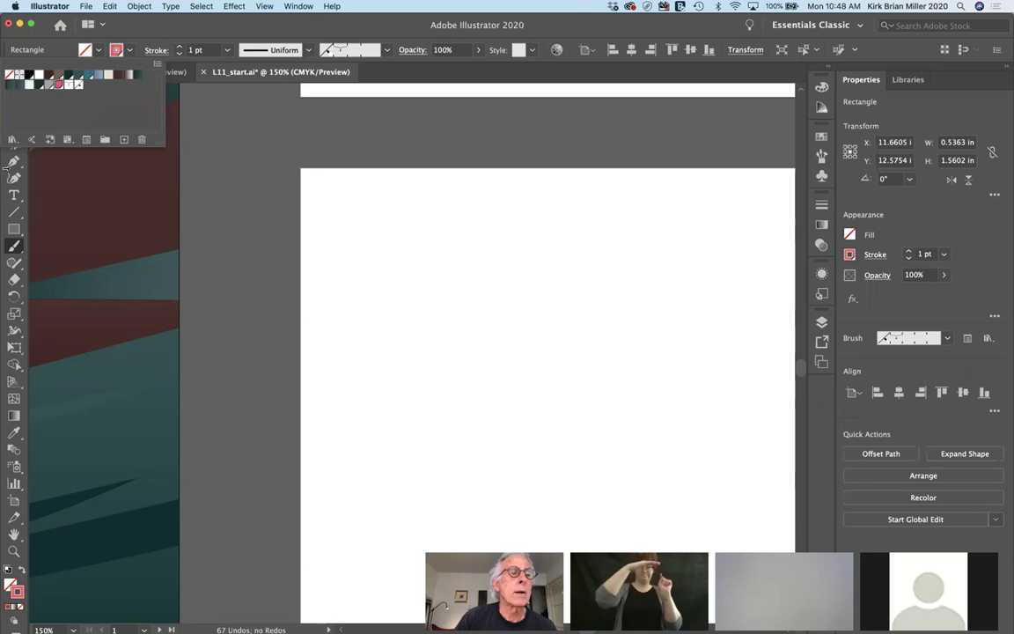
pyautogui.click(20, 570)
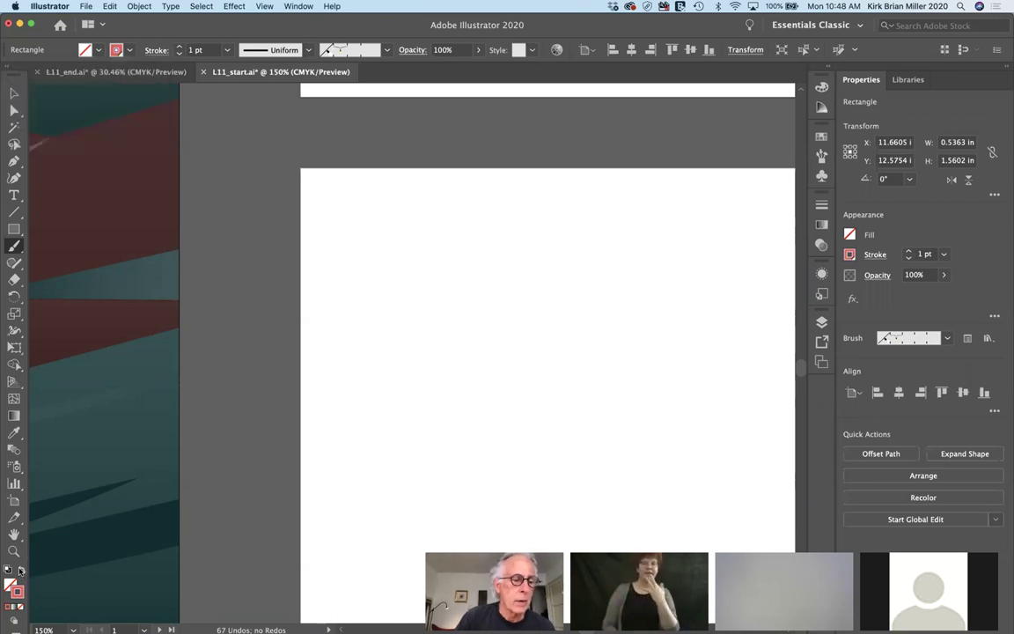
pyautogui.click(20, 570)
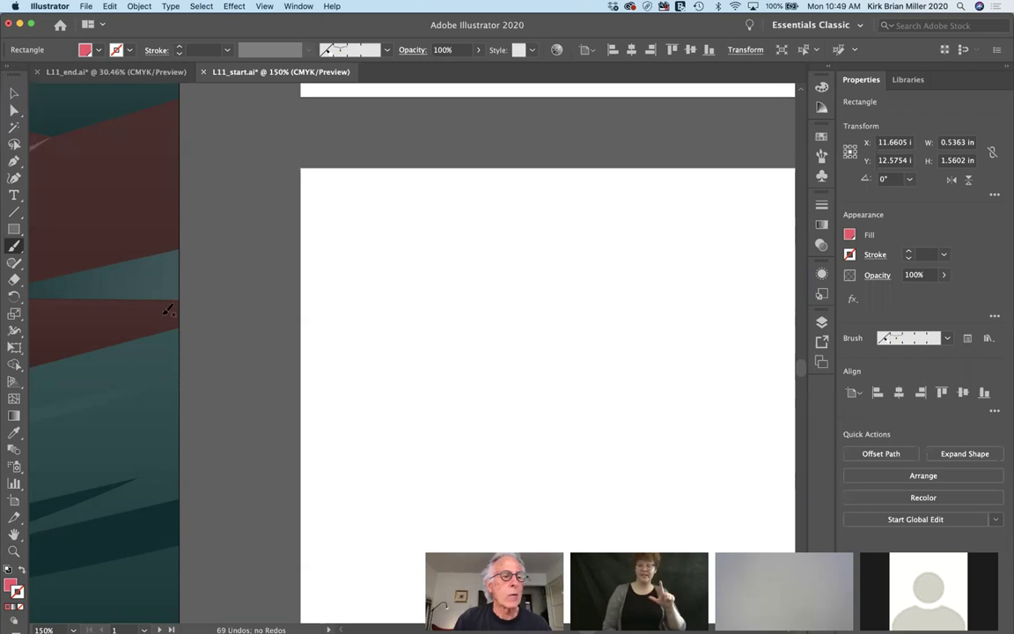
# Draw a pink-red circle about 1.08 in across on the empty artboard with the Ellipse tool
pyautogui.click(14, 229)
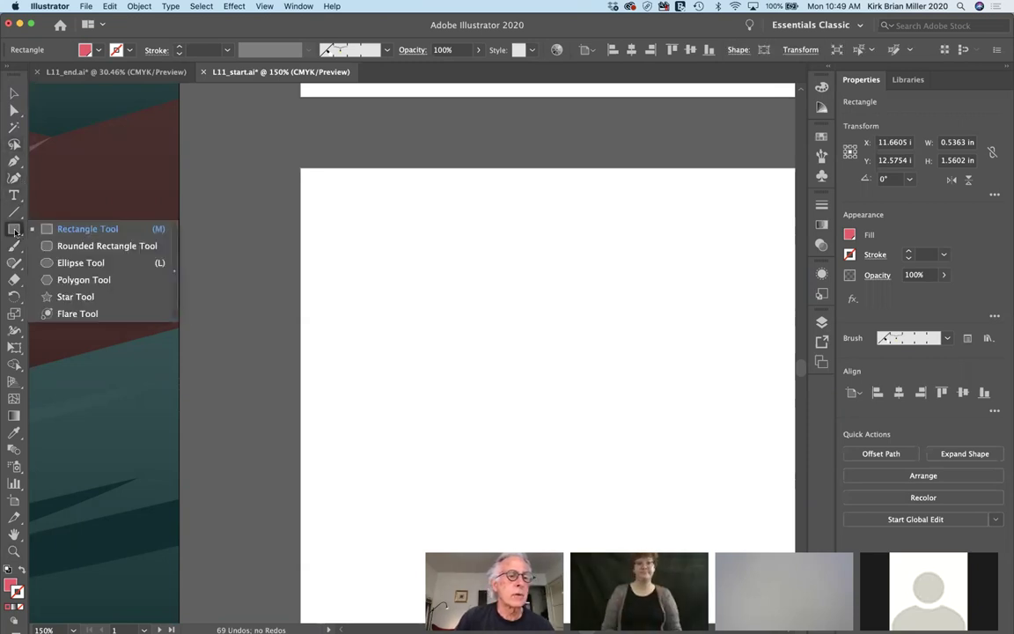
pyautogui.click(77, 264)
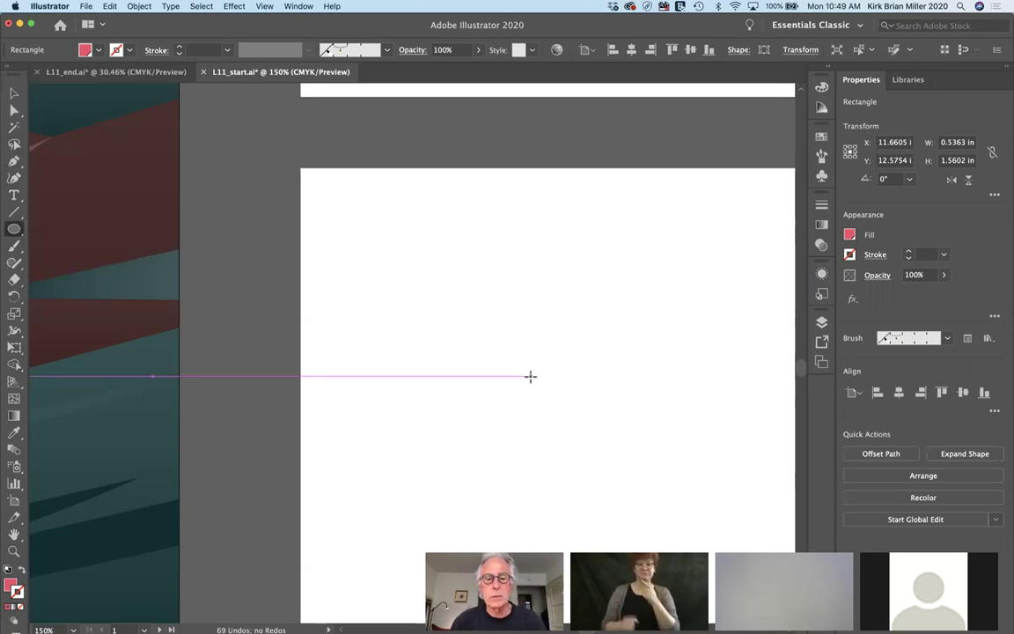
pyautogui.moveTo(480, 367); pyautogui.dragTo(518, 428)
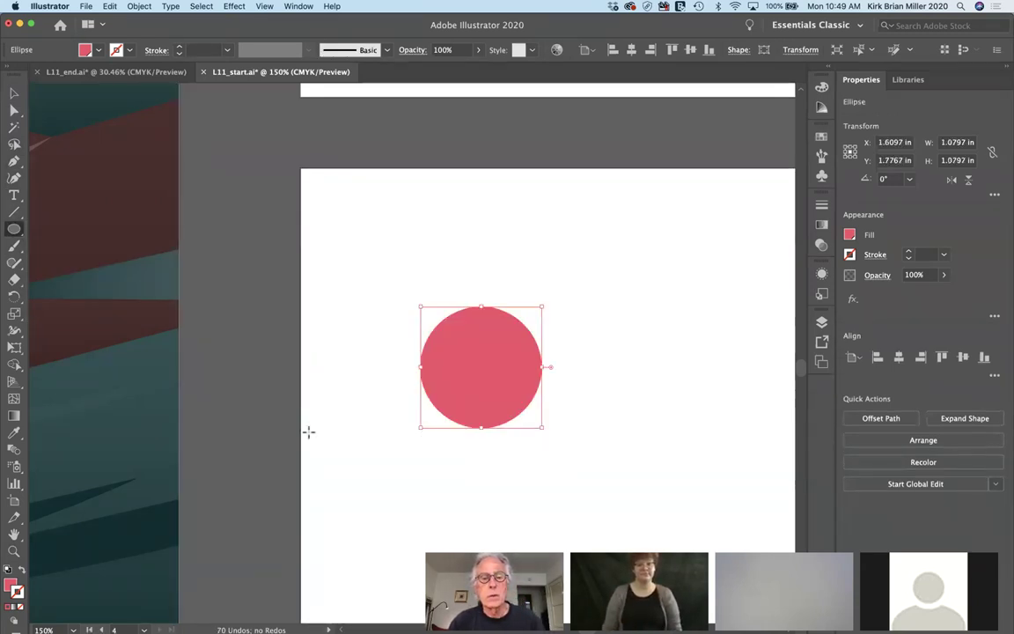
# Paint four rounded petals around the pink-red circle with the Blob Brush and check the flower's contour in Outline view
pyautogui.click(15, 246)
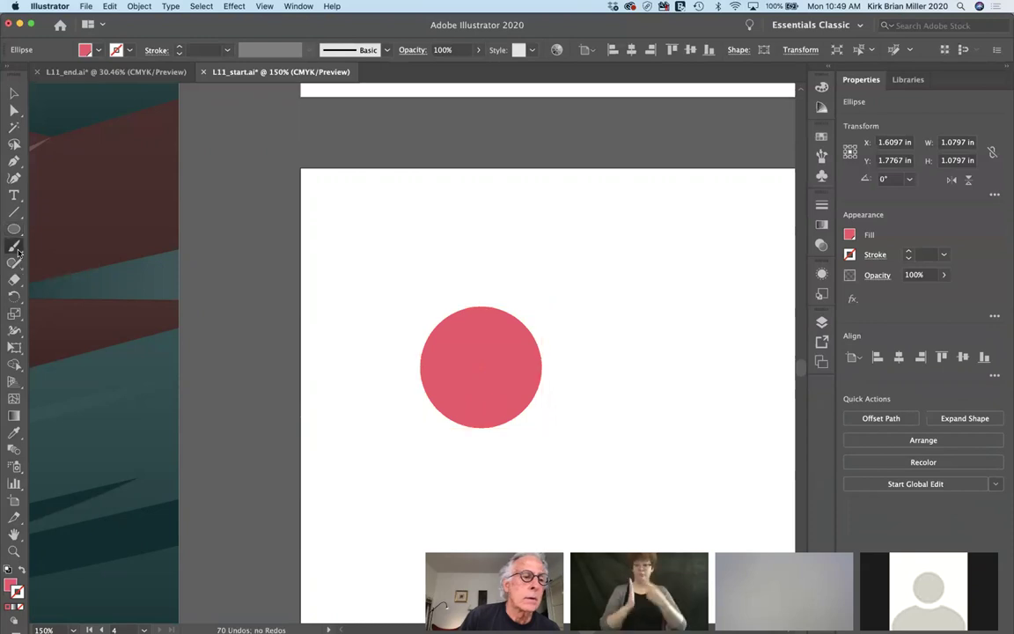
pyautogui.click(47, 263)
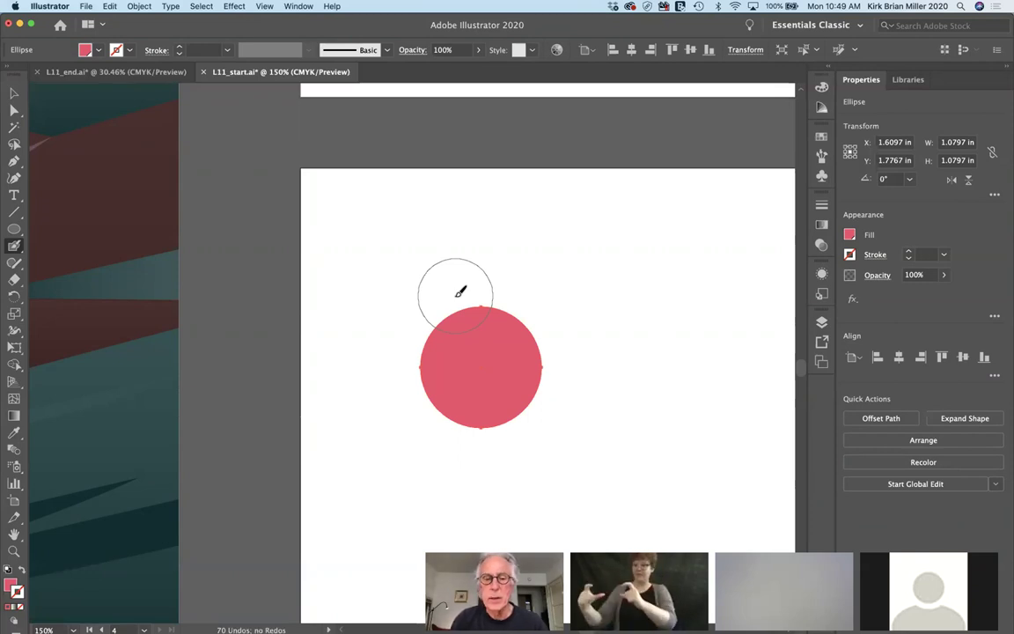
pyautogui.moveTo(459, 292)
pyautogui.mouseDown()
pyautogui.moveTo(467, 269)
pyautogui.moveTo(464, 367)
pyautogui.moveTo(425, 340)
pyautogui.moveTo(448, 397)
pyautogui.moveTo(488, 419)
pyautogui.moveTo(478, 420)
pyautogui.moveTo(482, 430)
pyautogui.moveTo(520, 414)
pyautogui.moveTo(503, 421)
pyautogui.moveTo(520, 375)
pyautogui.moveTo(549, 344)
pyautogui.moveTo(543, 334)
pyautogui.moveTo(568, 344)
pyautogui.moveTo(554, 362)
pyautogui.moveTo(540, 310)
pyautogui.moveTo(546, 340)
pyautogui.mouseUp()
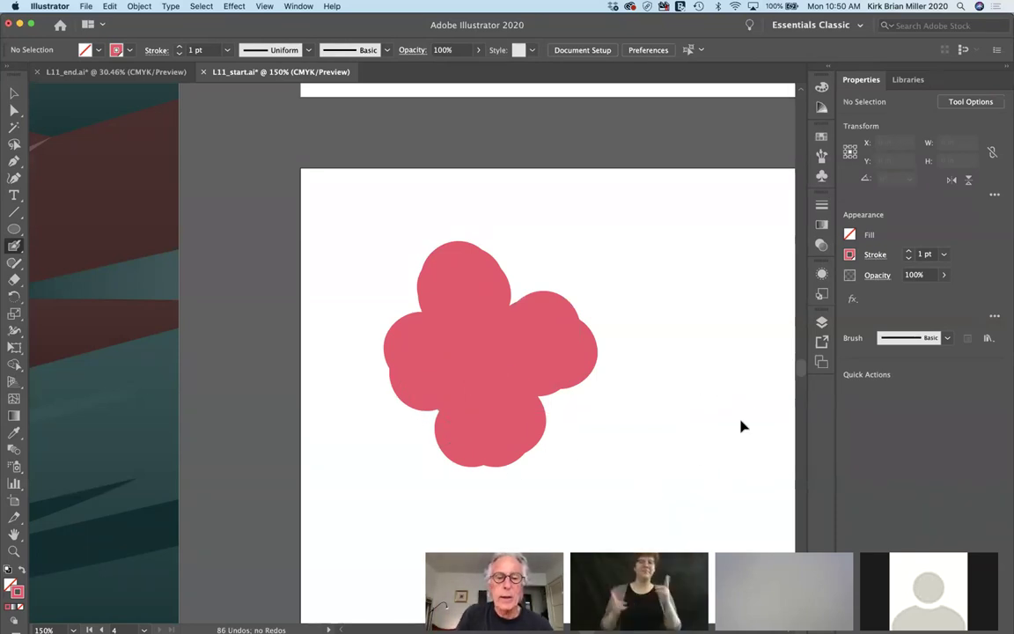
pyautogui.press('super+y')
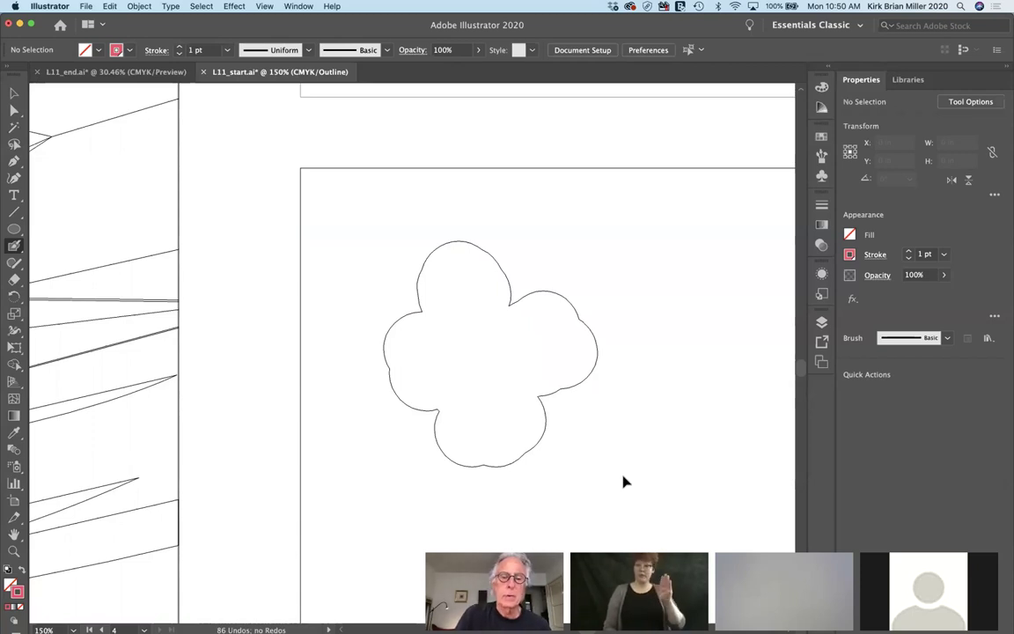
pyautogui.press('super+y')
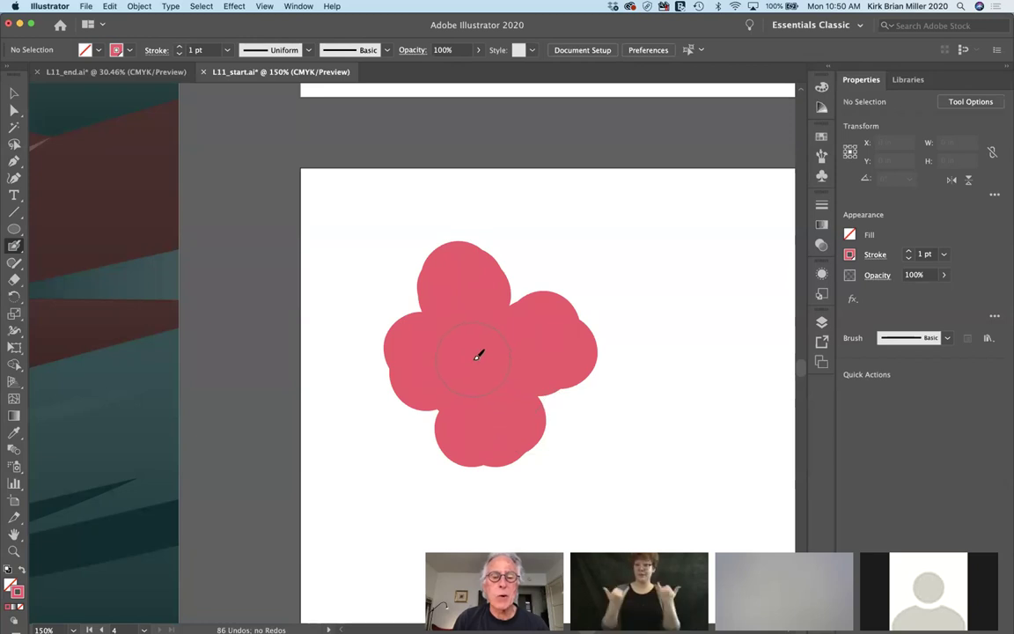
# Erase a small round hole in the centre of the flower with the Eraser and check its paths in Outline view
pyautogui.click(18, 281)
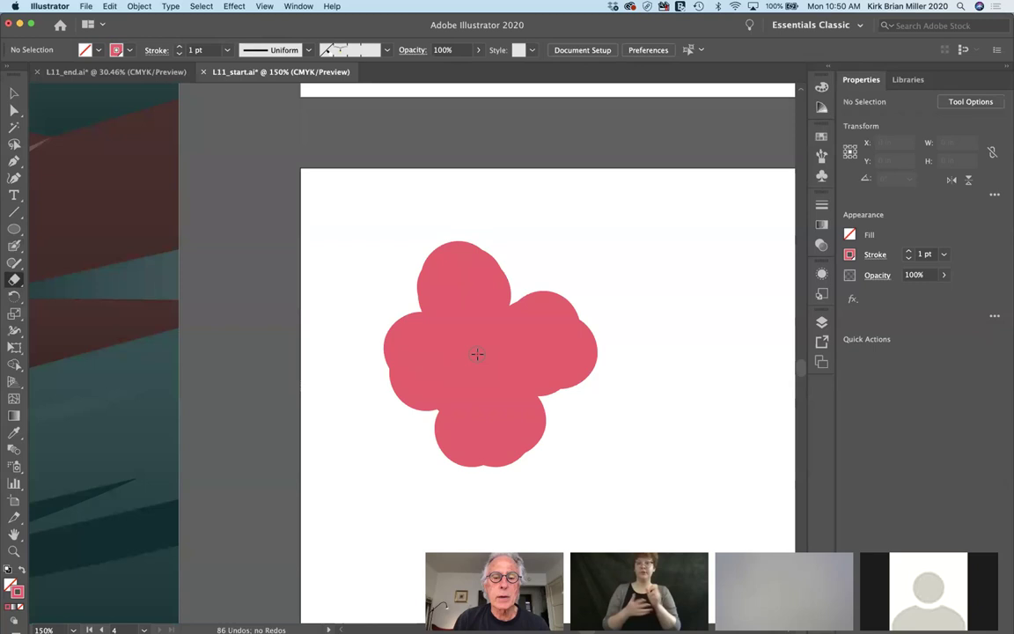
pyautogui.moveTo(482, 356); pyautogui.dragTo(473, 360)
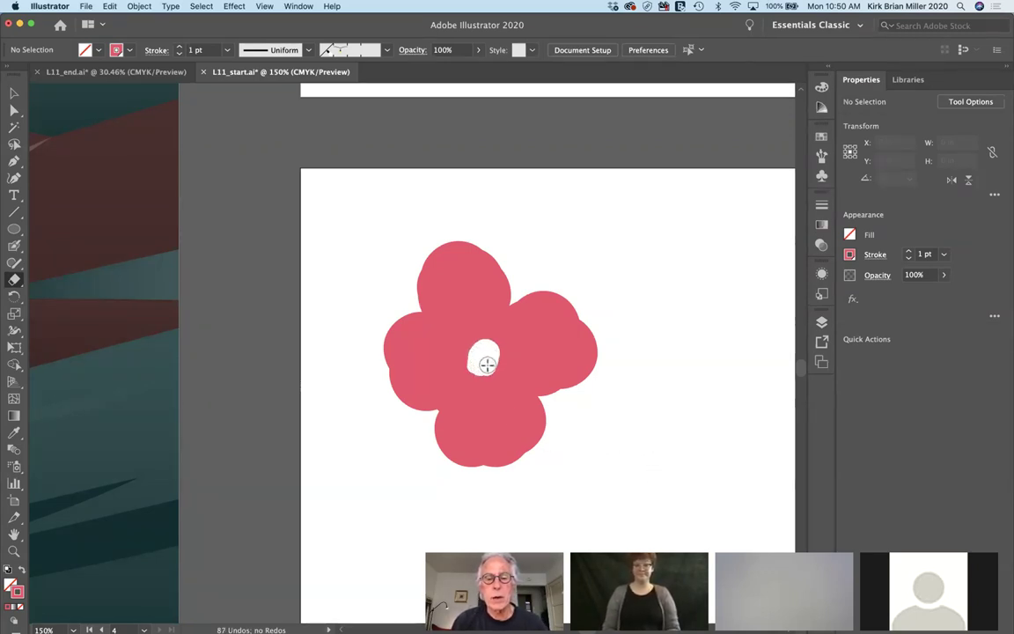
pyautogui.moveTo(475, 353); pyautogui.dragTo(482, 360)
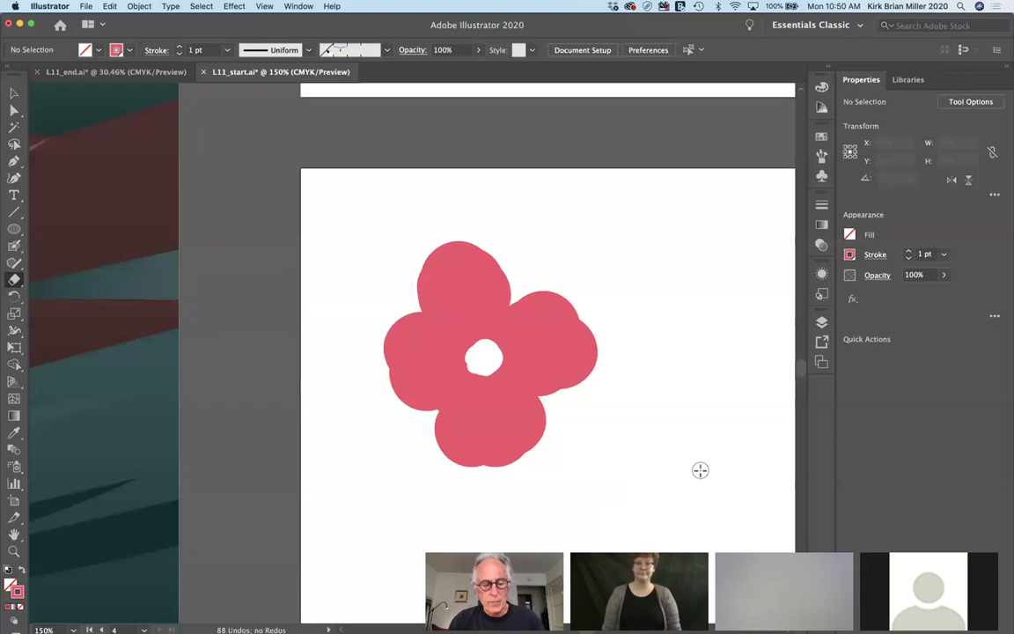
pyautogui.press('super+y')
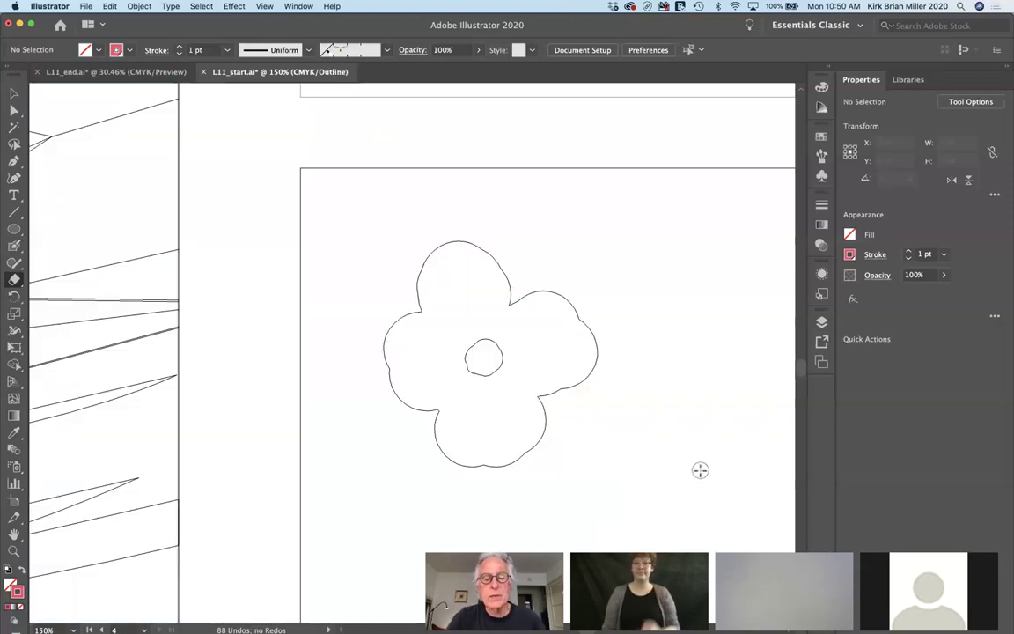
pyautogui.press('super+y')
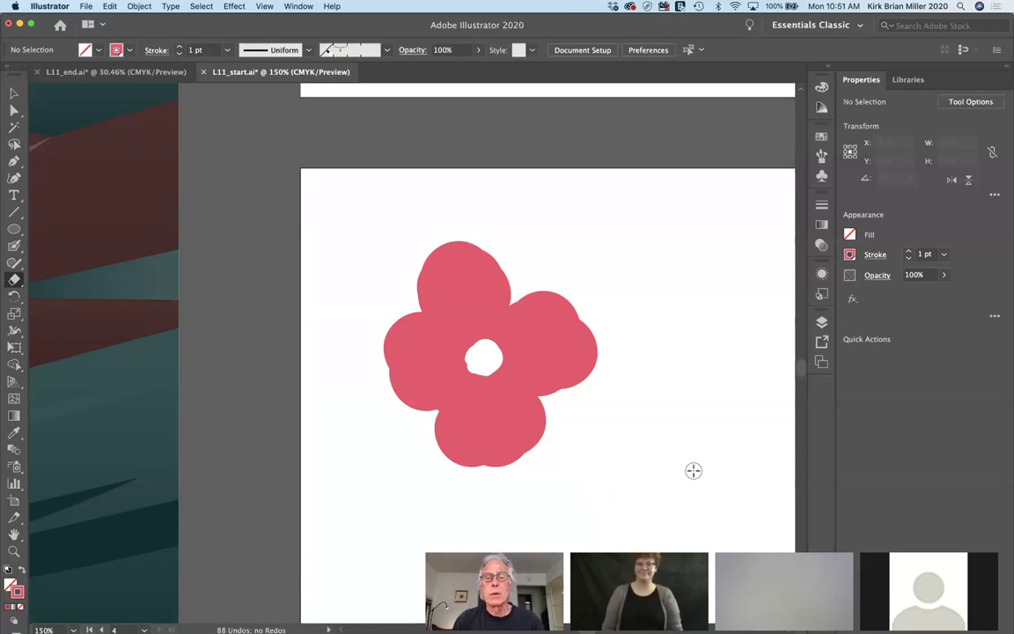
# Select the pink-red flower and start a new scatter brush from it
pyautogui.click(14, 93)
pyautogui.click(560, 379)
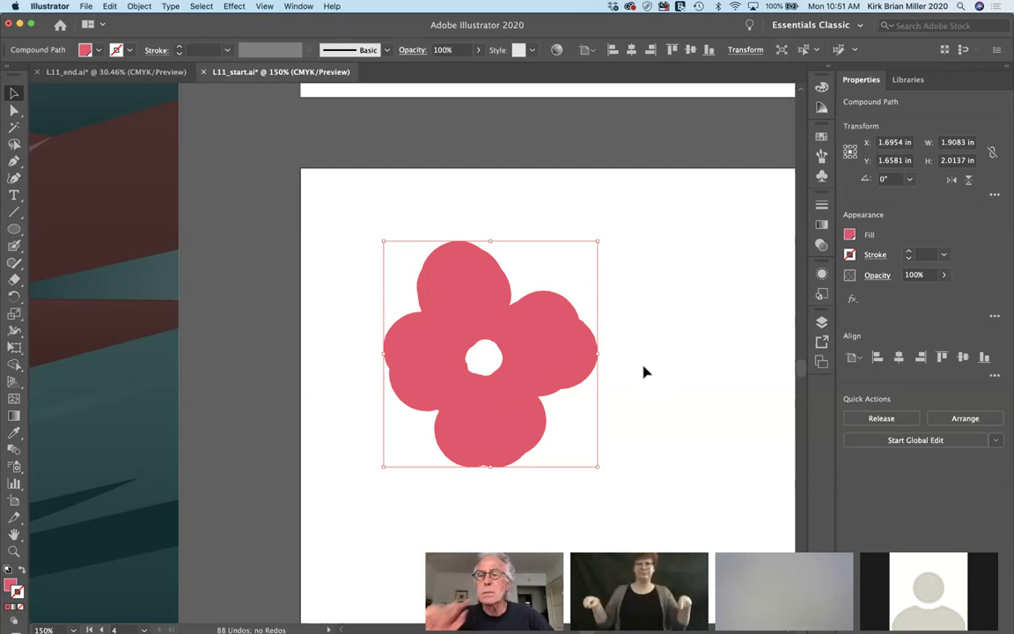
pyautogui.click(822, 155)
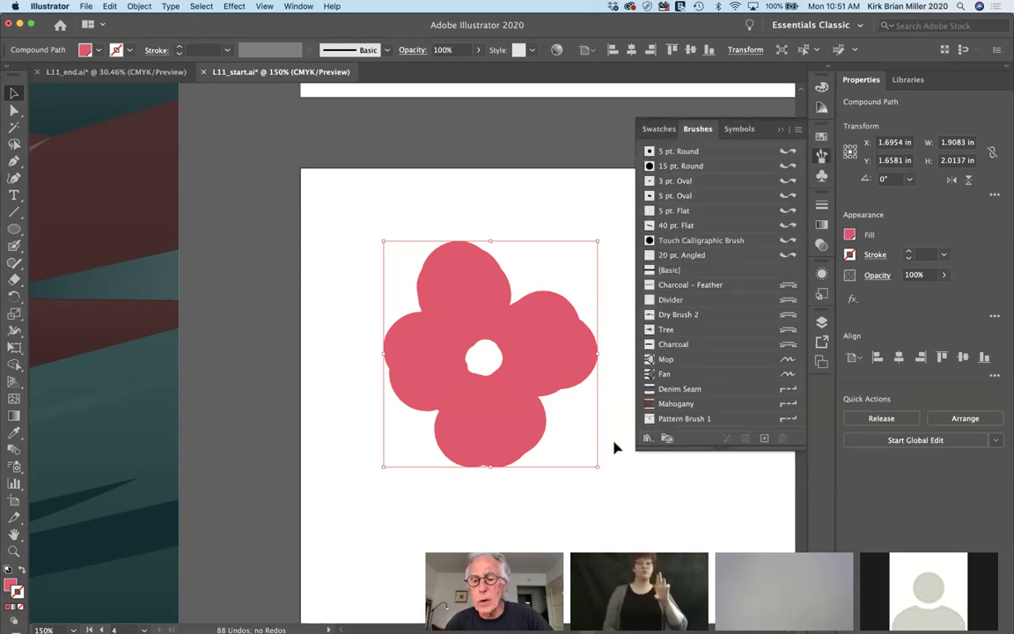
pyautogui.click(765, 439)
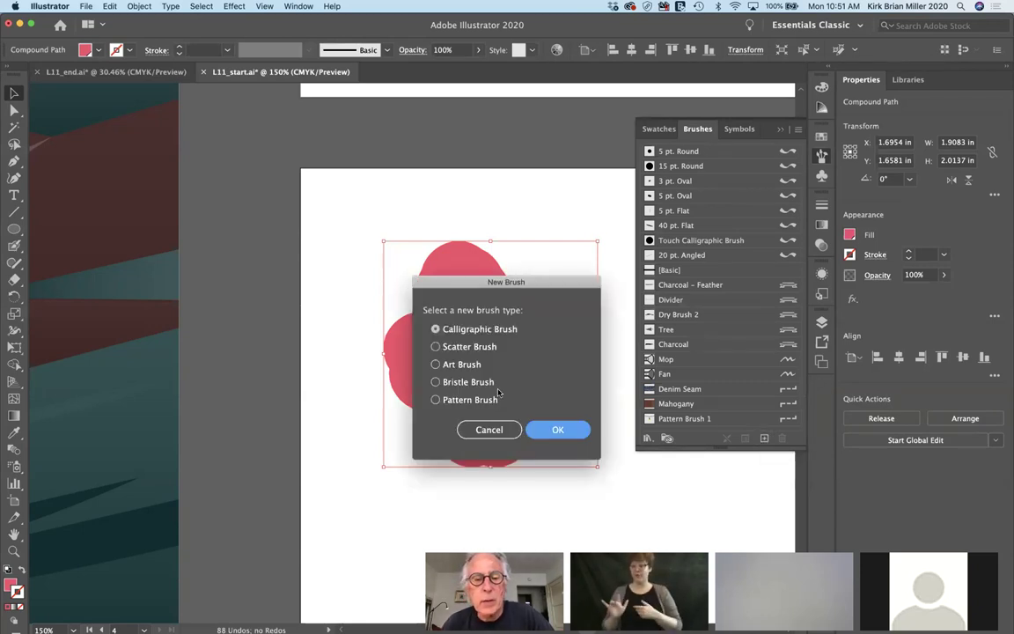
pyautogui.click(436, 347)
pyautogui.click(558, 430)
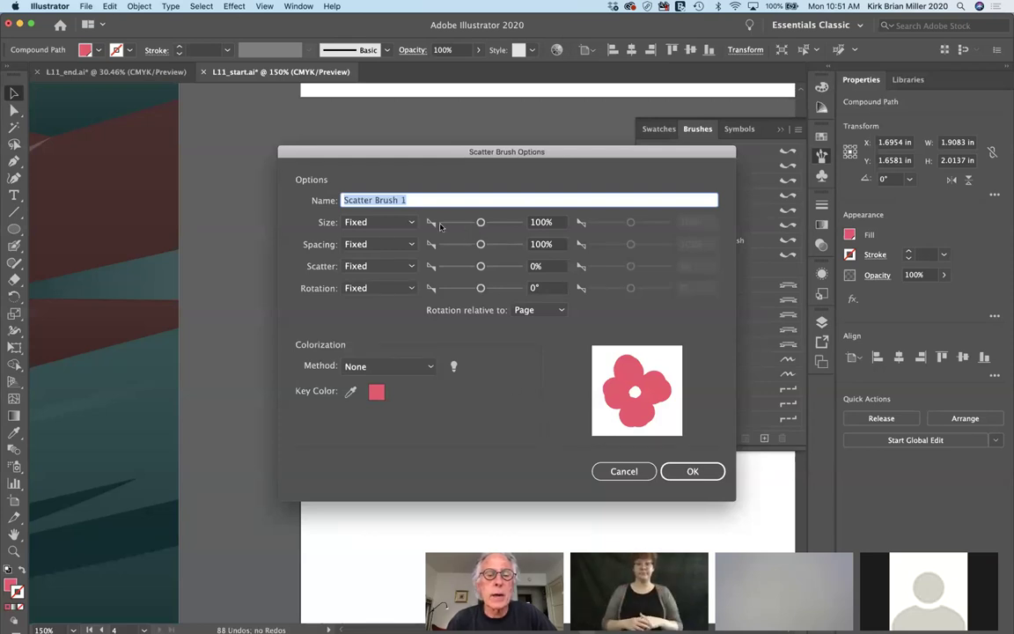
# Set the scatter brush's size to 20% fixed and its spacing to Random between 100% and 150%
pyautogui.moveTo(481, 224); pyautogui.dragTo(447, 222)
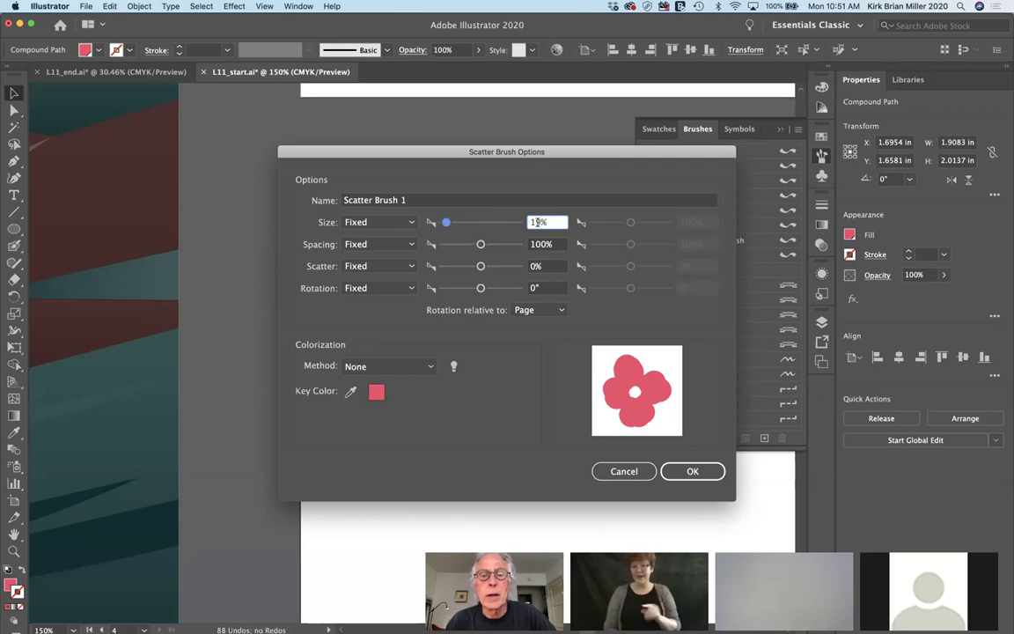
pyautogui.moveTo(543, 222); pyautogui.dragTo(526, 220)
pyautogui.write('20')
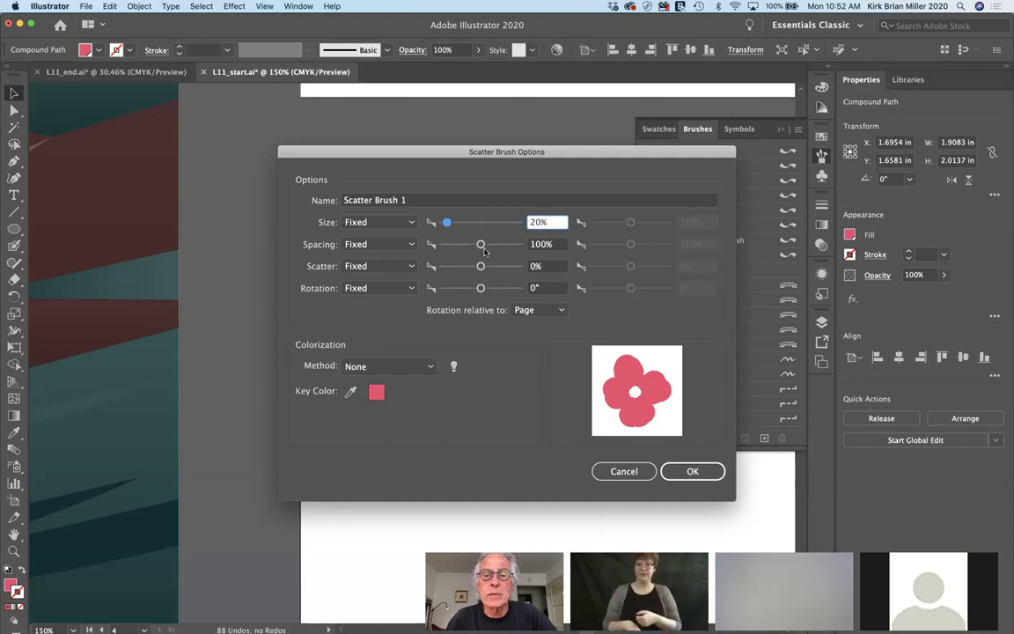
pyautogui.click(387, 246)
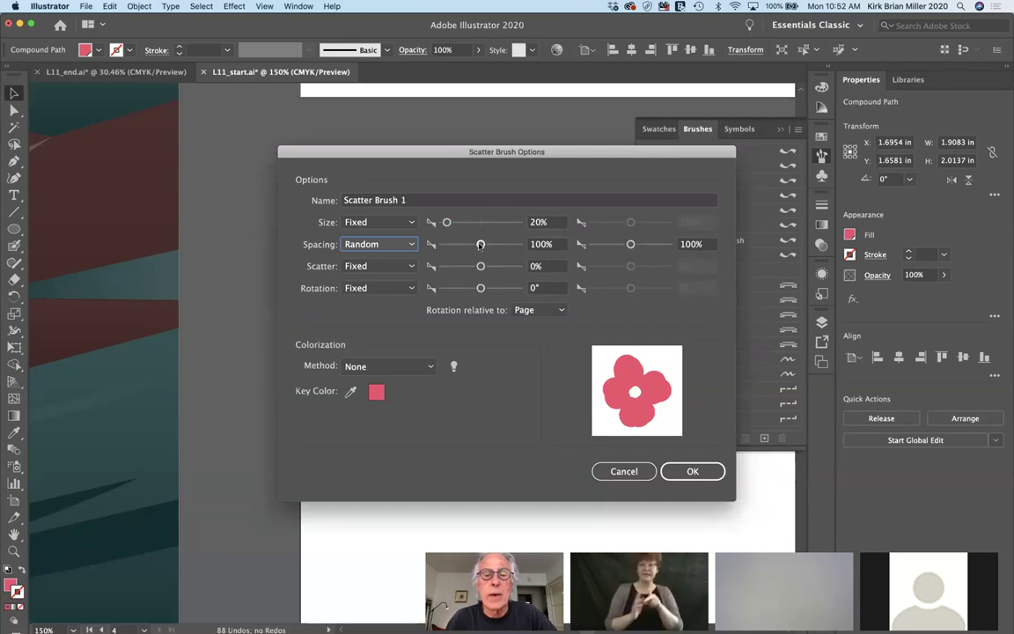
pyautogui.click(692, 244)
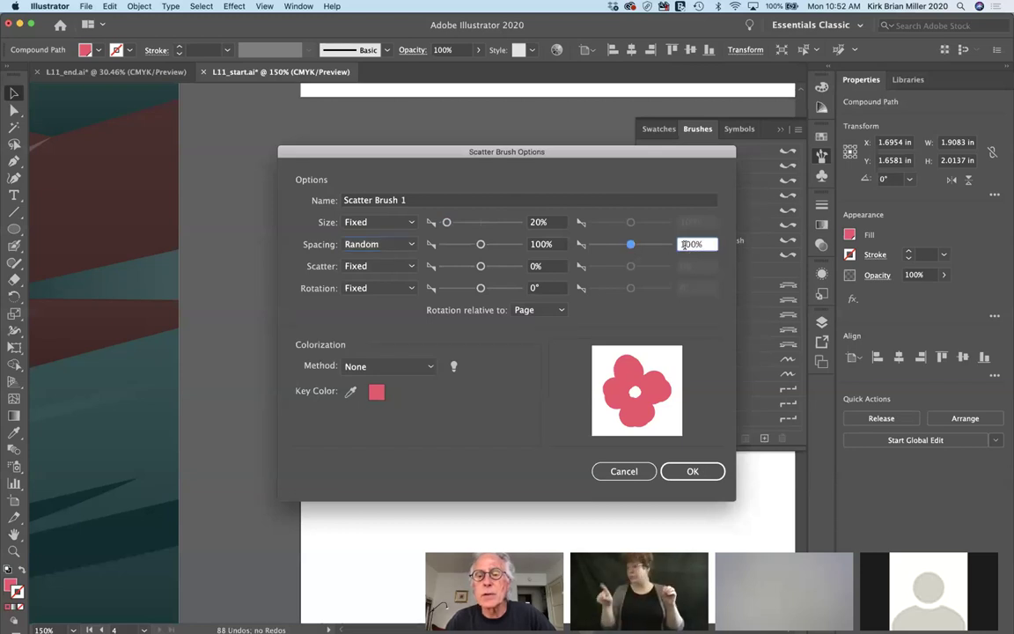
pyautogui.write('150')
pyautogui.press('Tab')
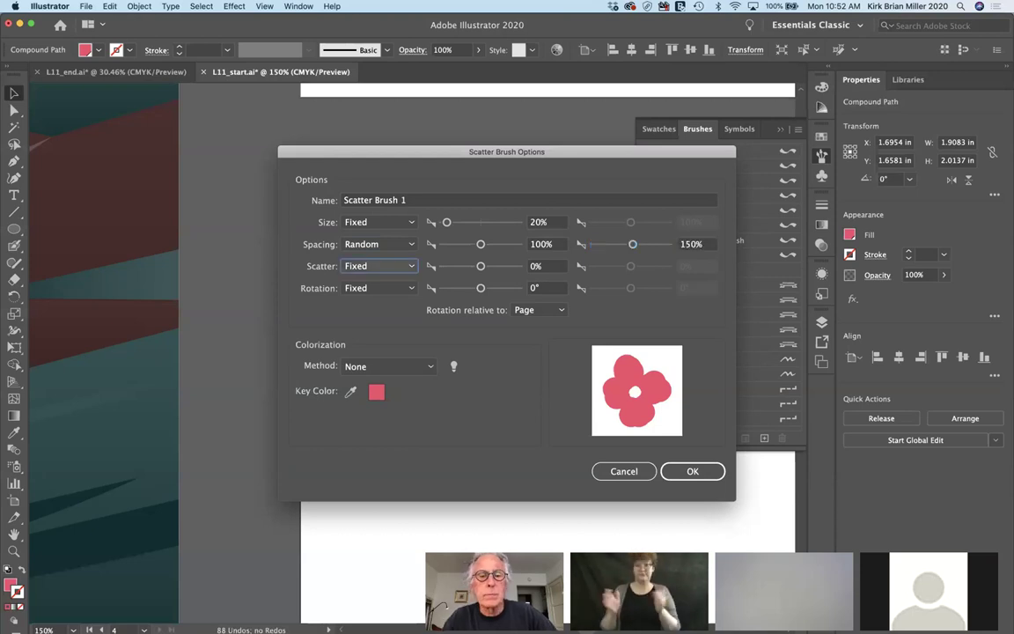
# Set the scatter to Random between 0% and 50% and create the scatter brush
pyautogui.click(378, 266)
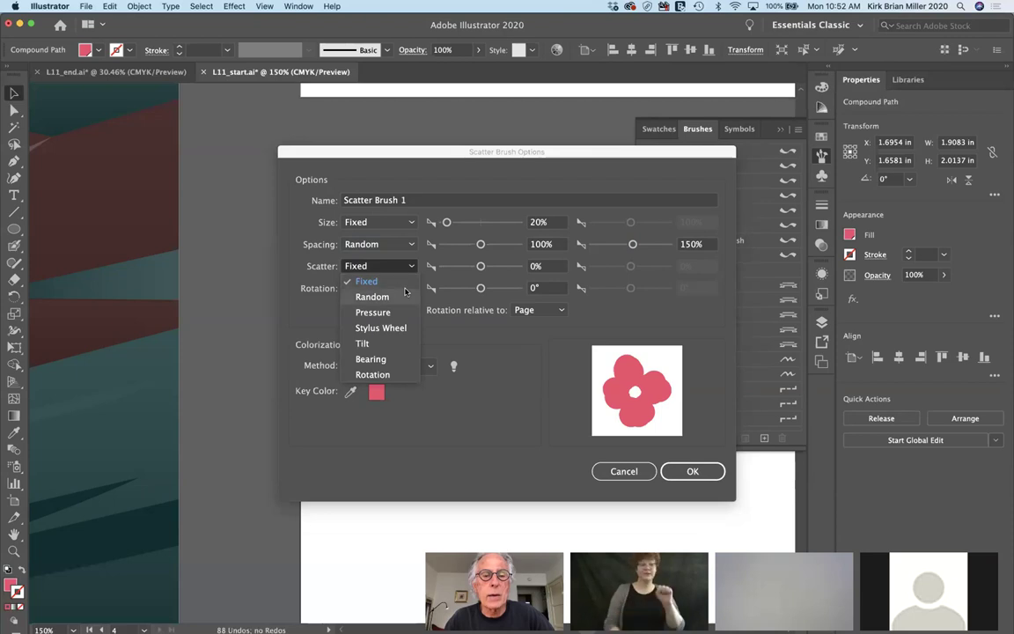
pyautogui.click(396, 297)
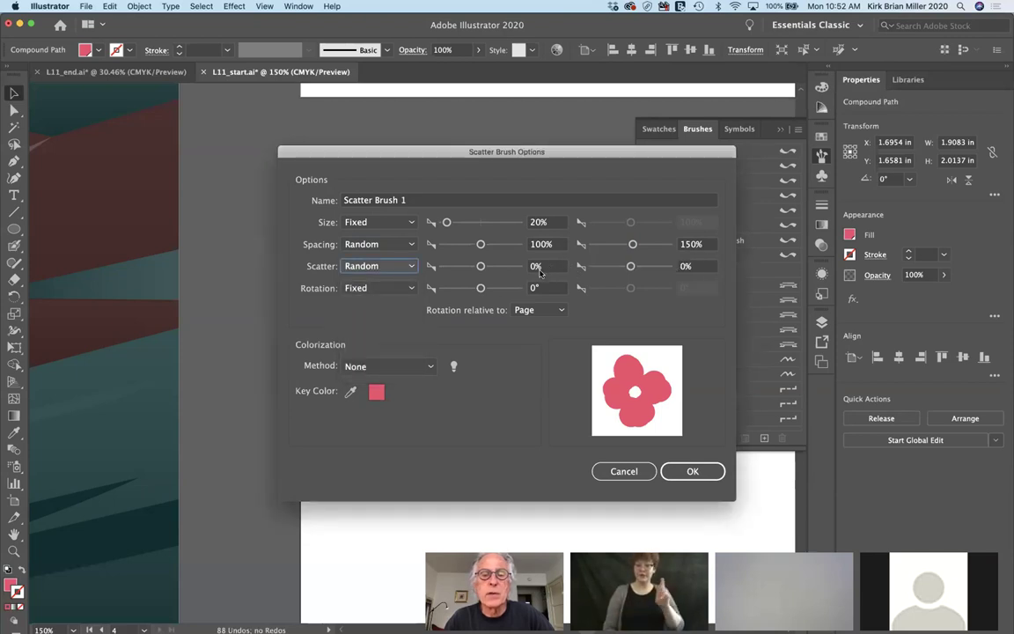
pyautogui.click(631, 265)
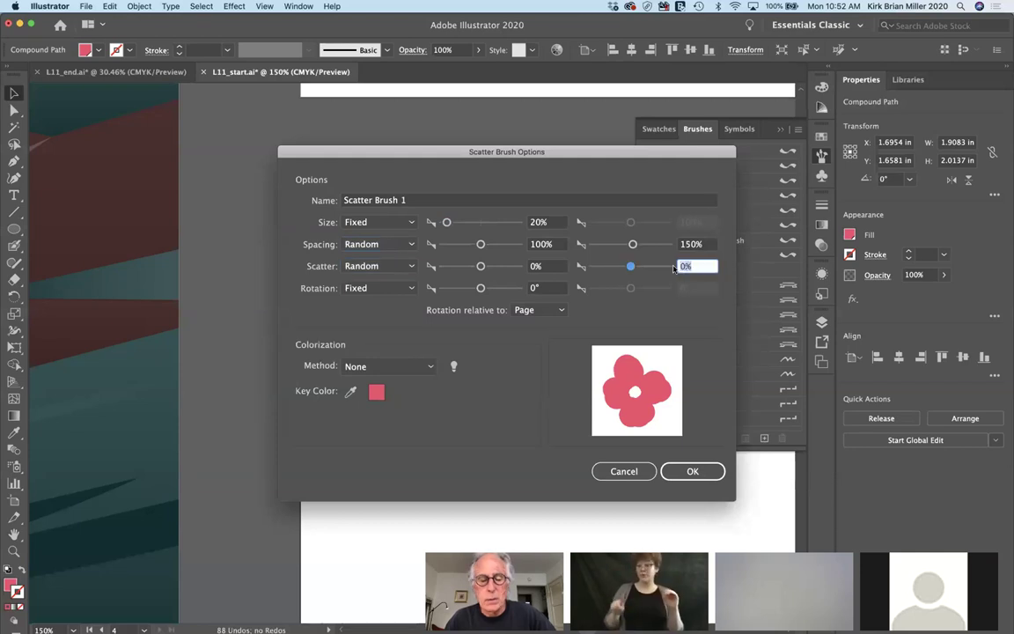
pyautogui.write('50')
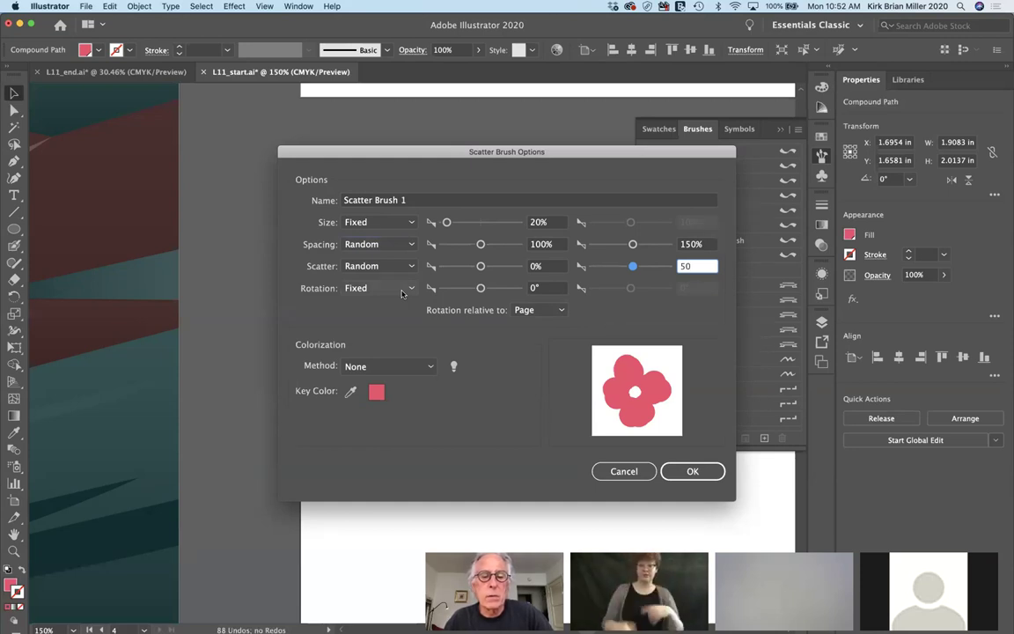
pyautogui.click(695, 473)
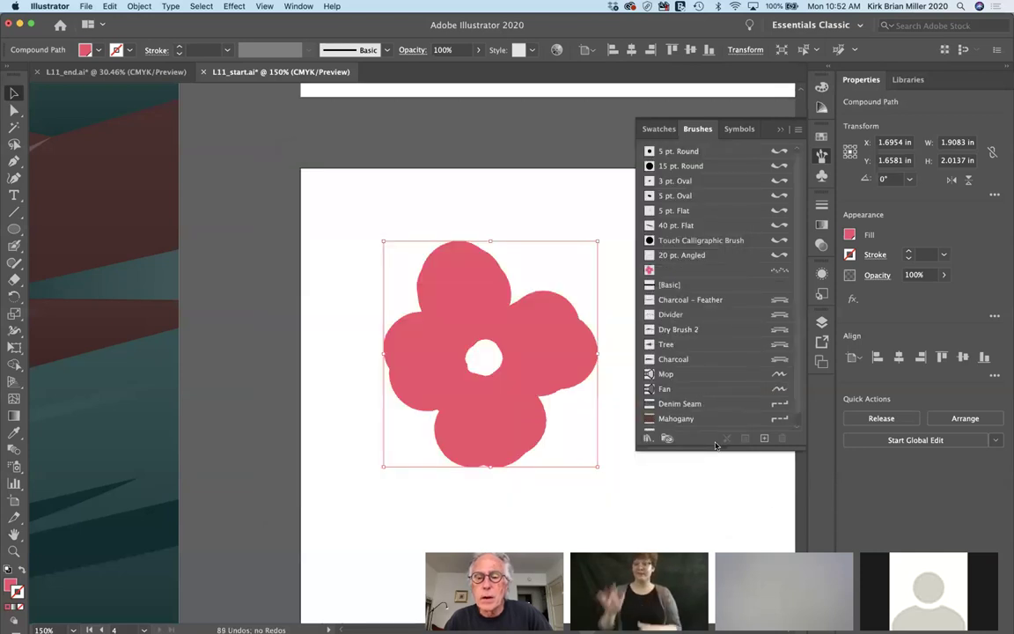
# Deselect the flower and choose the Paintbrush tool with the new flower scatter brush, ready over the blossoming tree
pyautogui.scroll(-1, 714, 431)
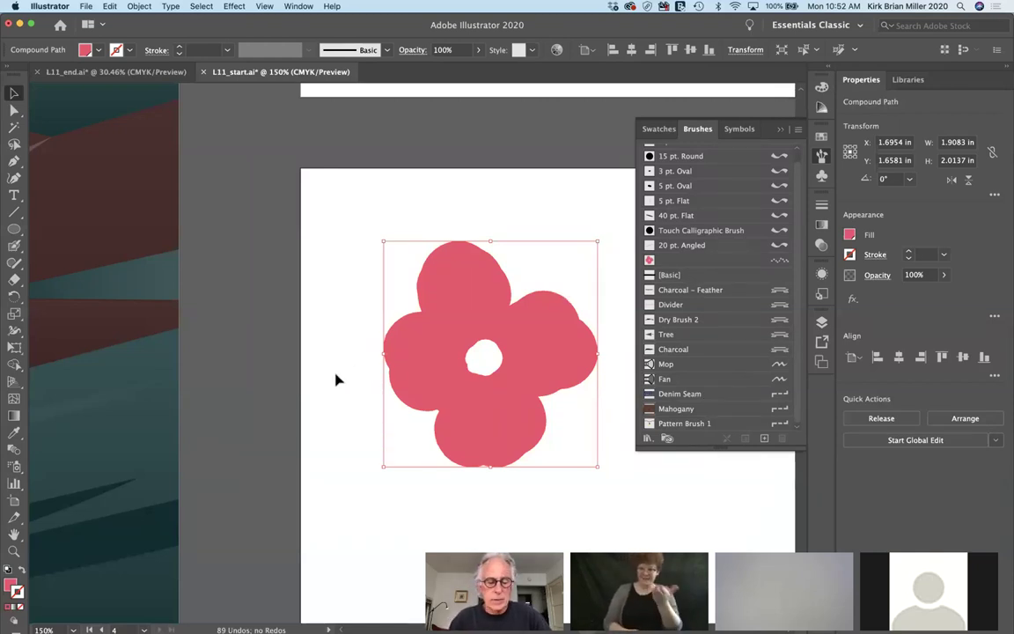
pyautogui.hotkey('ctrl', 'shift', 'b')
pyautogui.hotkey('ctrl', 'shift', 'b')
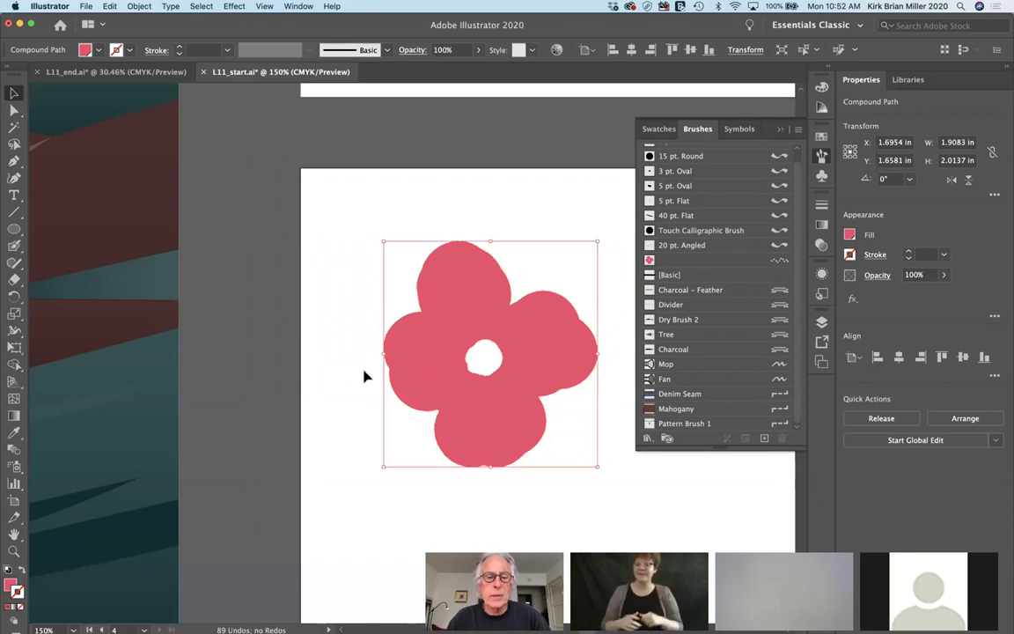
pyautogui.click(368, 376)
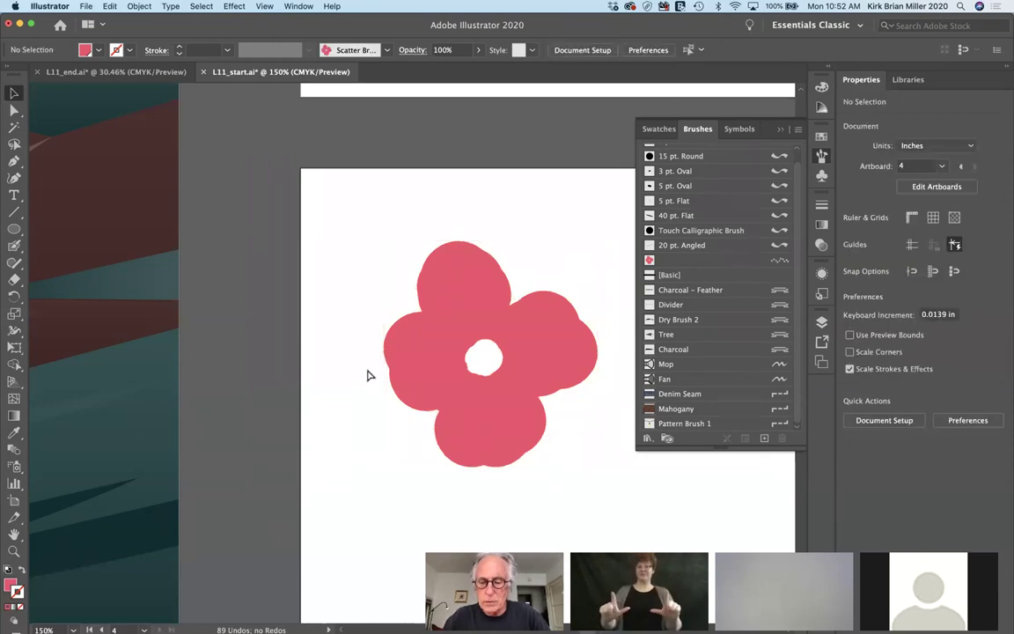
pyautogui.press('super+minus')
pyautogui.press('super+minus')
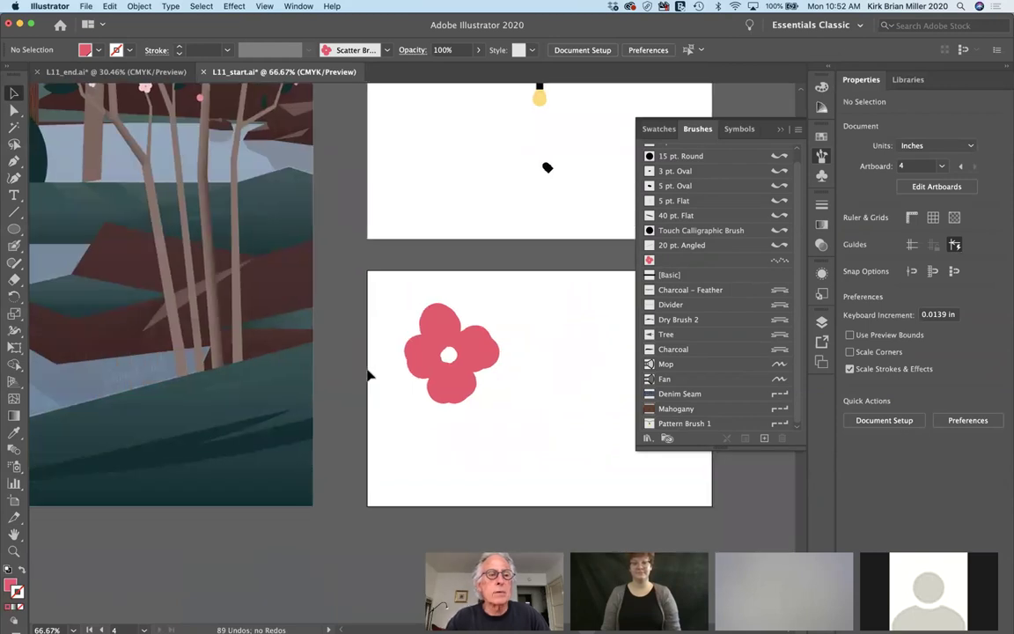
pyautogui.hscroll(-5, 368, 376)
pyautogui.scroll(3, 368, 375)
pyautogui.scroll(6, 368, 376)
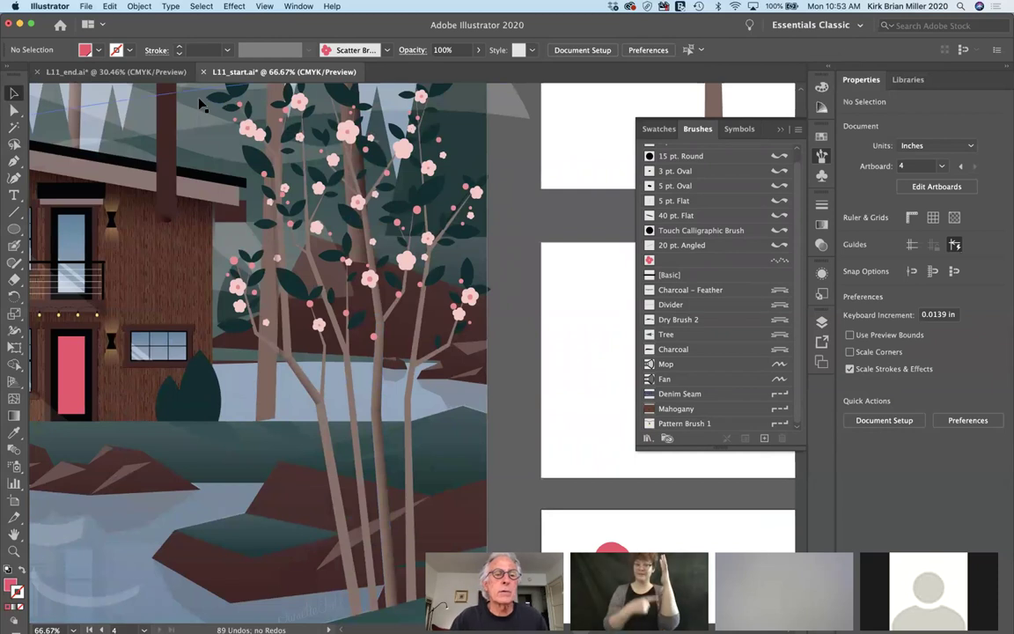
pyautogui.scroll(3, 201, 105)
pyautogui.hscroll(-1, 202, 105)
pyautogui.scroll(2, 202, 105)
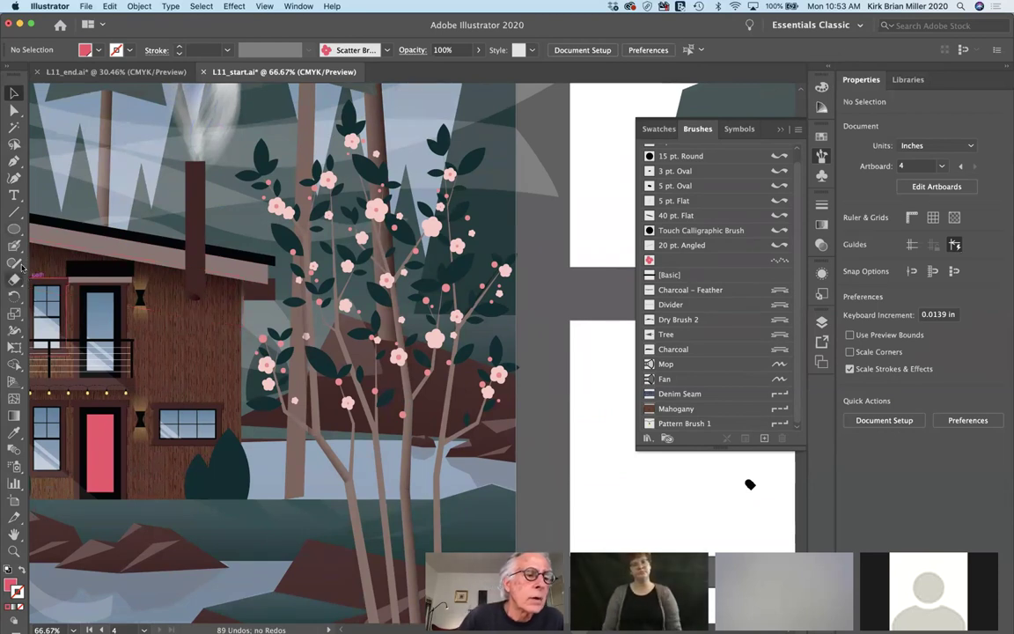
pyautogui.moveTo(15, 246); pyautogui.dragTo(52, 222)
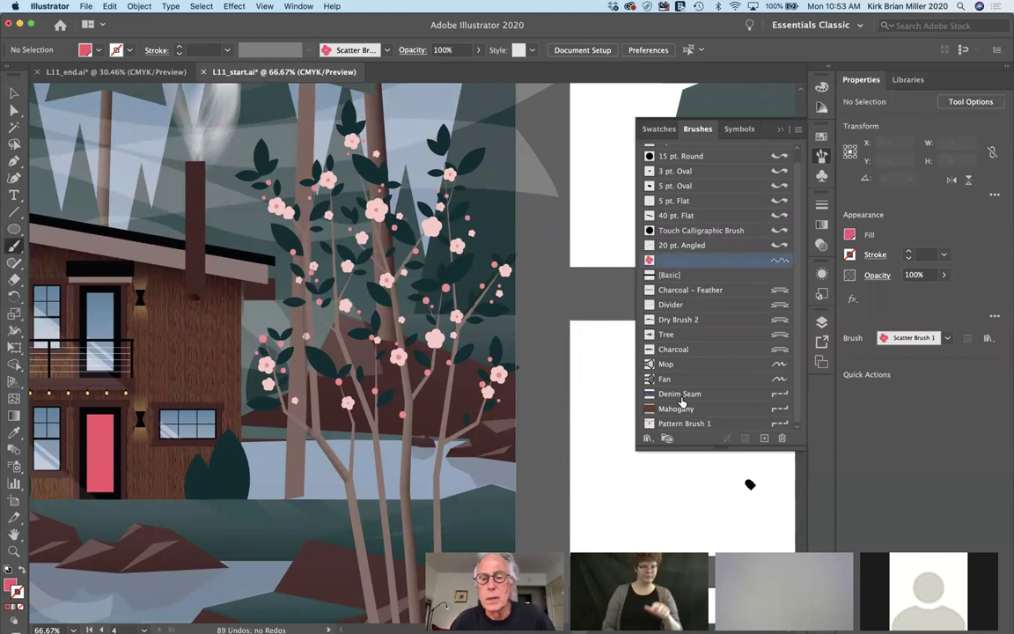
pyautogui.click(682, 260)
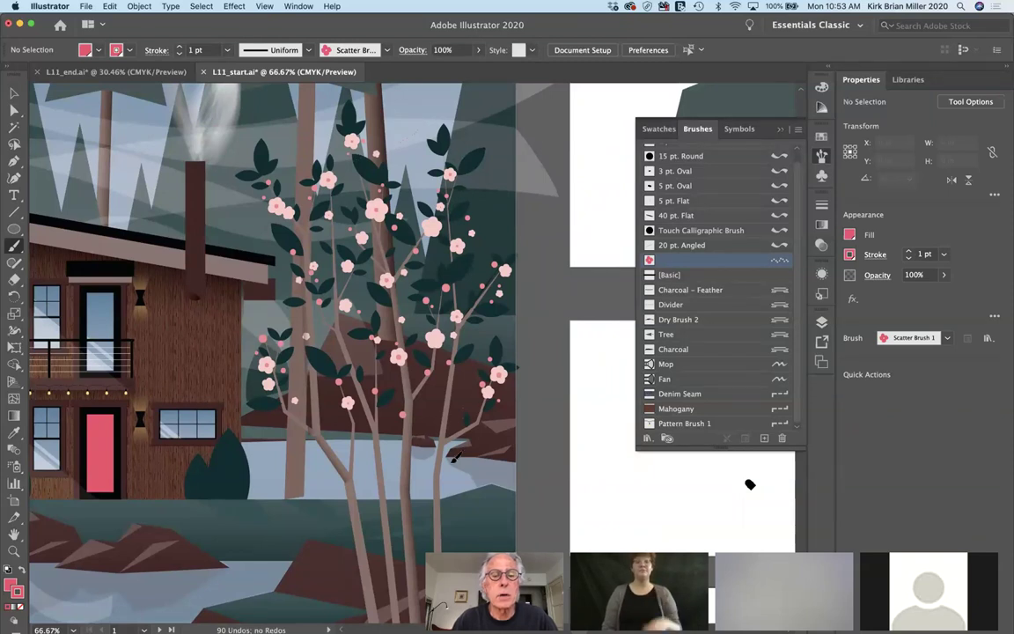
# Paint three sweeping strokes of scattered flowers across the blossoming tree beside the cabin and check their paths in Outline view
pyautogui.moveTo(456, 457); pyautogui.dragTo(443, 464)
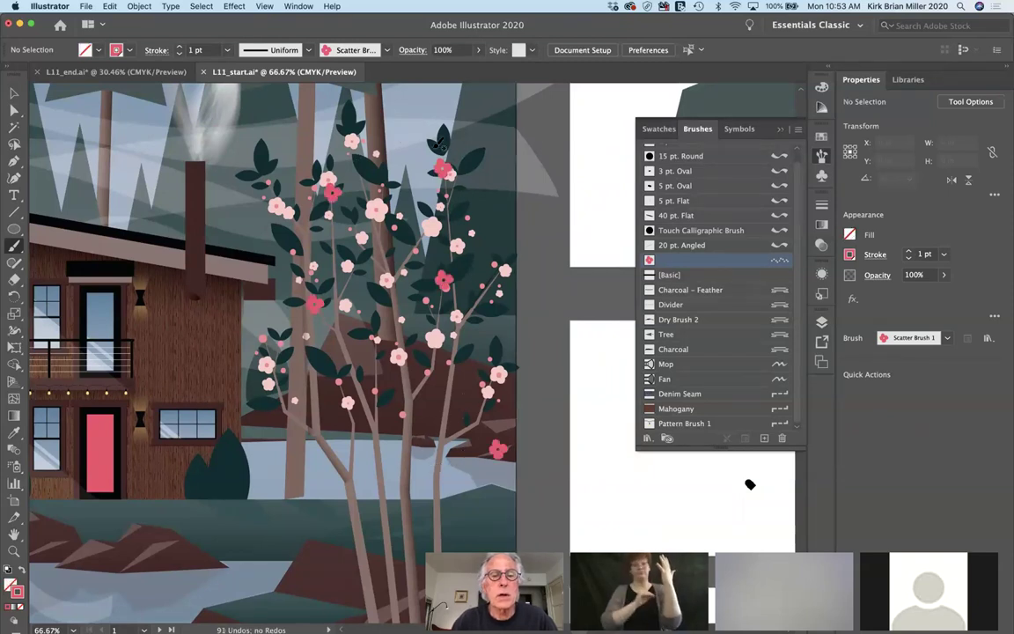
pyautogui.moveTo(424, 455)
pyautogui.mouseDown()
pyautogui.moveTo(409, 361)
pyautogui.moveTo(297, 217)
pyautogui.moveTo(220, 213)
pyautogui.moveTo(202, 190)
pyautogui.mouseUp()
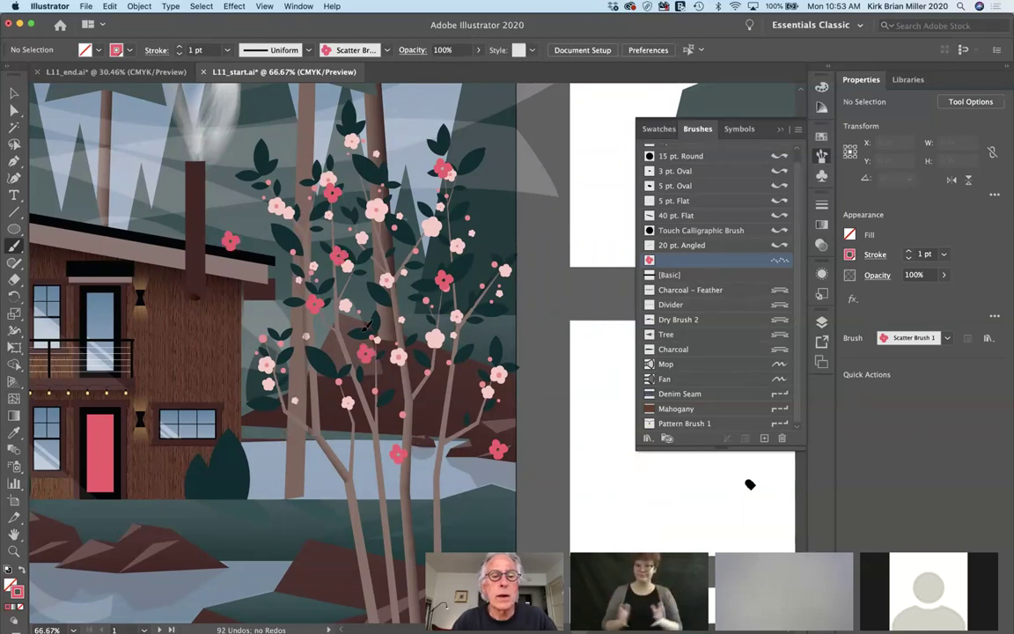
pyautogui.moveTo(400, 268); pyautogui.dragTo(338, 499)
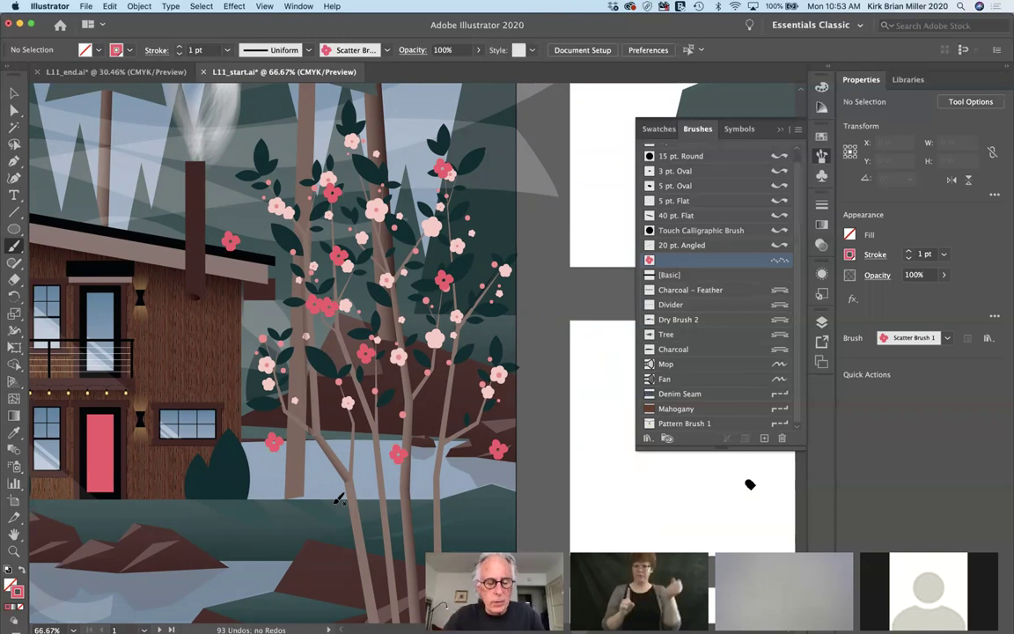
pyautogui.press('super+y')
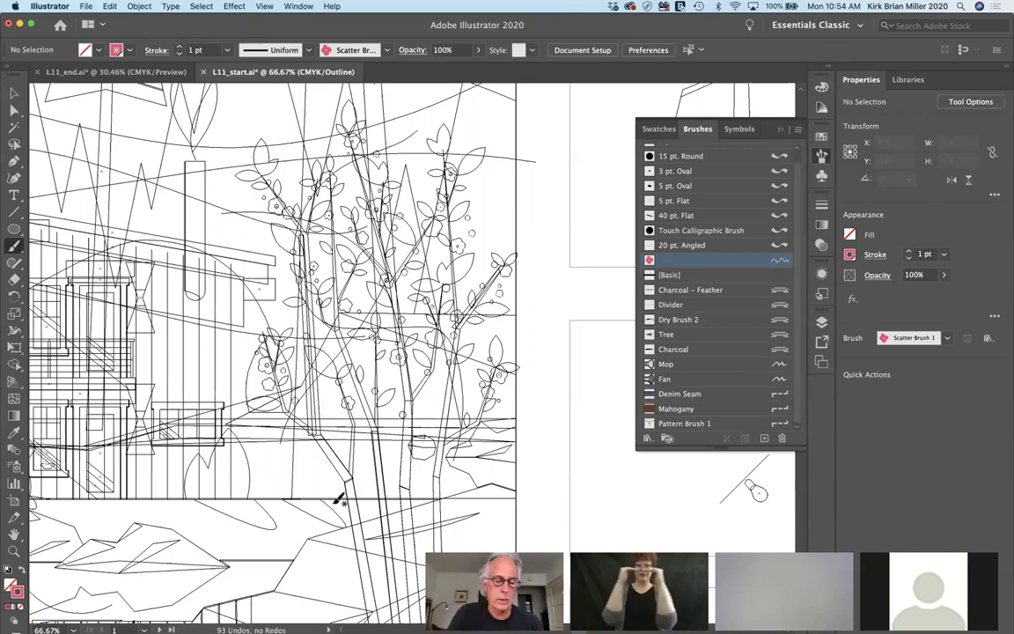
pyautogui.press('super+y')
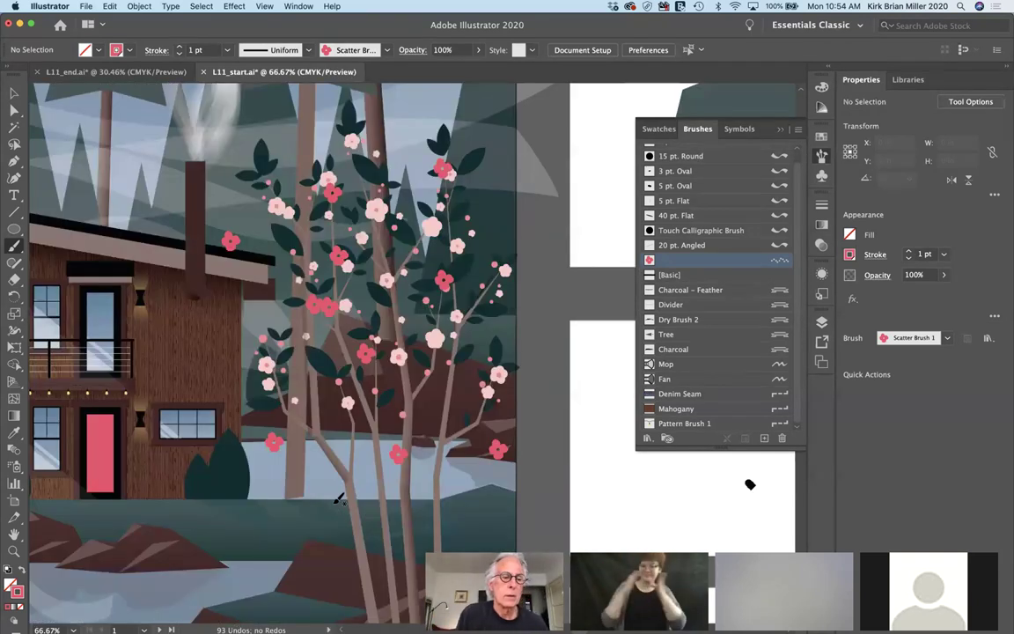
# Select the pink-red front door rectangle of the cabin and set its fill to None
pyautogui.hscroll(-10, 339, 499)
pyautogui.scroll(-3, 339, 500)
pyautogui.hscroll(-1, 339, 500)
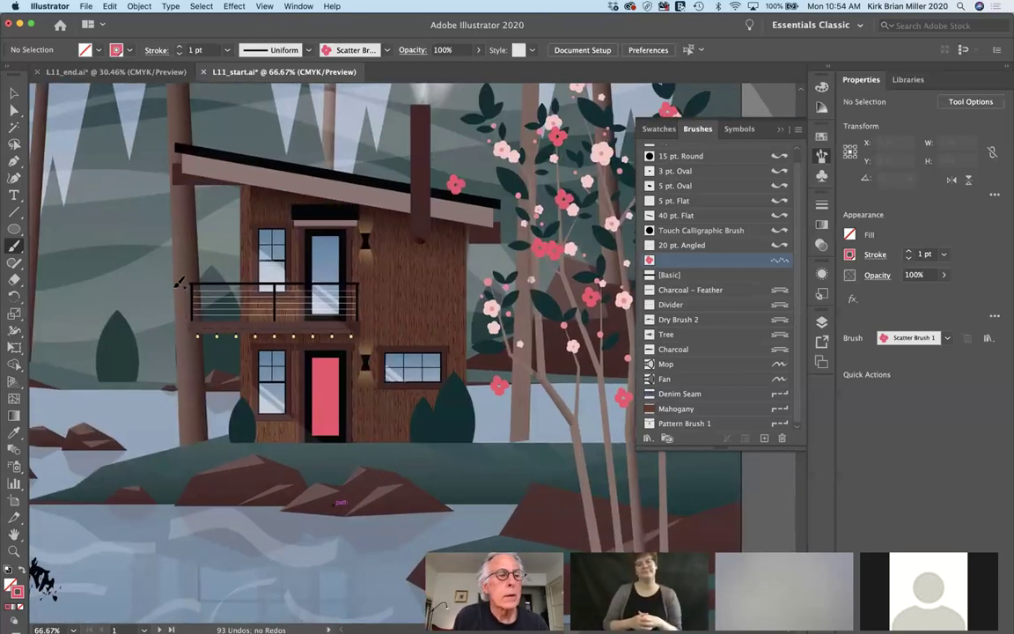
pyautogui.click(12, 94)
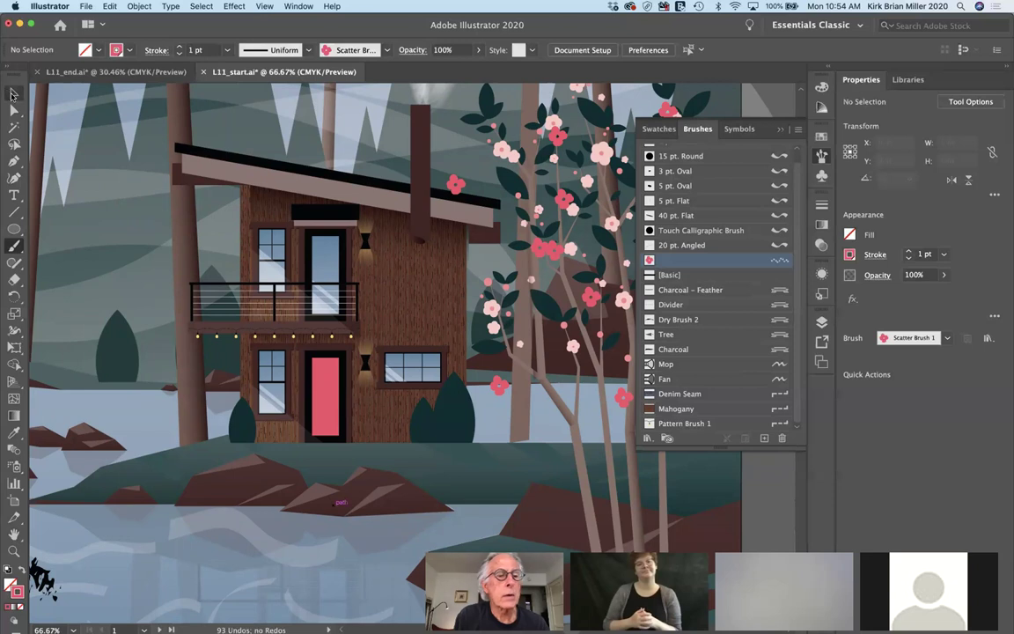
pyautogui.click(331, 427)
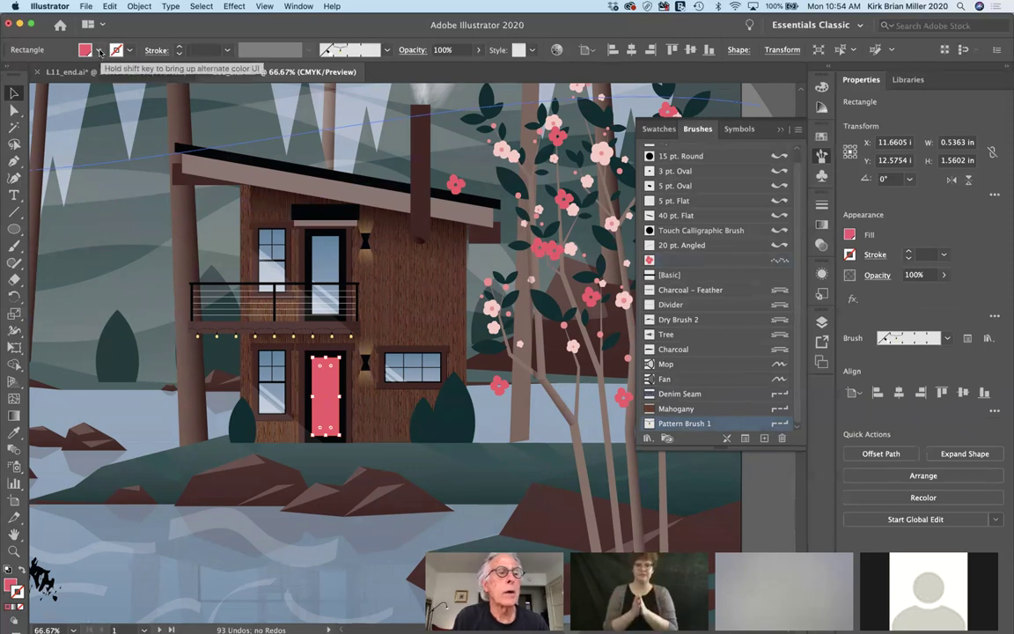
pyautogui.click(100, 53)
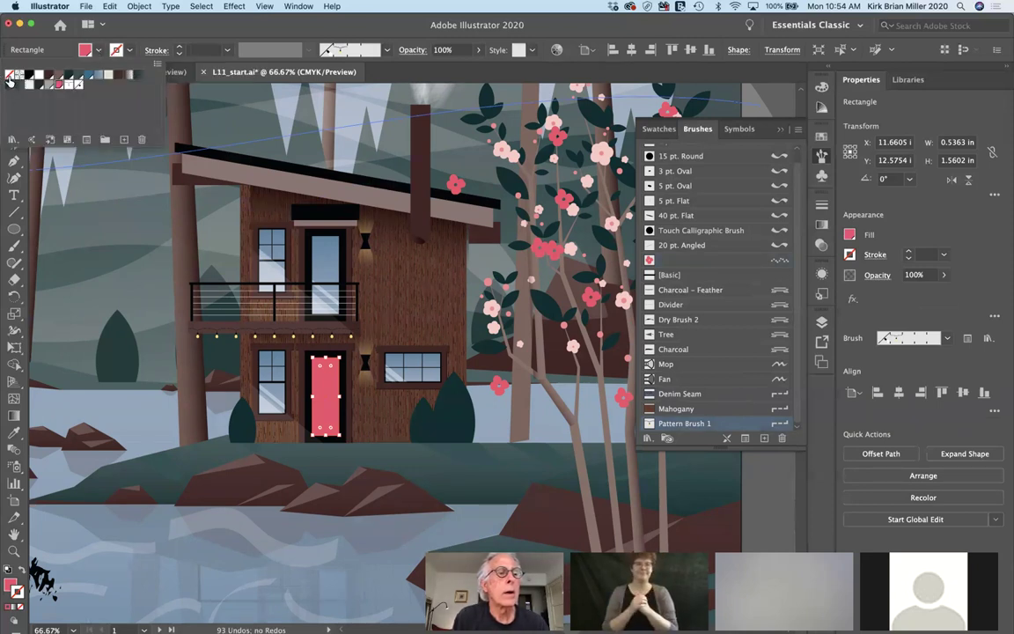
pyautogui.click(9, 77)
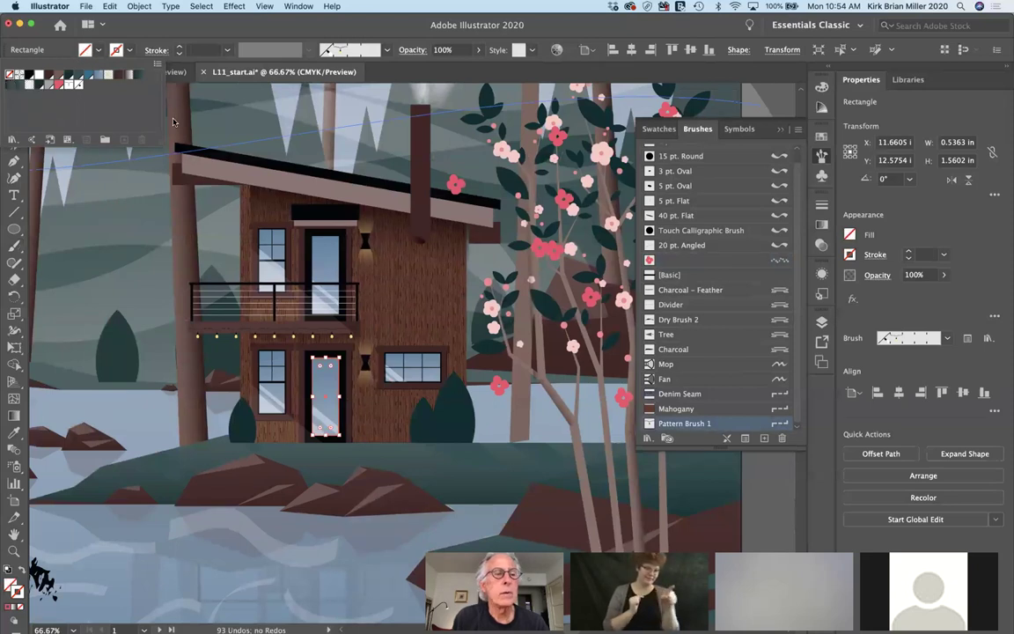
# Apply Pattern Brush 1 to the outline of the front door rectangle, deselect it and inspect the door up close
pyautogui.click(130, 53)
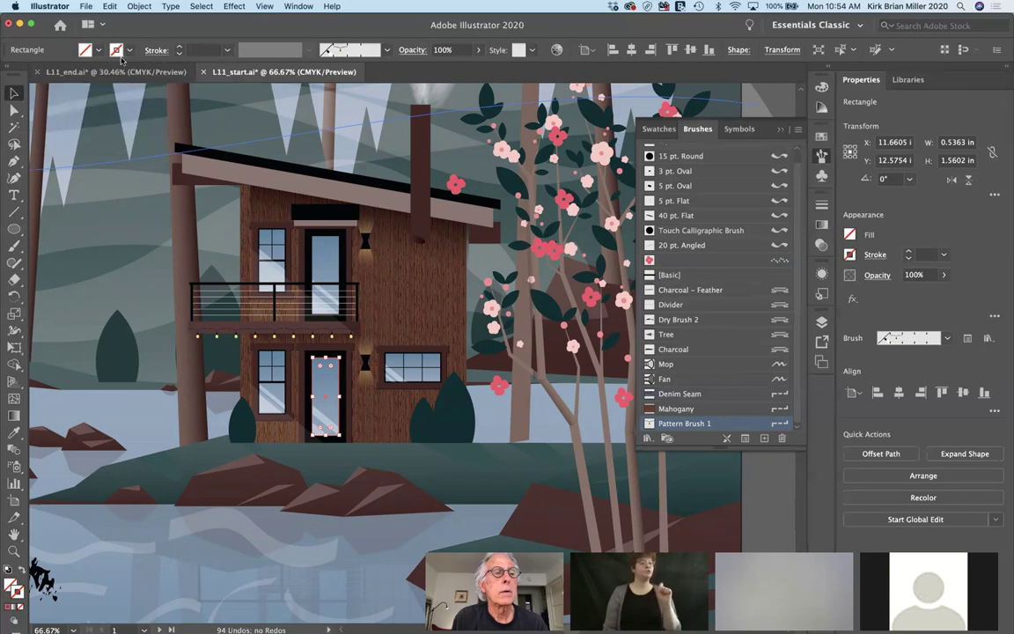
pyautogui.click(698, 424)
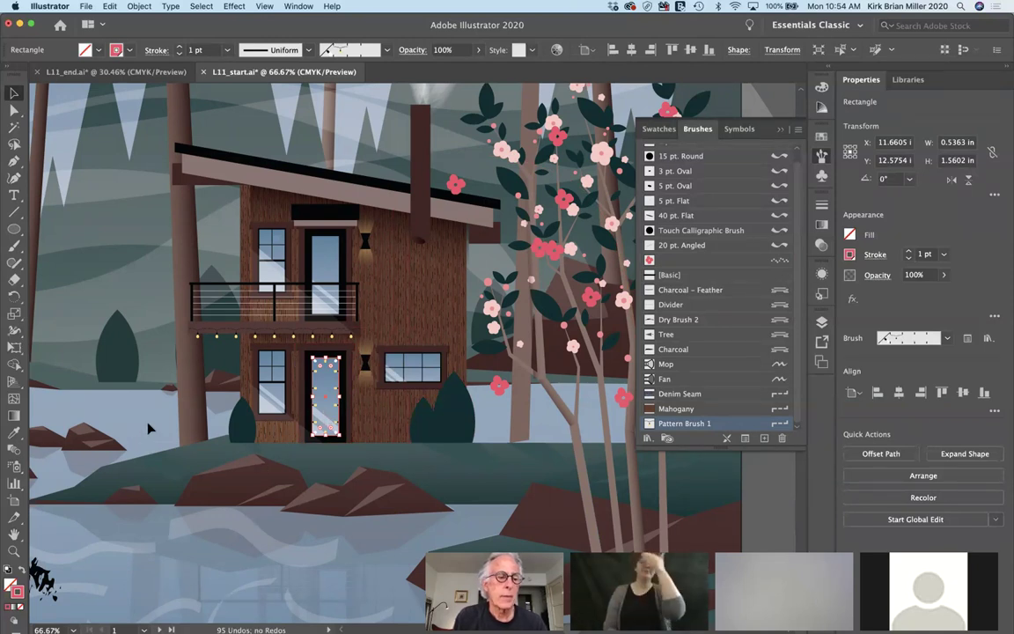
pyautogui.press('super+shift+a')
pyautogui.scroll(5, 150, 430)
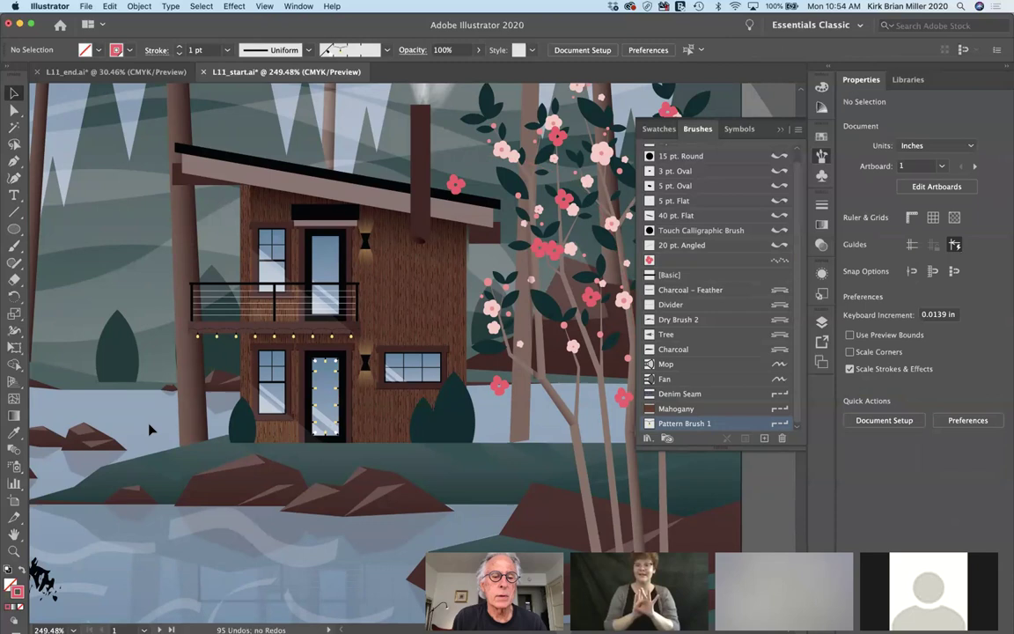
# Review the whole cabin scene at 33.33% zoom and put the brush list away
pyautogui.scroll(5, 150, 430)
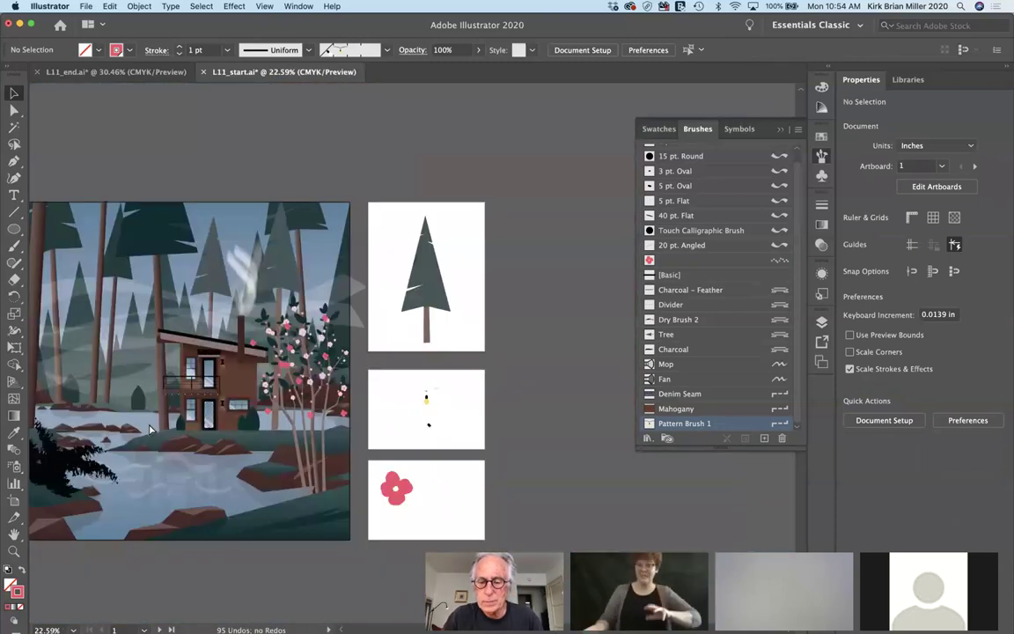
pyautogui.scroll(2, 149, 431)
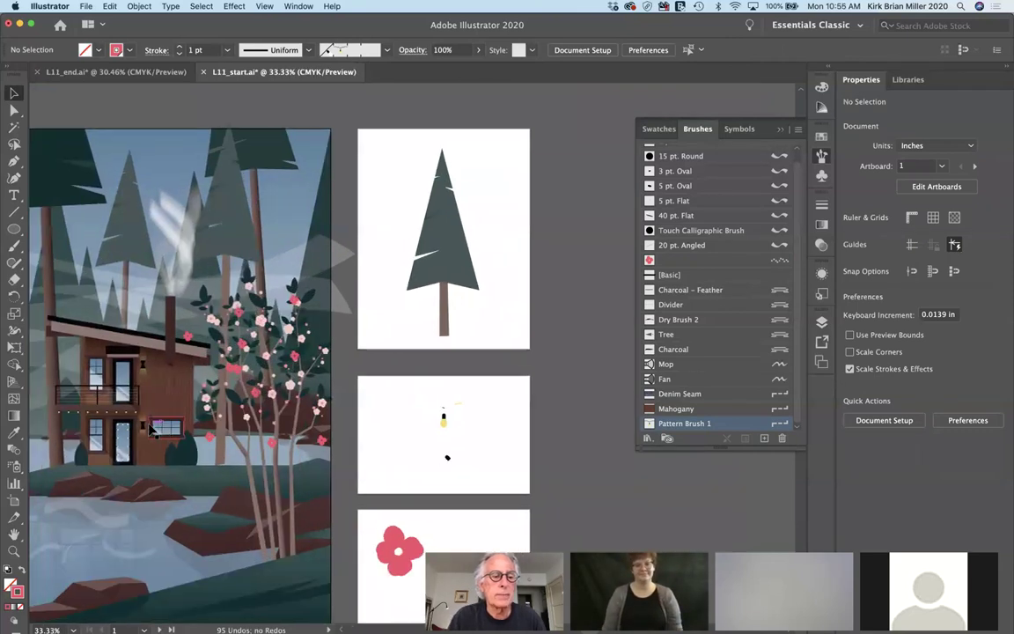
pyautogui.scroll(1, 150, 430)
pyautogui.hscroll(-3, 150, 430)
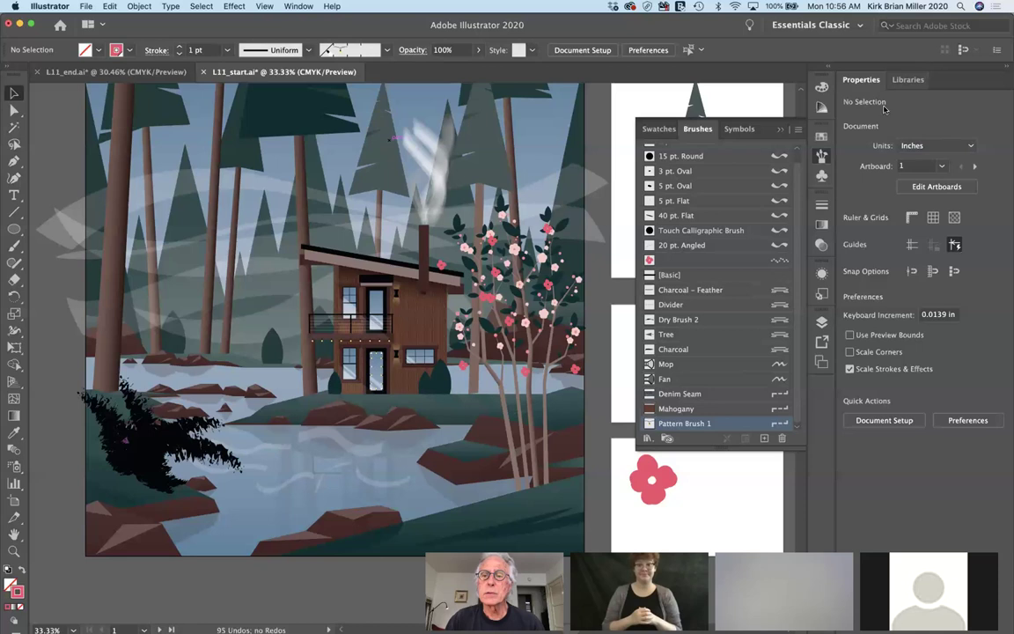
pyautogui.click(778, 130)
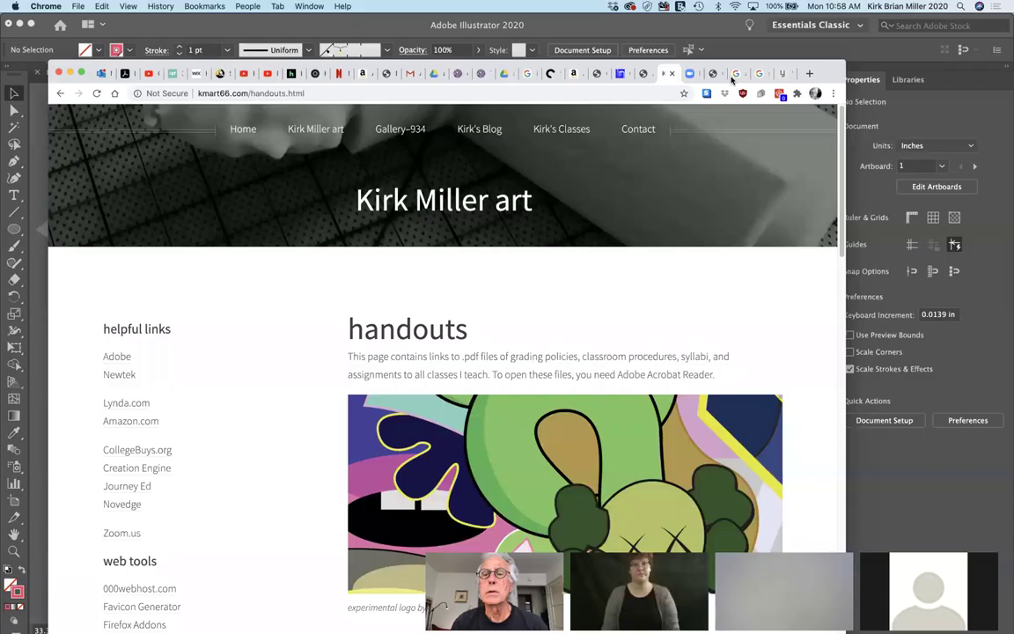
# Switch to Chrome, open the art 186 Architectural Detail assignment from the kmart66.com handouts page and read its objectives and directions
pyautogui.scroll(-5, 571, 439)
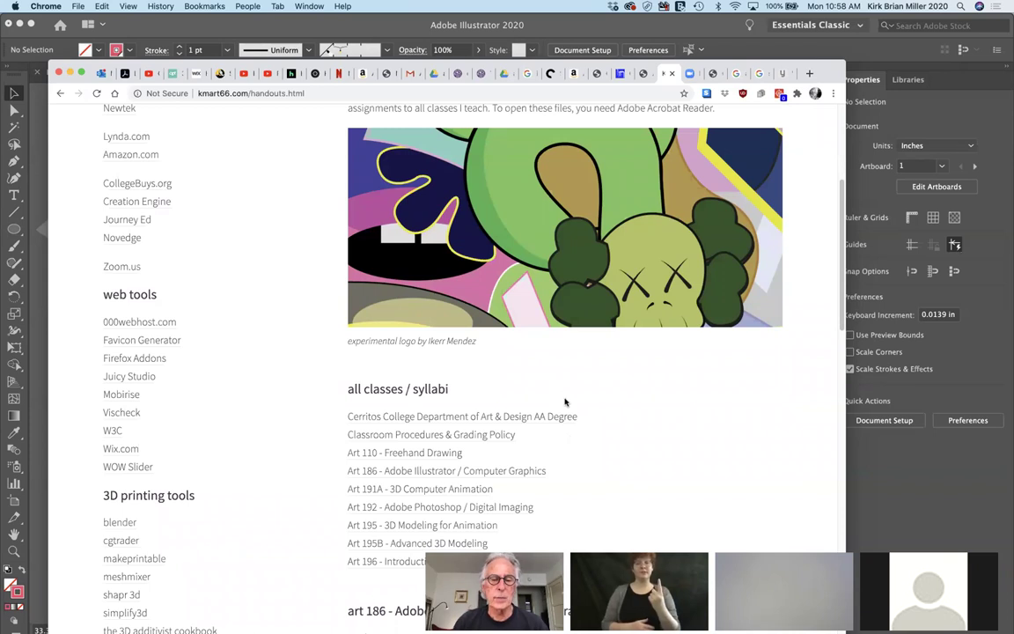
pyautogui.scroll(-4, 552, 416)
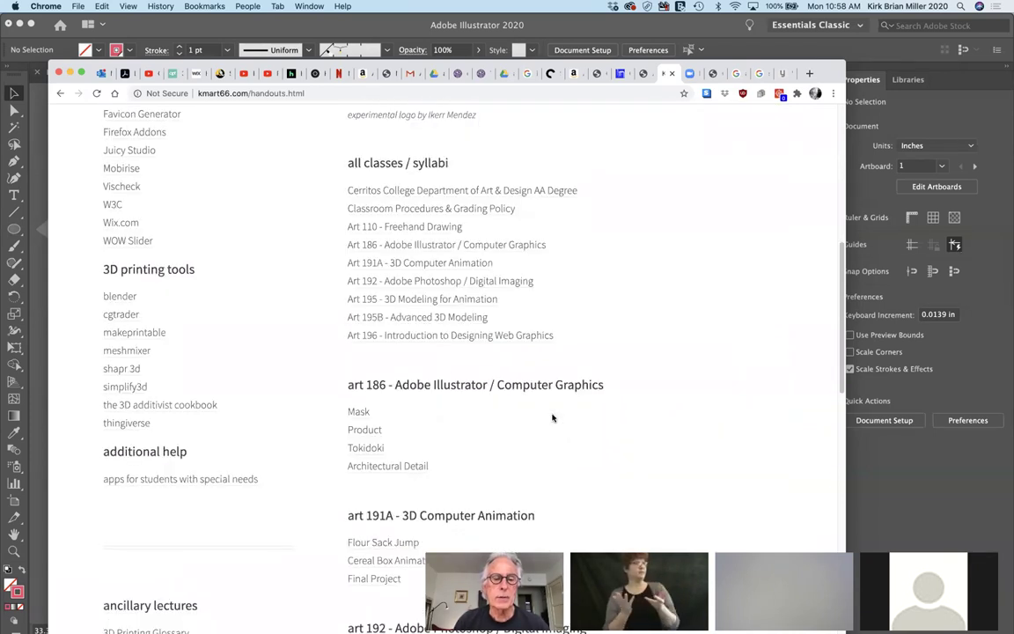
pyautogui.scroll(-1, 550, 417)
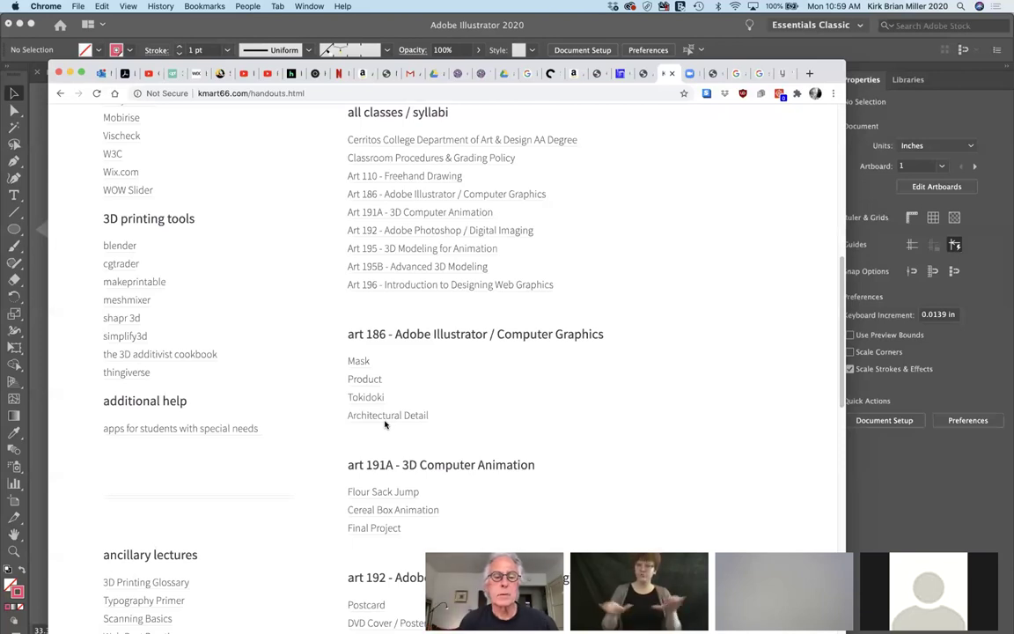
pyautogui.click(387, 417)
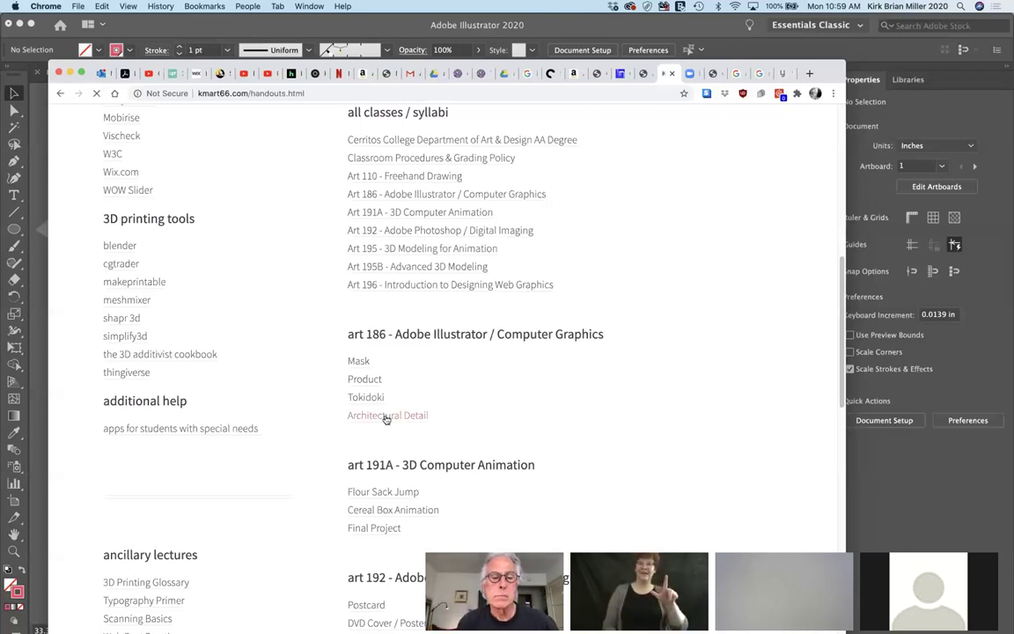
pyautogui.scroll(-2, 529, 452)
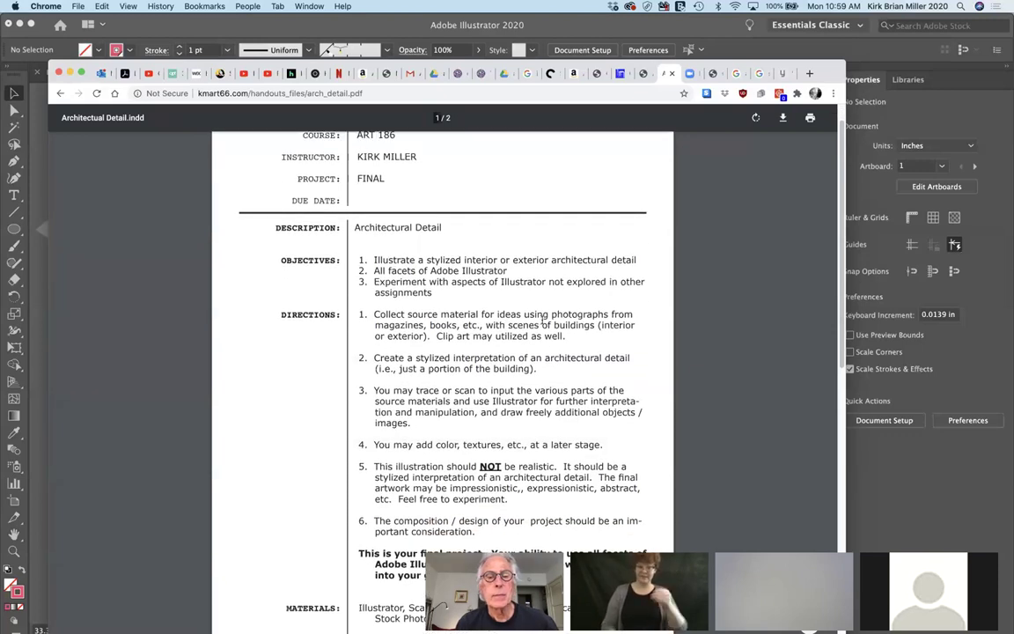